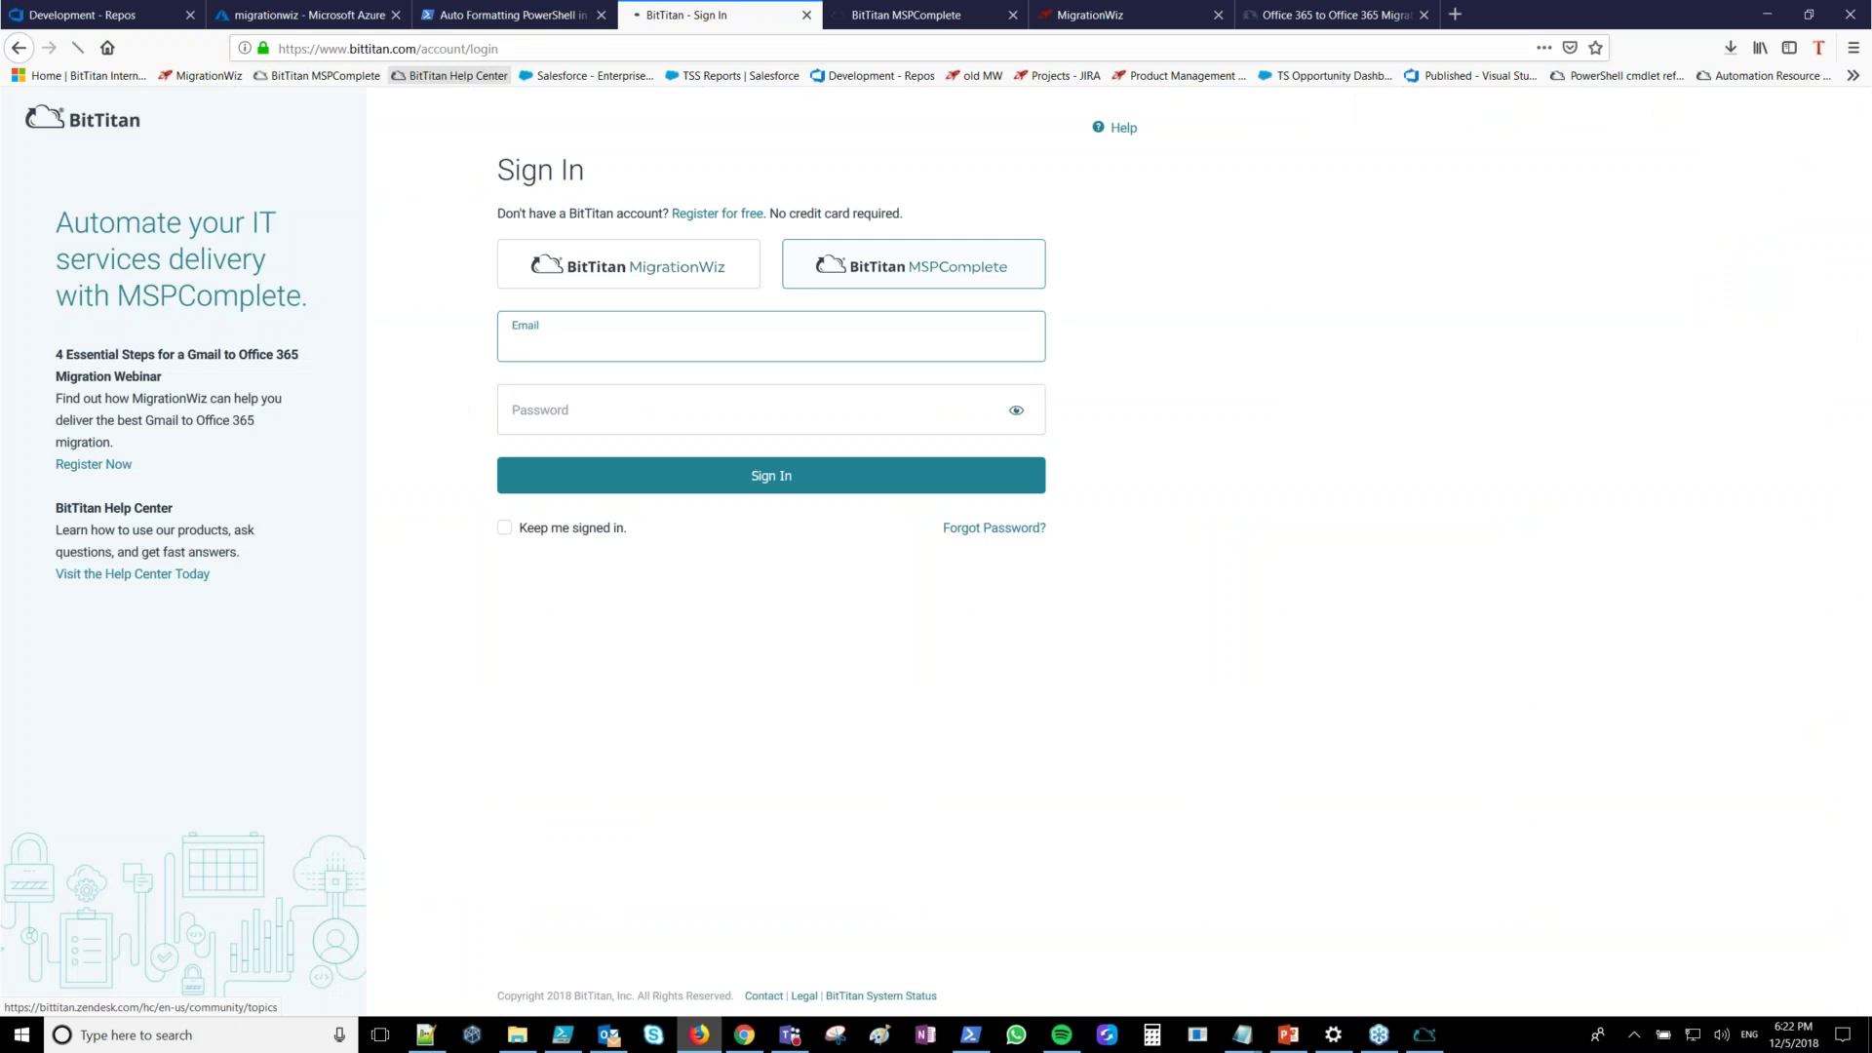
# Go from the Community help pages to bittitan.com and reach its sign-in page with MSPComplete chosen
pyautogui.click(133, 573)
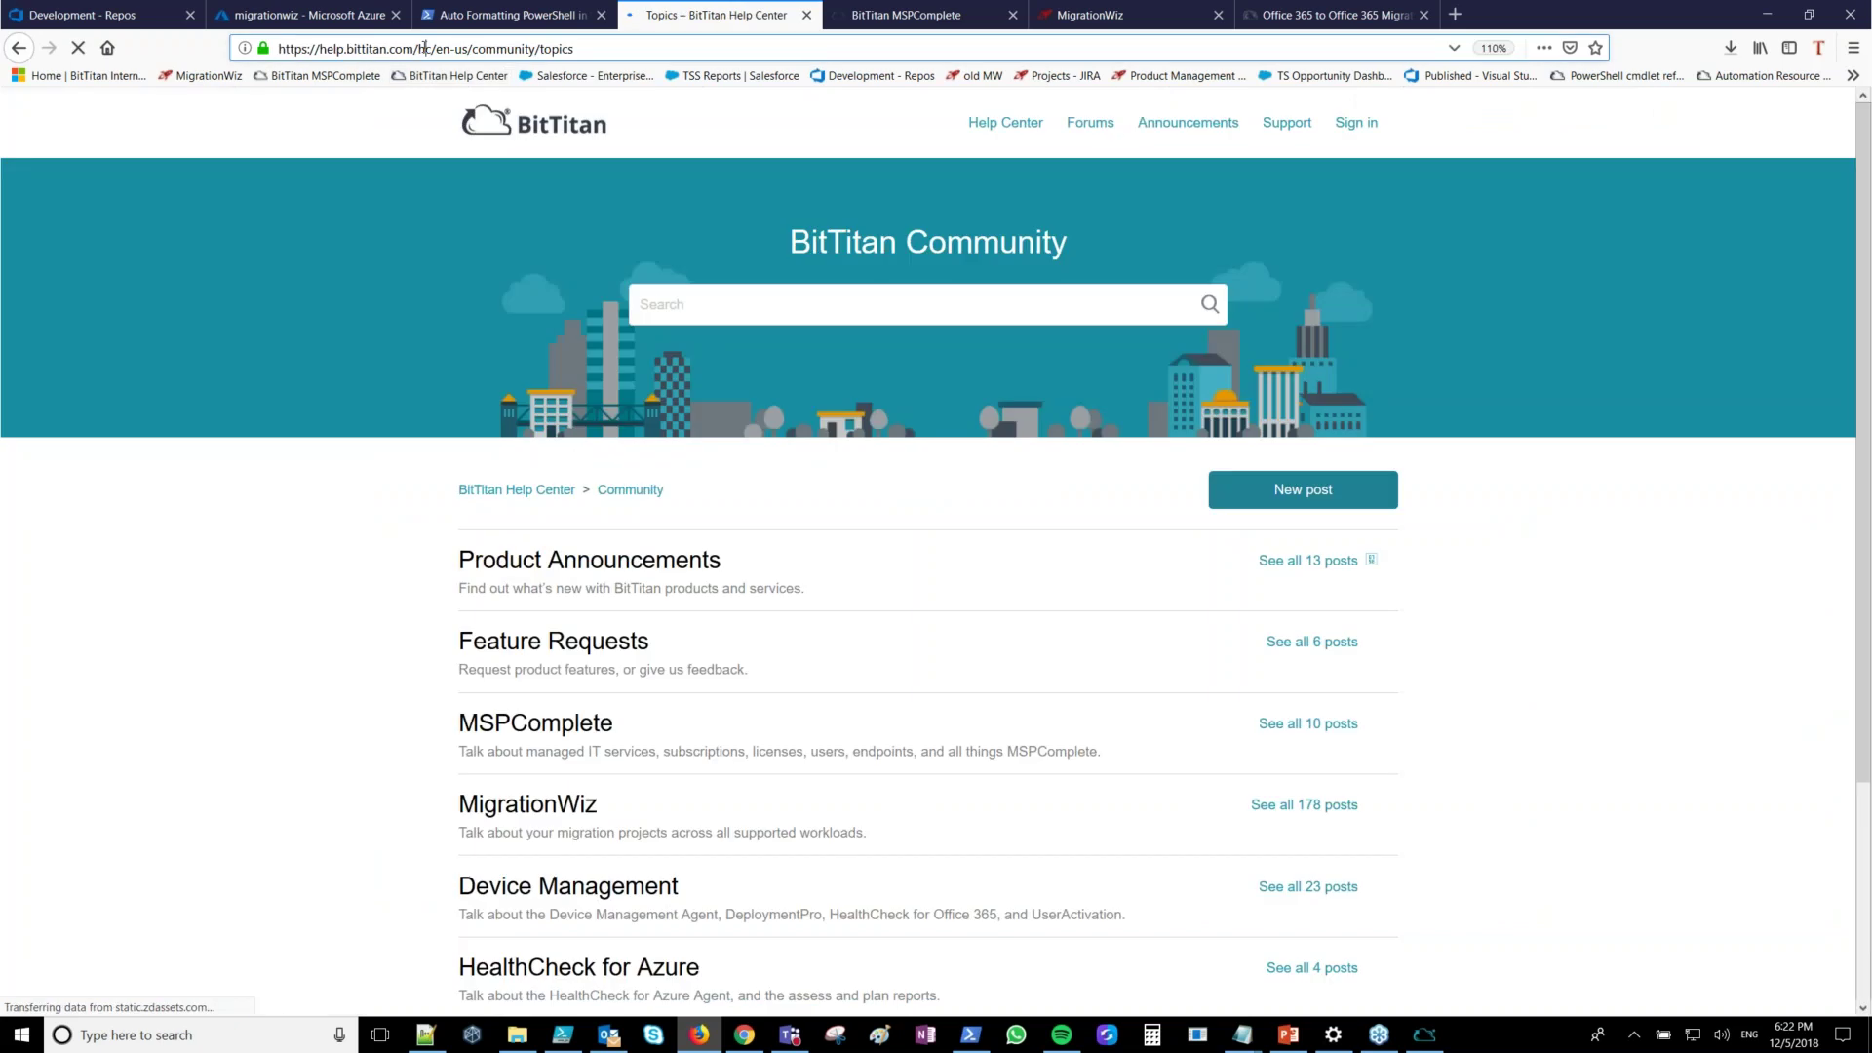
pyautogui.click(424, 48)
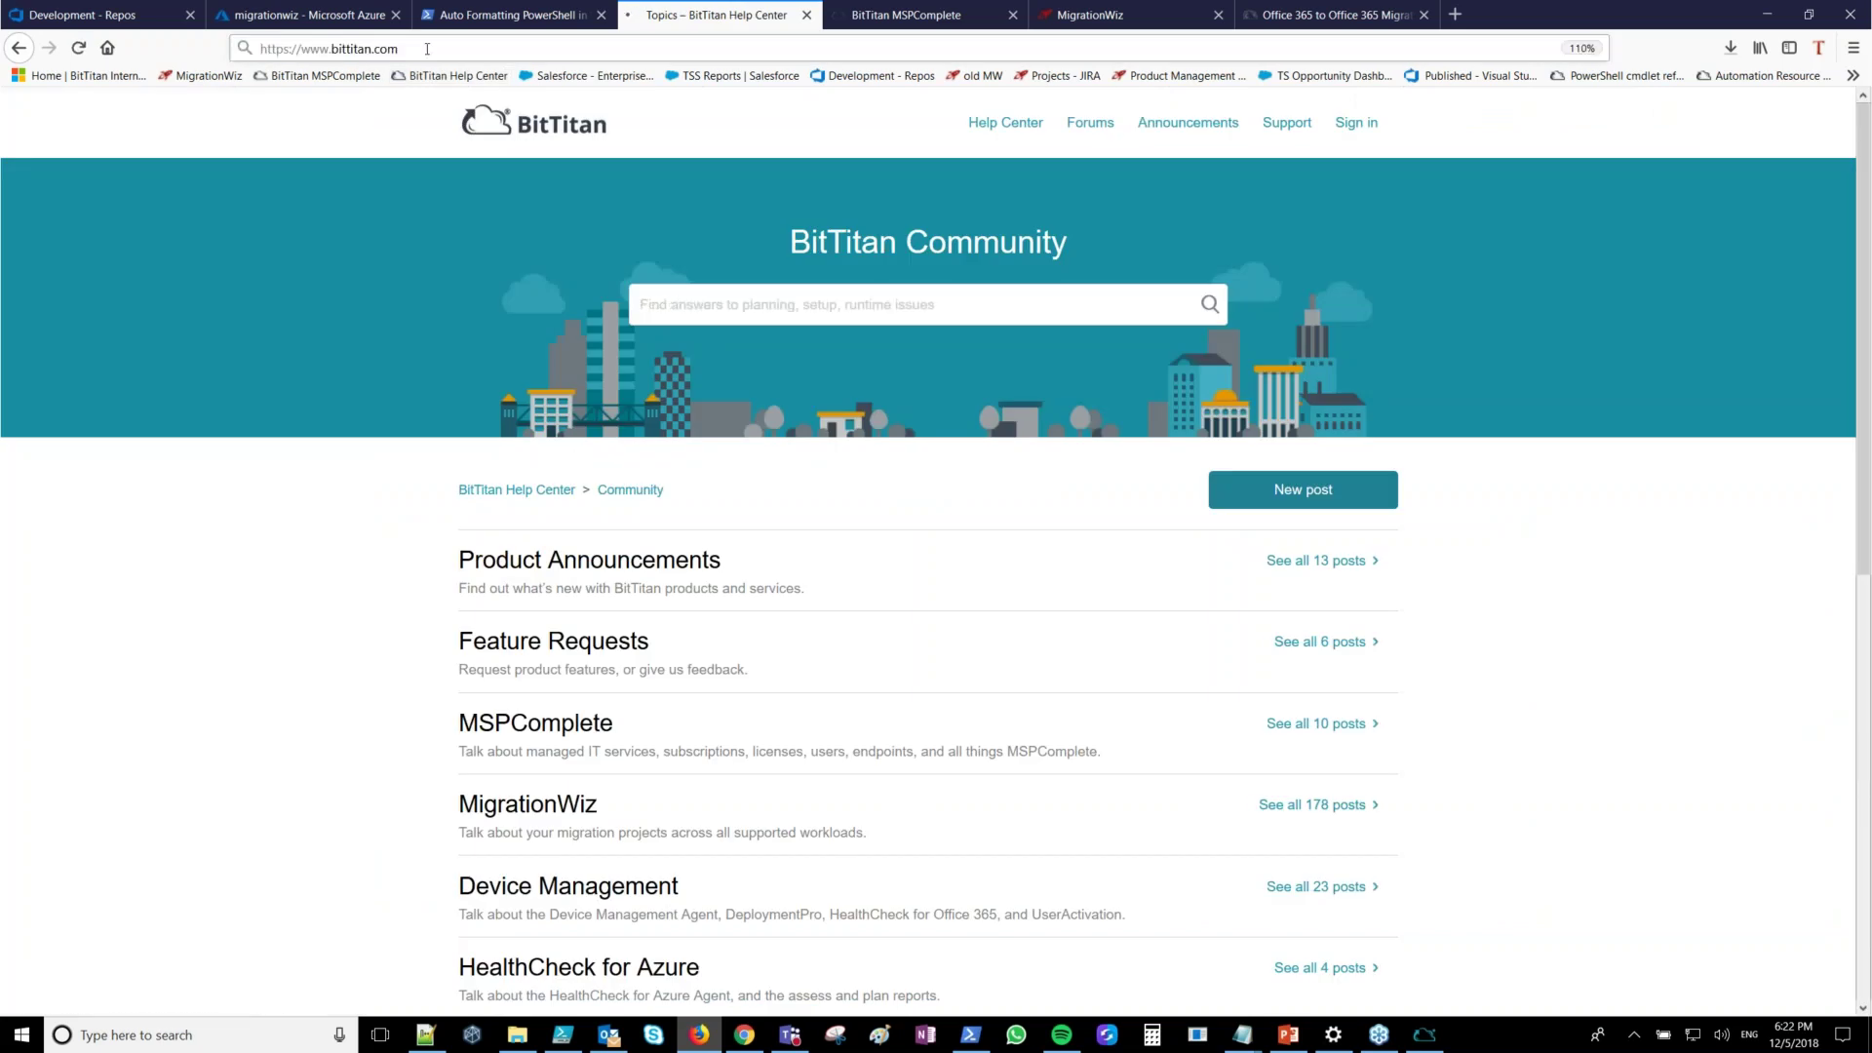
pyautogui.press('Return')
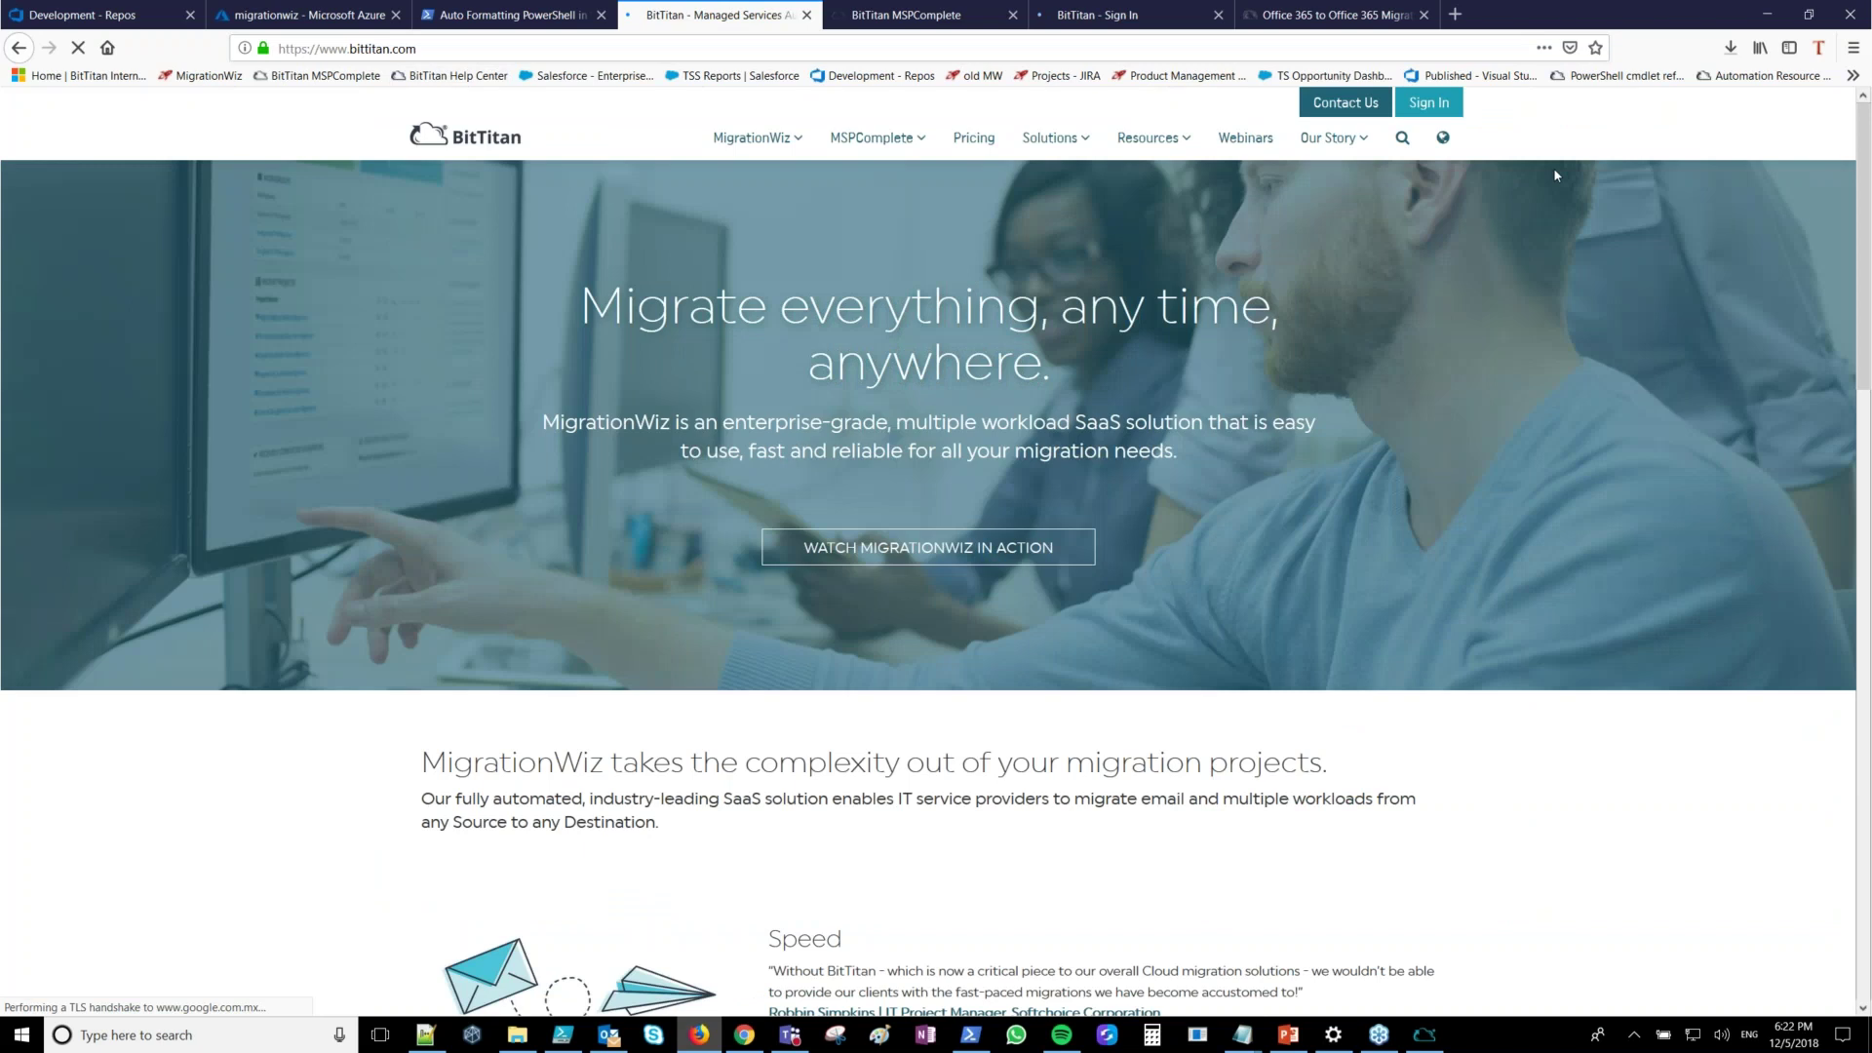
pyautogui.click(1429, 103)
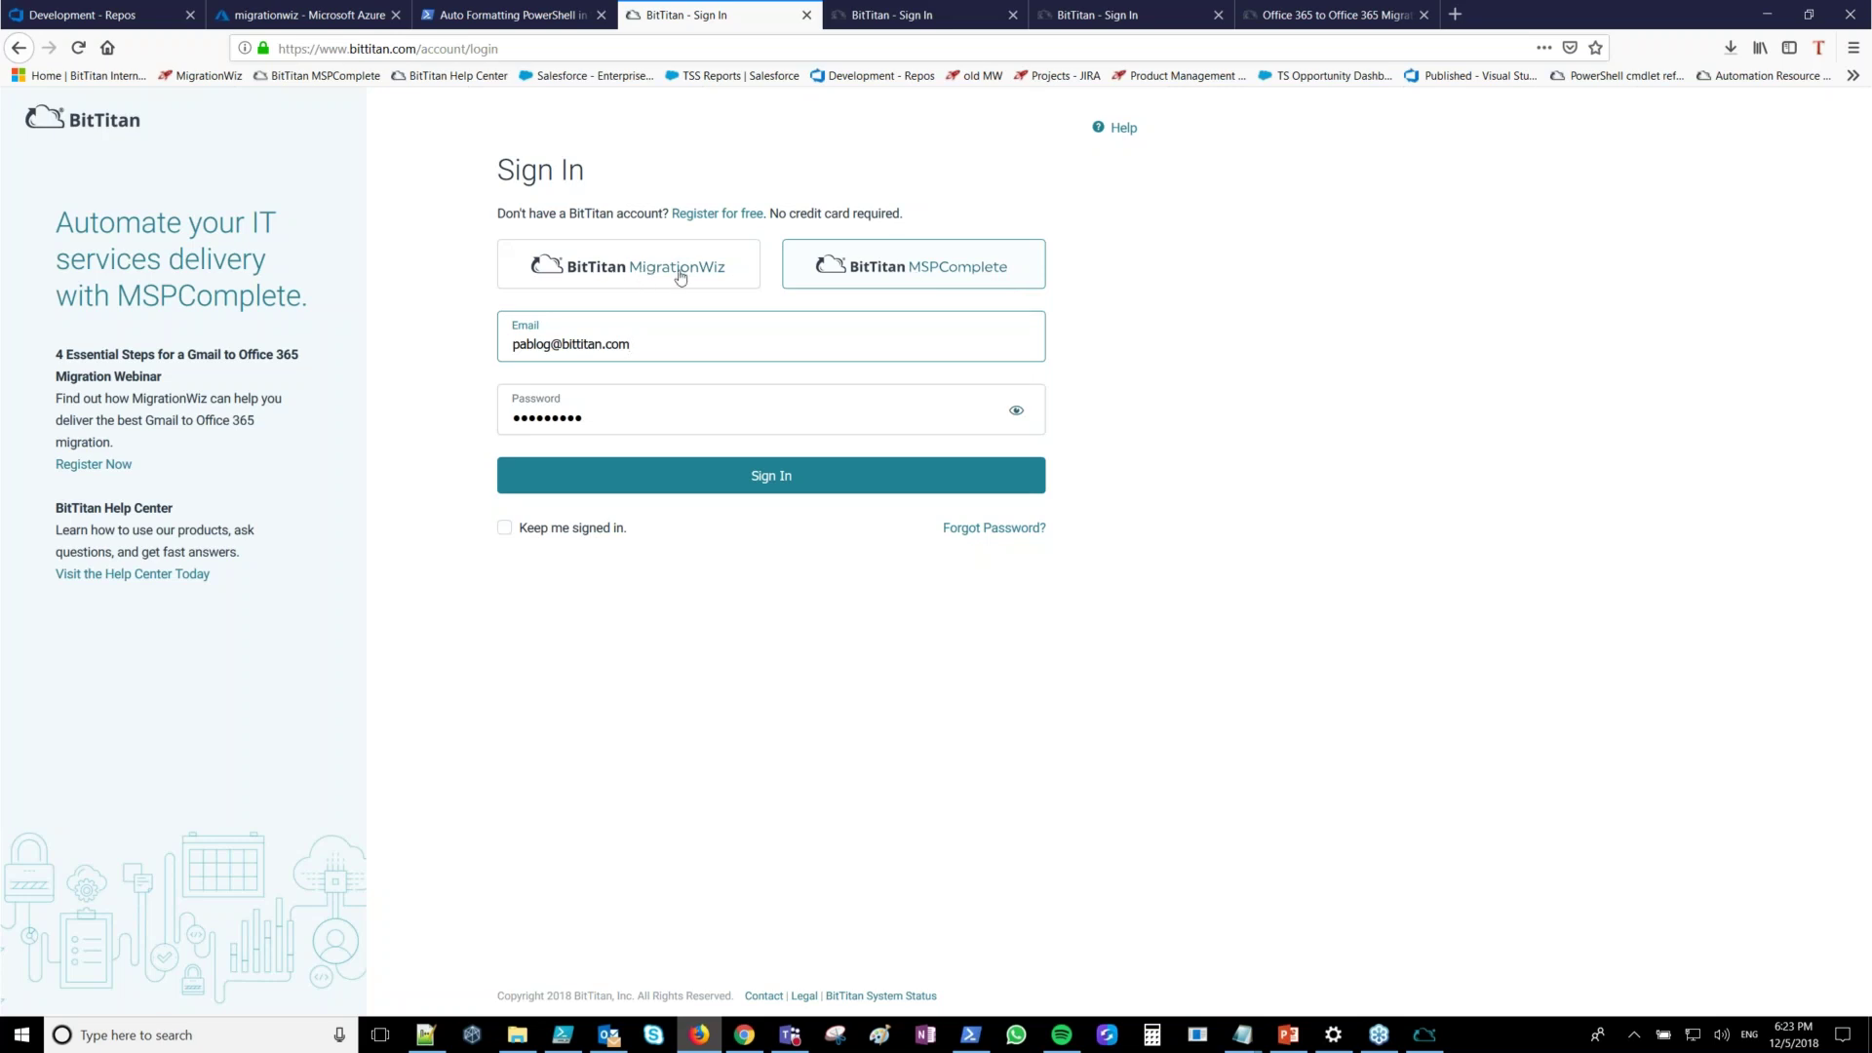
pyautogui.click(858, 271)
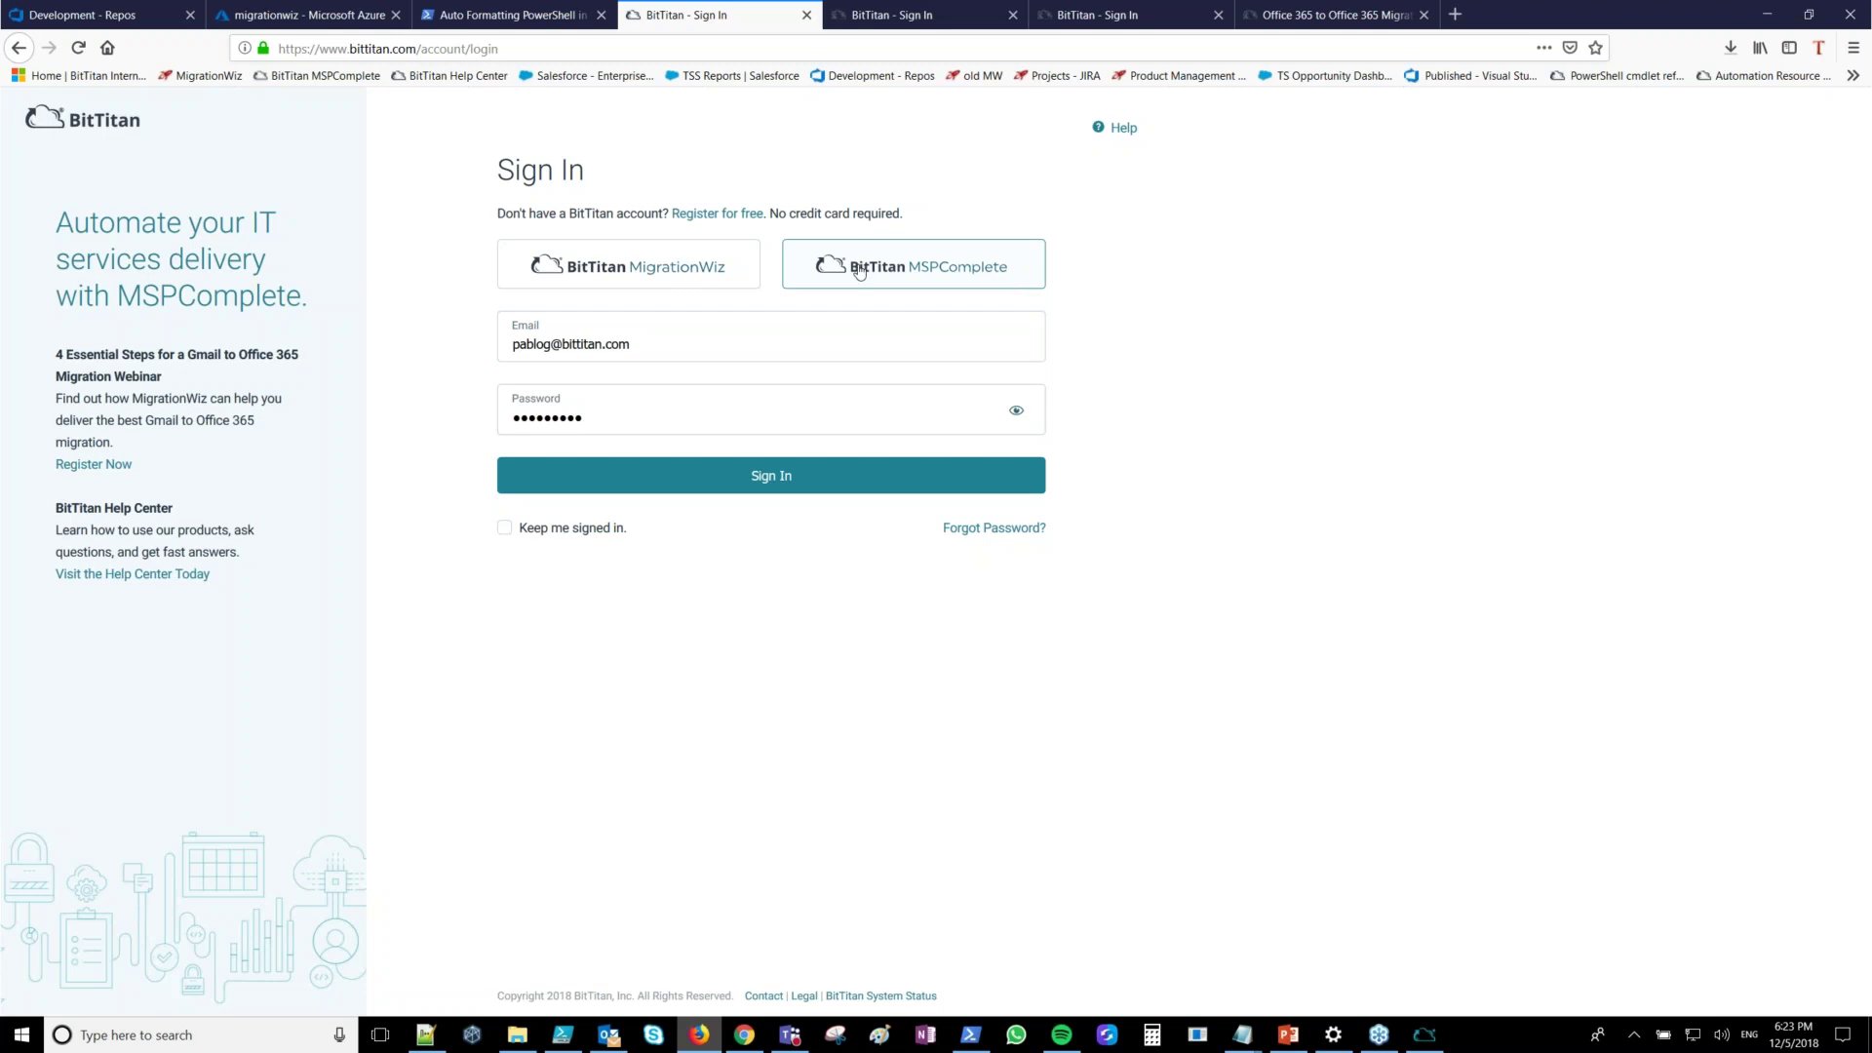
# Sign in, review the workgroup's People, cancel an Invite Agents attempt, then go to Customers
pyautogui.click(802, 480)
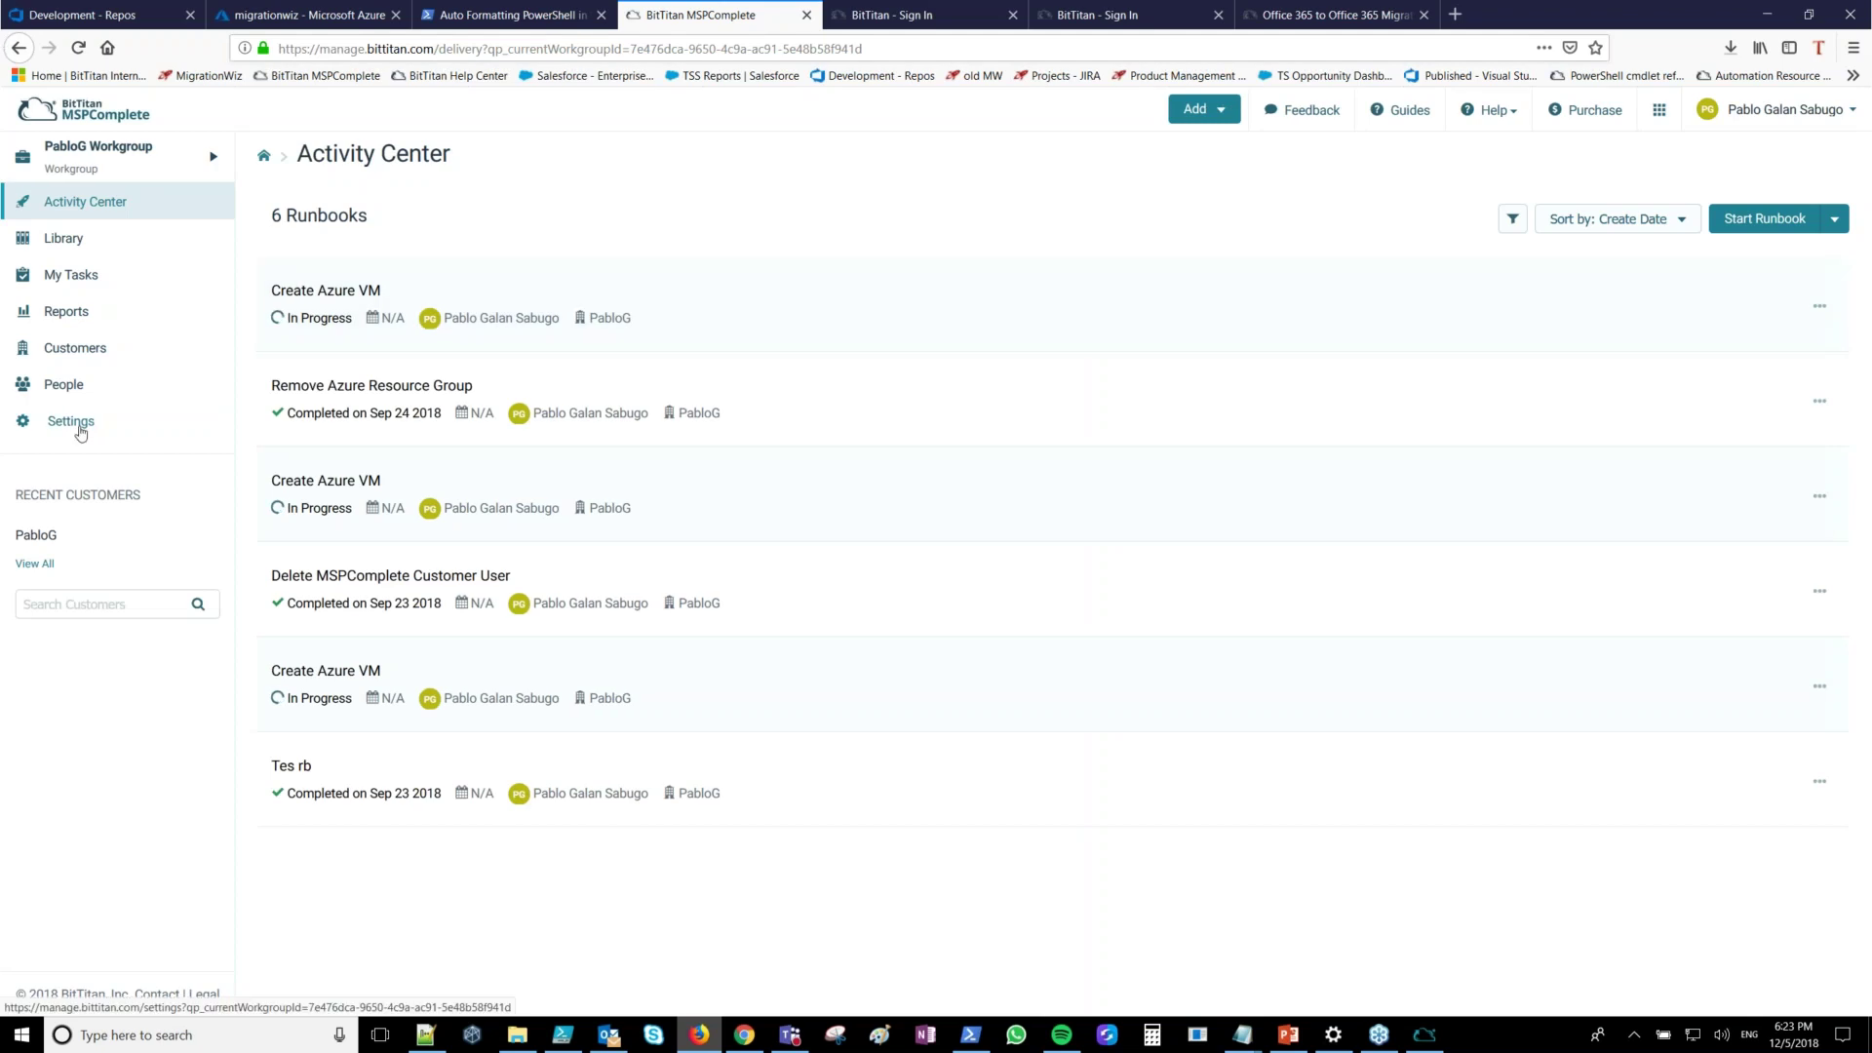
pyautogui.click(68, 388)
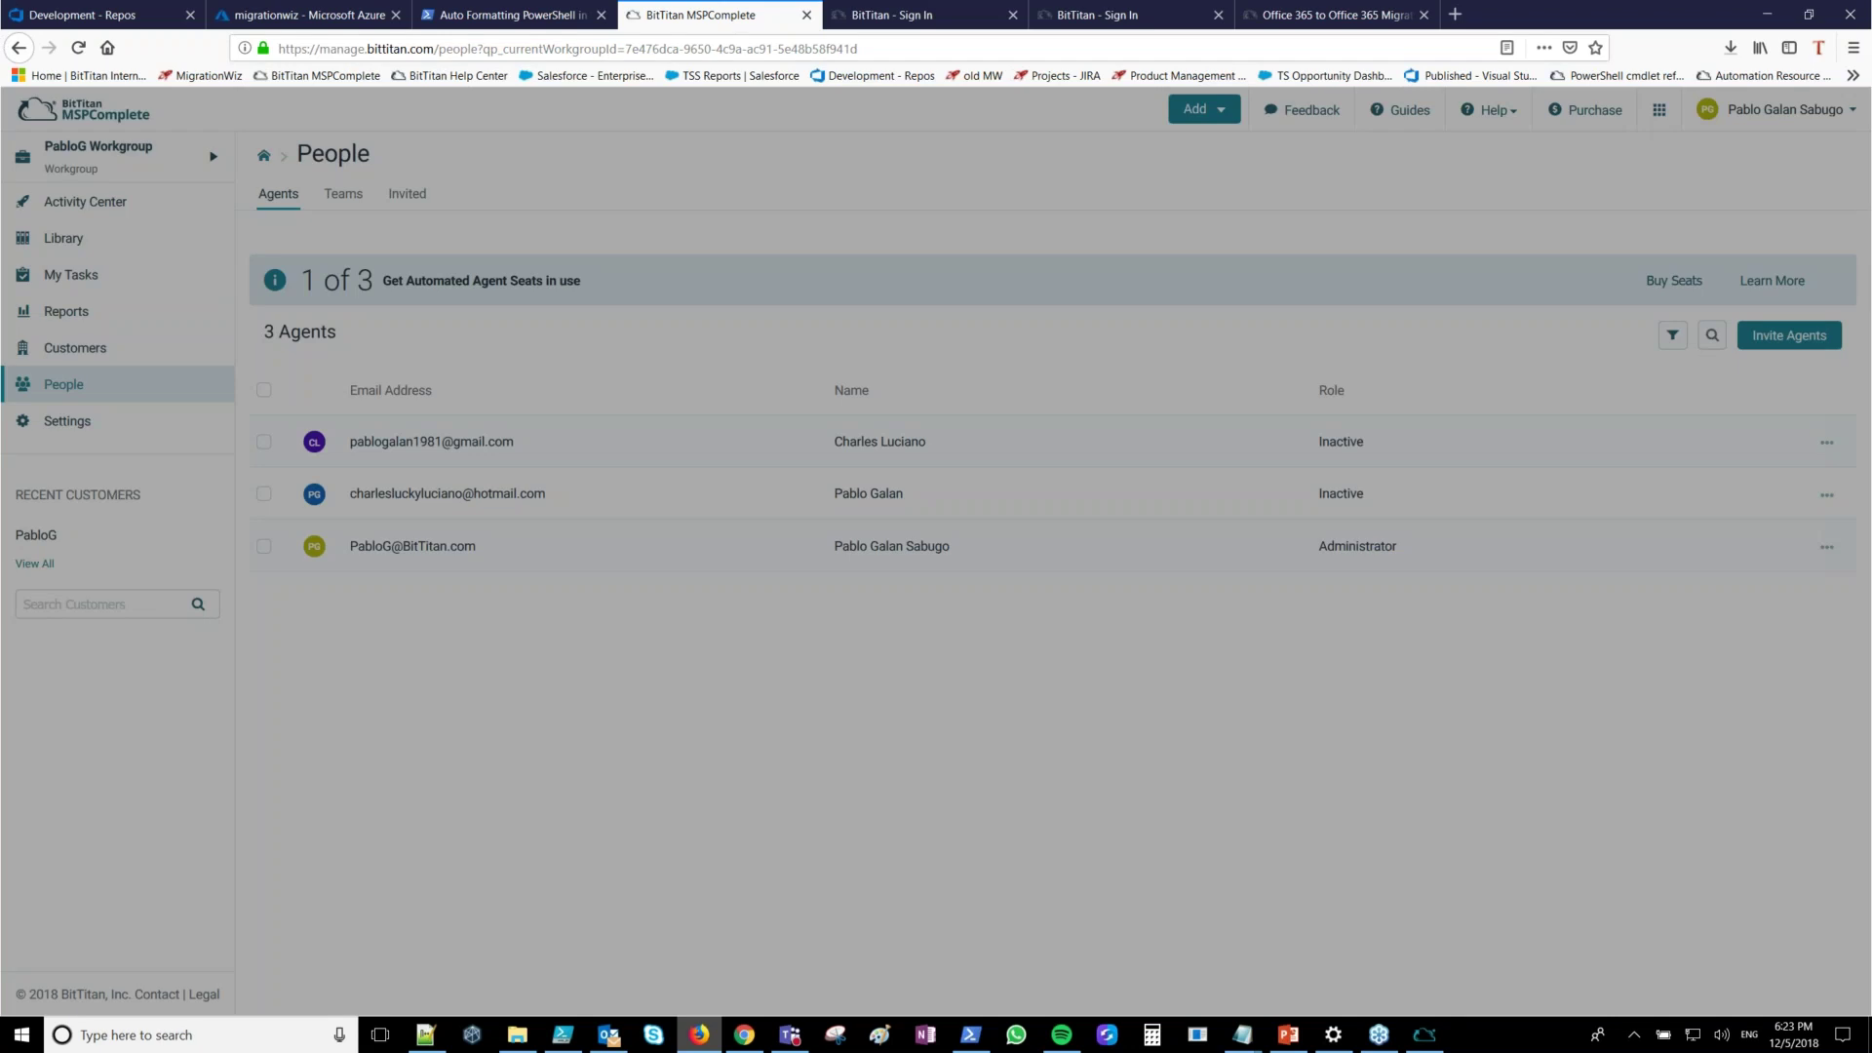
pyautogui.click(1057, 268)
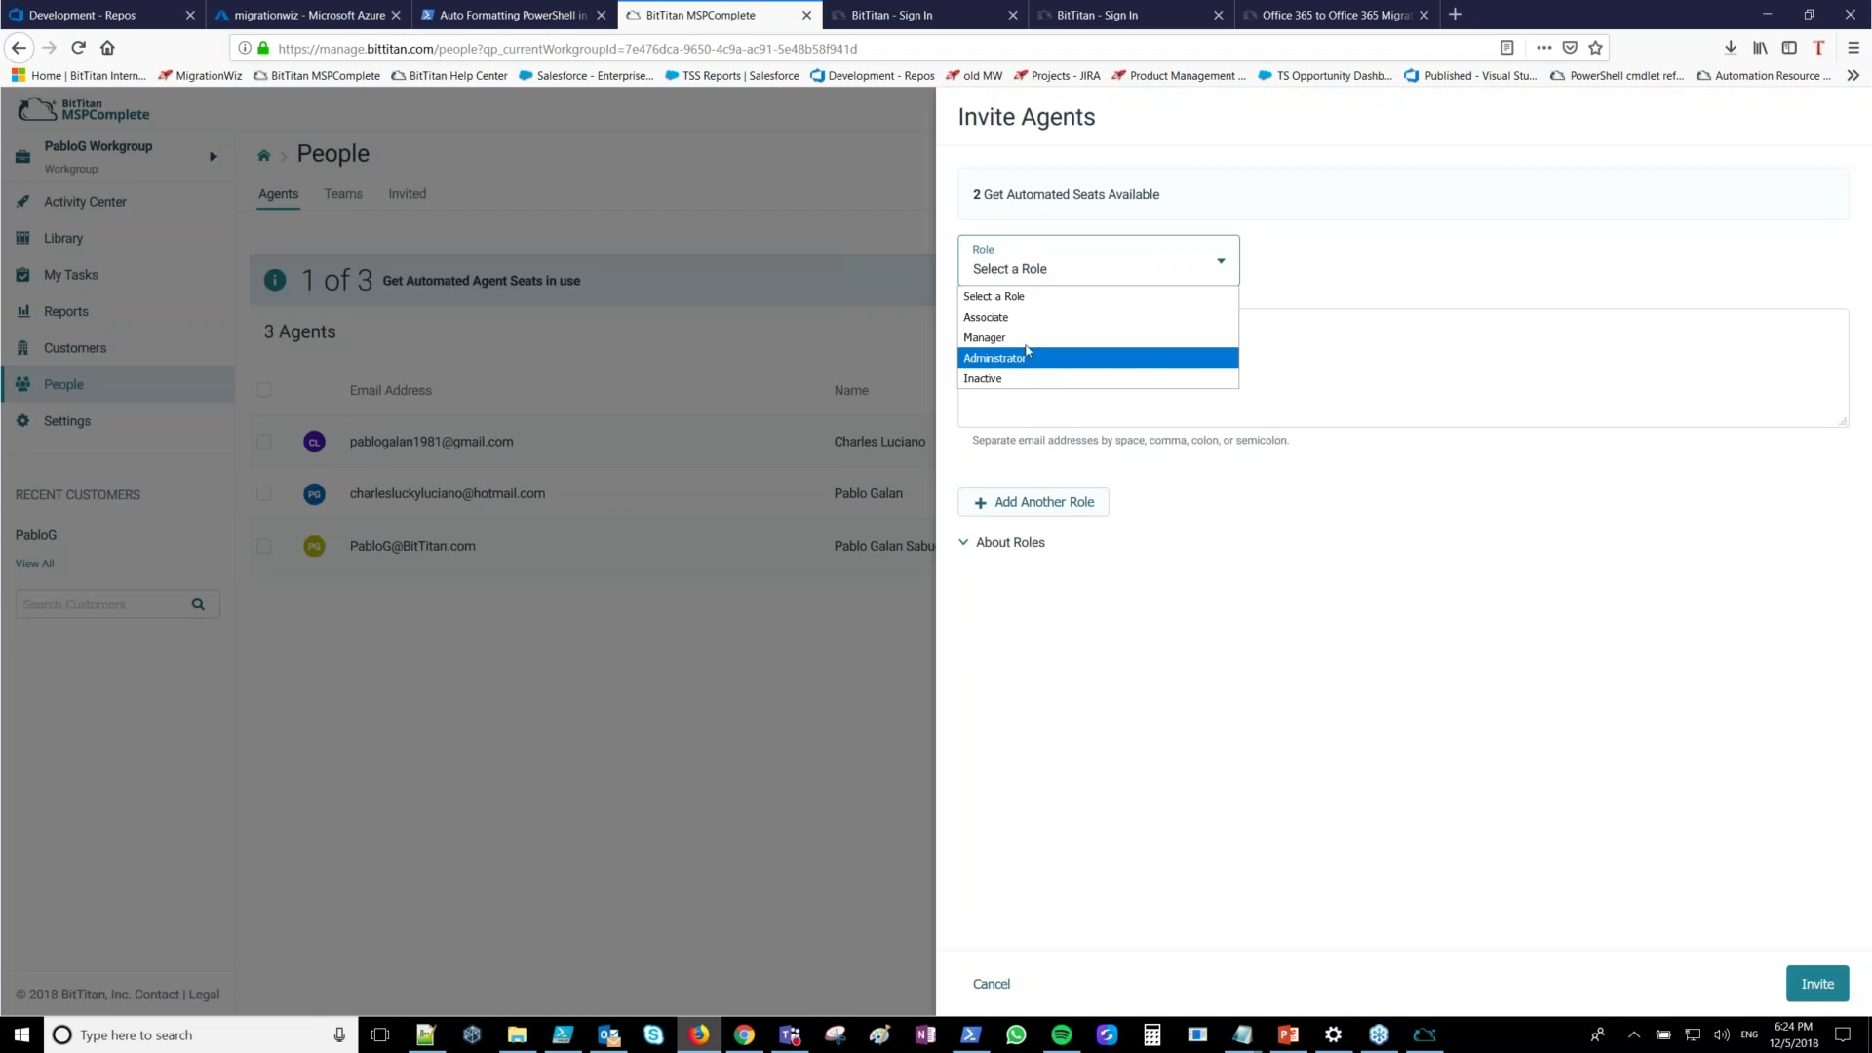
pyautogui.click(761, 634)
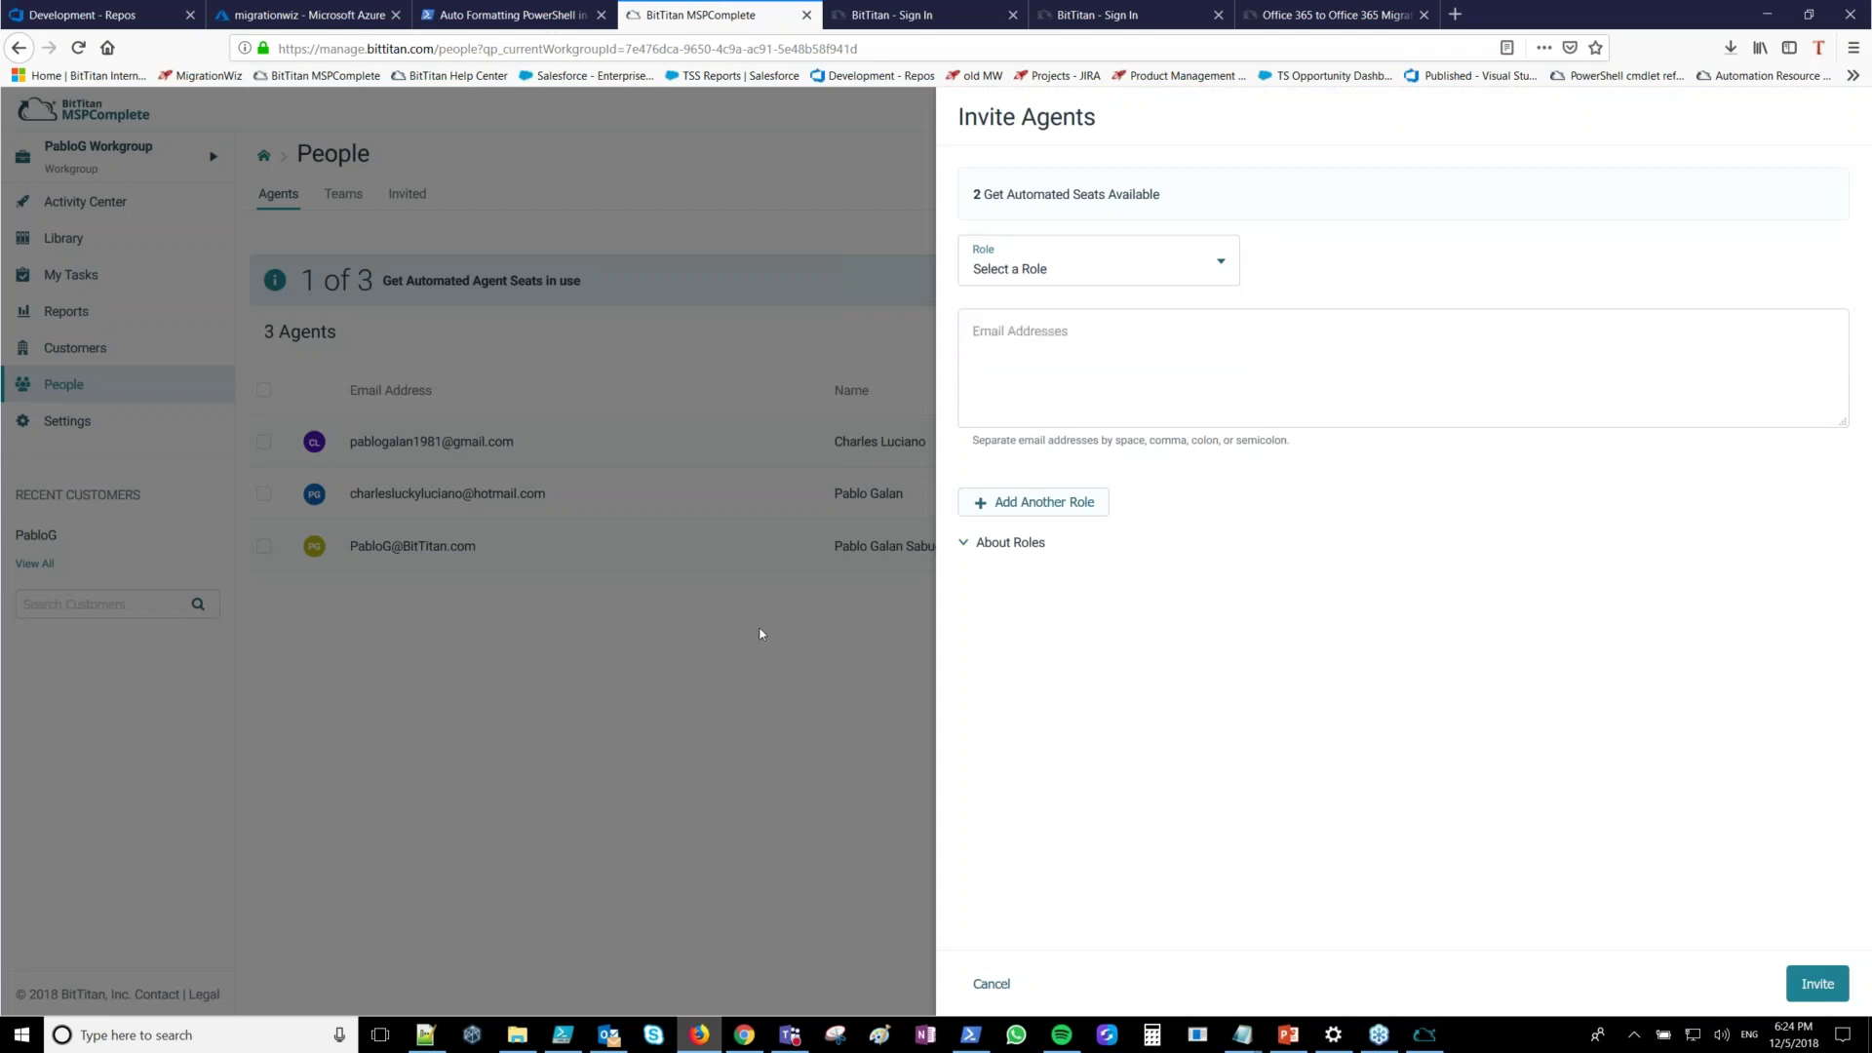
pyautogui.click(762, 634)
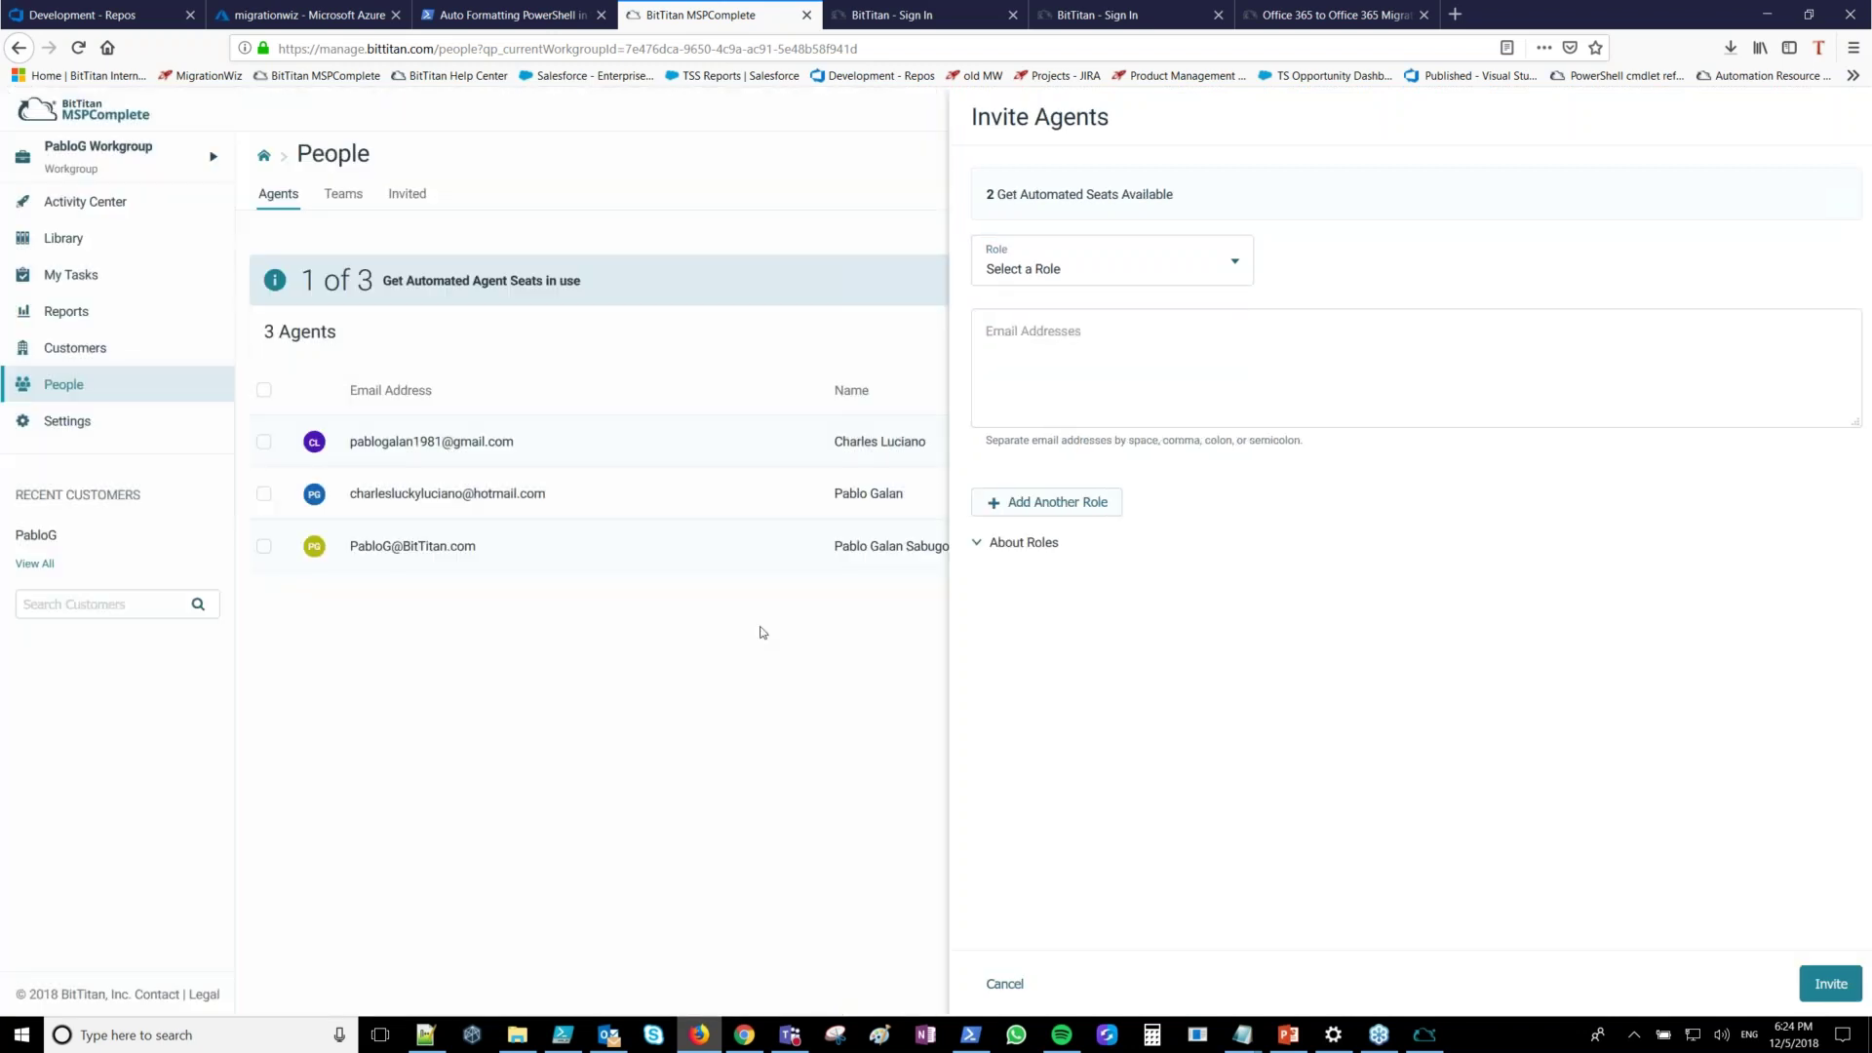
pyautogui.click(68, 369)
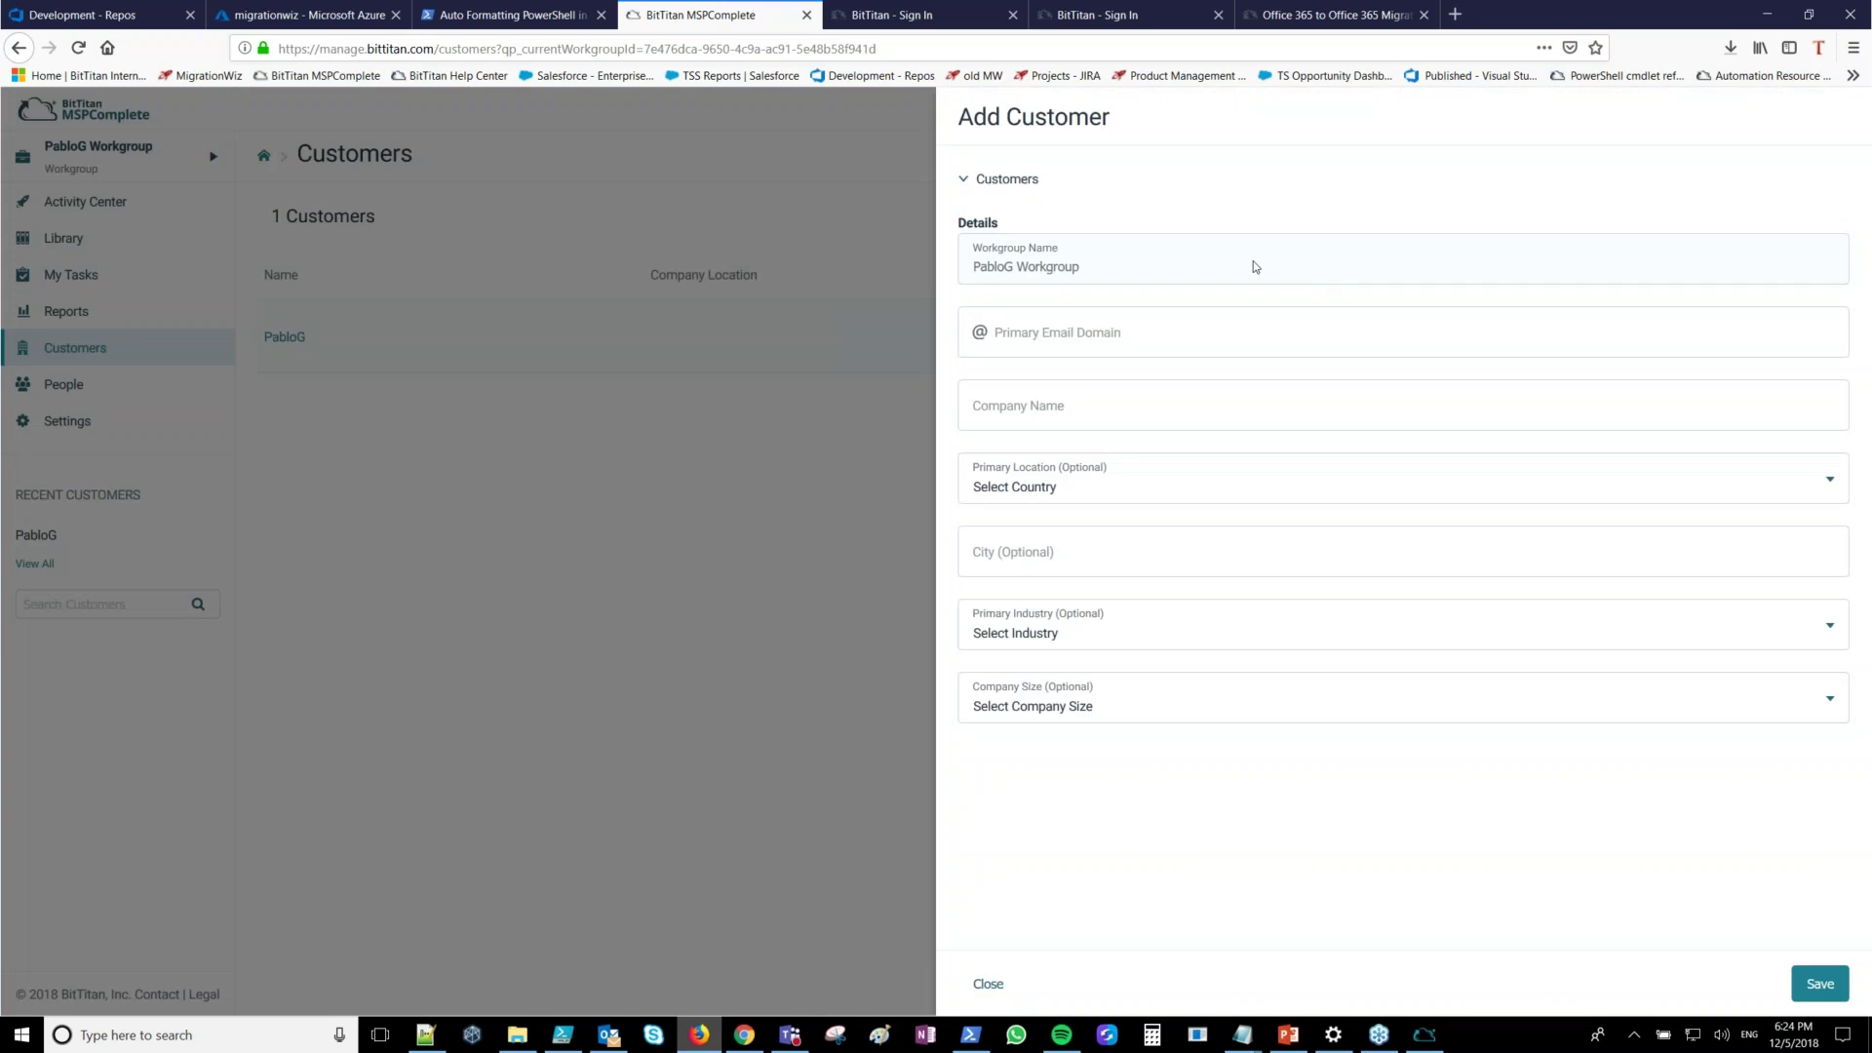
pyautogui.click(1076, 341)
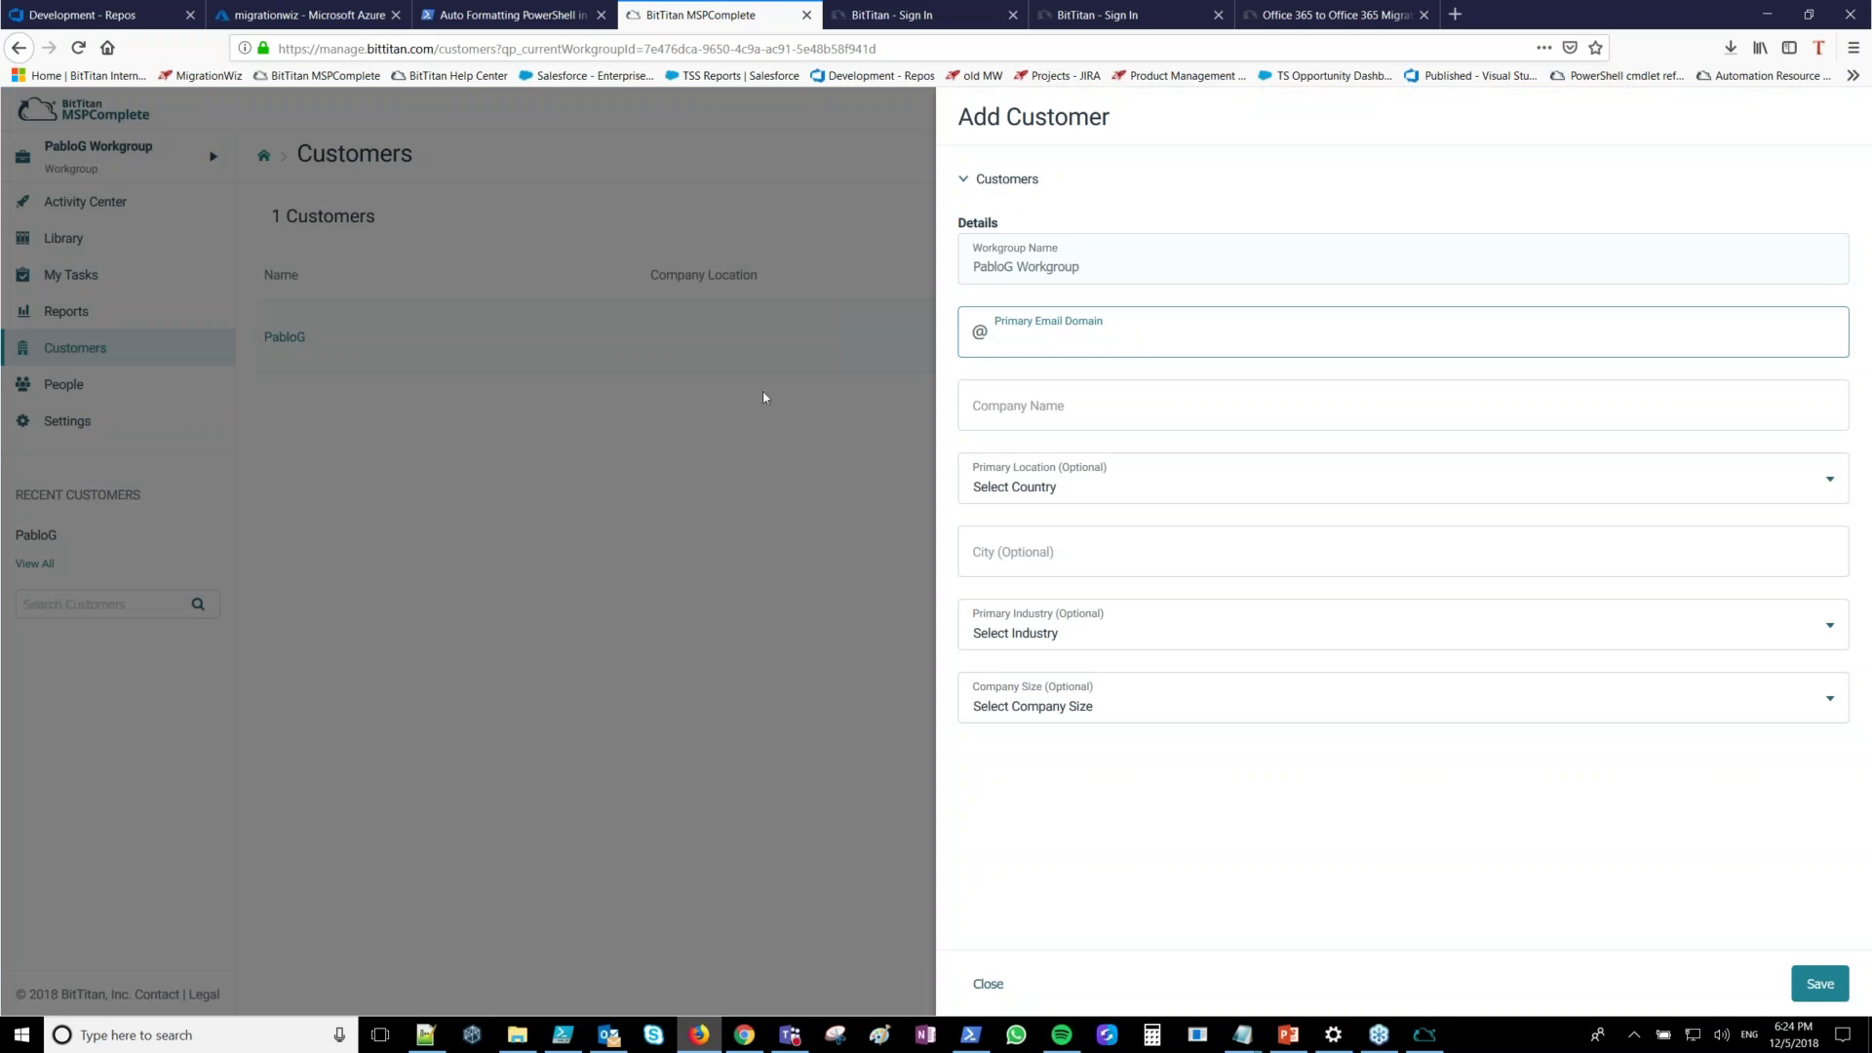
pyautogui.click(1022, 413)
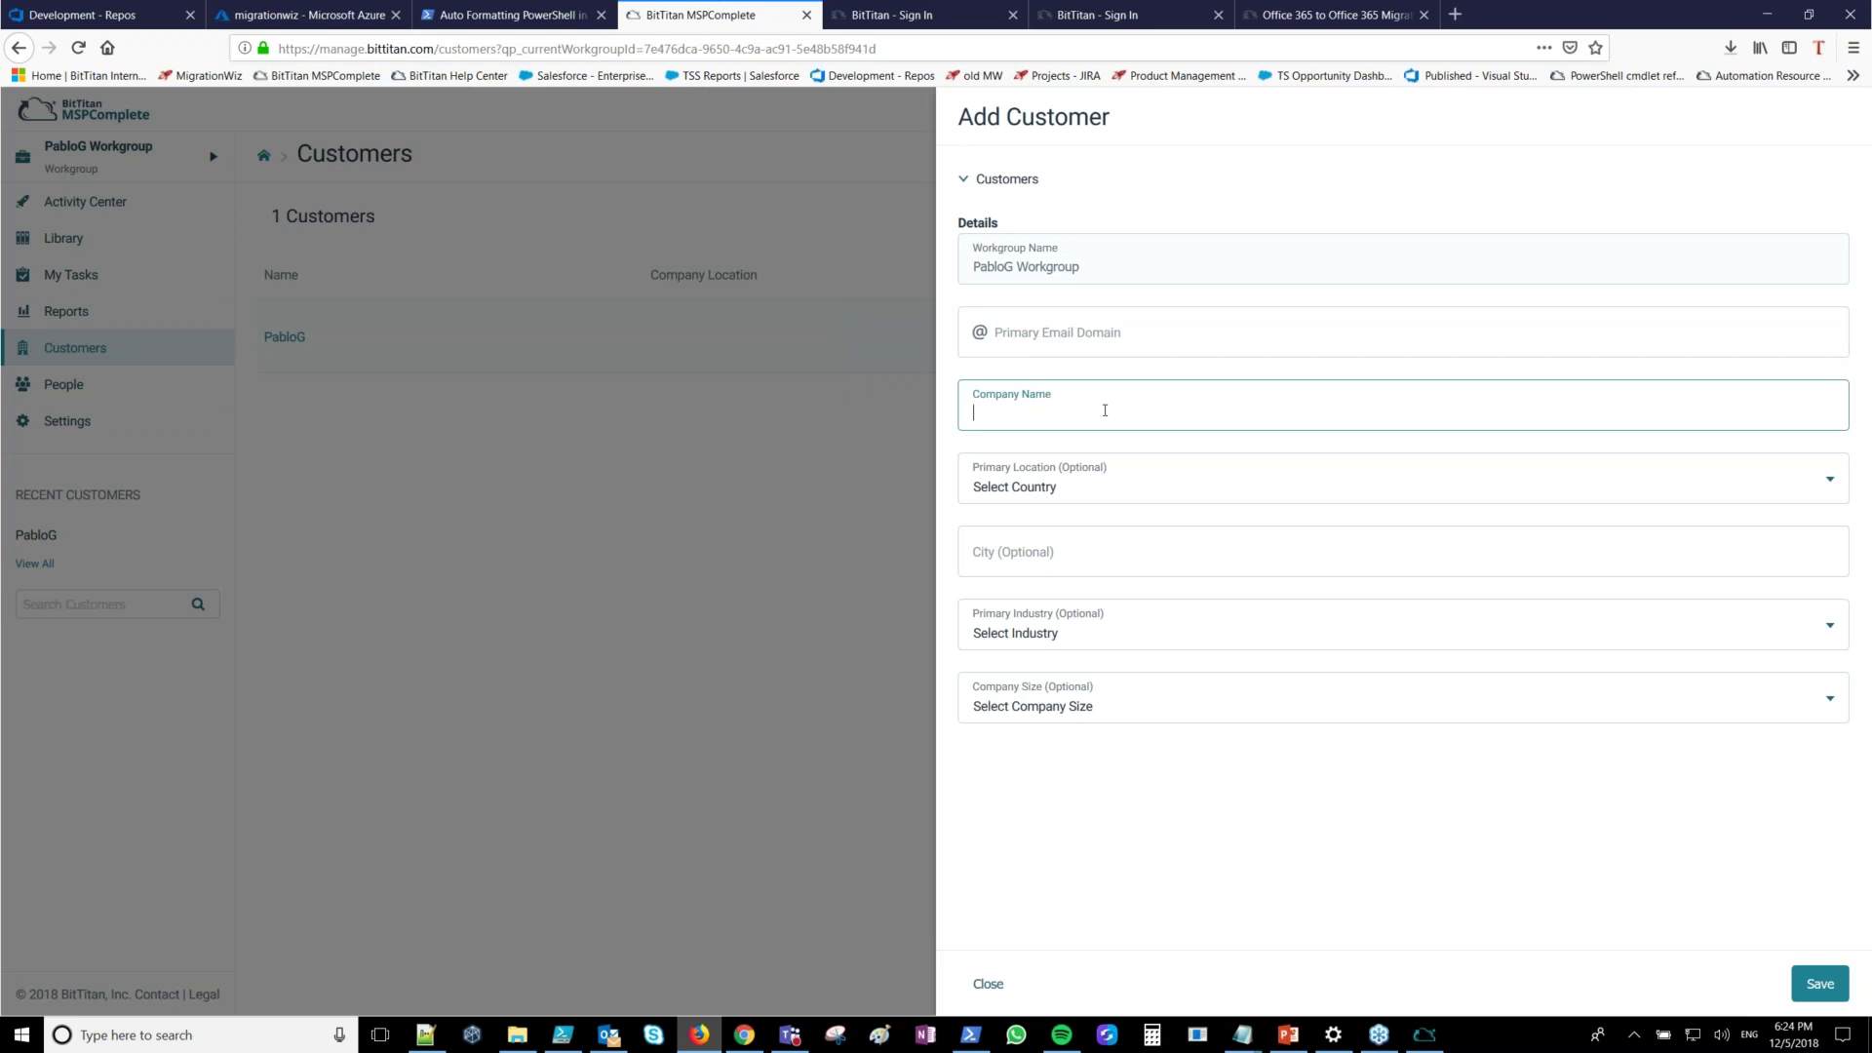
pyautogui.click(573, 571)
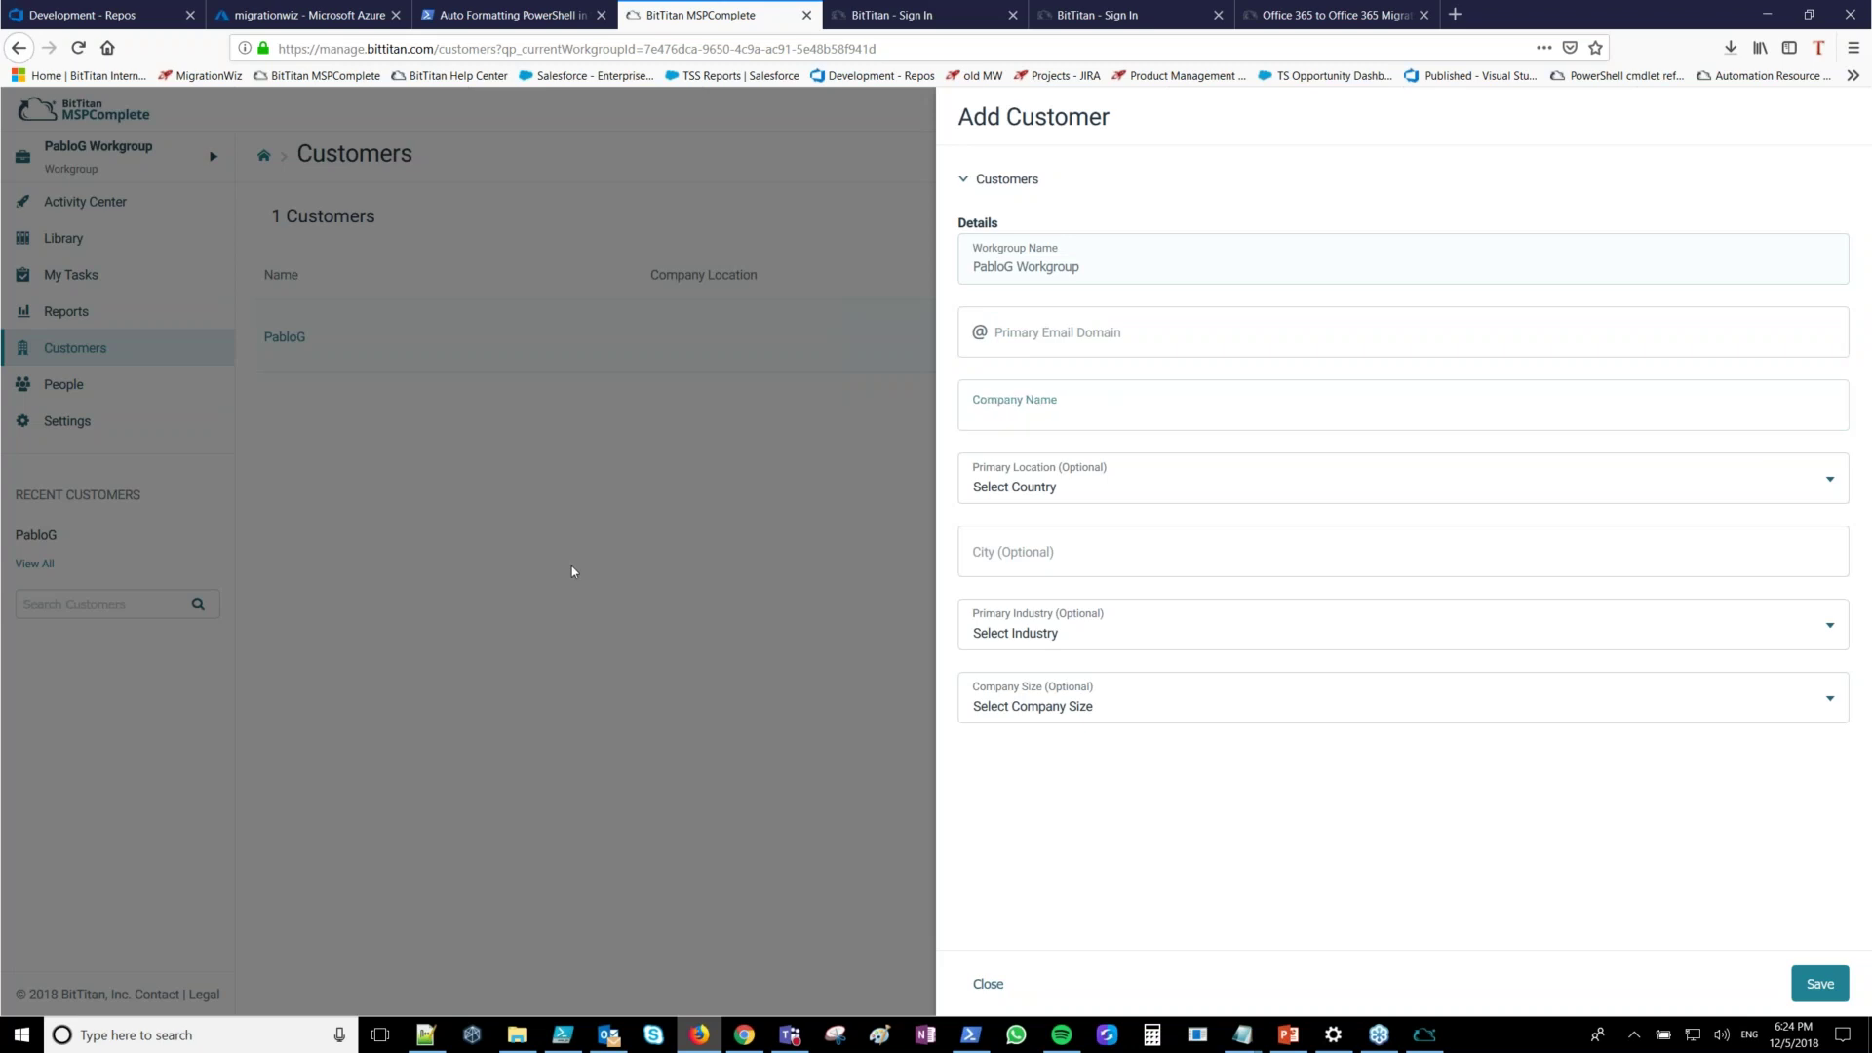
pyautogui.click(571, 567)
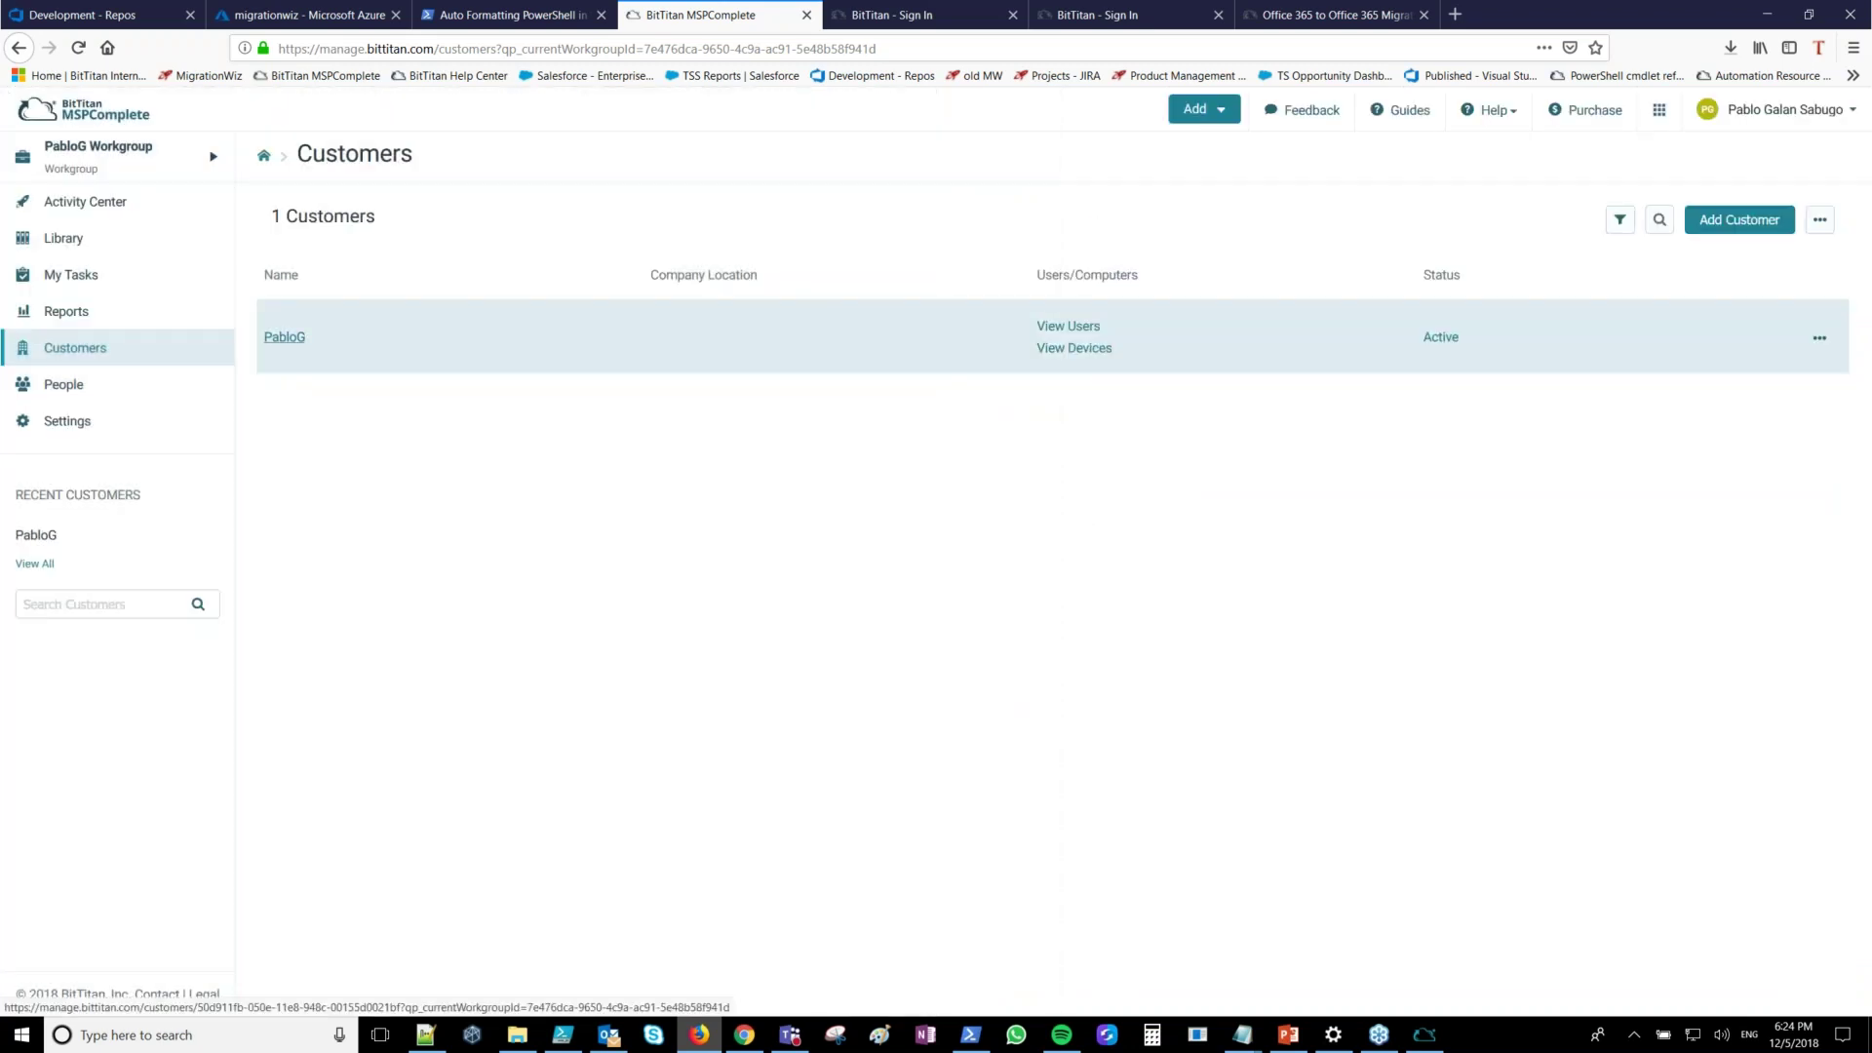
pyautogui.click(284, 337)
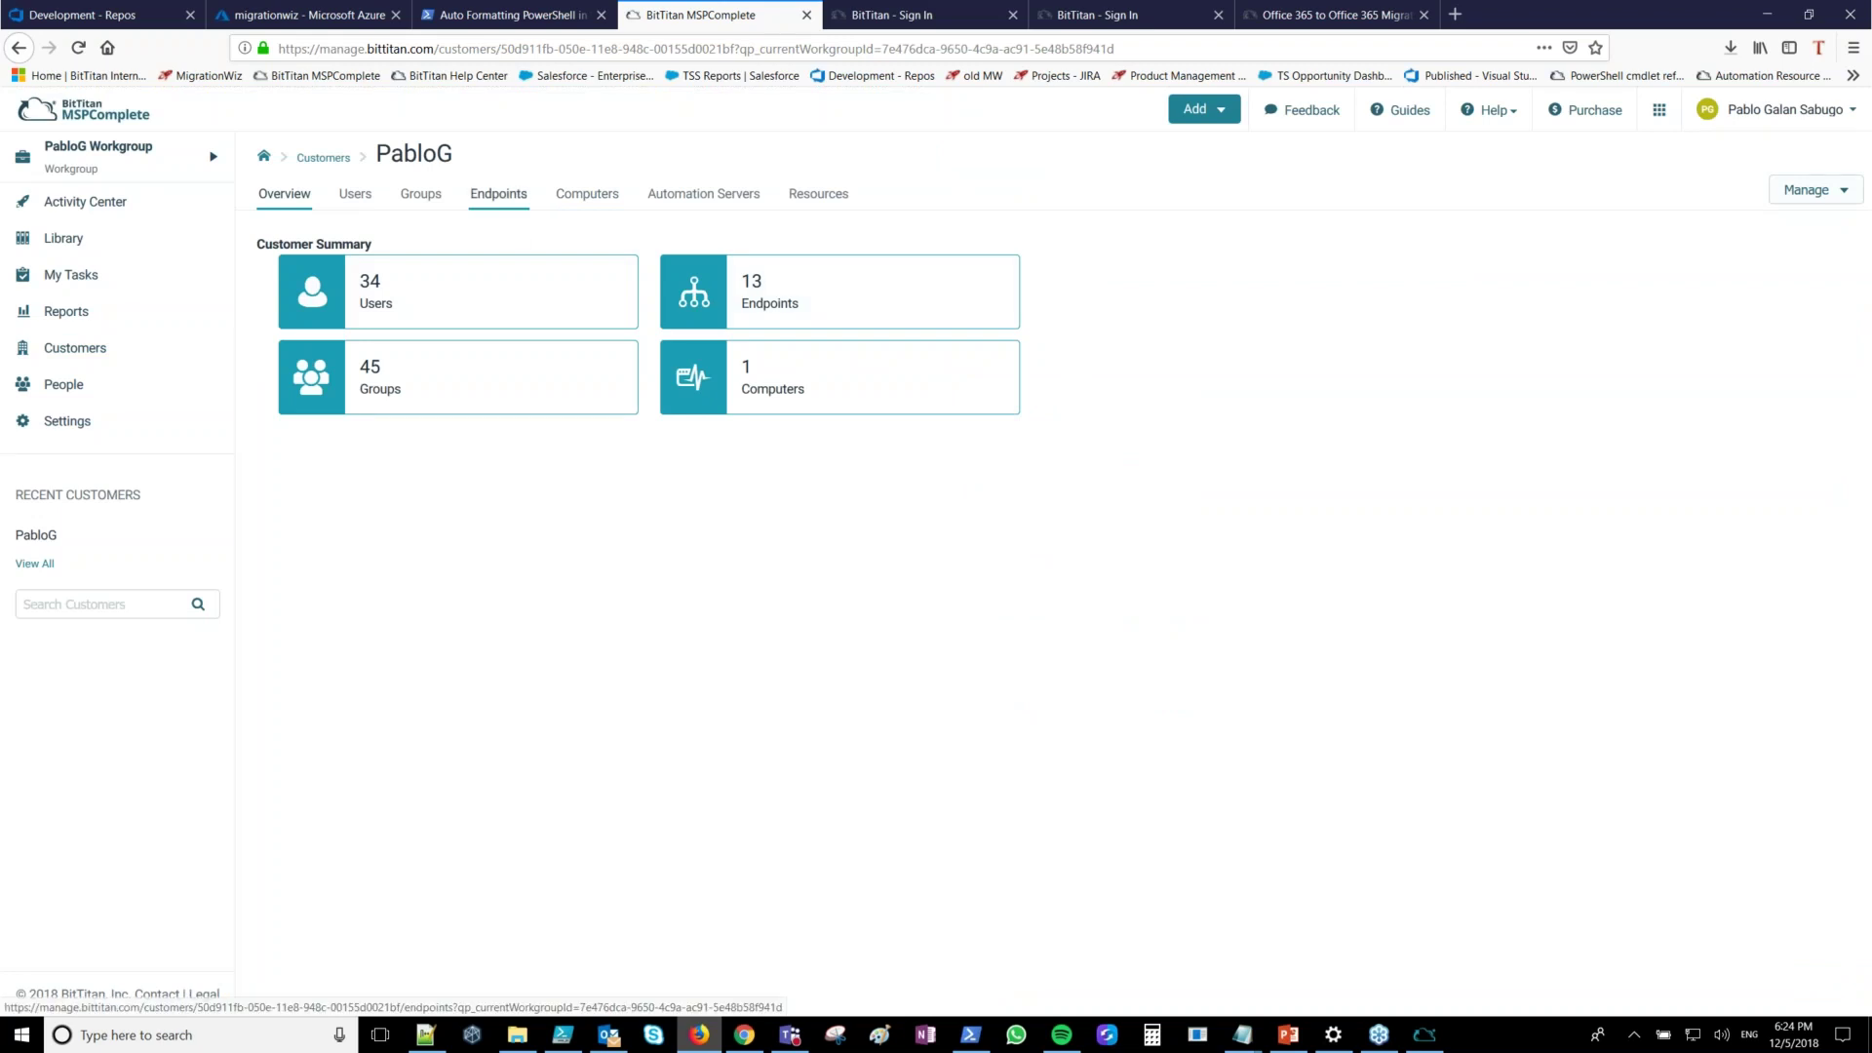
pyautogui.click(498, 193)
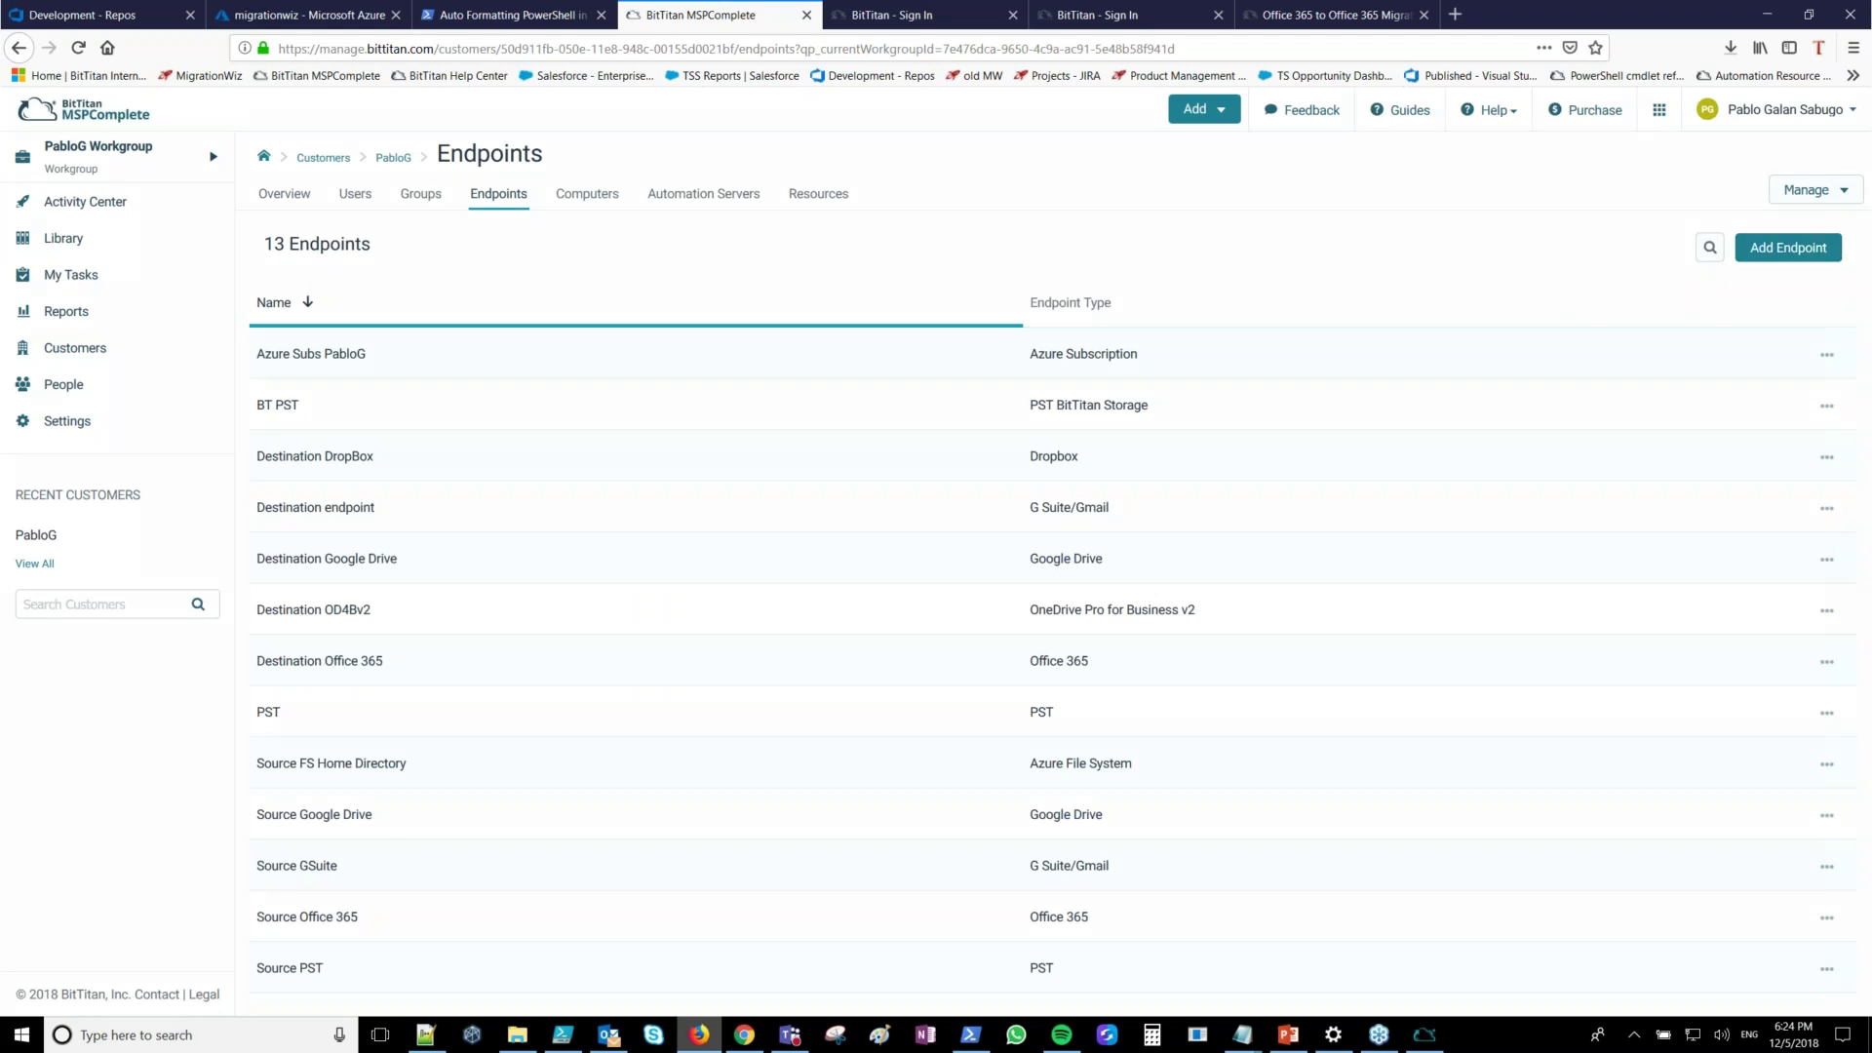
# Start a new endpoint and try OneDrive for Business, OneDrive Pro for Business v2 and Office 365 Groups types
pyautogui.click(1788, 246)
pyautogui.click(1385, 351)
pyautogui.scroll(-10, 1111, 536)
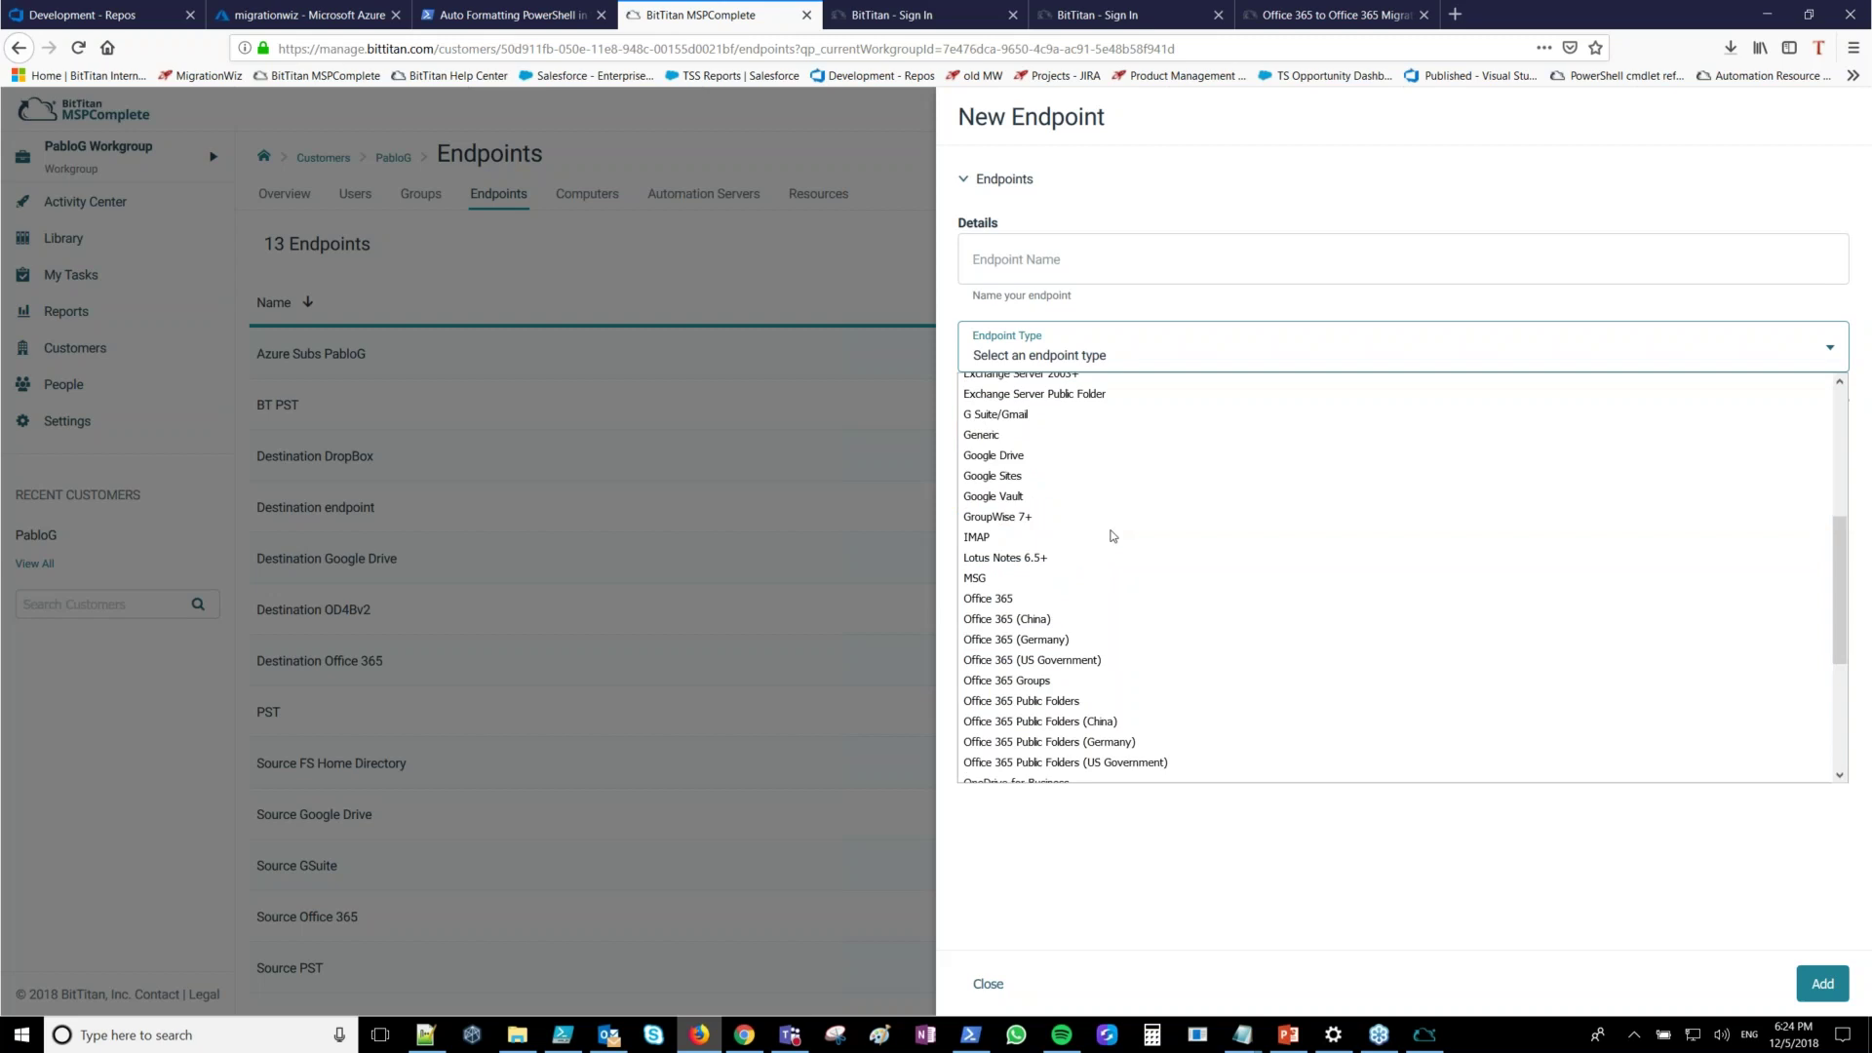
pyautogui.scroll(10, 1111, 535)
pyautogui.scroll(-5, 1112, 535)
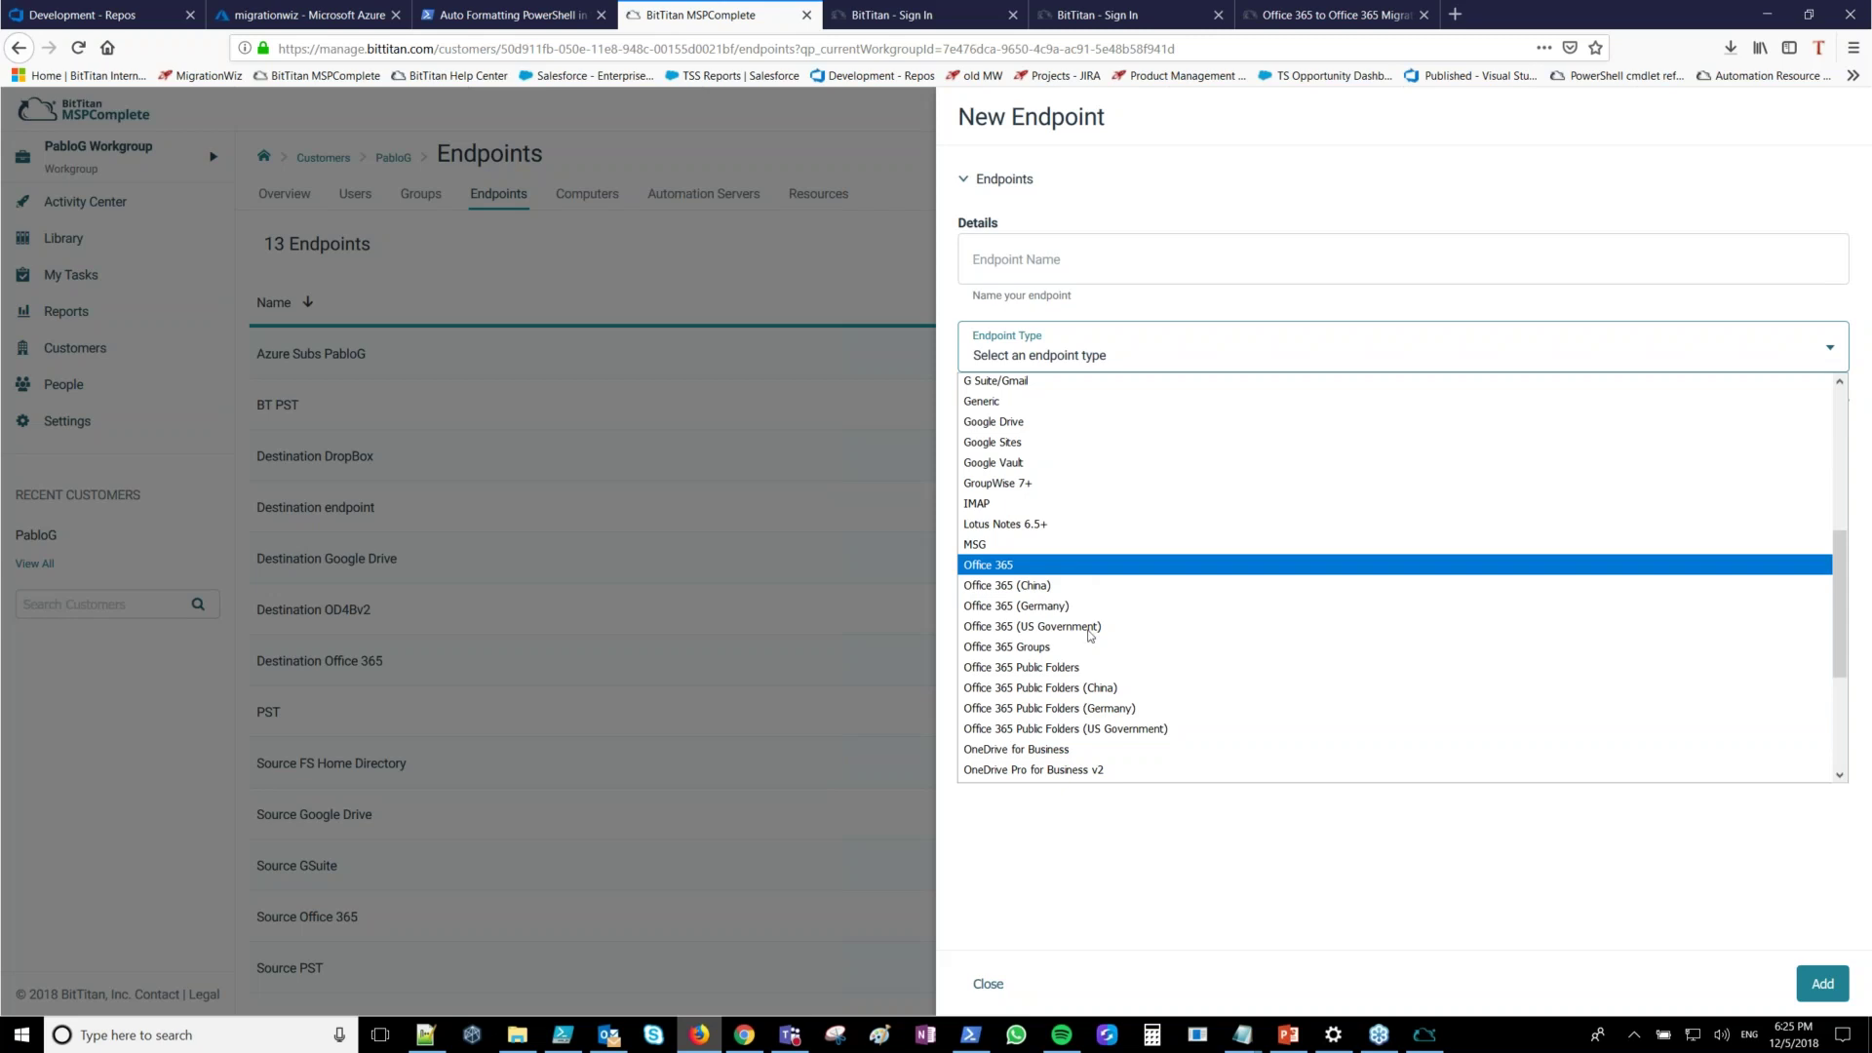
pyautogui.scroll(-2, 1066, 750)
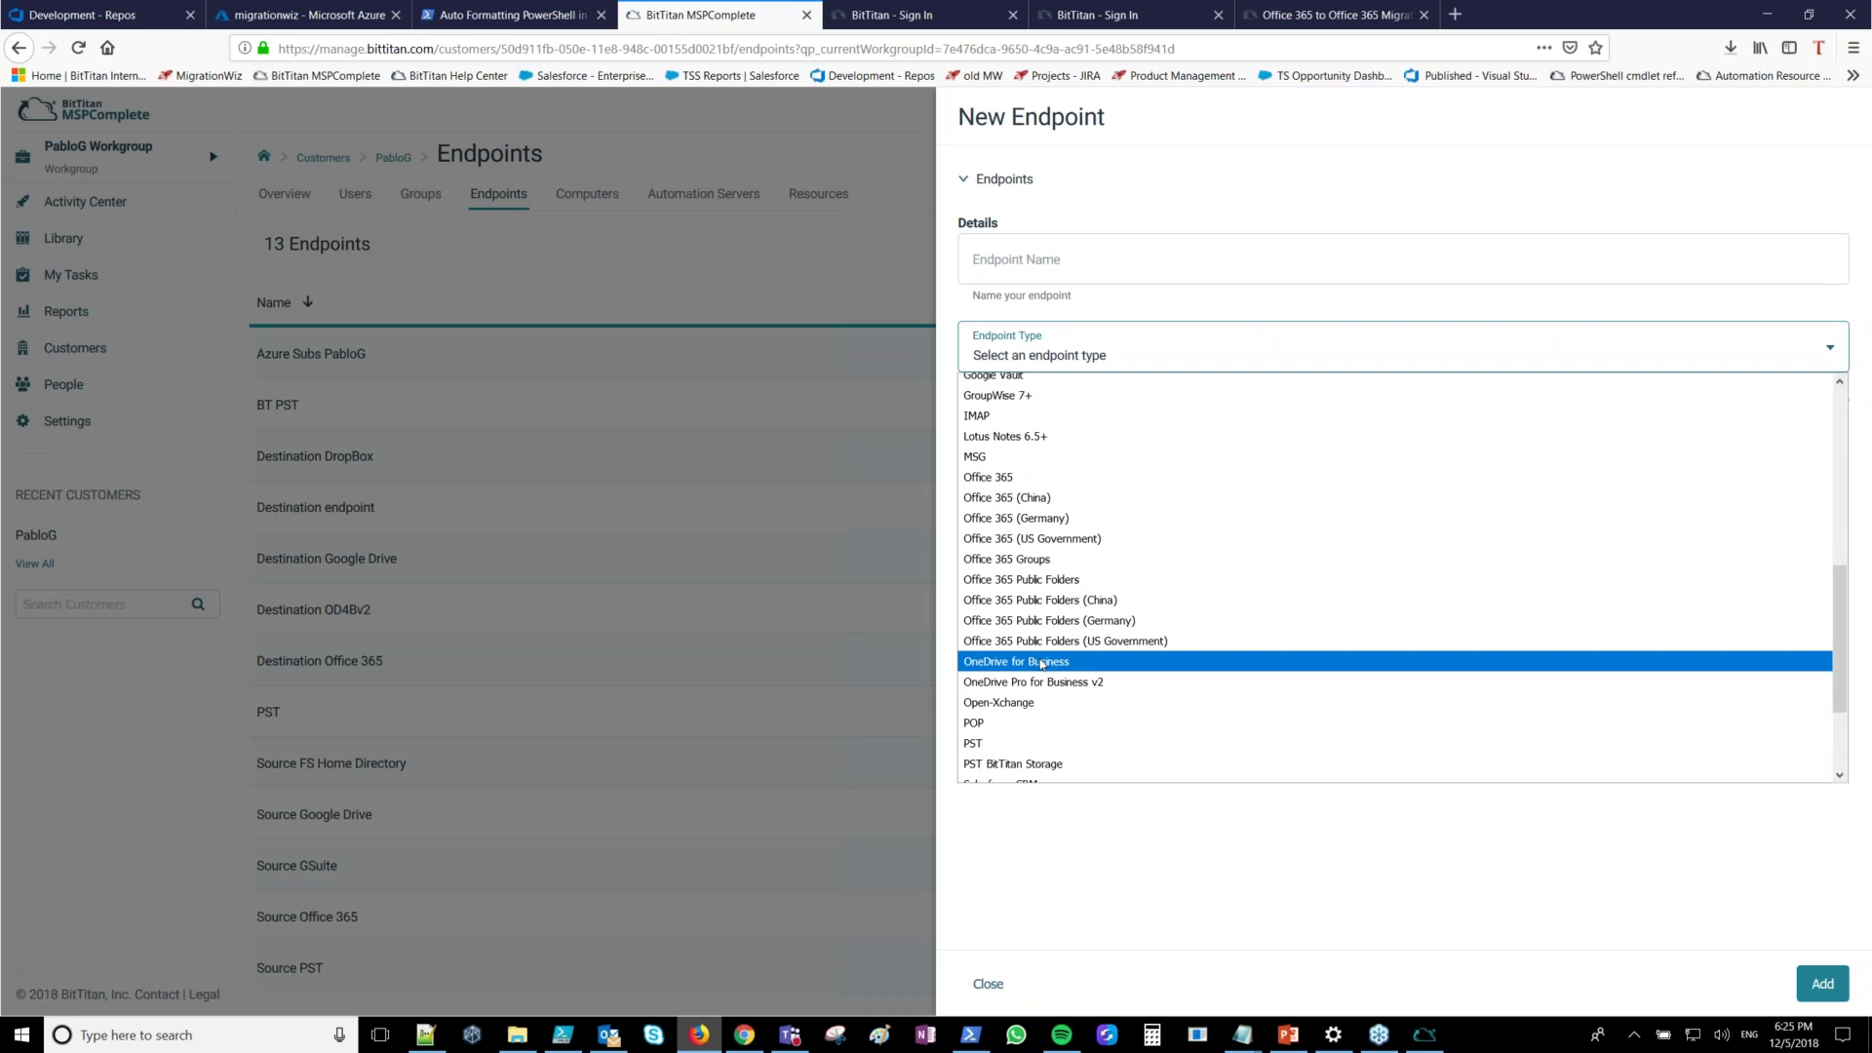
pyautogui.click(1041, 662)
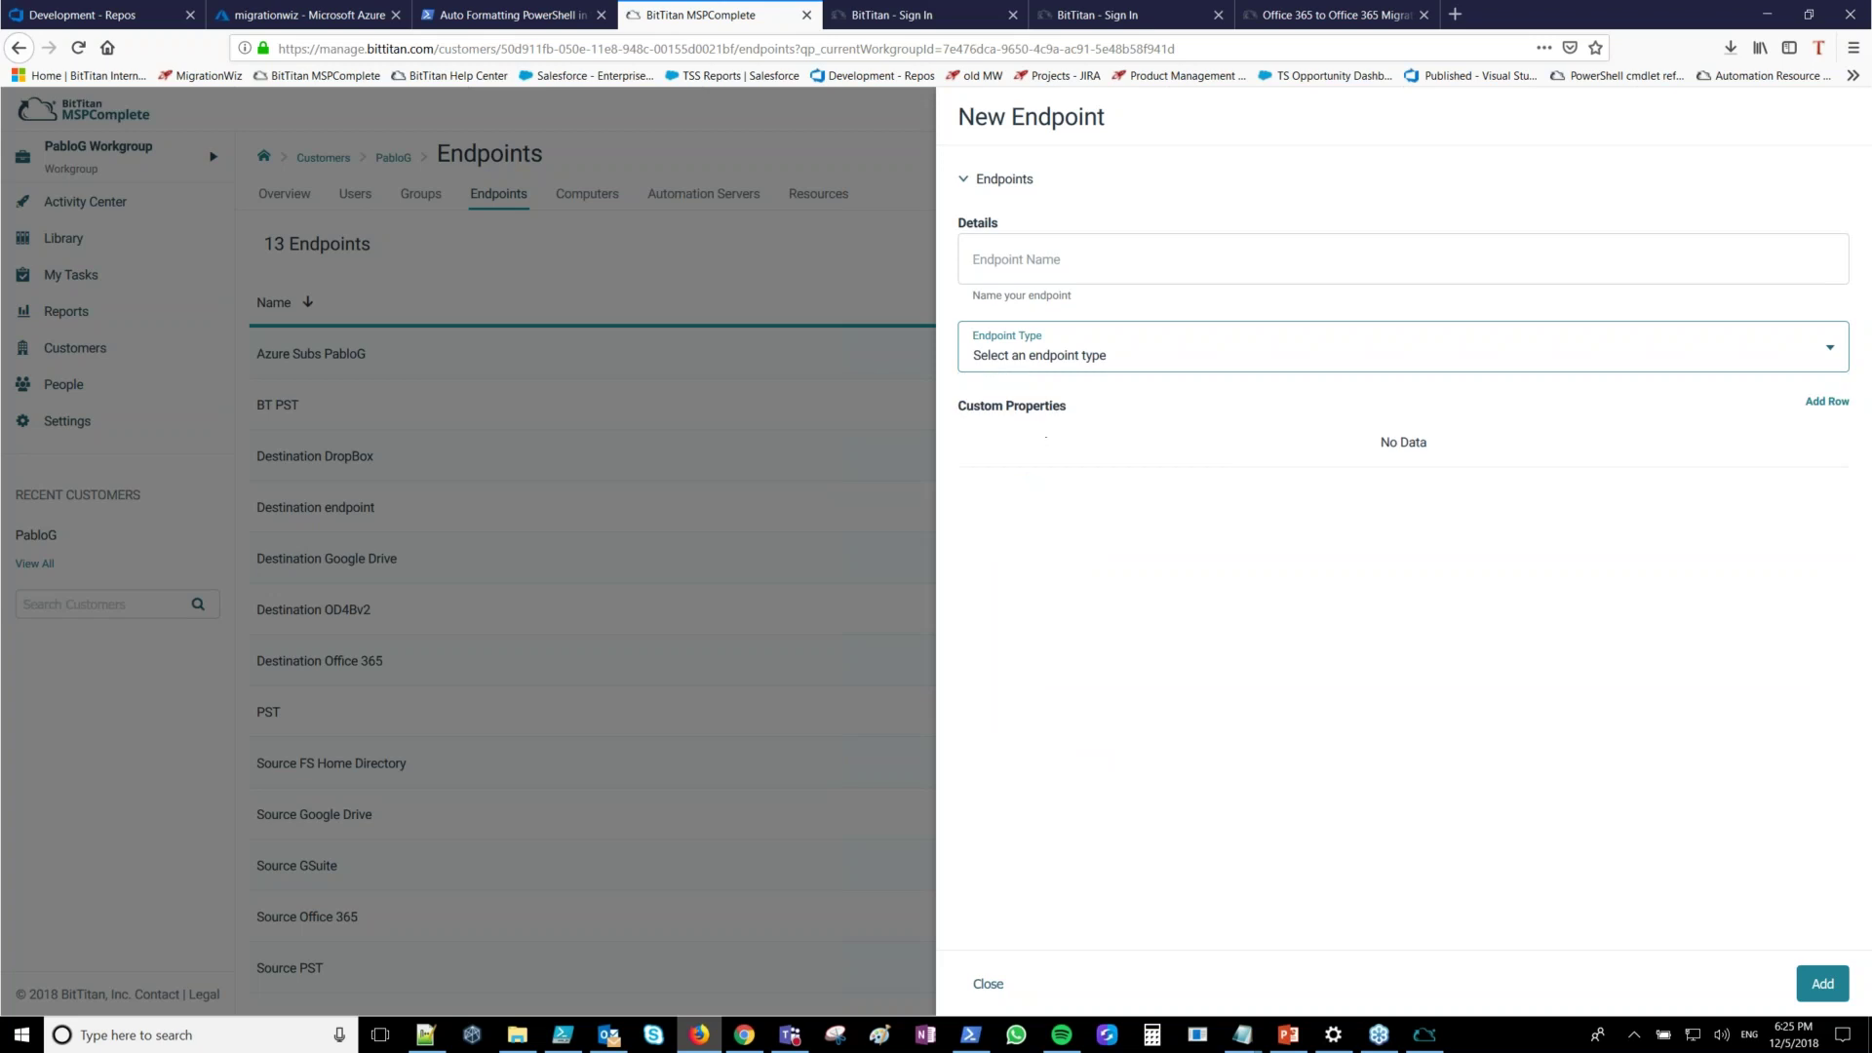
pyautogui.scroll(-2, 1120, 713)
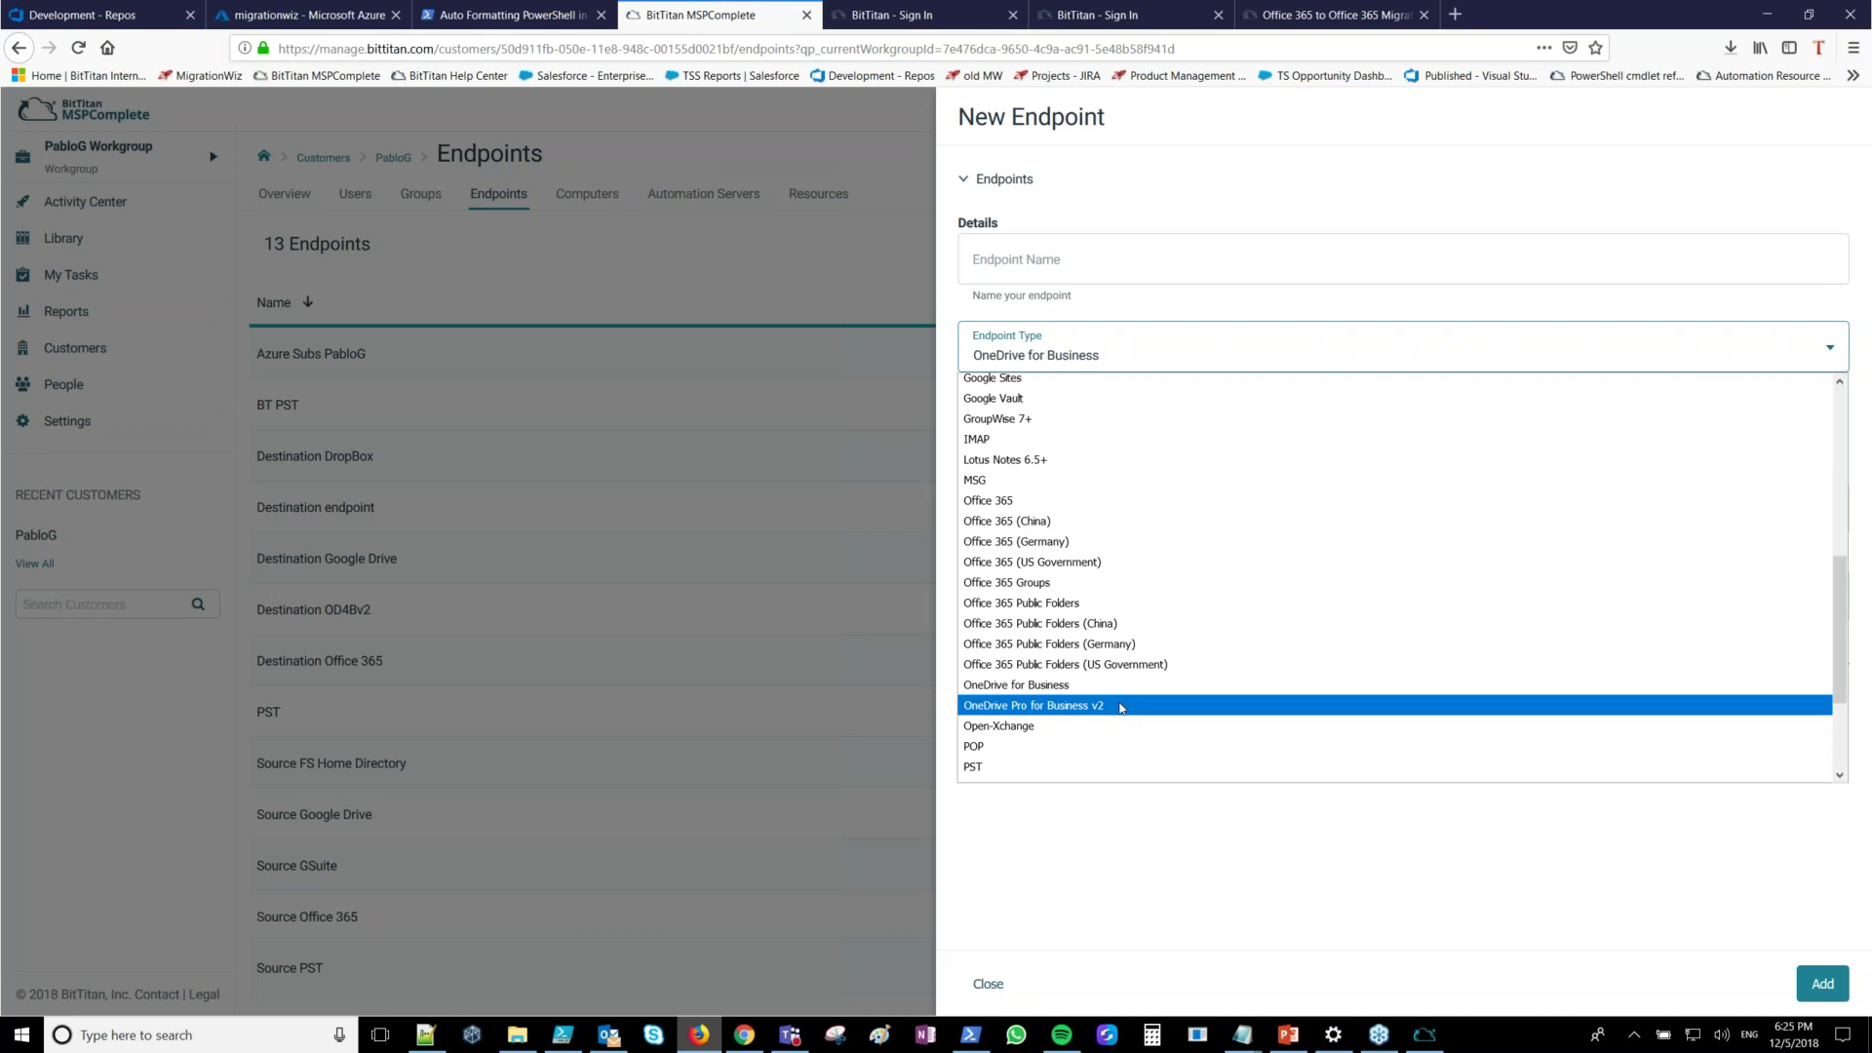
pyautogui.click(1121, 705)
pyautogui.click(1108, 351)
pyautogui.scroll(-3, 1109, 591)
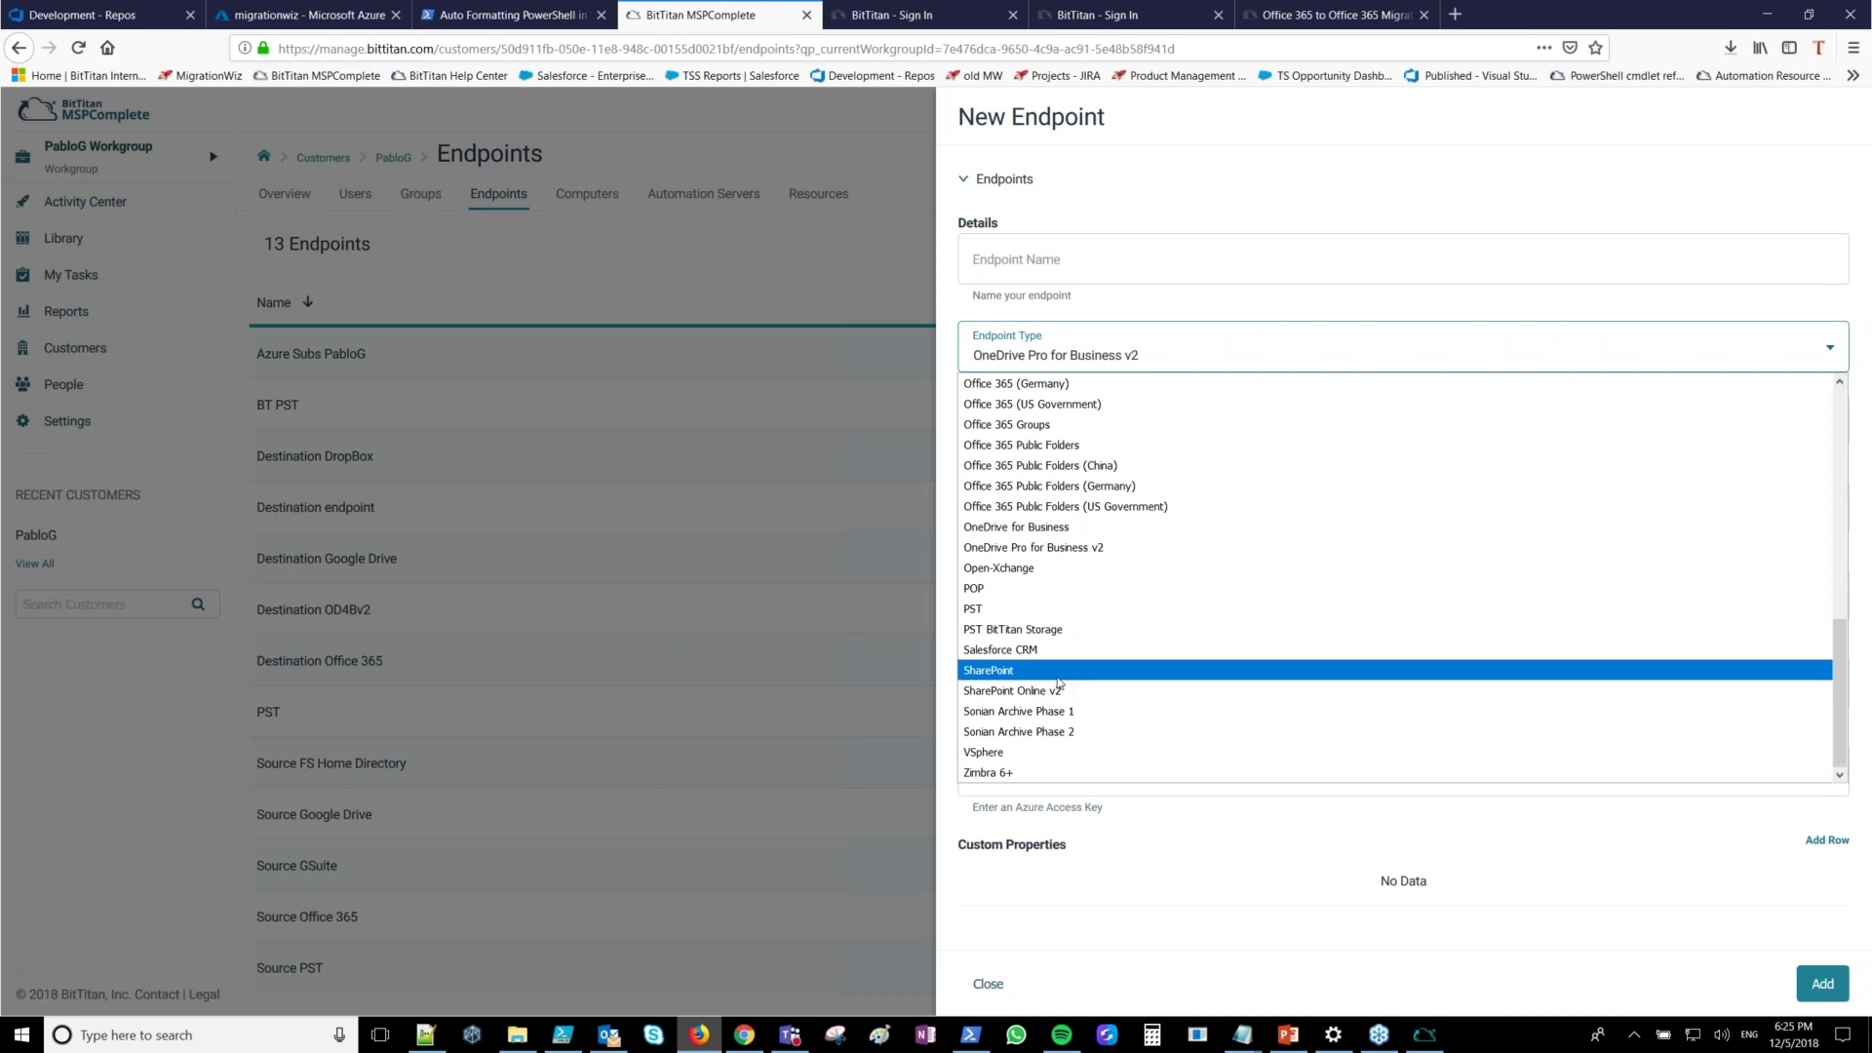
pyautogui.scroll(5, 1059, 682)
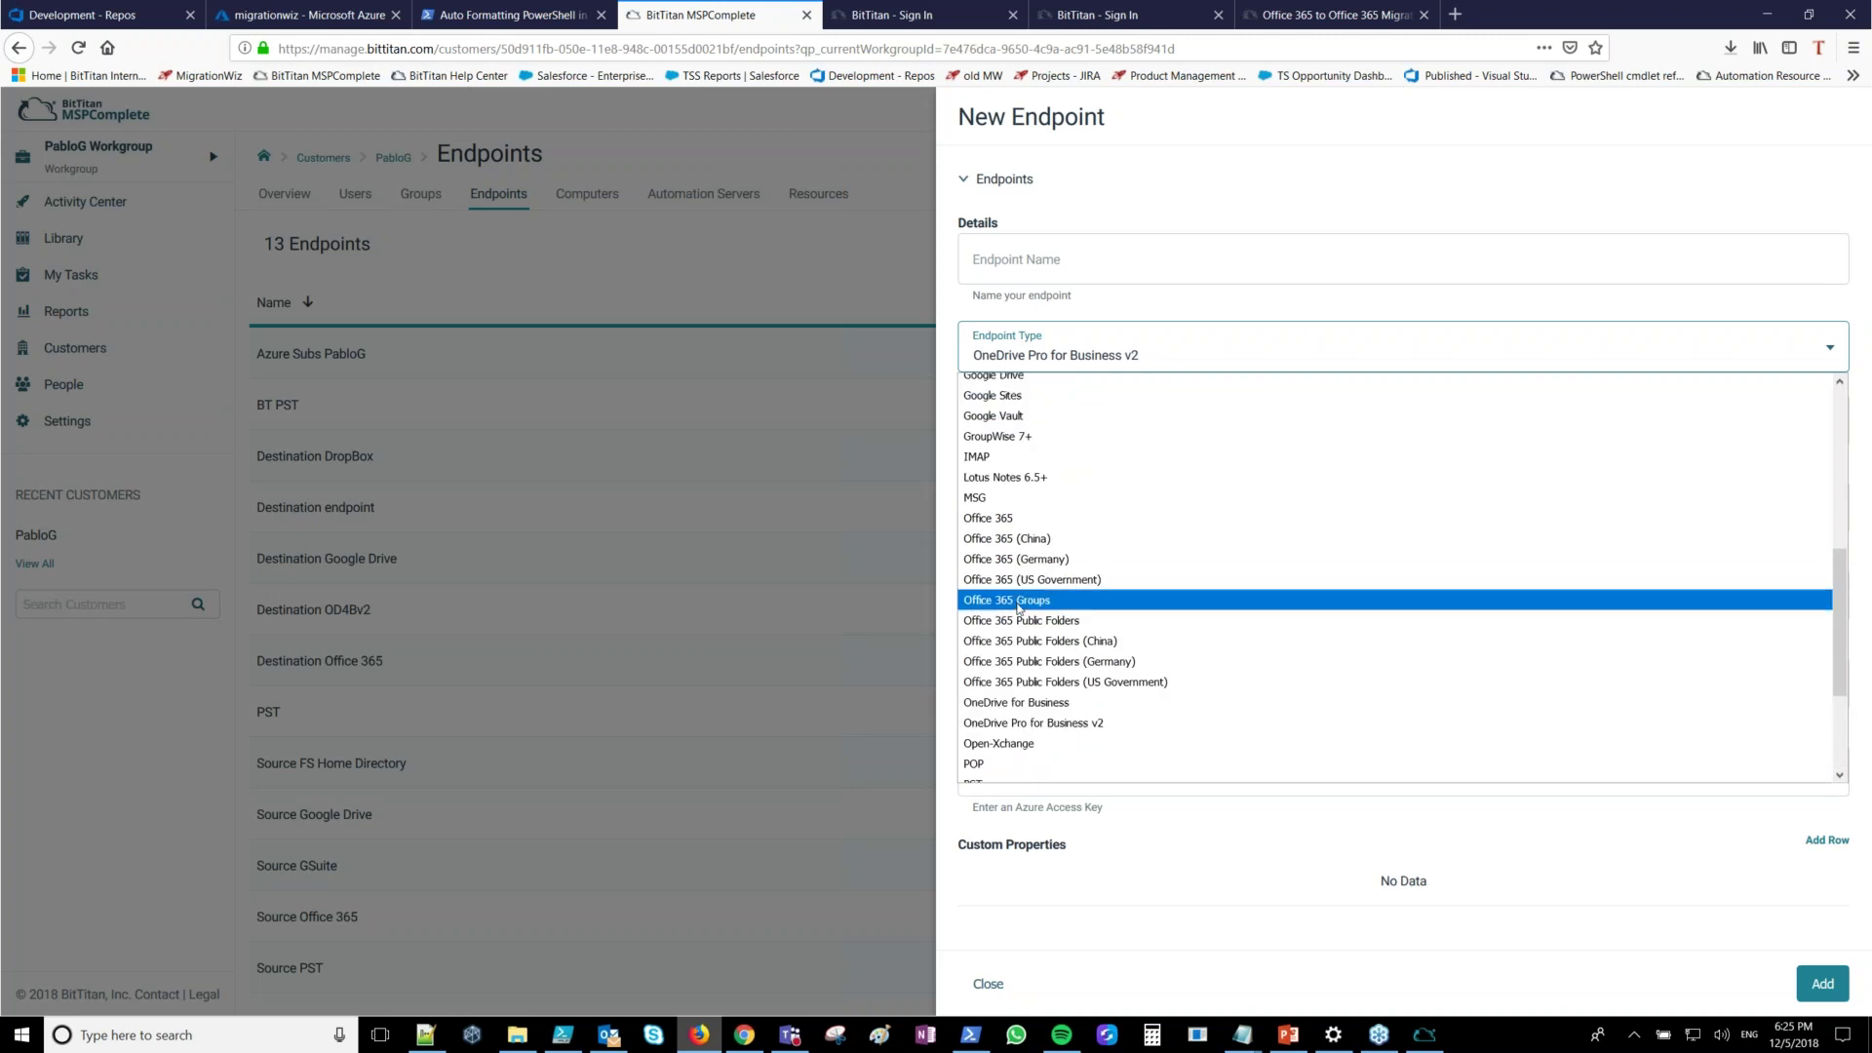
pyautogui.click(1033, 597)
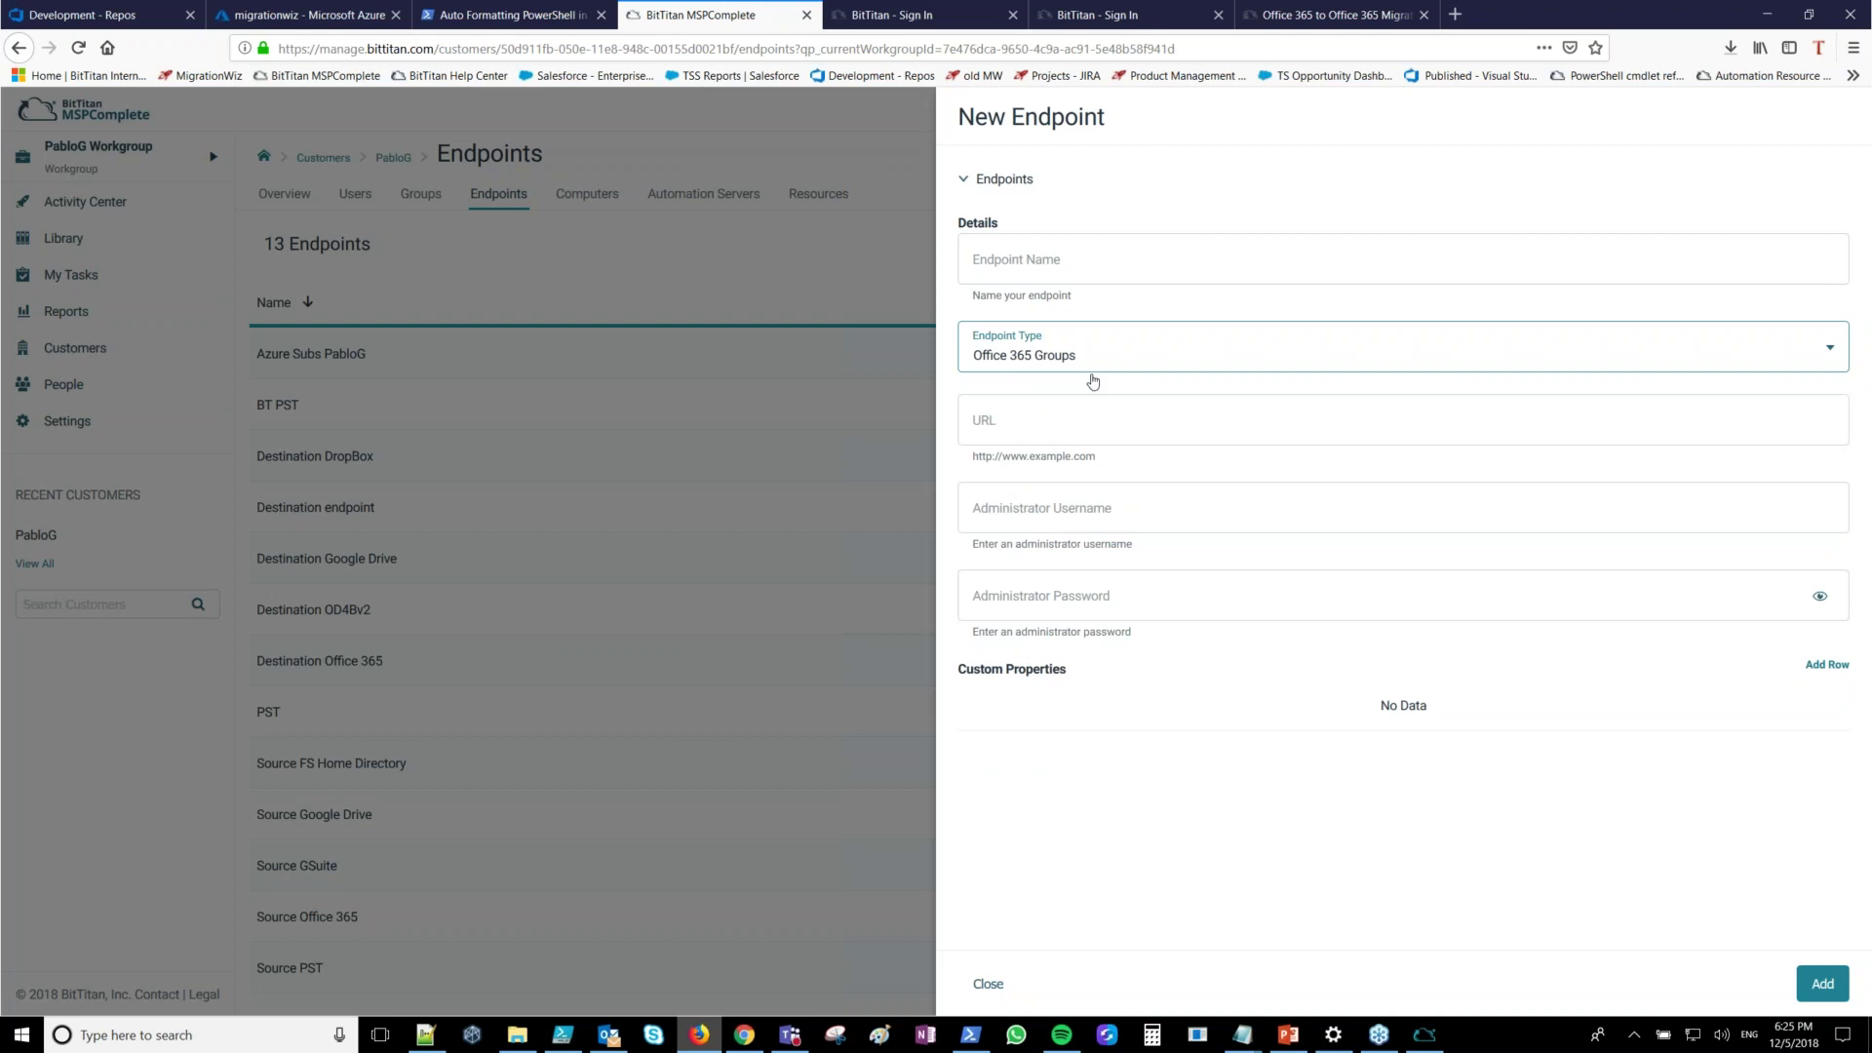
# Switch the endpoint type to Office 365 and inspect its administrator username and password fields
pyautogui.click(1044, 363)
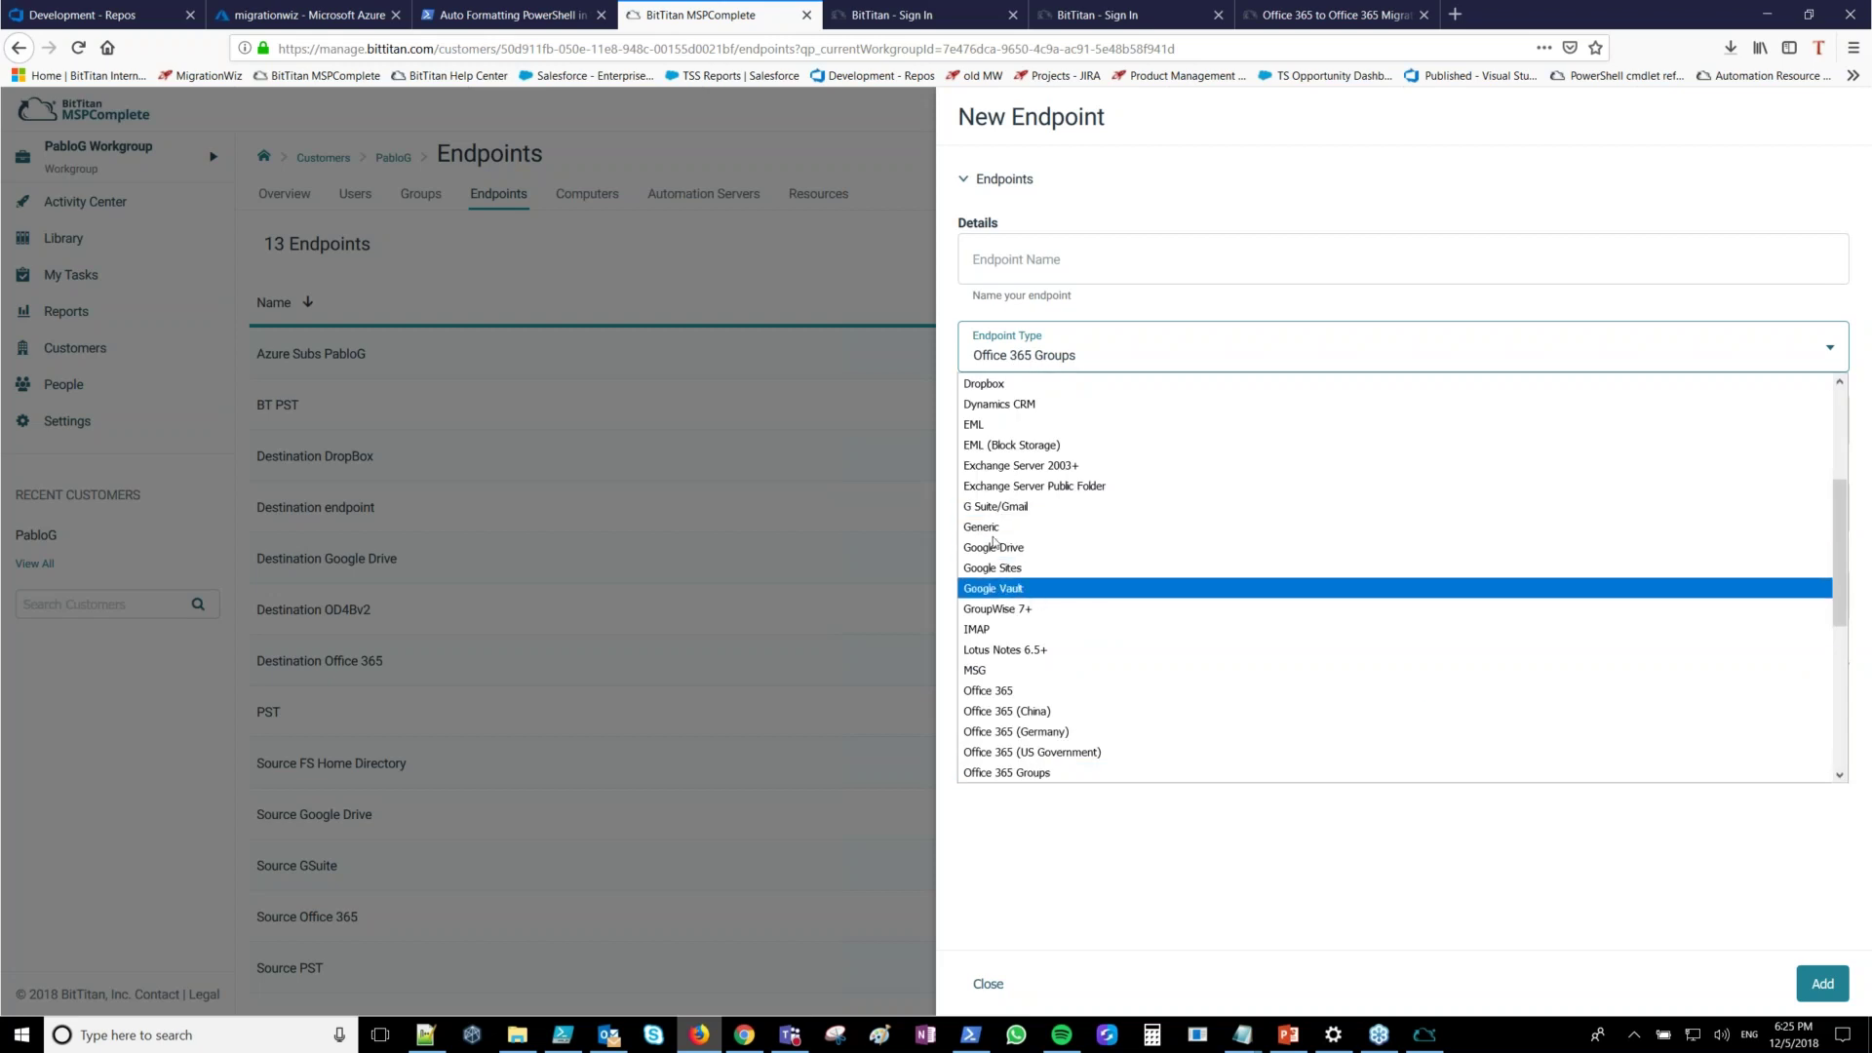
pyautogui.scroll(4, 1039, 649)
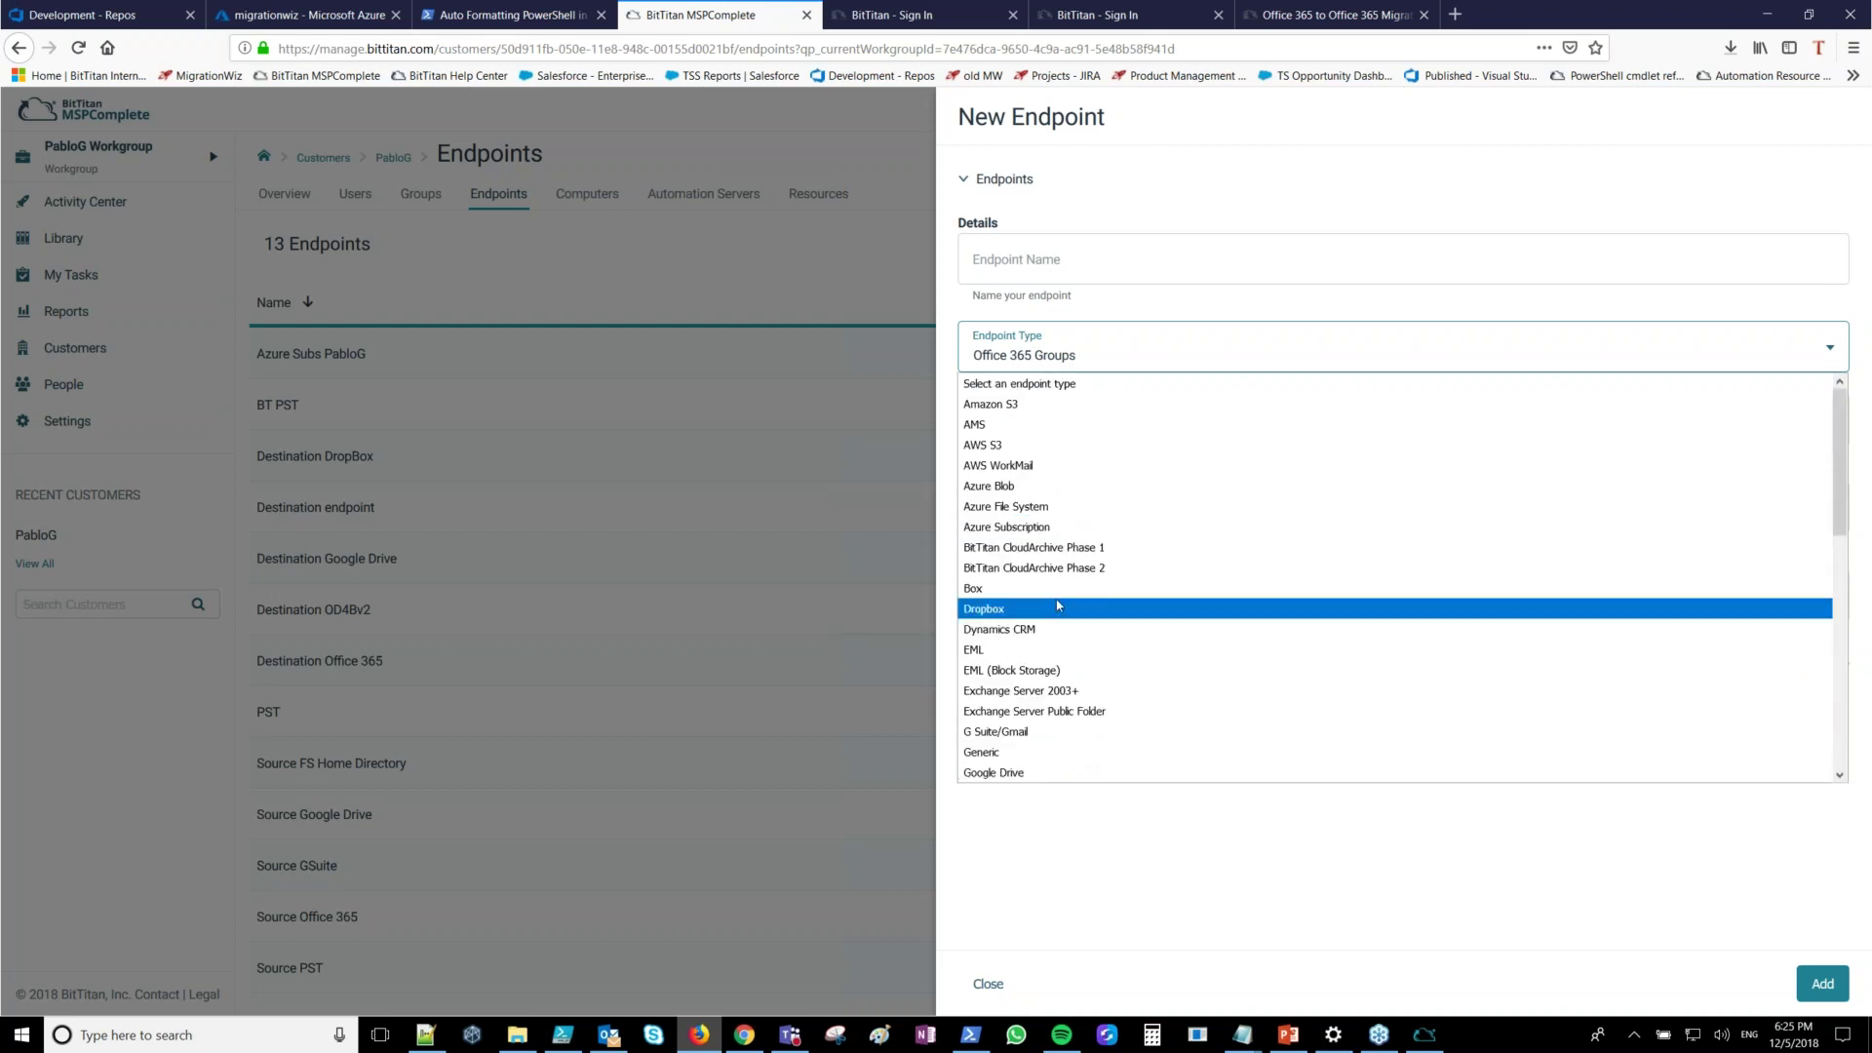
pyautogui.scroll(-1, 1059, 633)
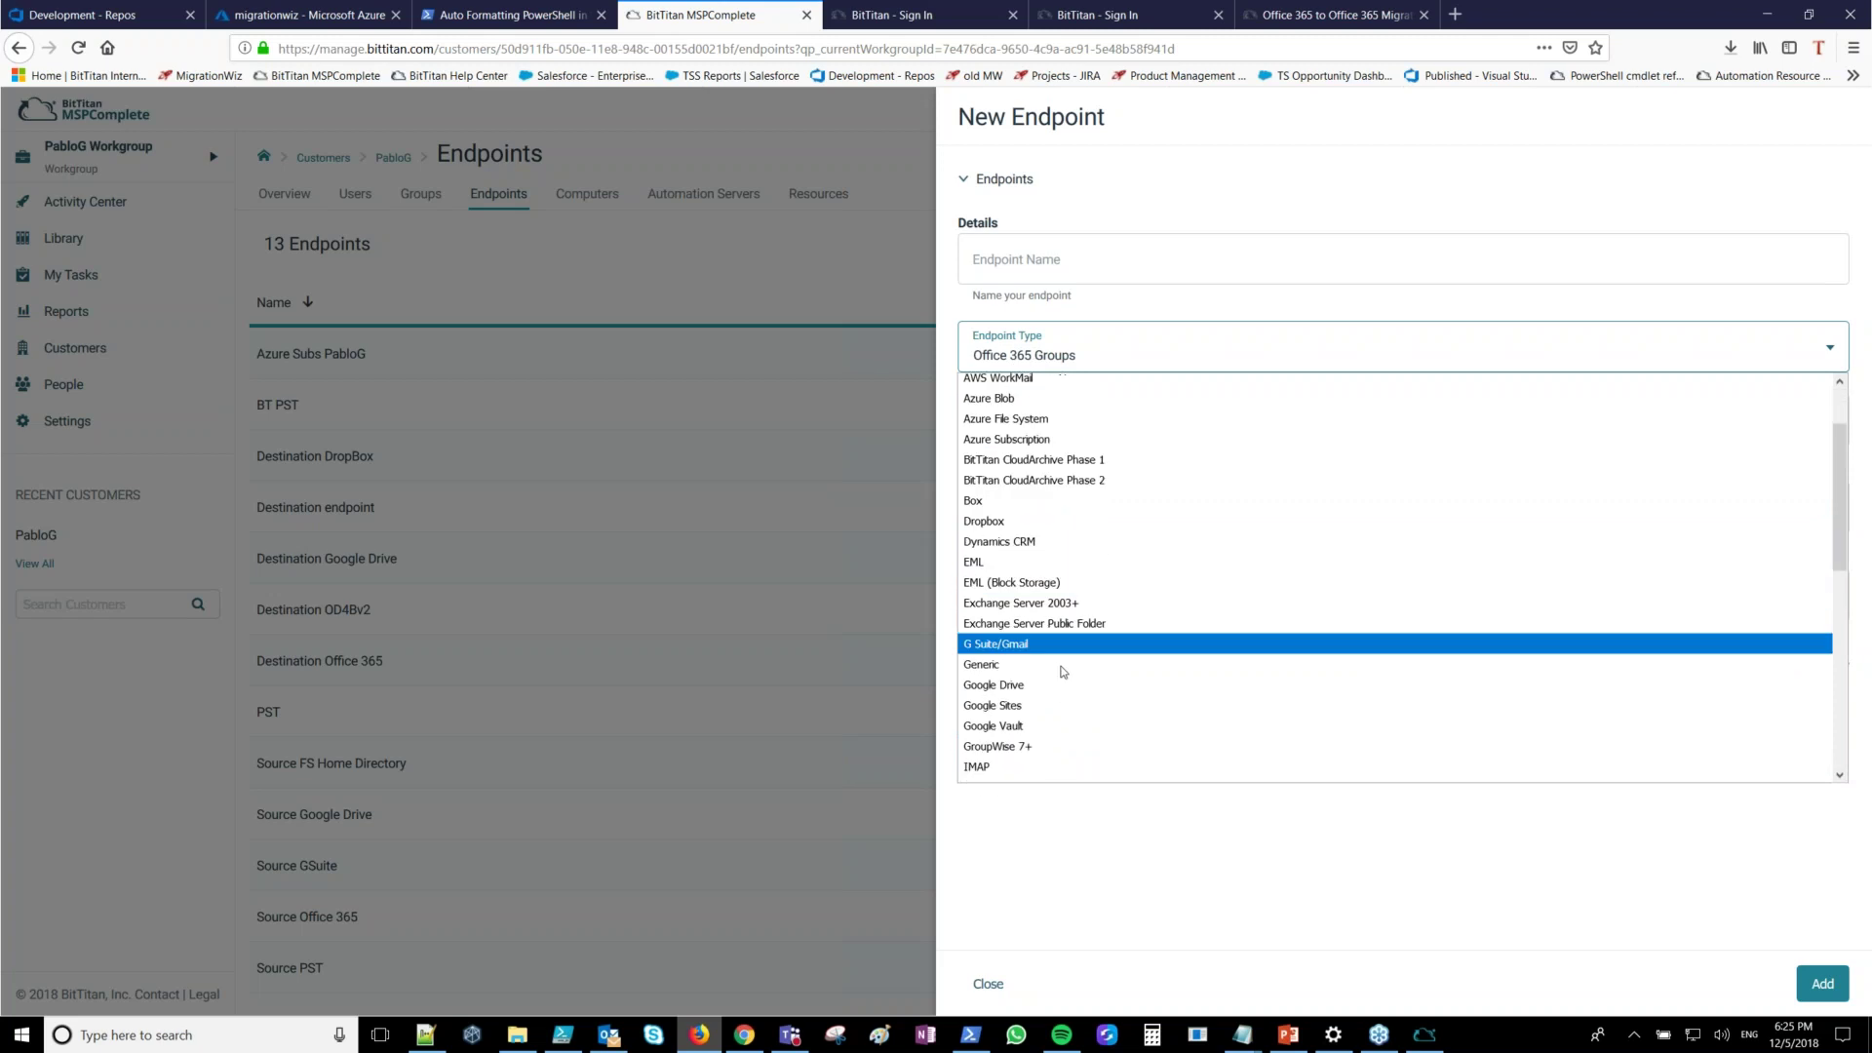
pyautogui.scroll(1, 1065, 695)
pyautogui.scroll(-6, 1053, 634)
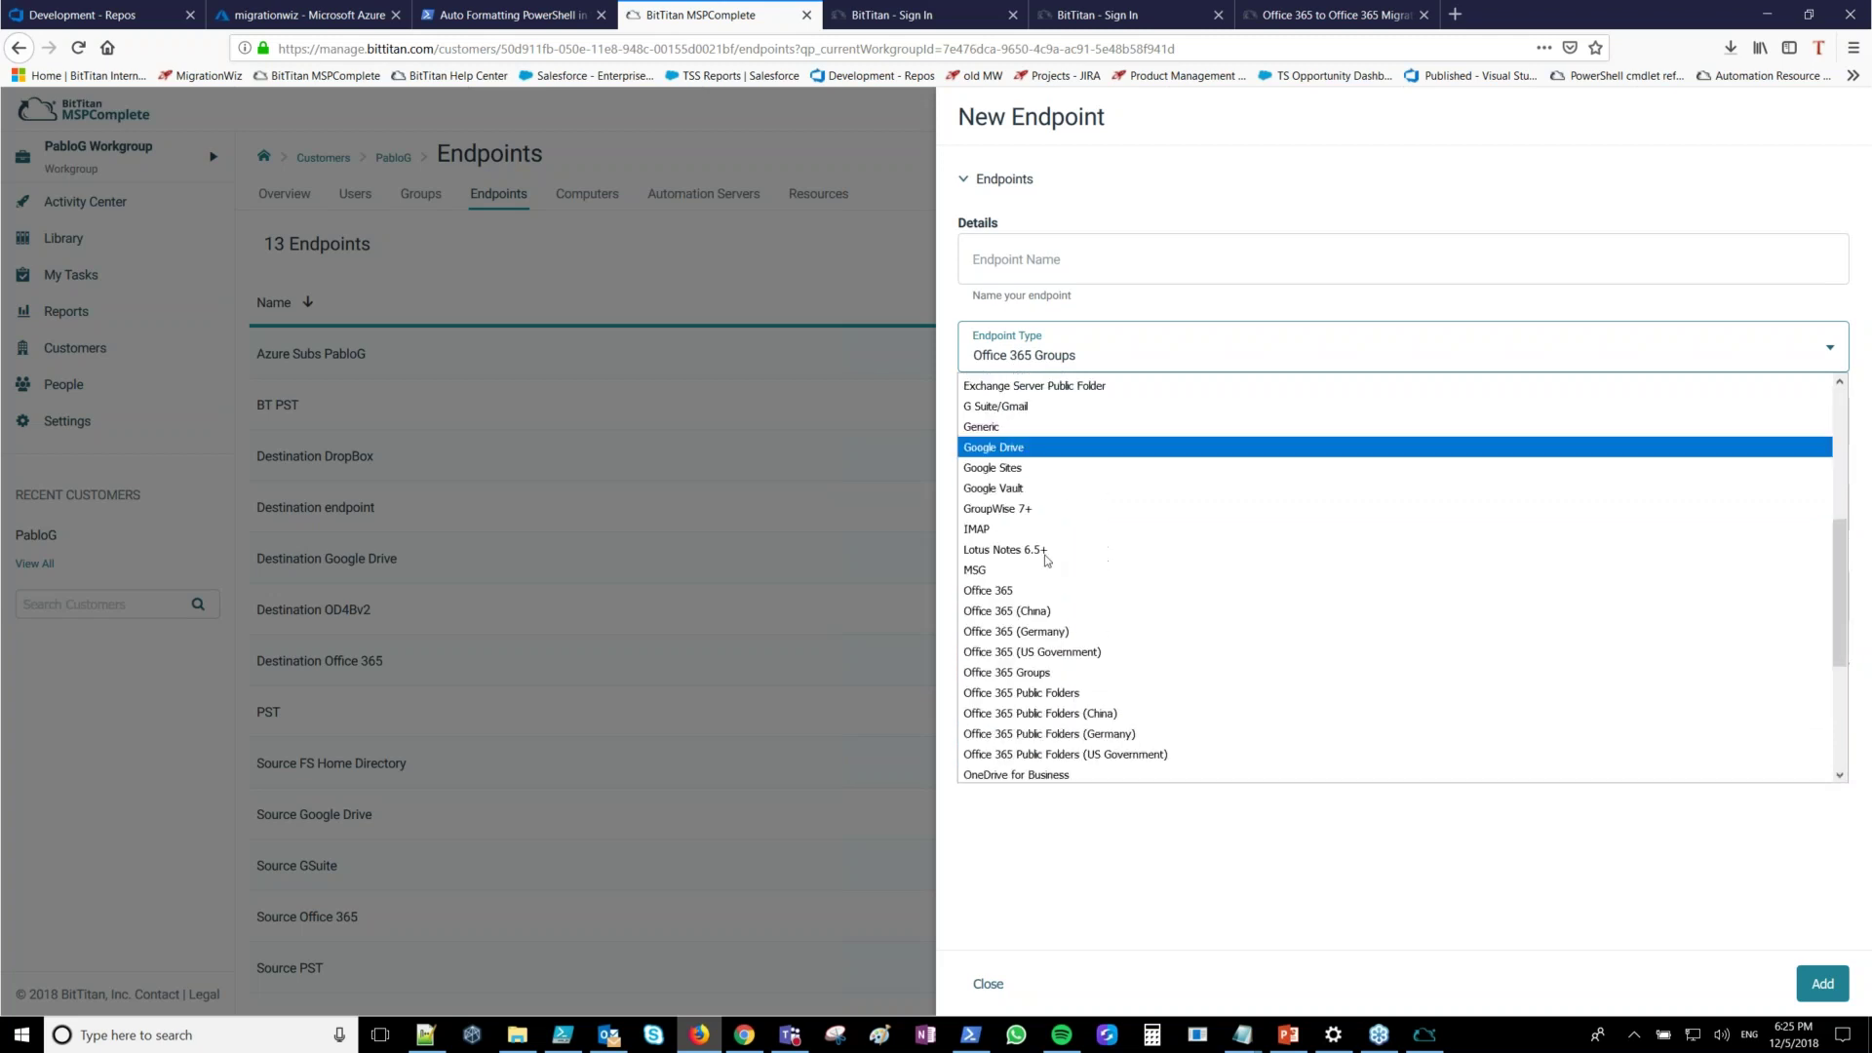
pyautogui.click(1041, 556)
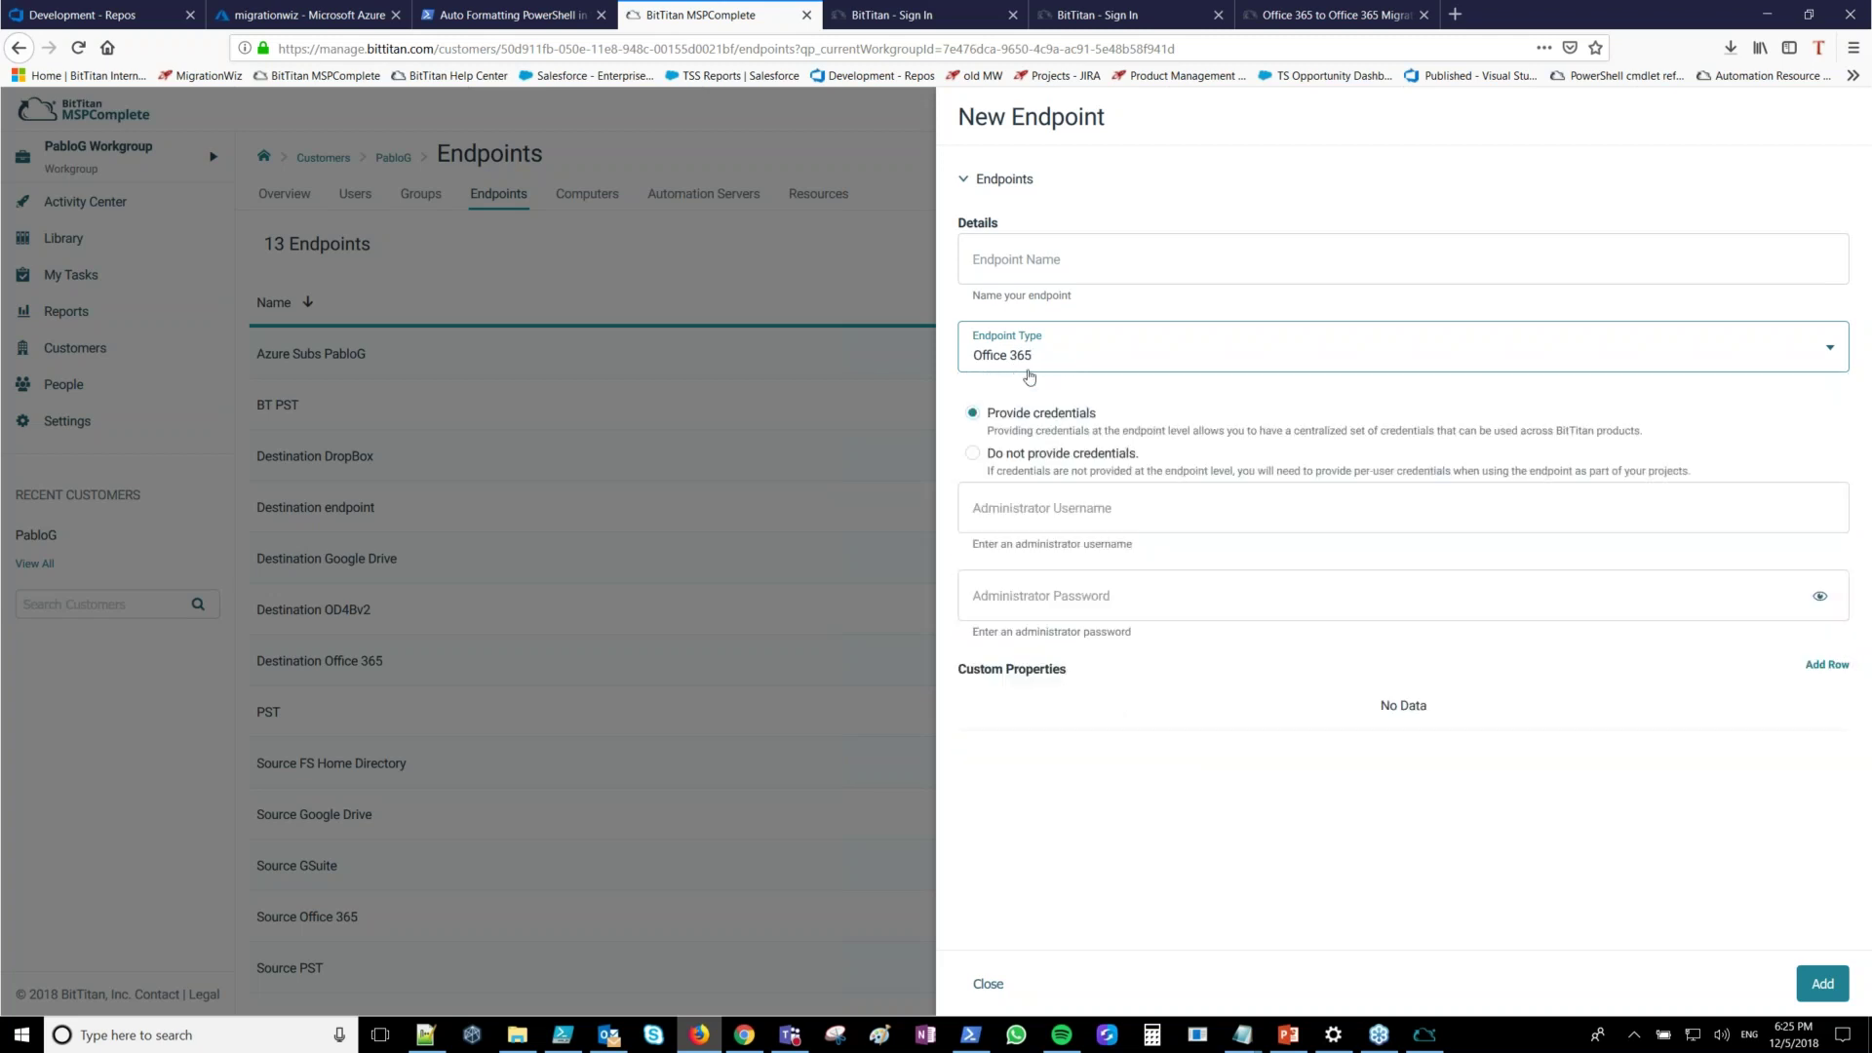
pyautogui.click(1036, 507)
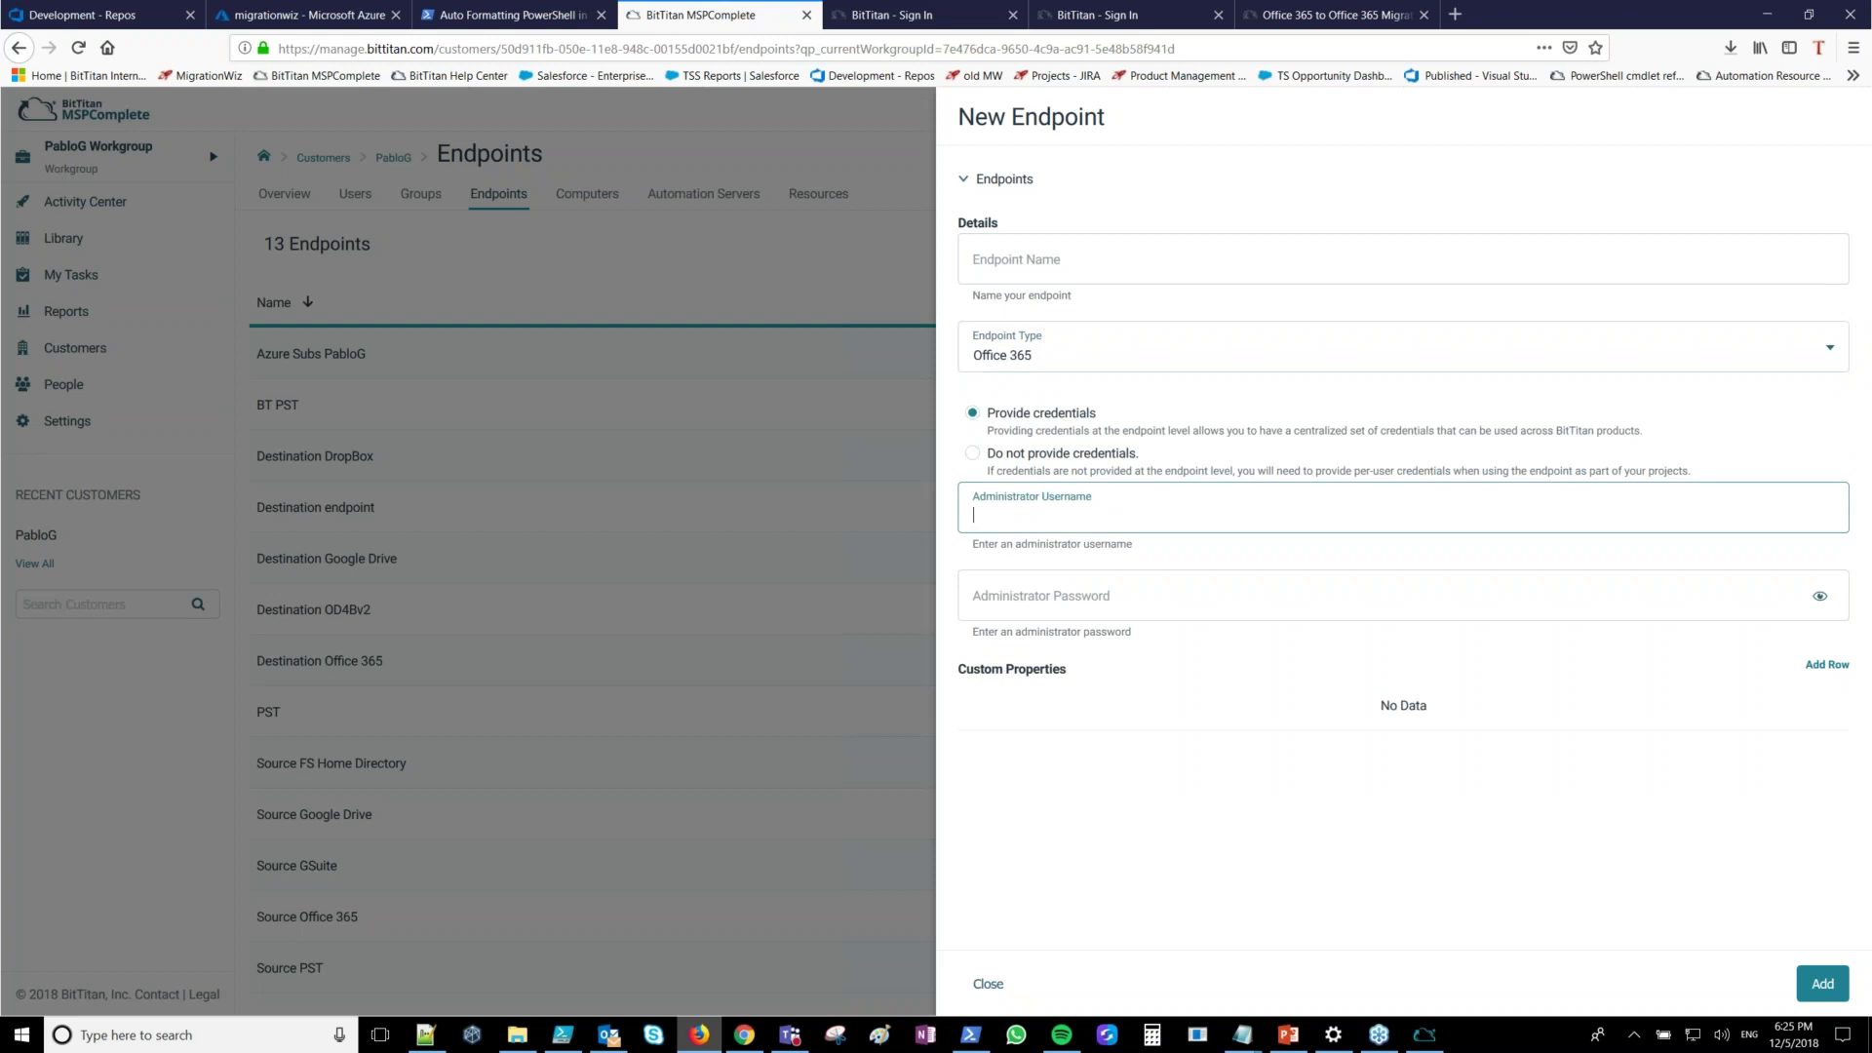
pyautogui.click(1044, 602)
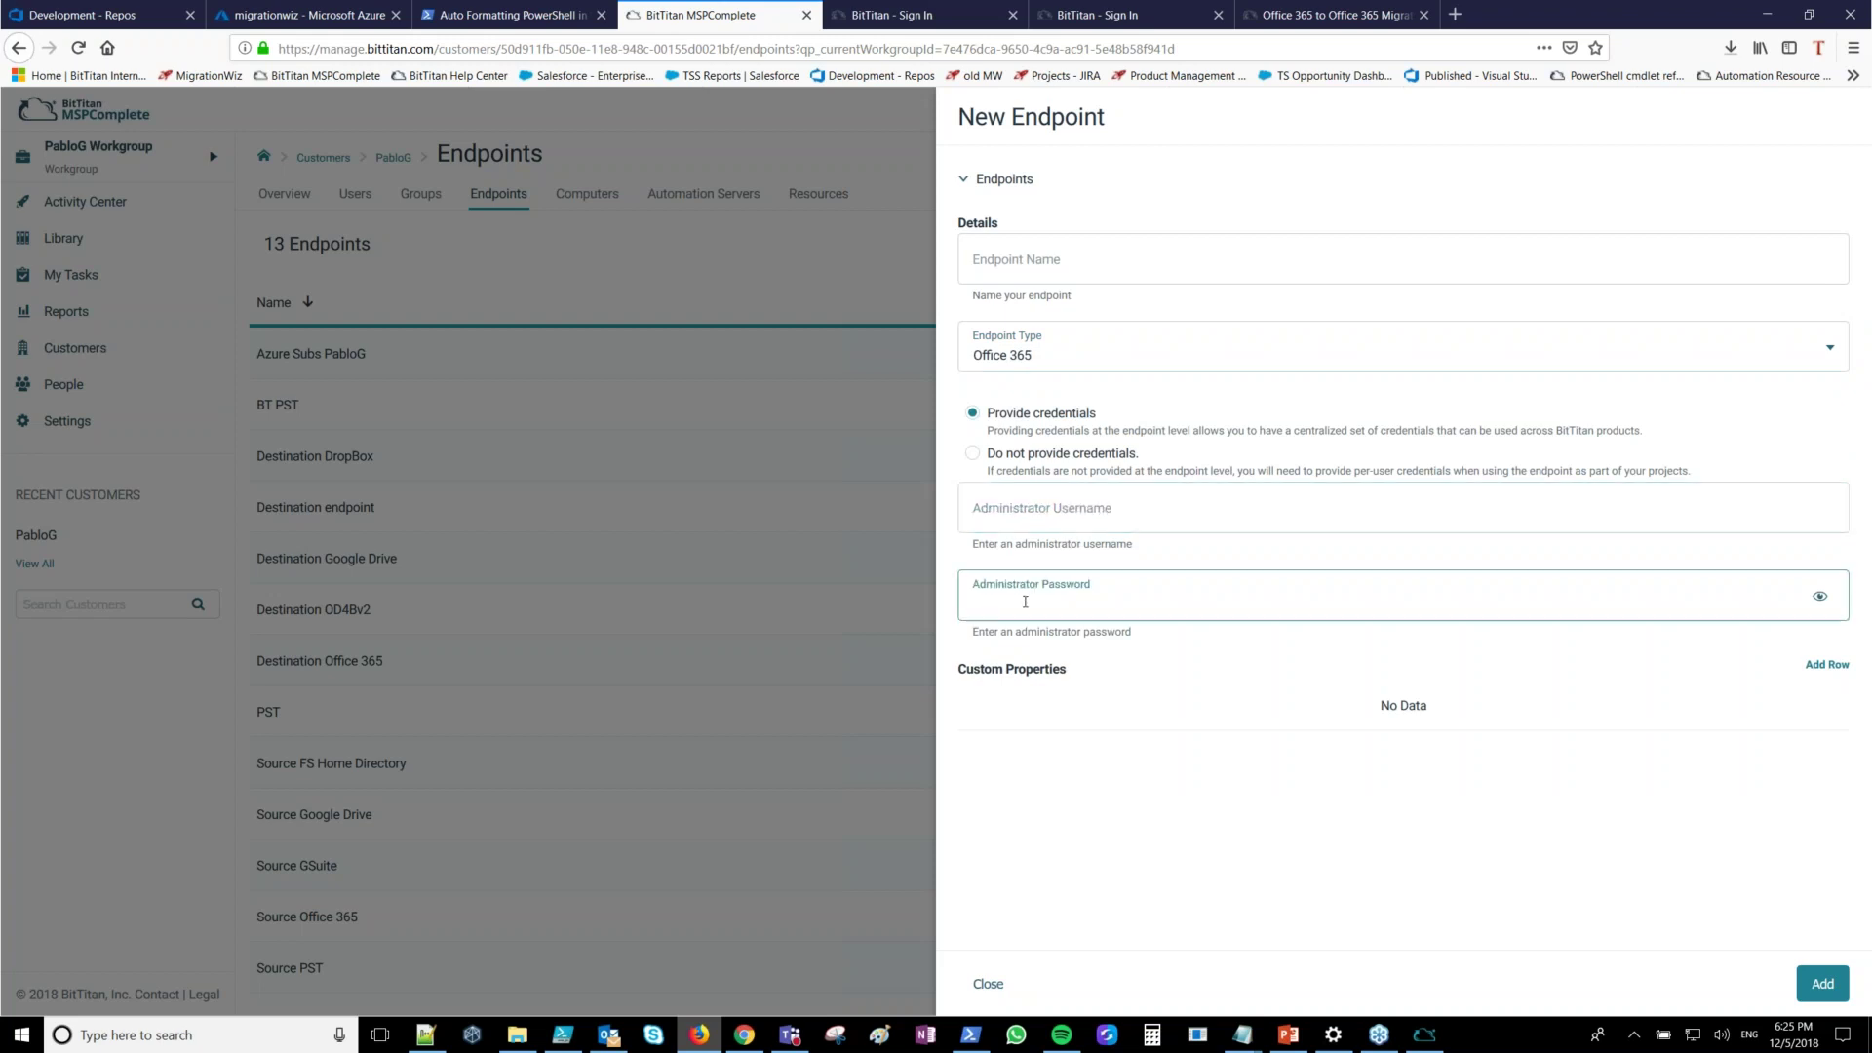
pyautogui.click(1011, 506)
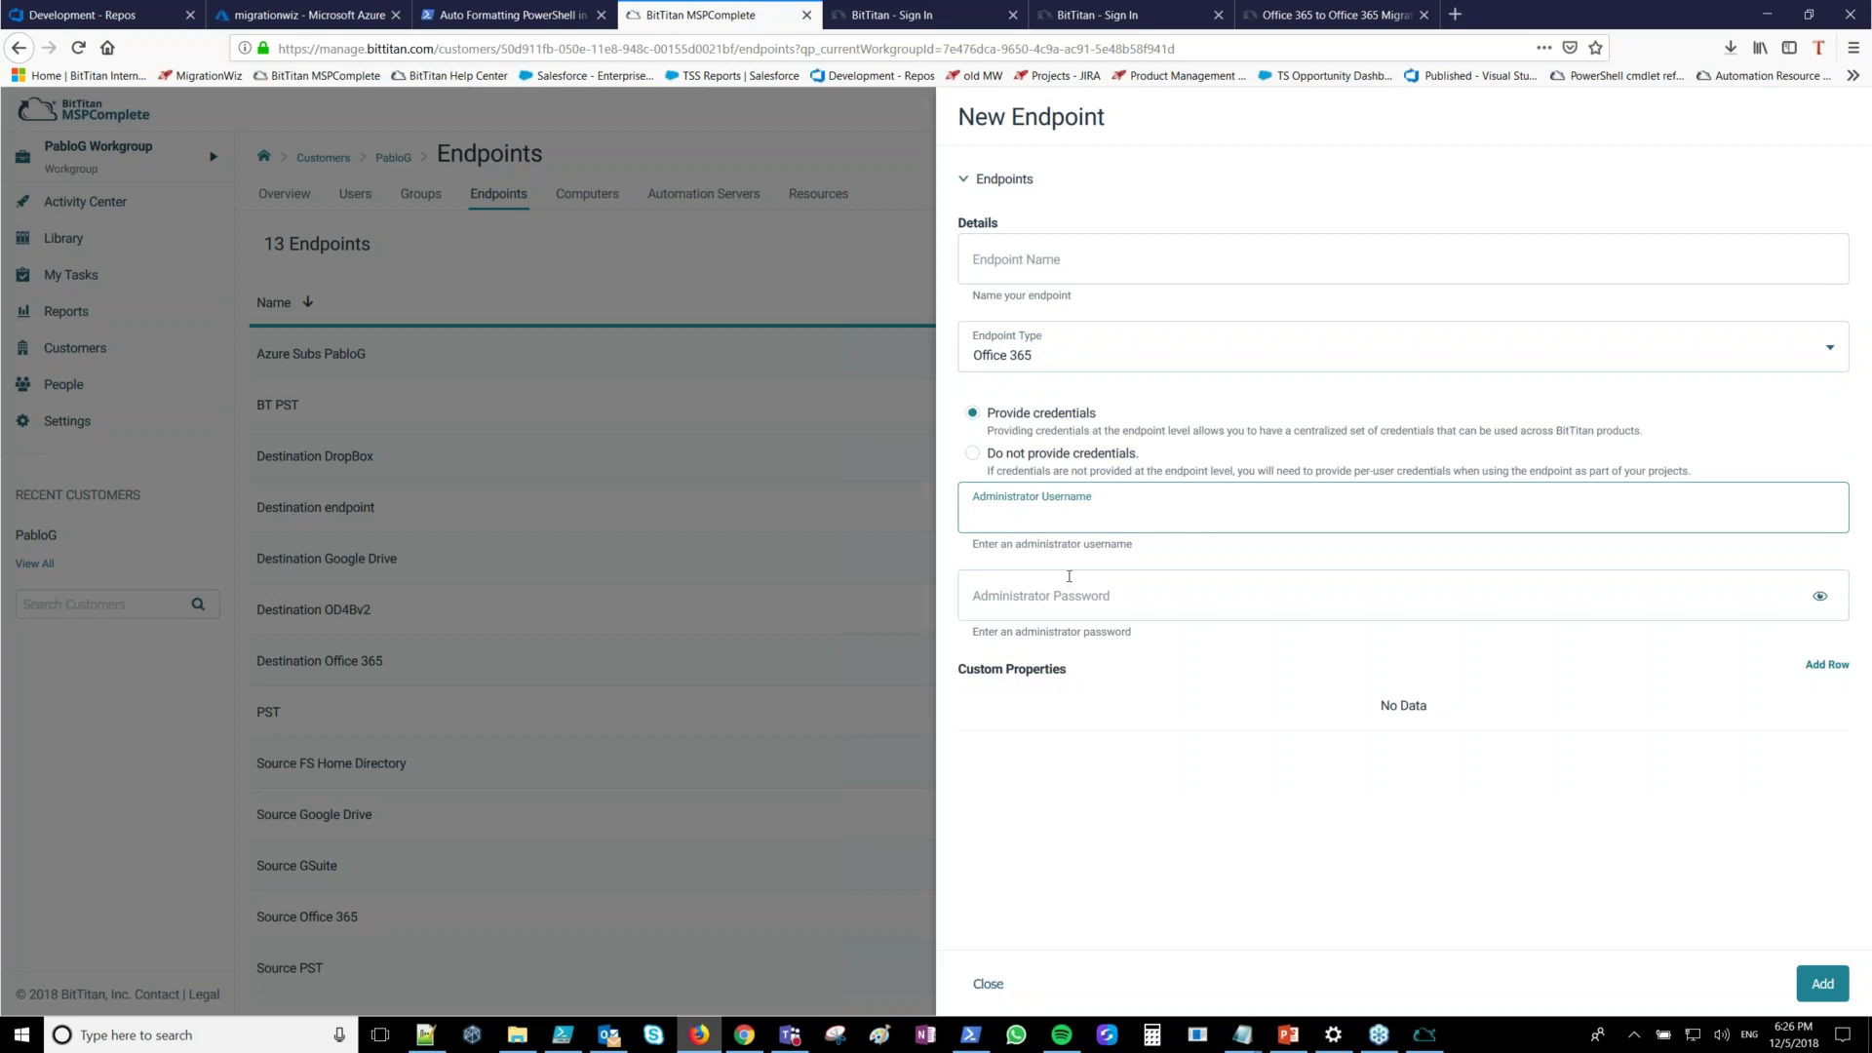
# Switch to OneDrive Pro for Business v2 and inspect its admin username, Azure Storage Account Name and Access Key fields
pyautogui.click(1039, 357)
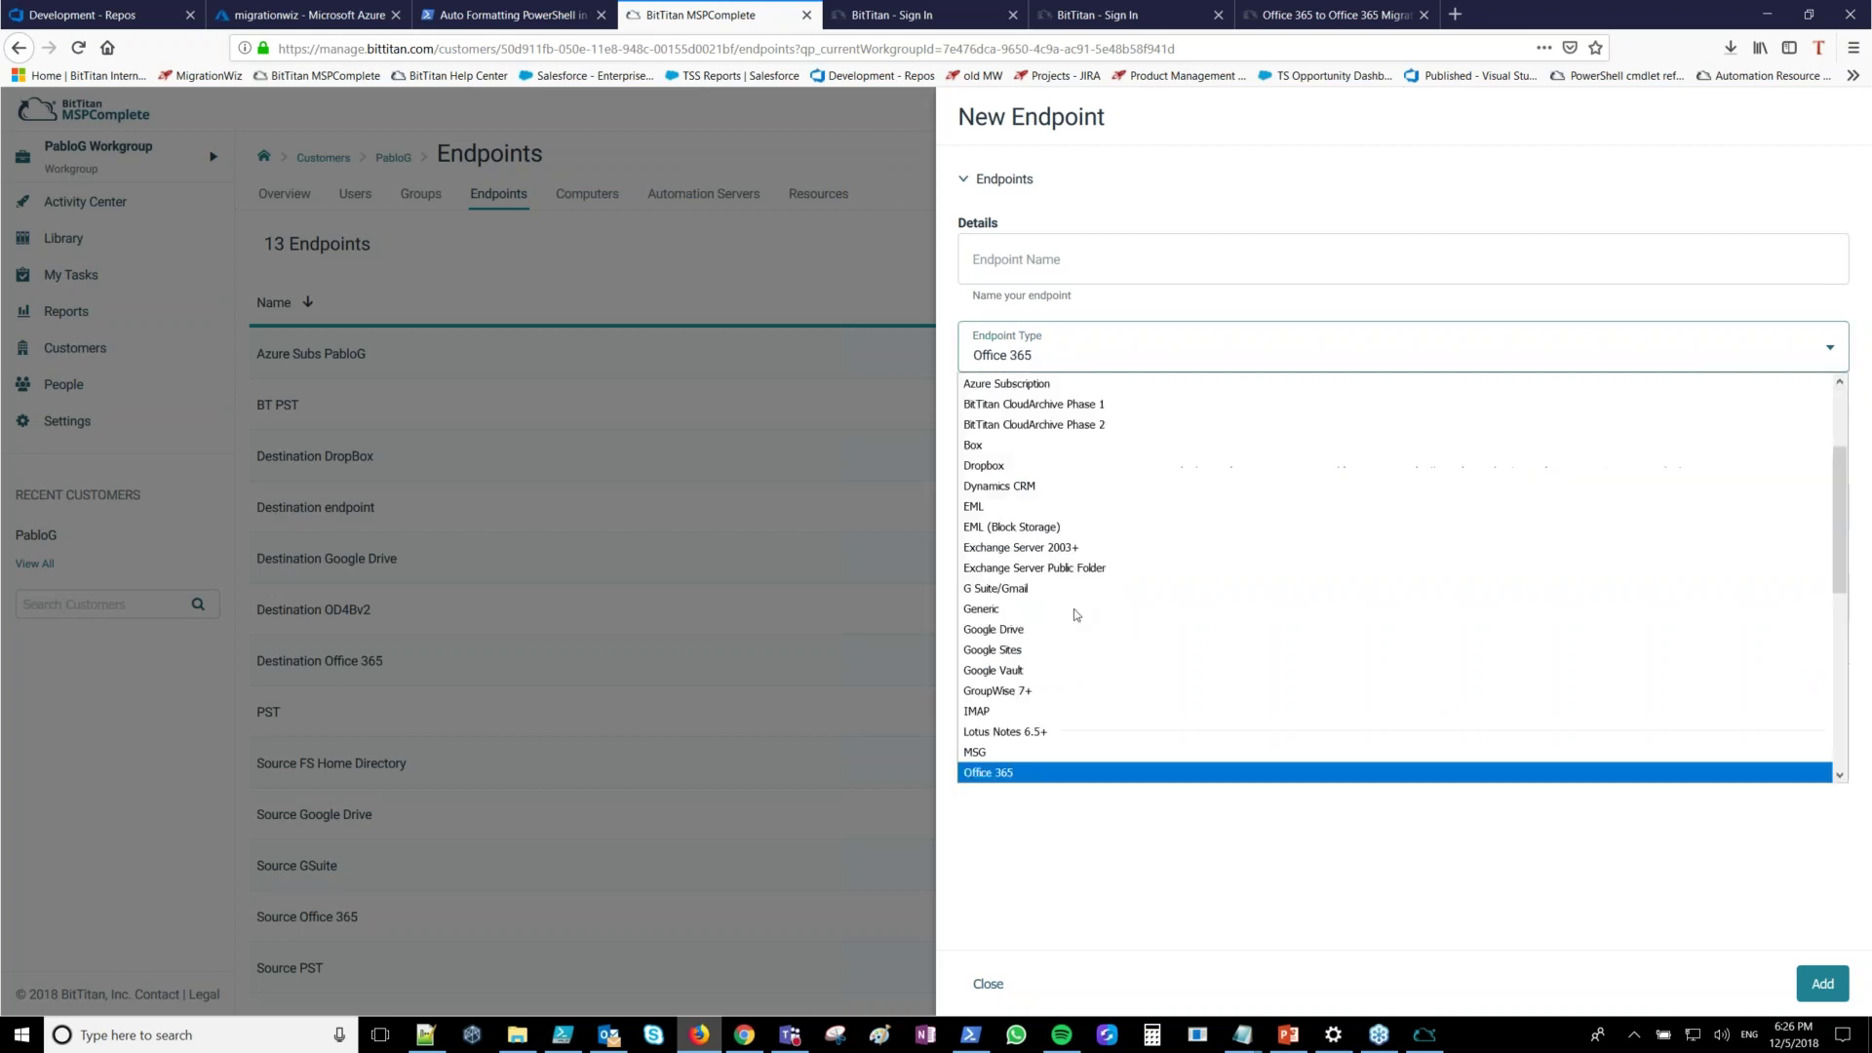
pyautogui.scroll(-5, 1073, 648)
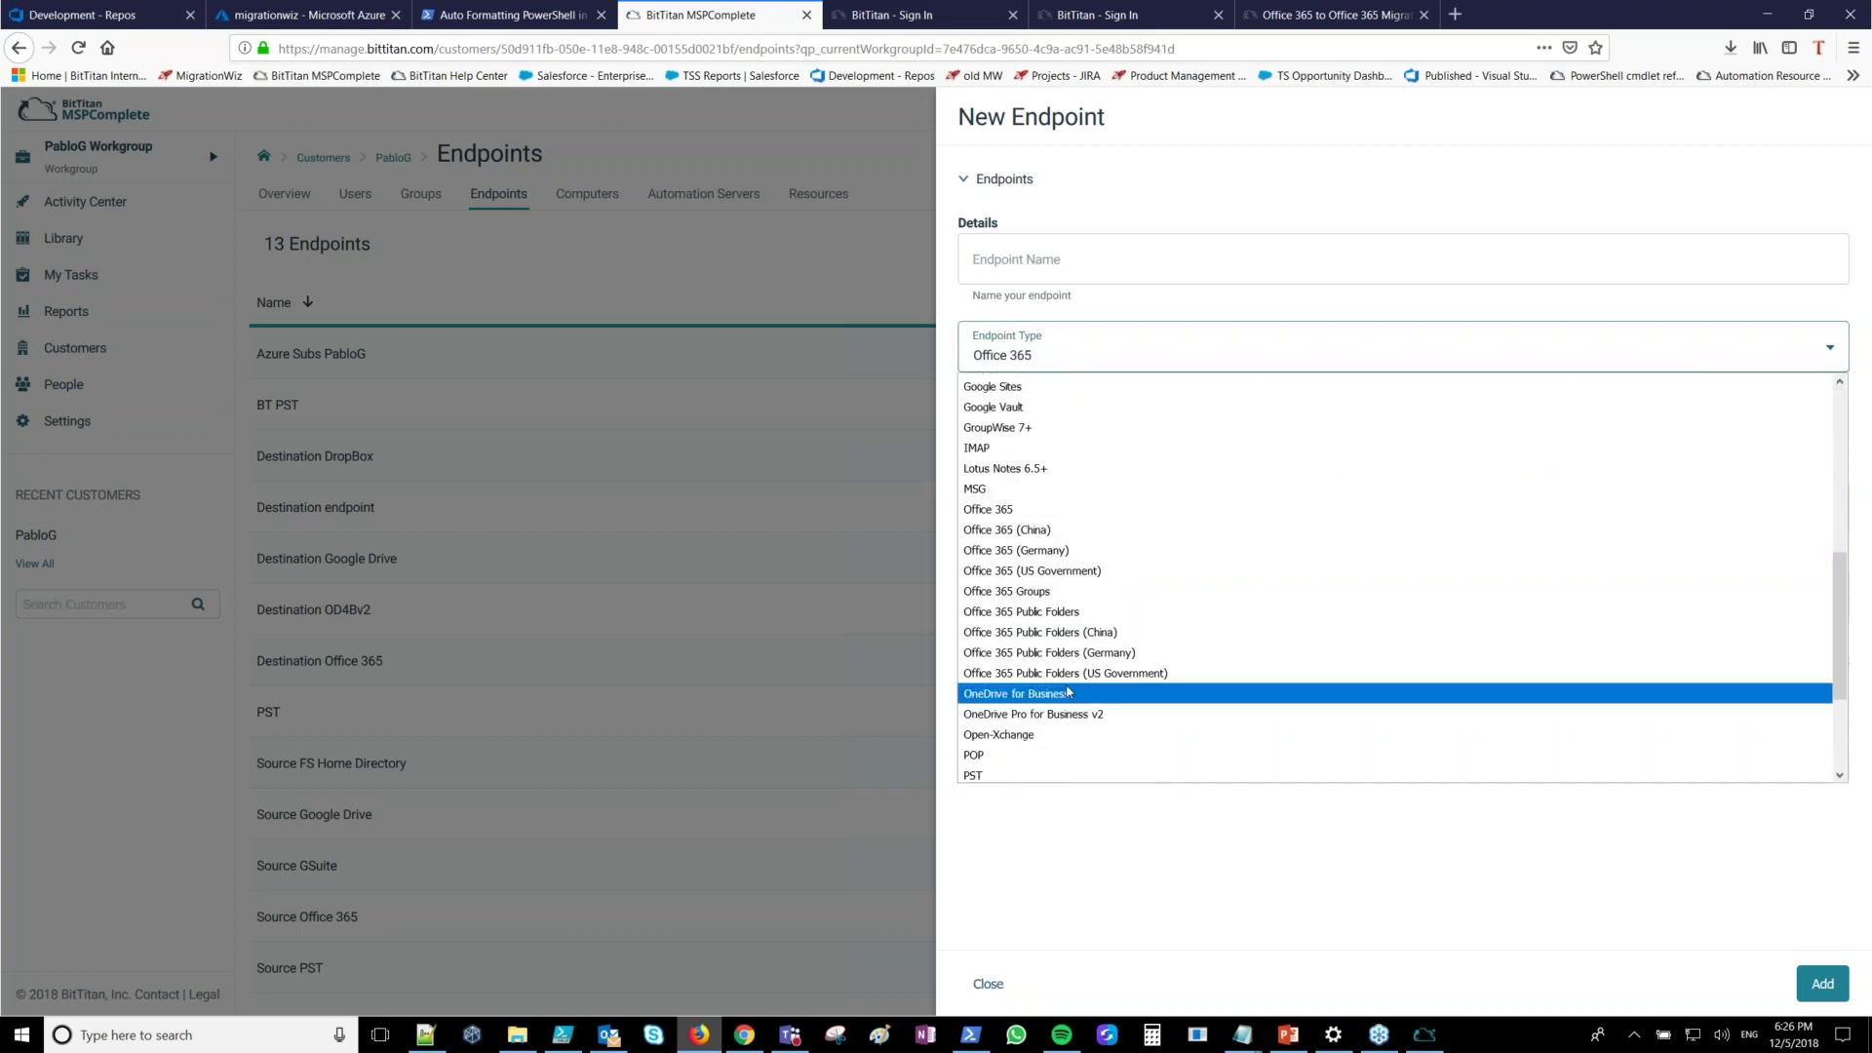
pyautogui.click(1067, 692)
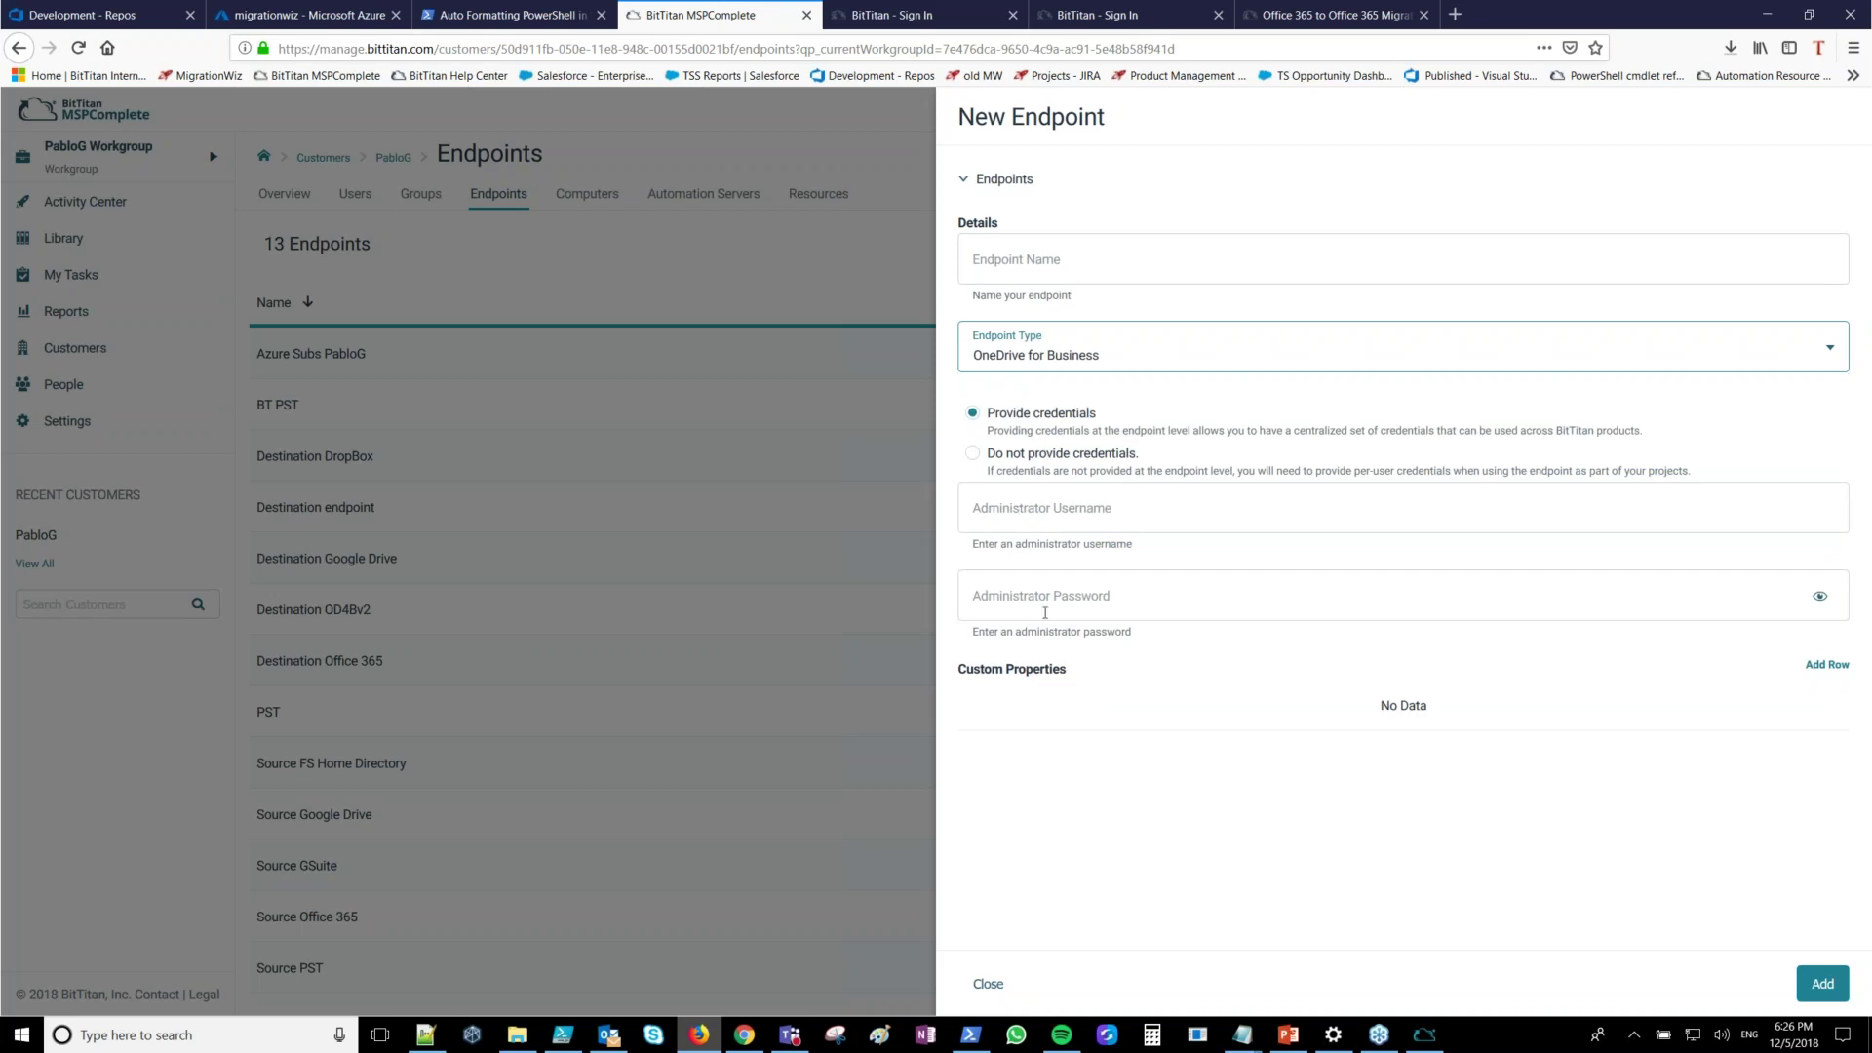
pyautogui.click(1036, 360)
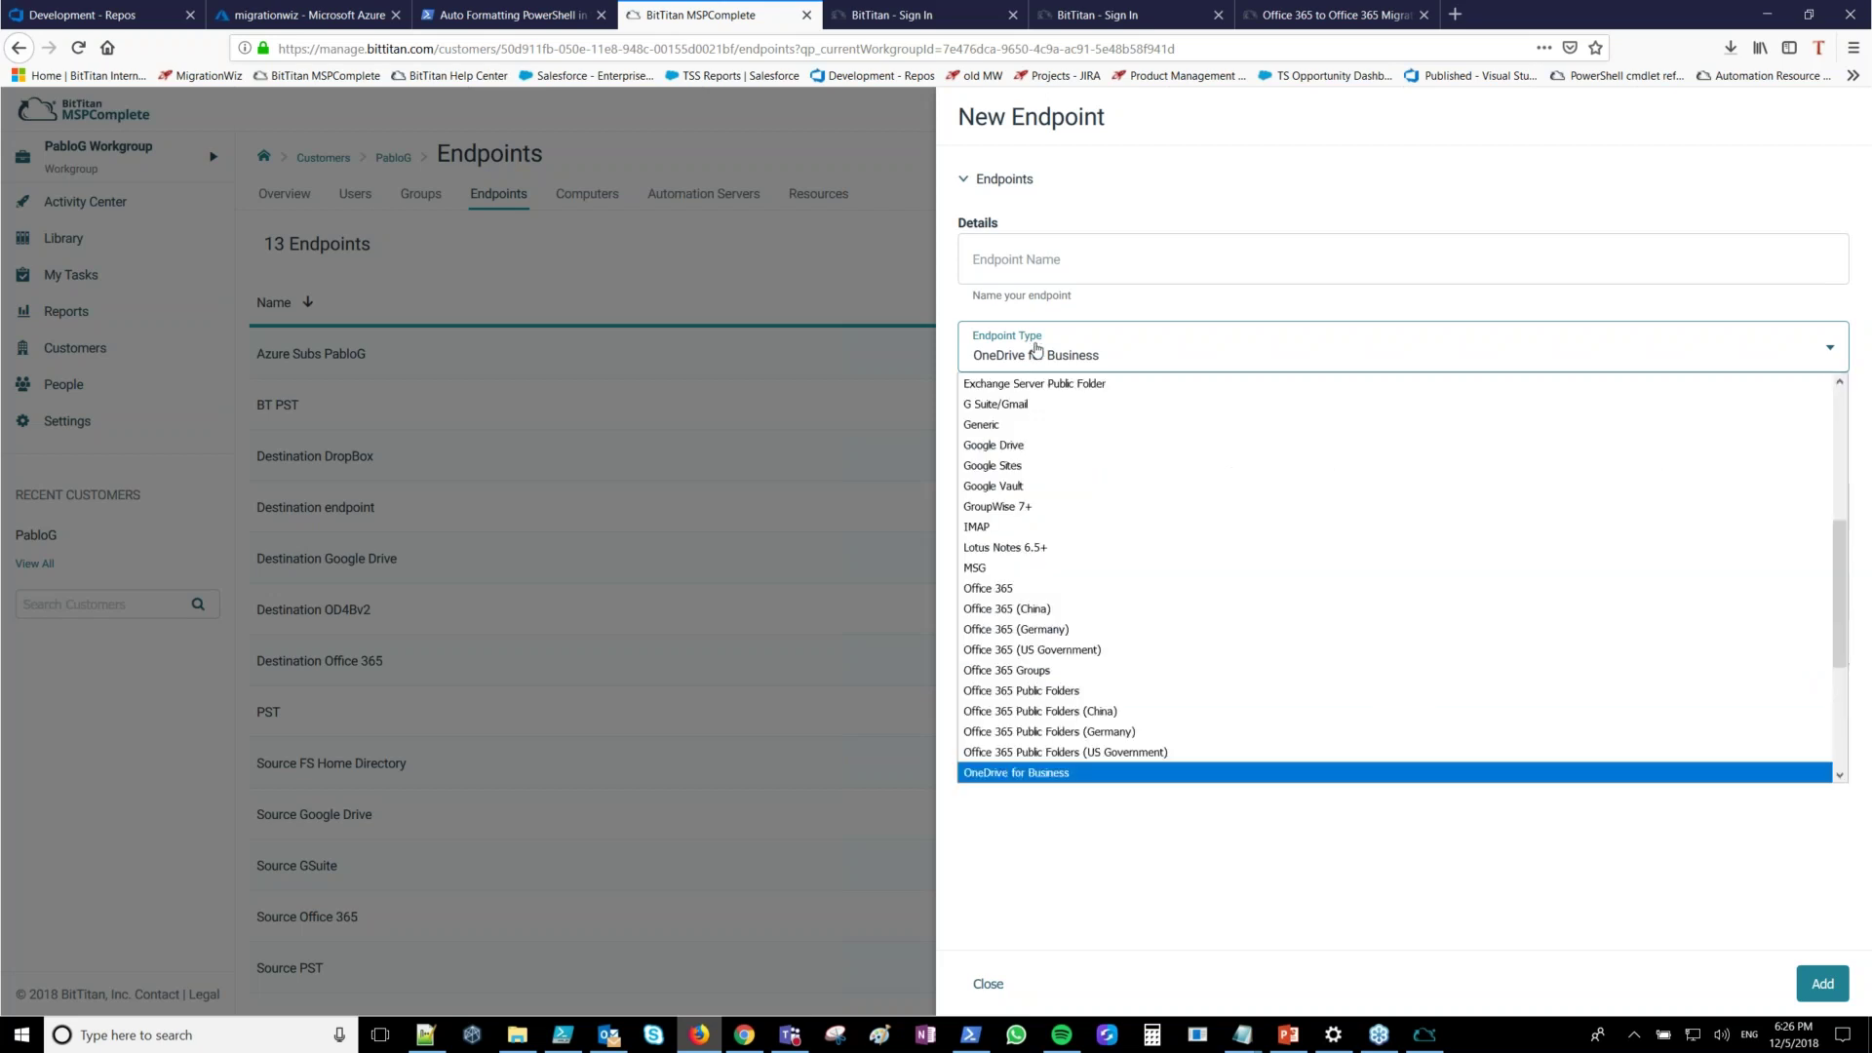
pyautogui.scroll(-3, 1121, 682)
pyautogui.click(1112, 614)
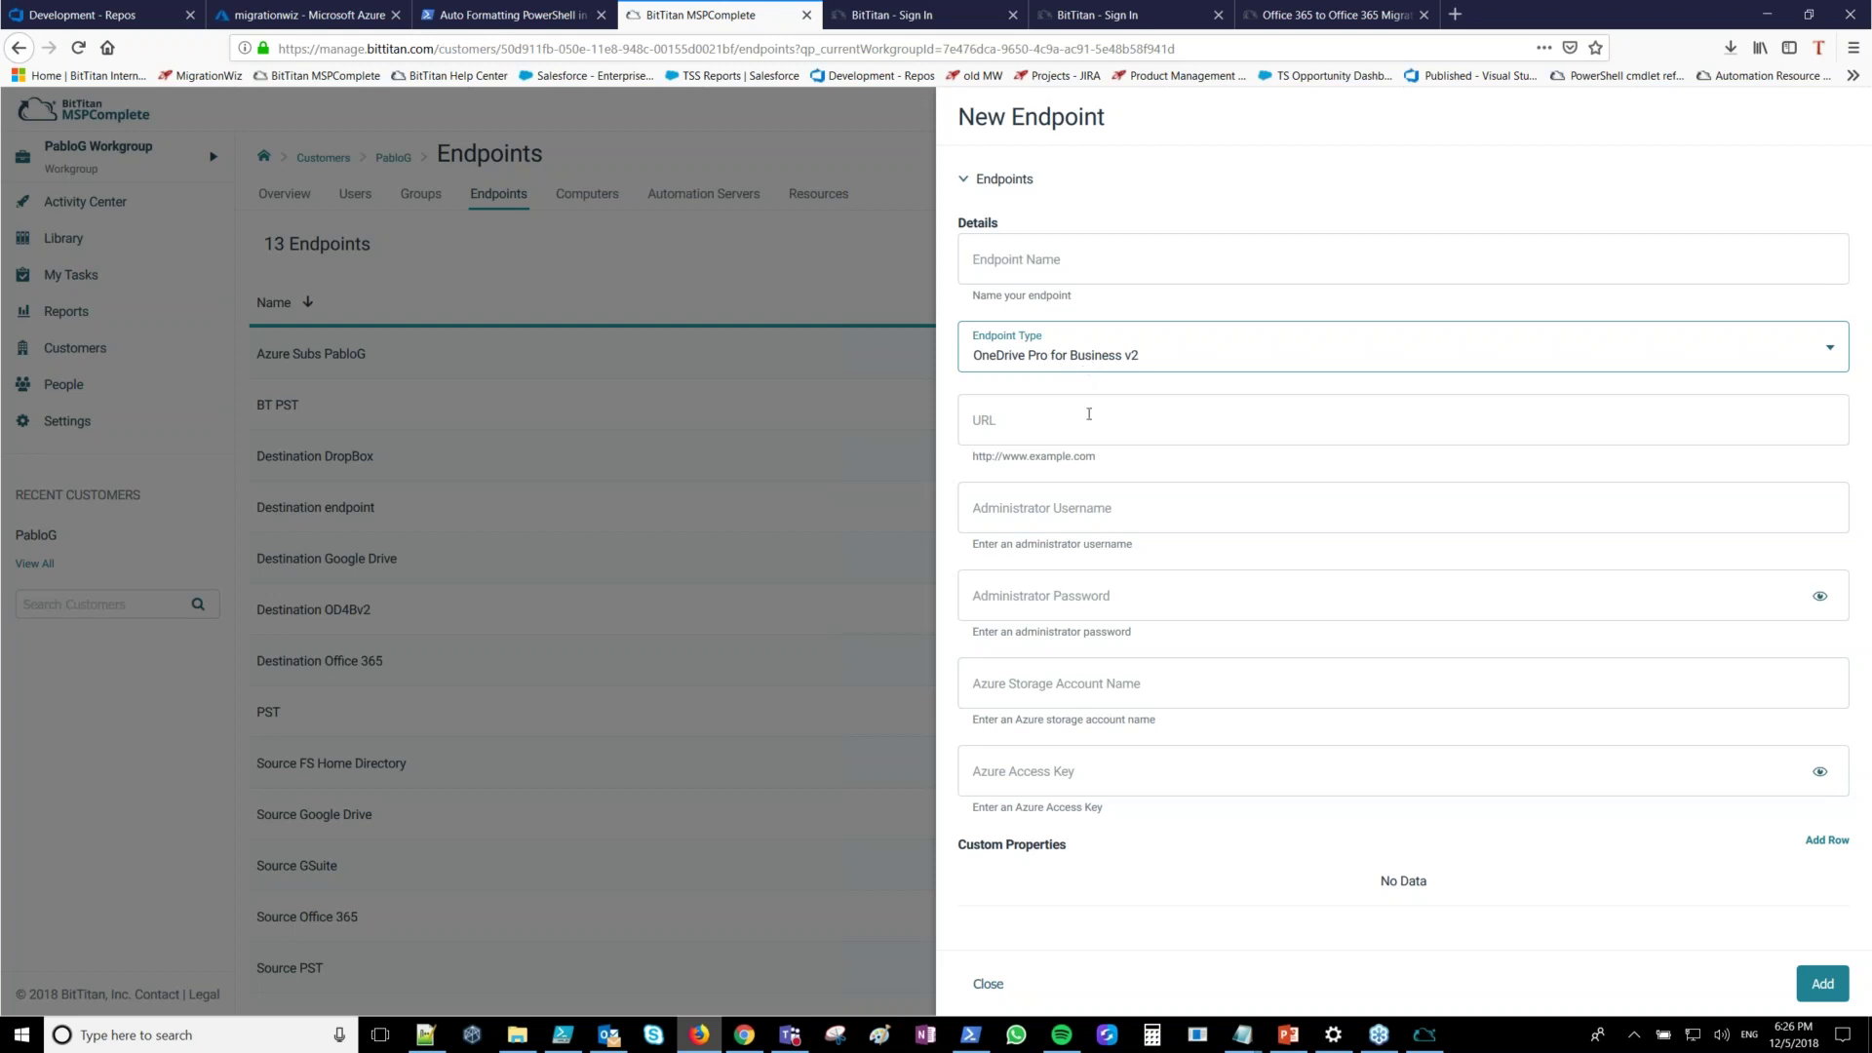
pyautogui.click(1051, 355)
pyautogui.click(1051, 355)
pyautogui.click(1044, 518)
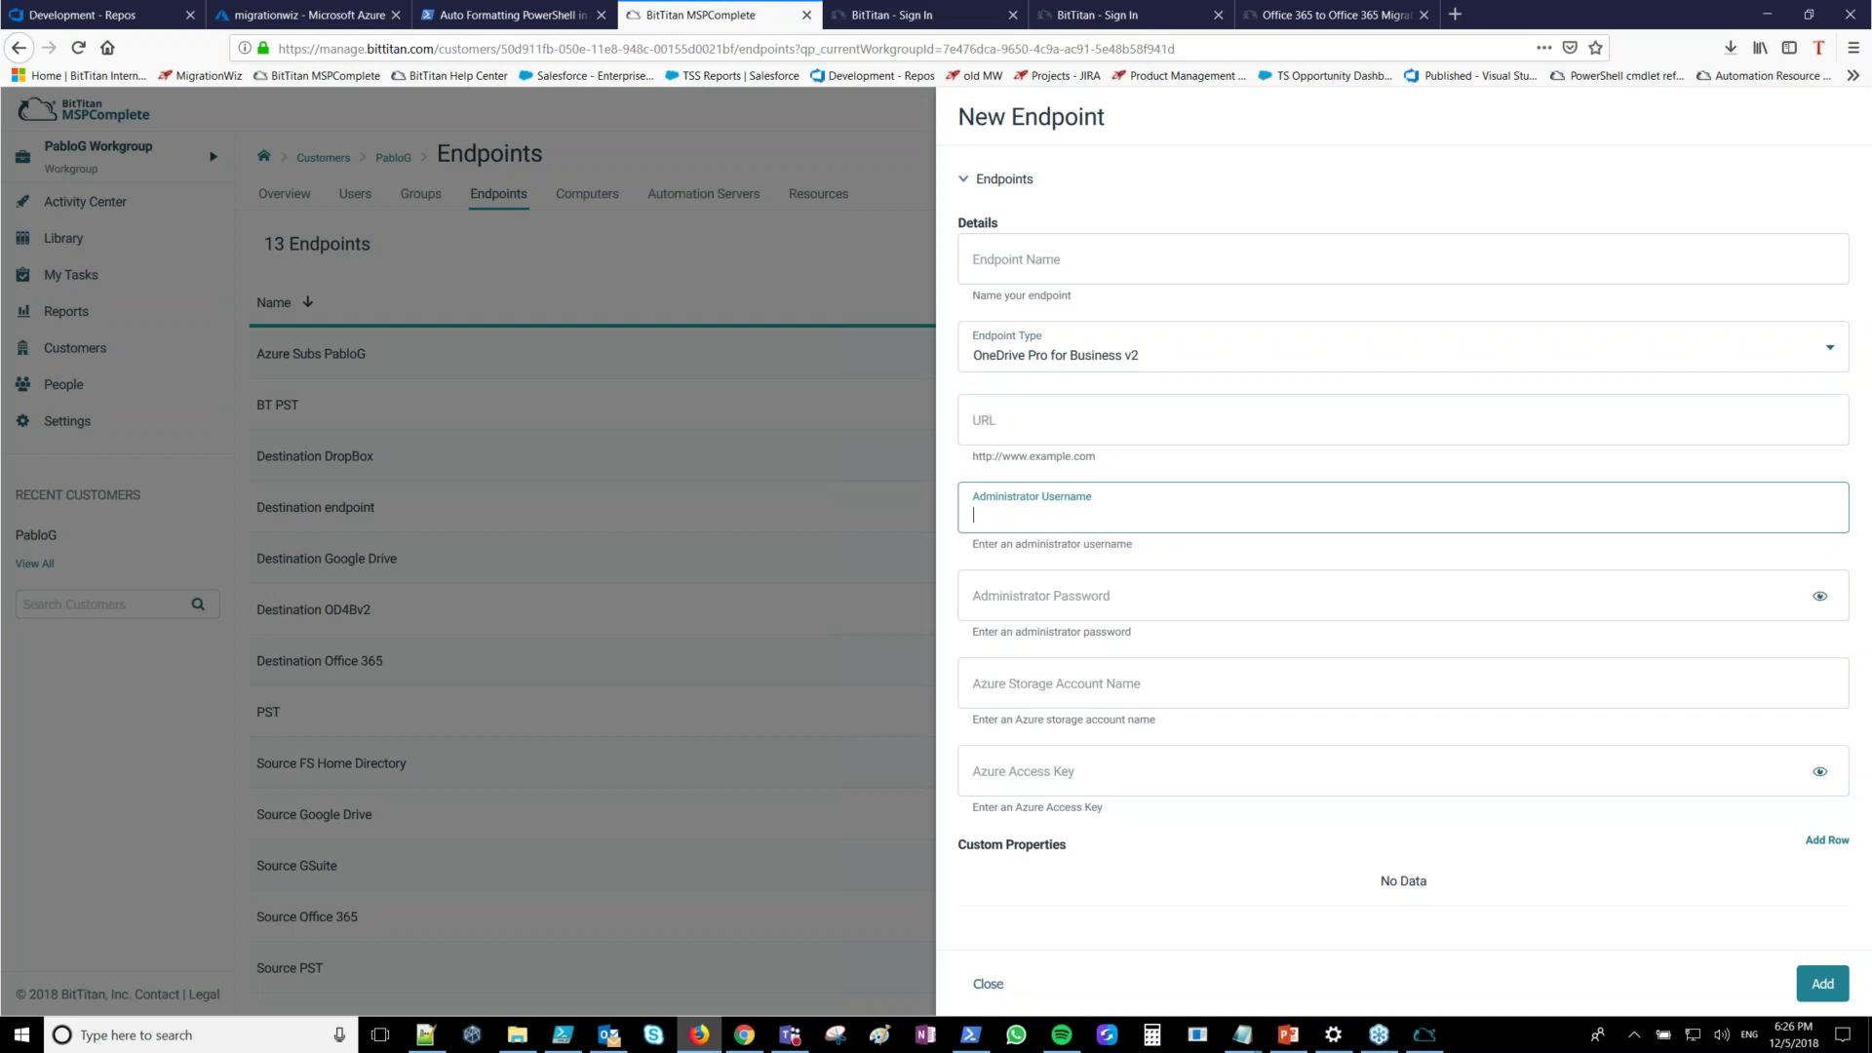
pyautogui.click(1036, 696)
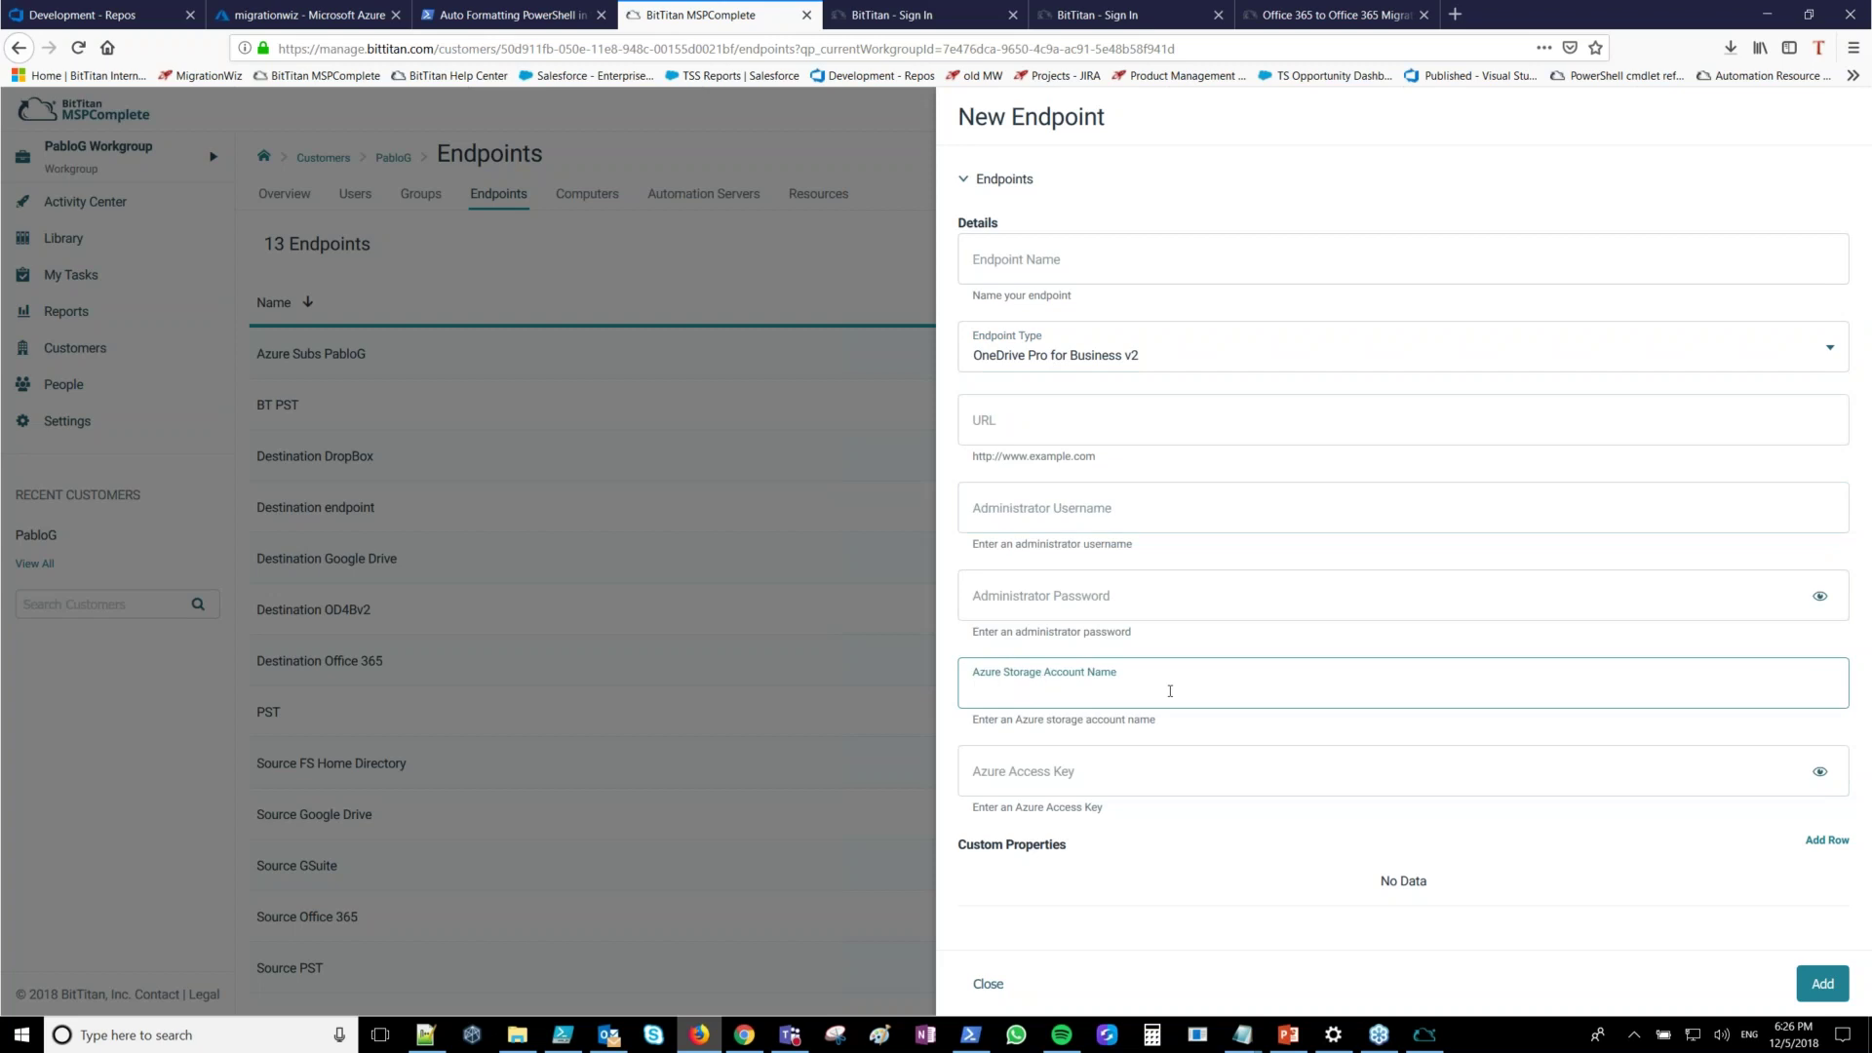
pyautogui.click(1044, 781)
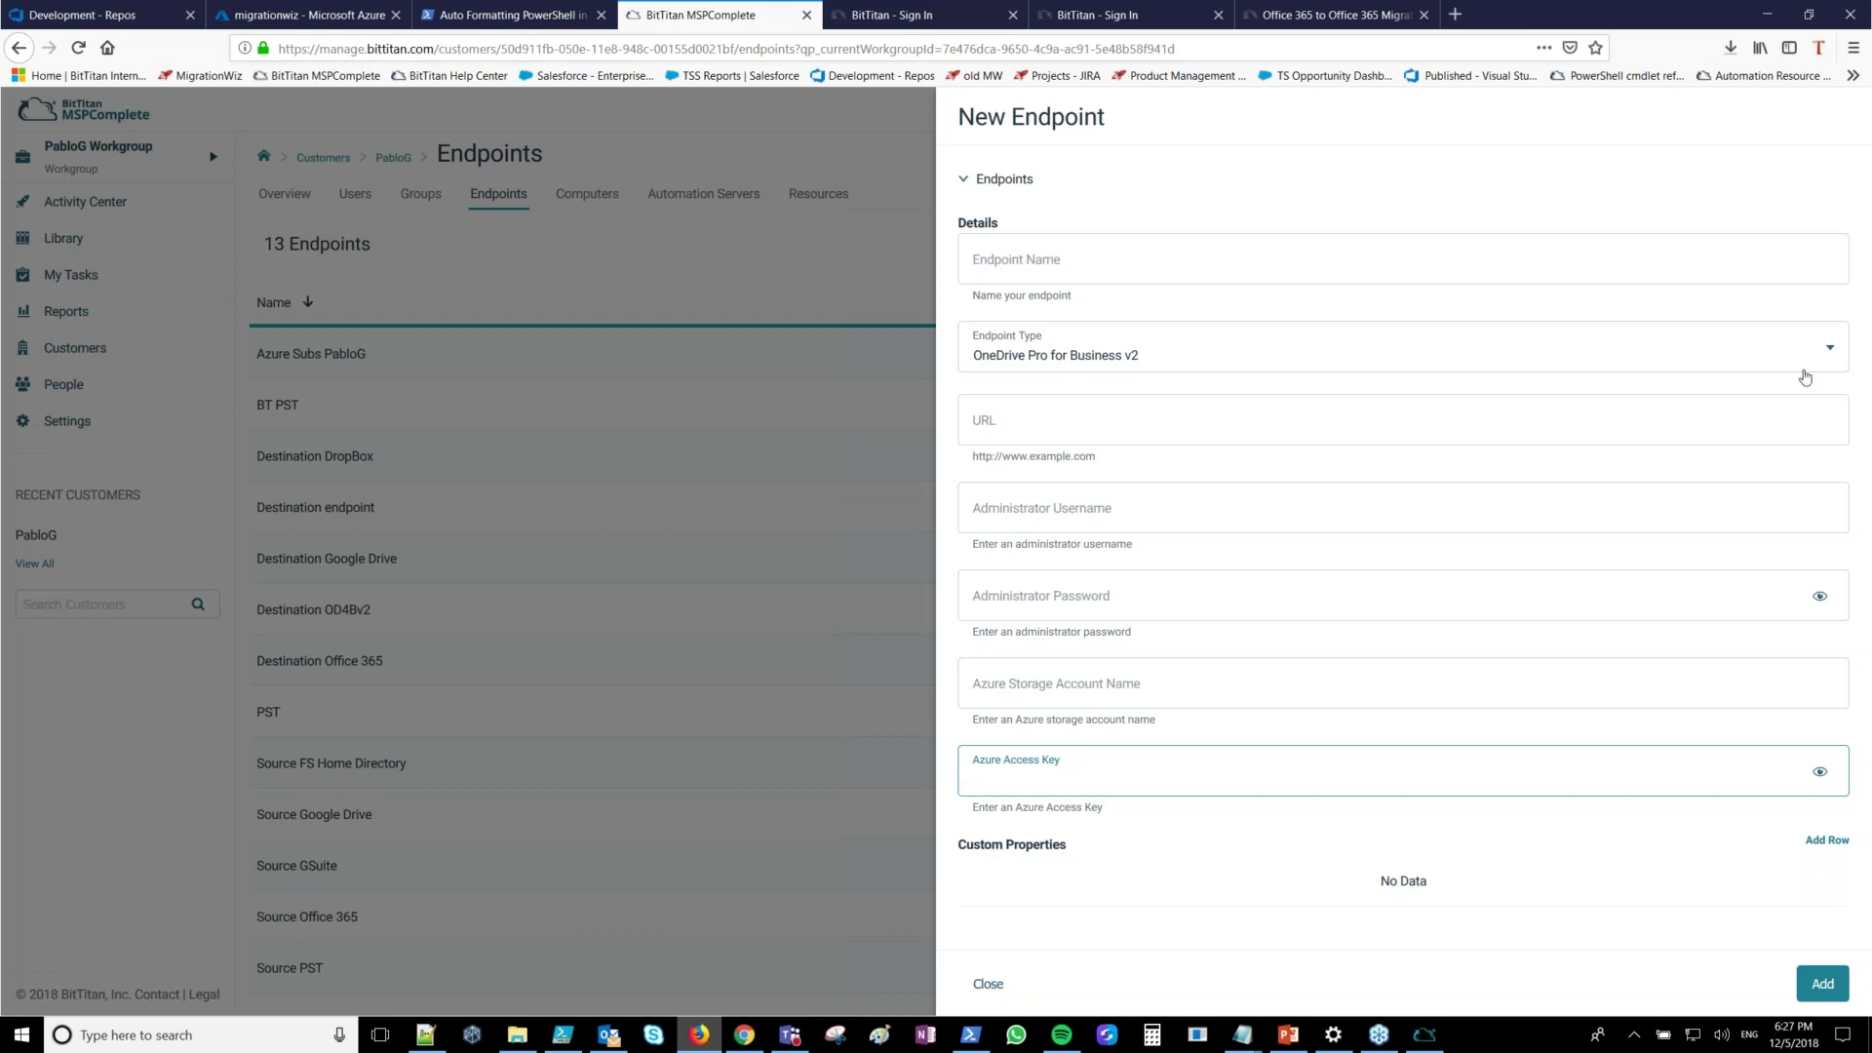
# Try SharePoint and SharePoint Online v2 types, check the Azure storage field, then discard the form
pyautogui.click(1175, 360)
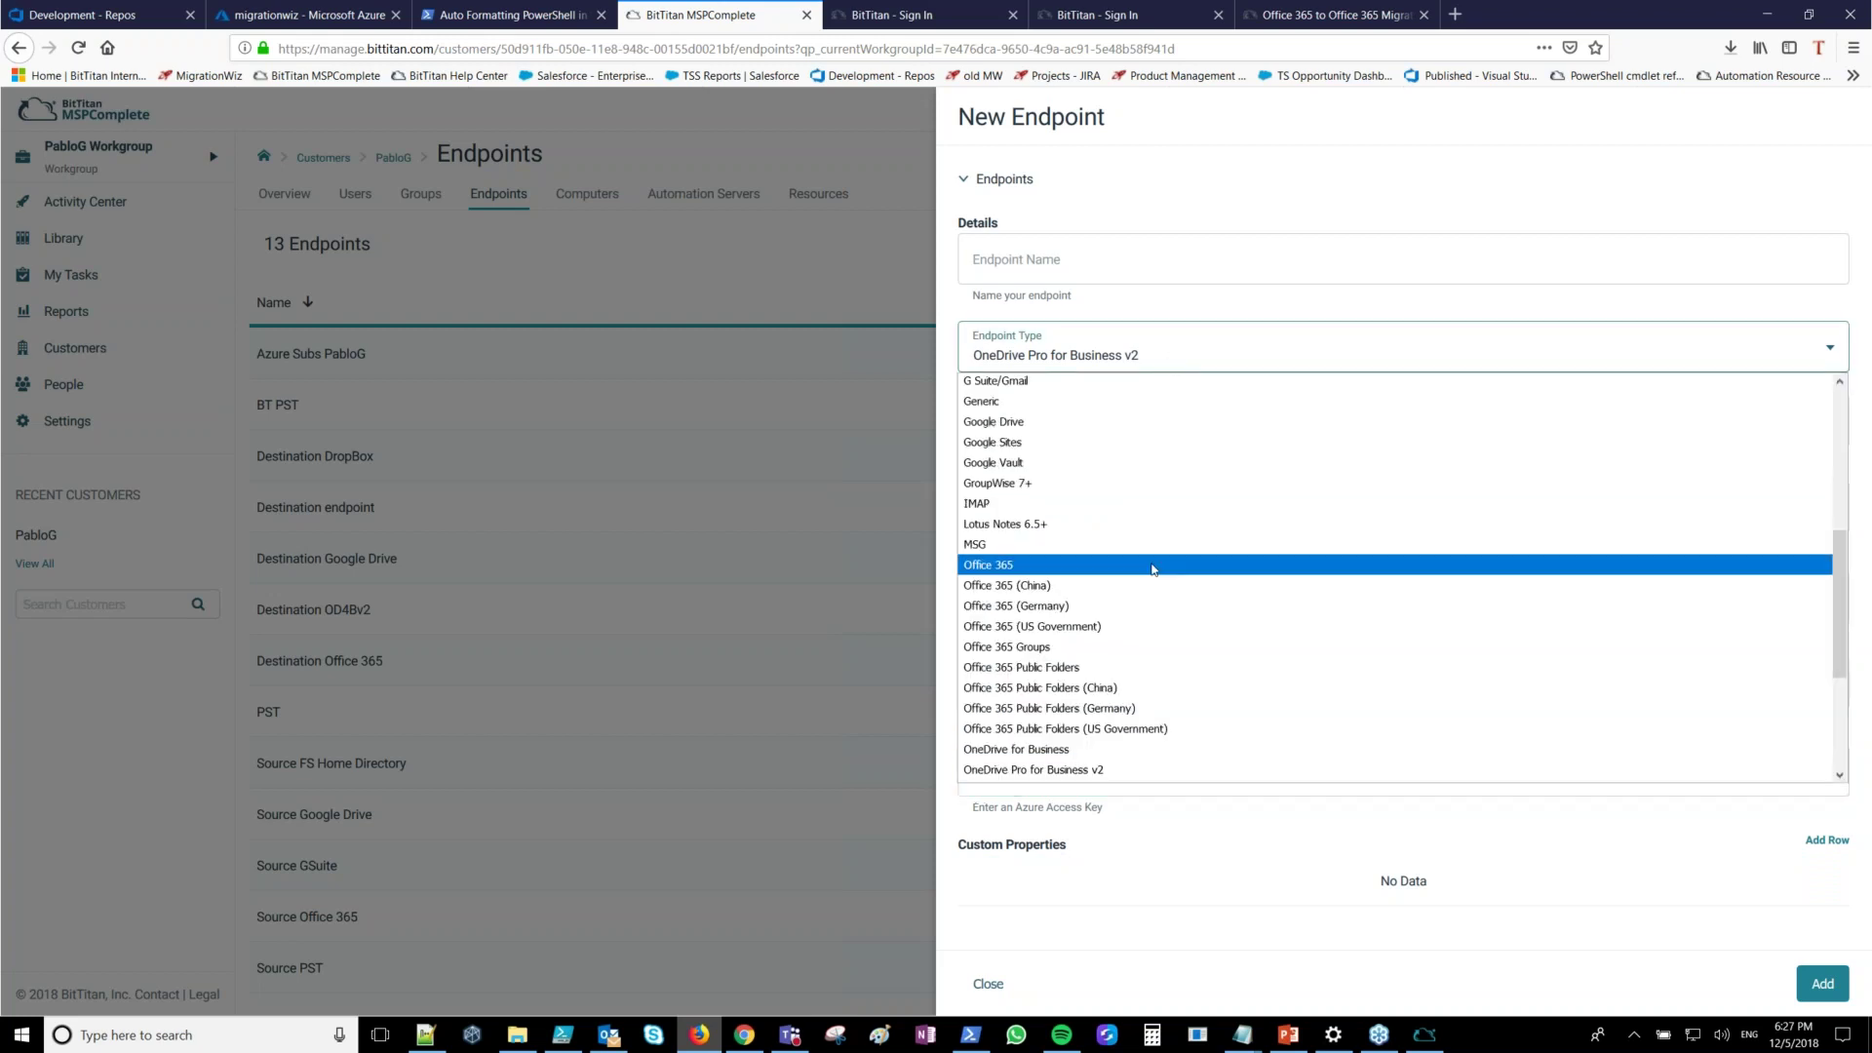
pyautogui.scroll(-3, 1153, 569)
pyautogui.scroll(-2, 1092, 673)
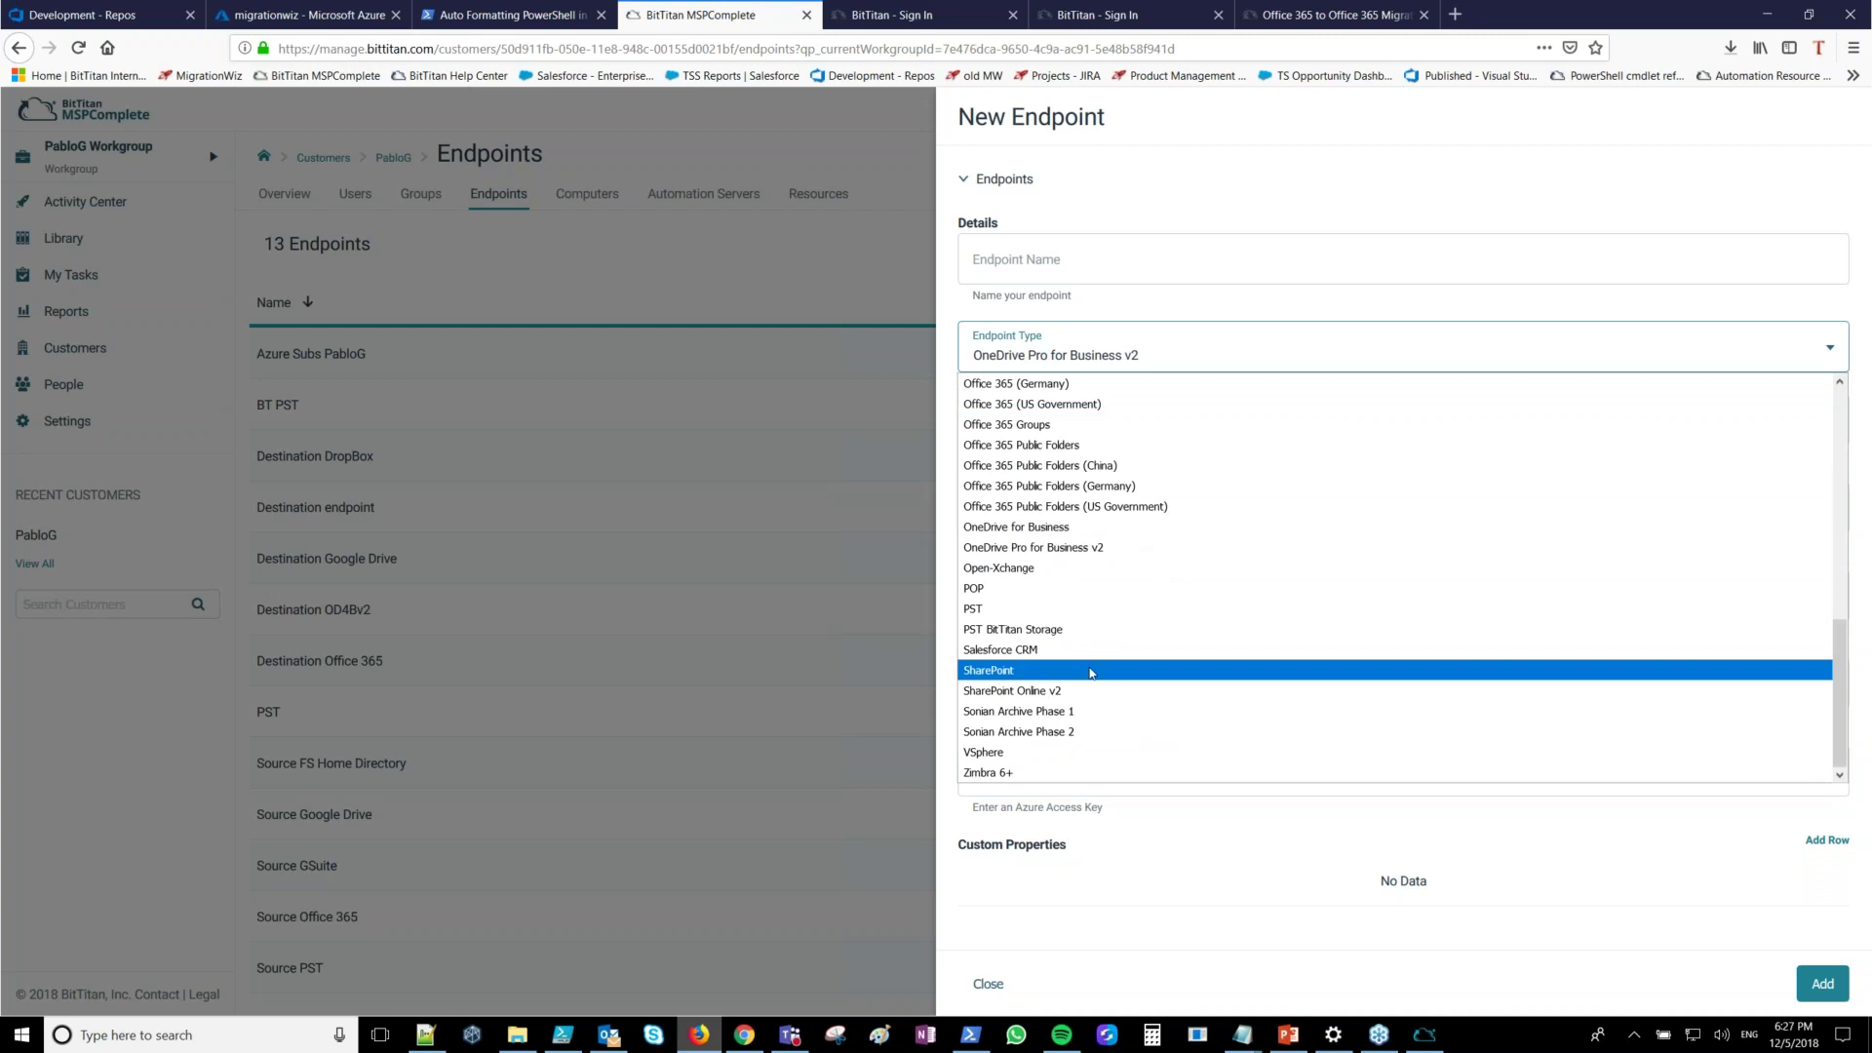
pyautogui.click(1090, 671)
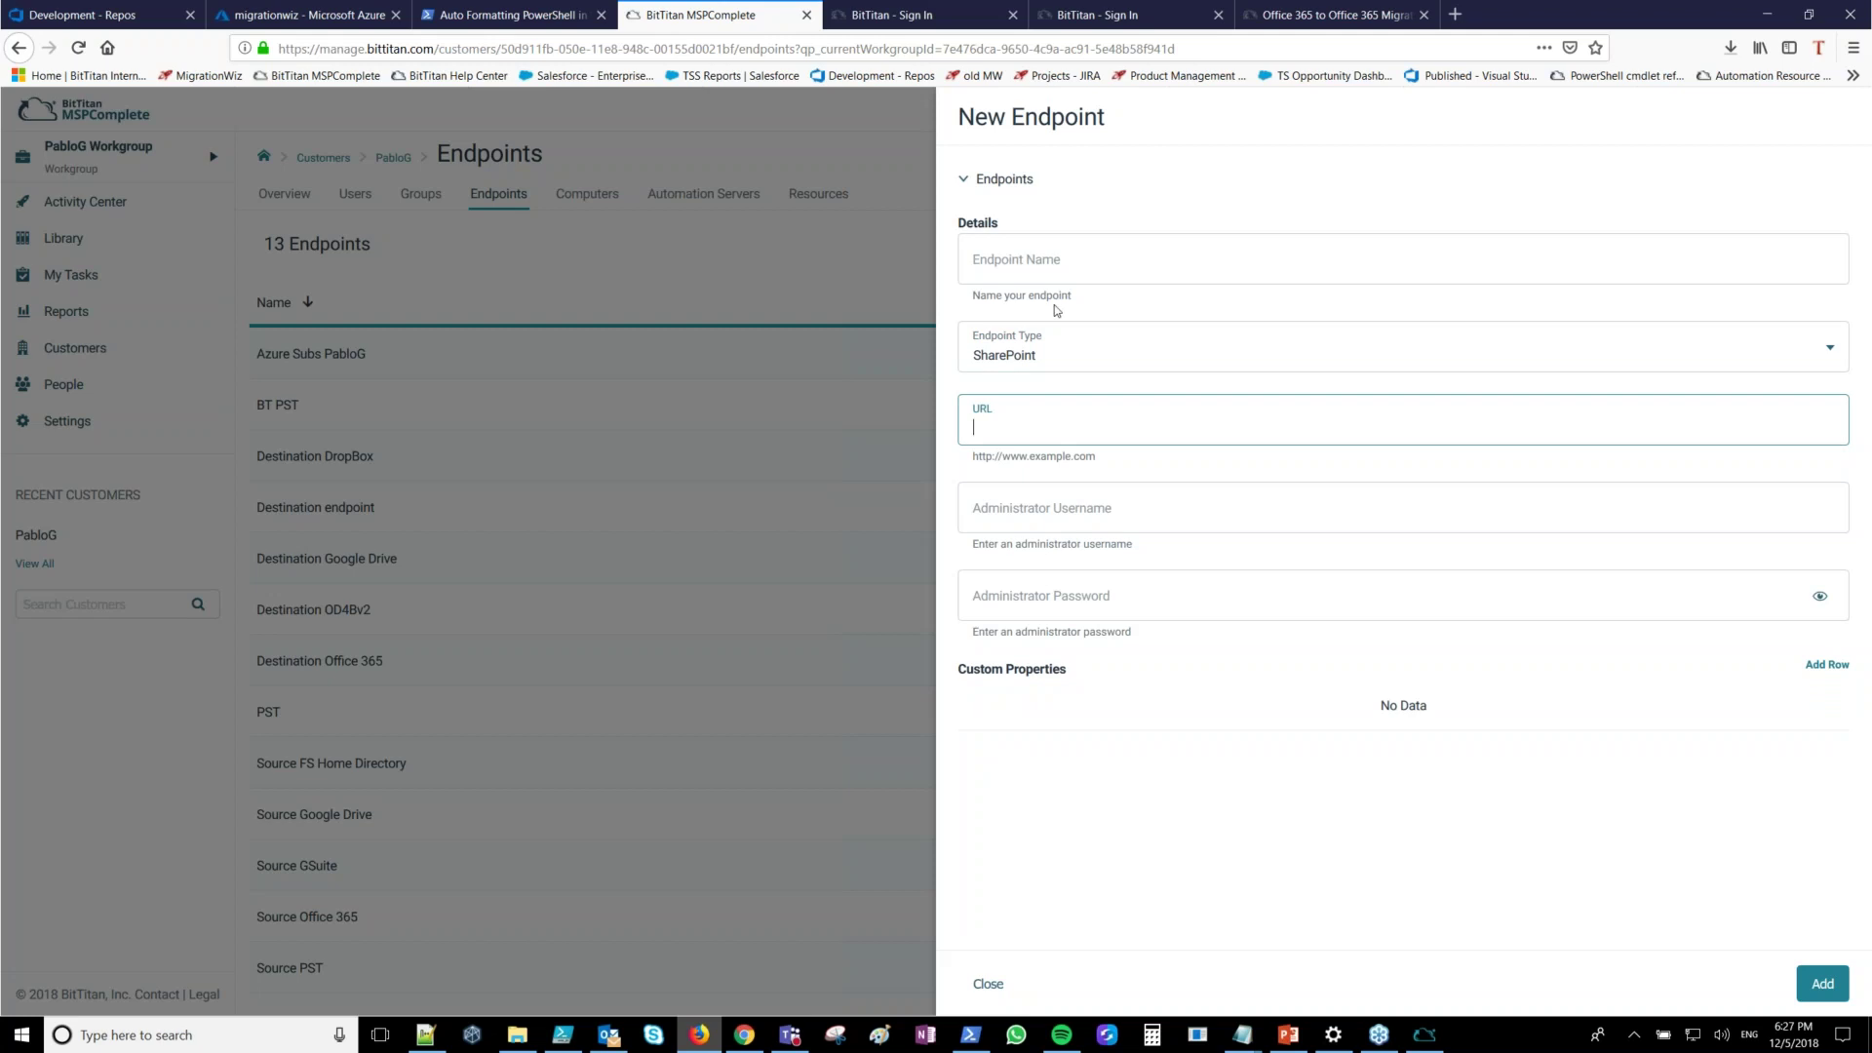
pyautogui.click(1043, 355)
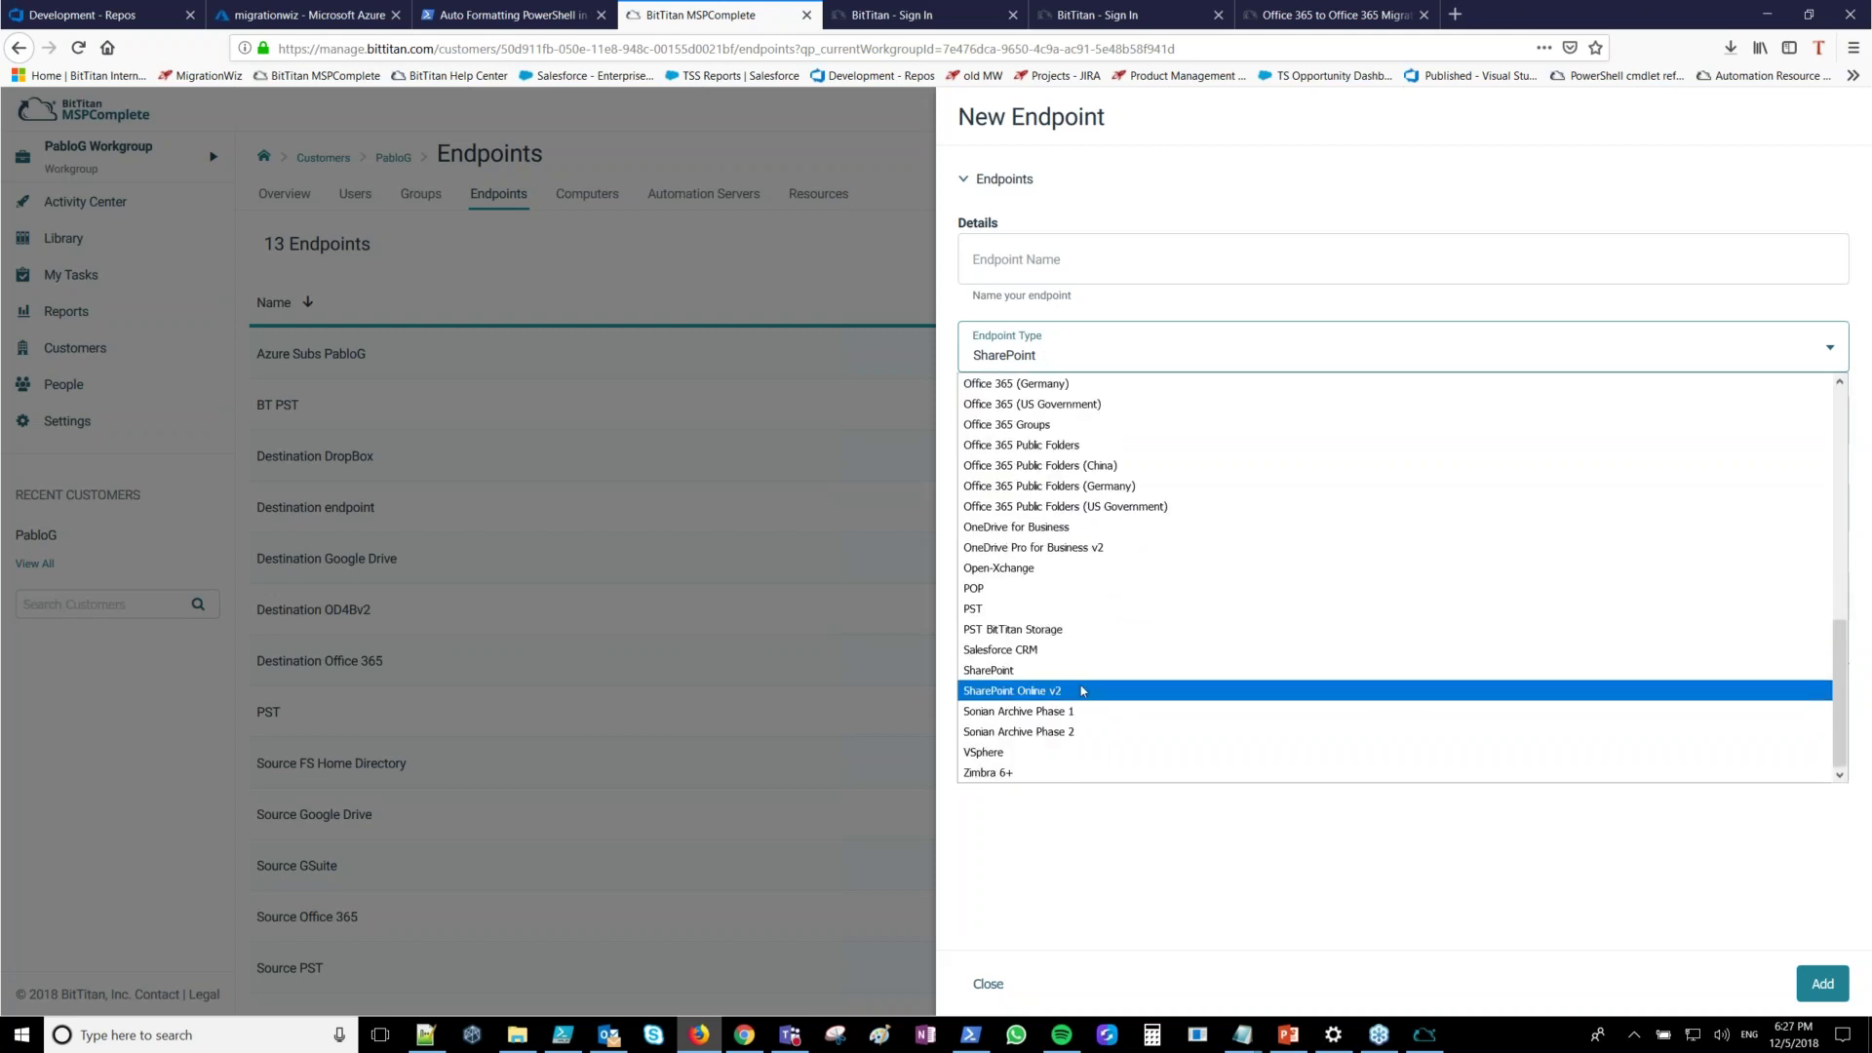
pyautogui.click(1082, 691)
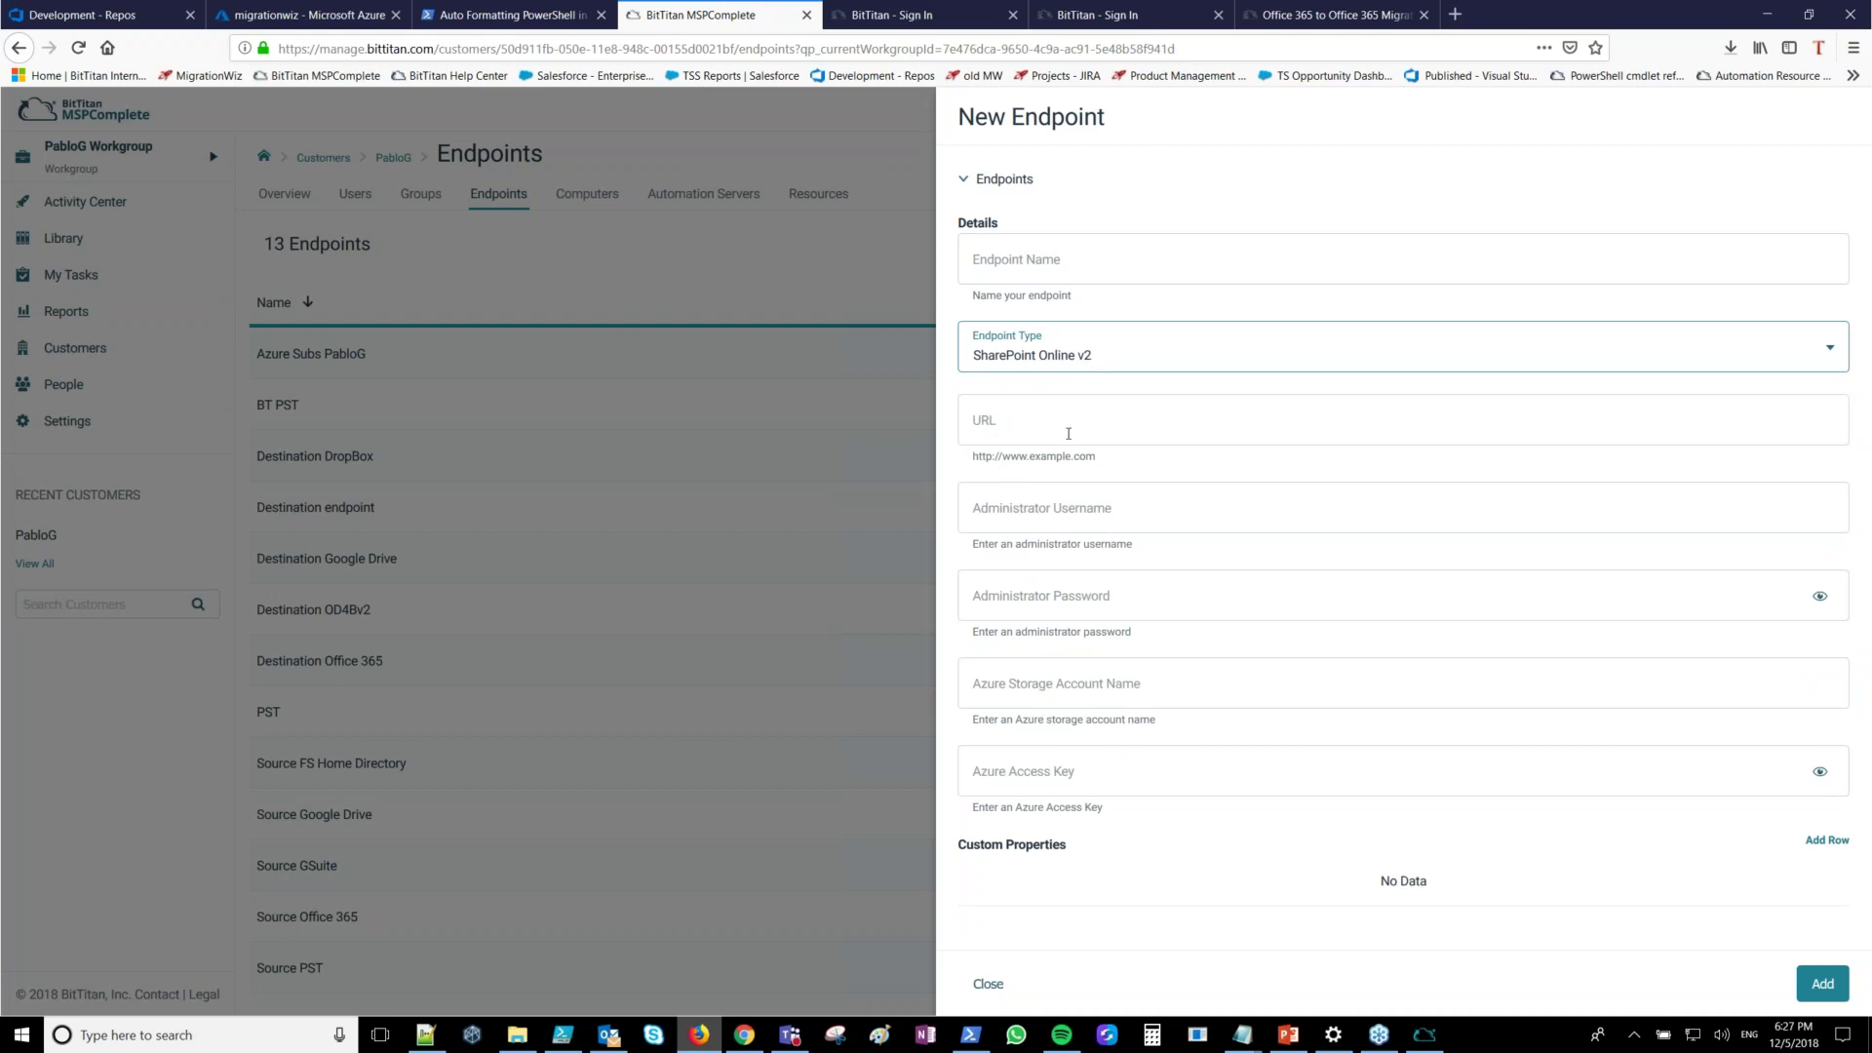
pyautogui.click(1040, 685)
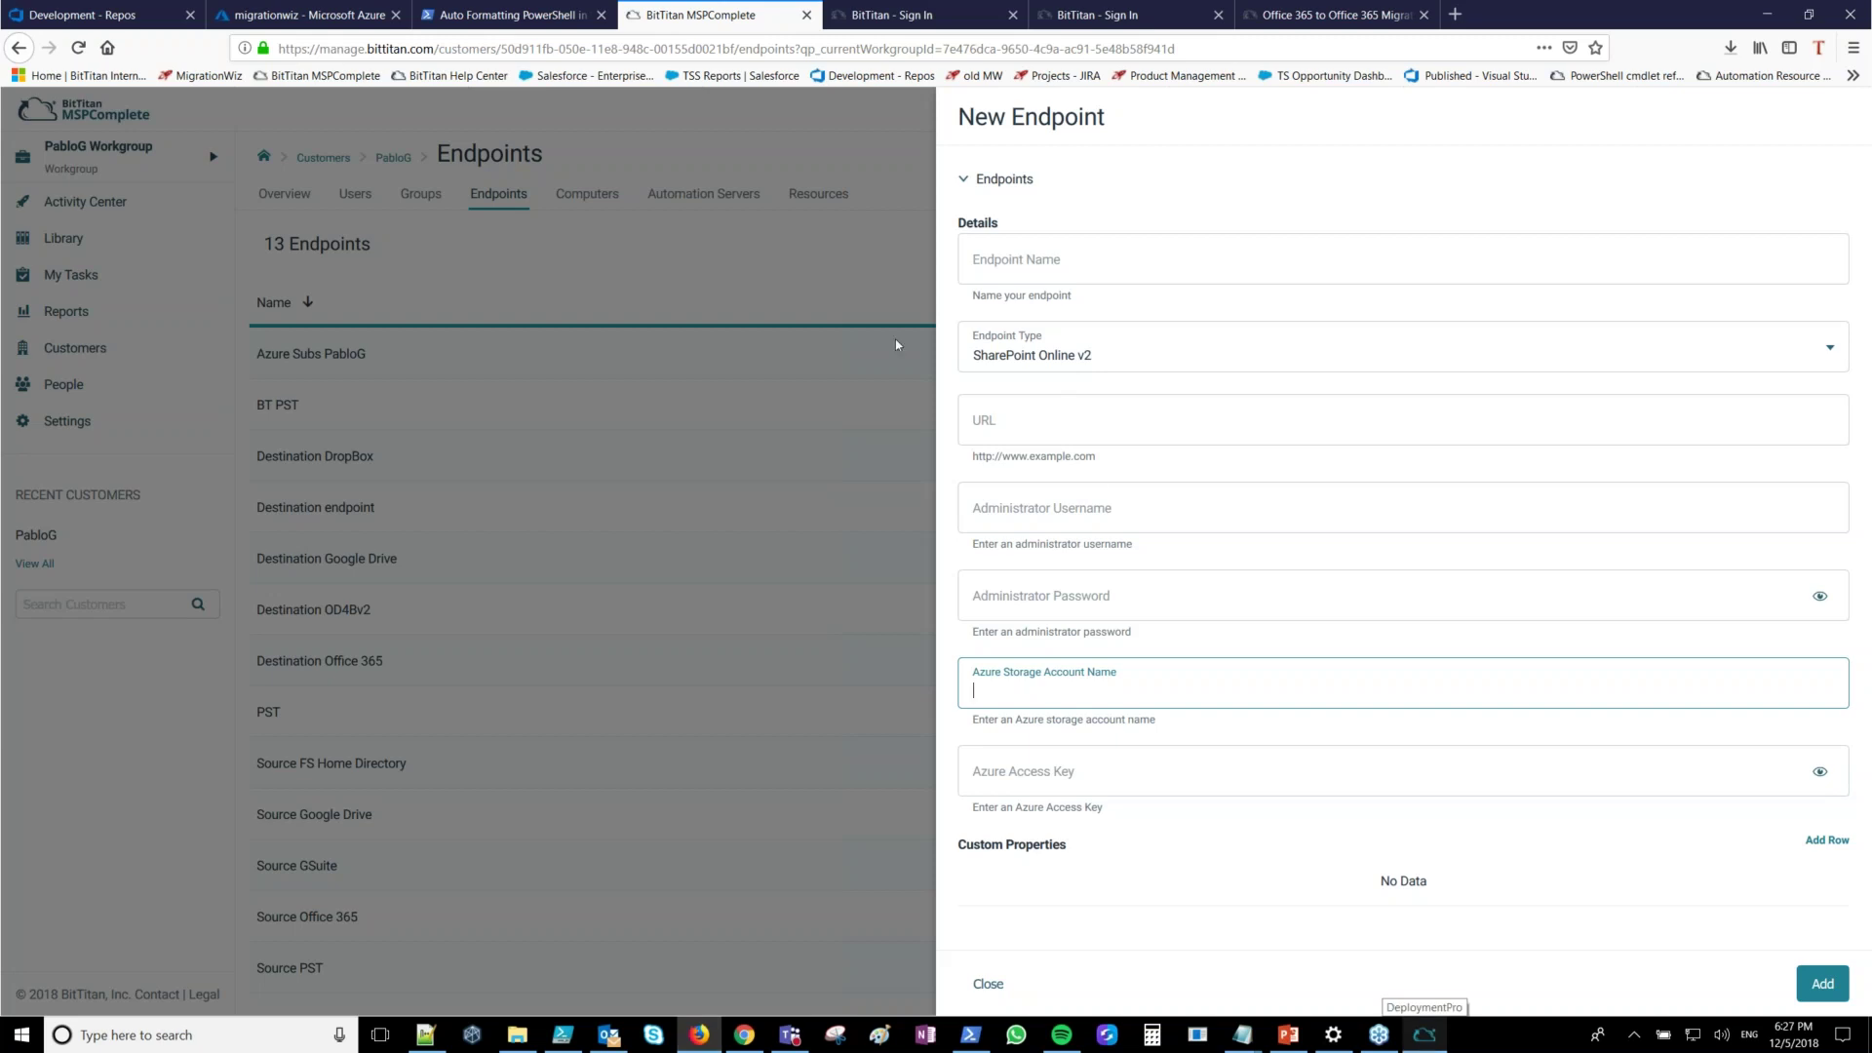
pyautogui.click(1150, 576)
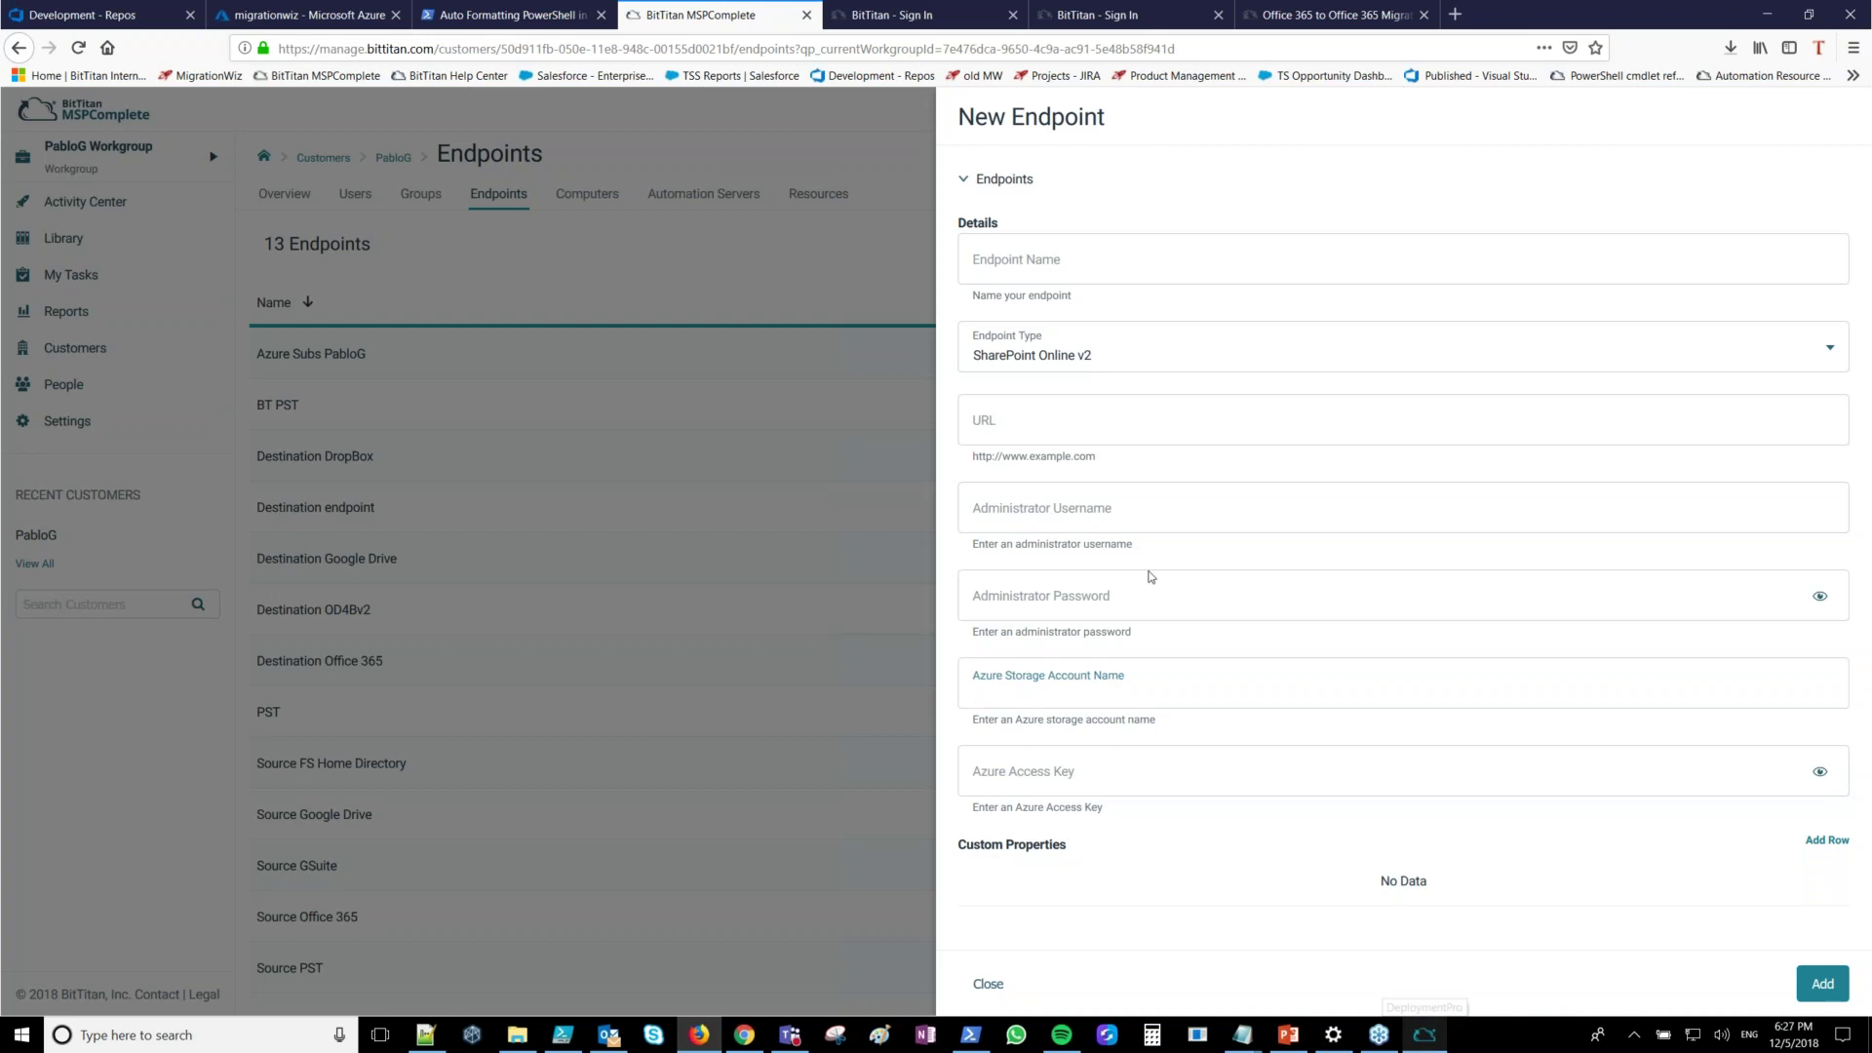
pyautogui.press('Escape')
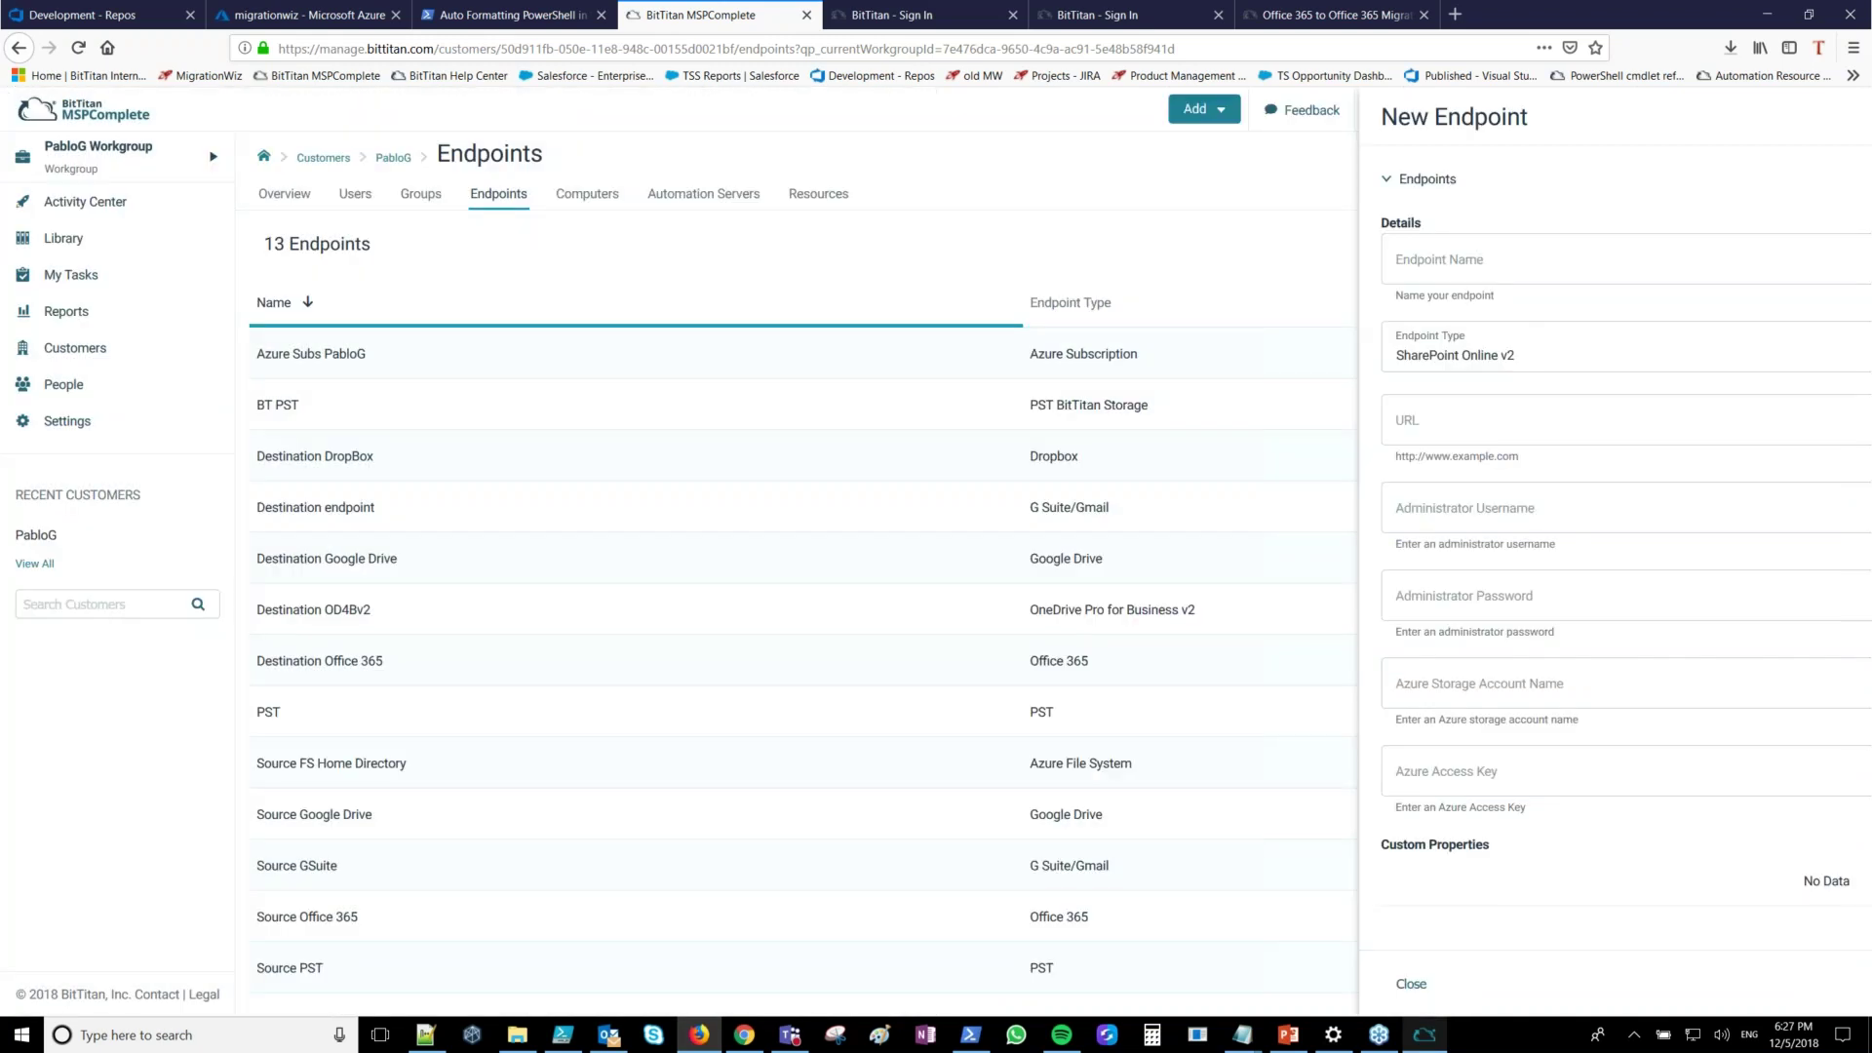
# Open the Source Office 365 endpoint's details and close them unchanged
pyautogui.click(1826, 917)
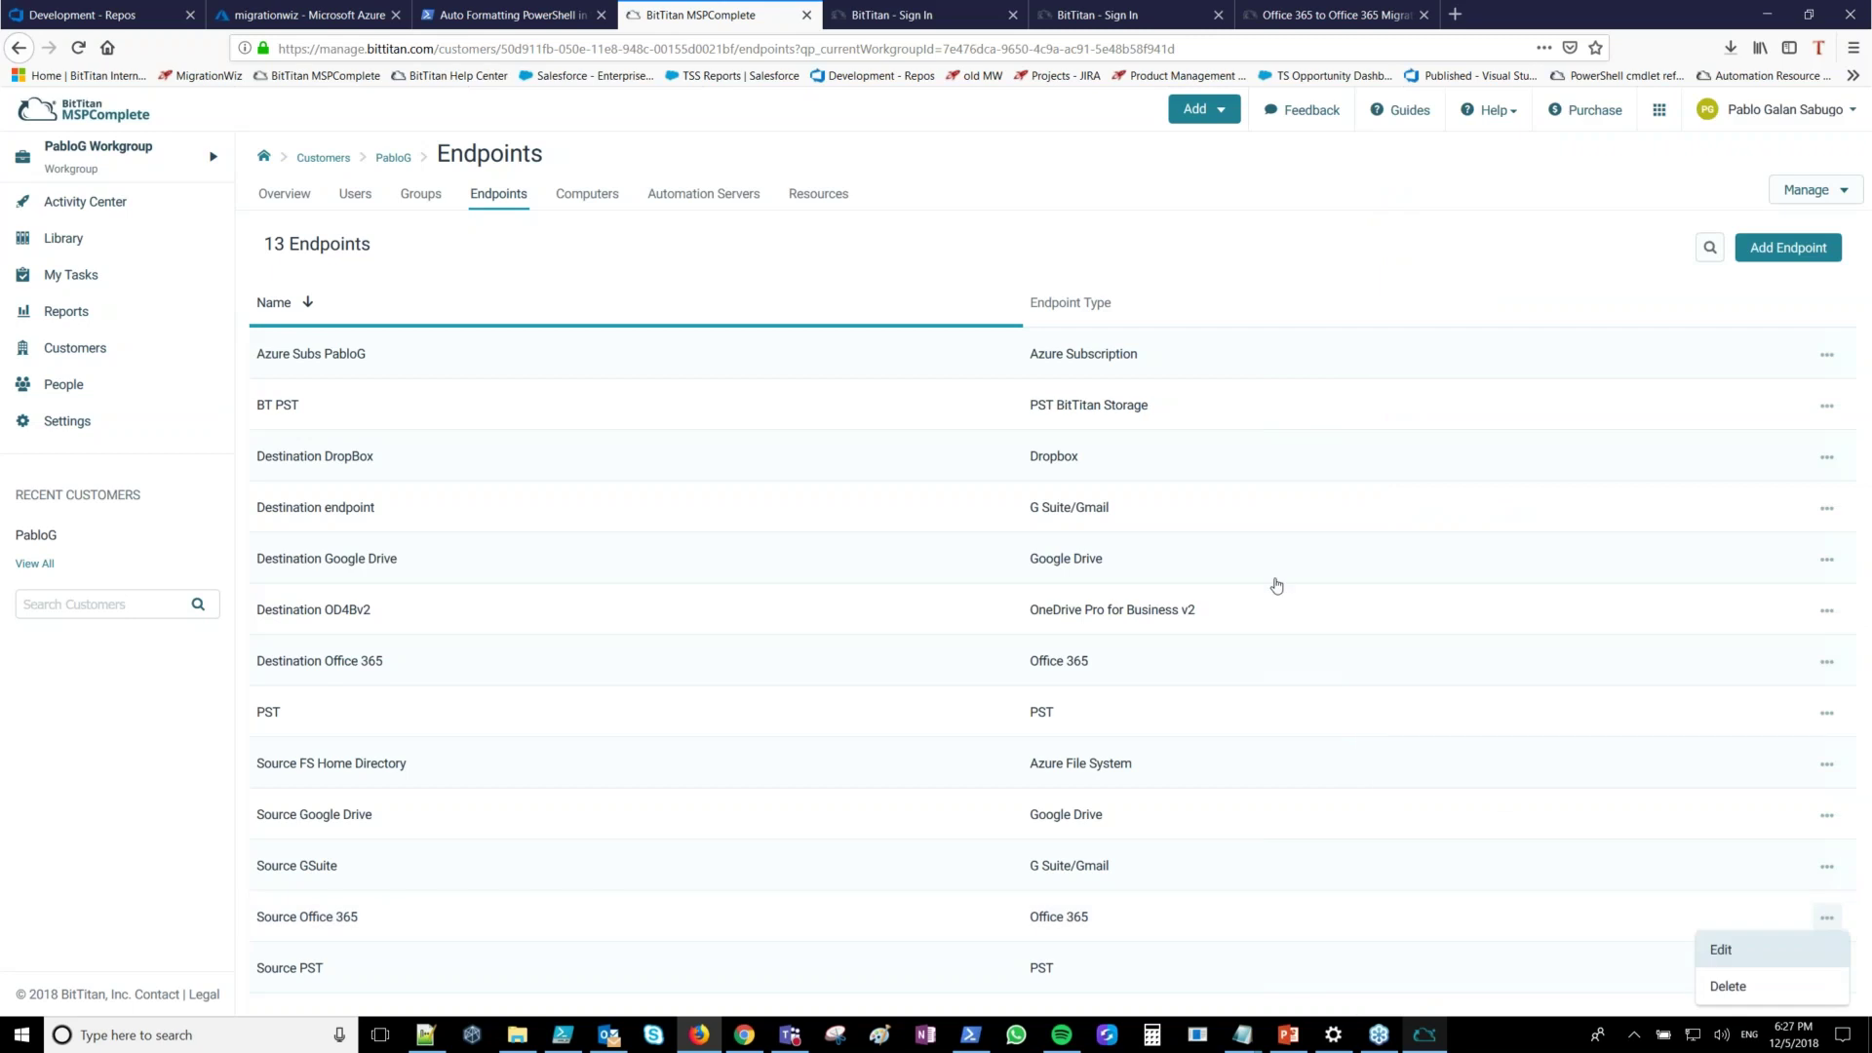
pyautogui.click(1721, 949)
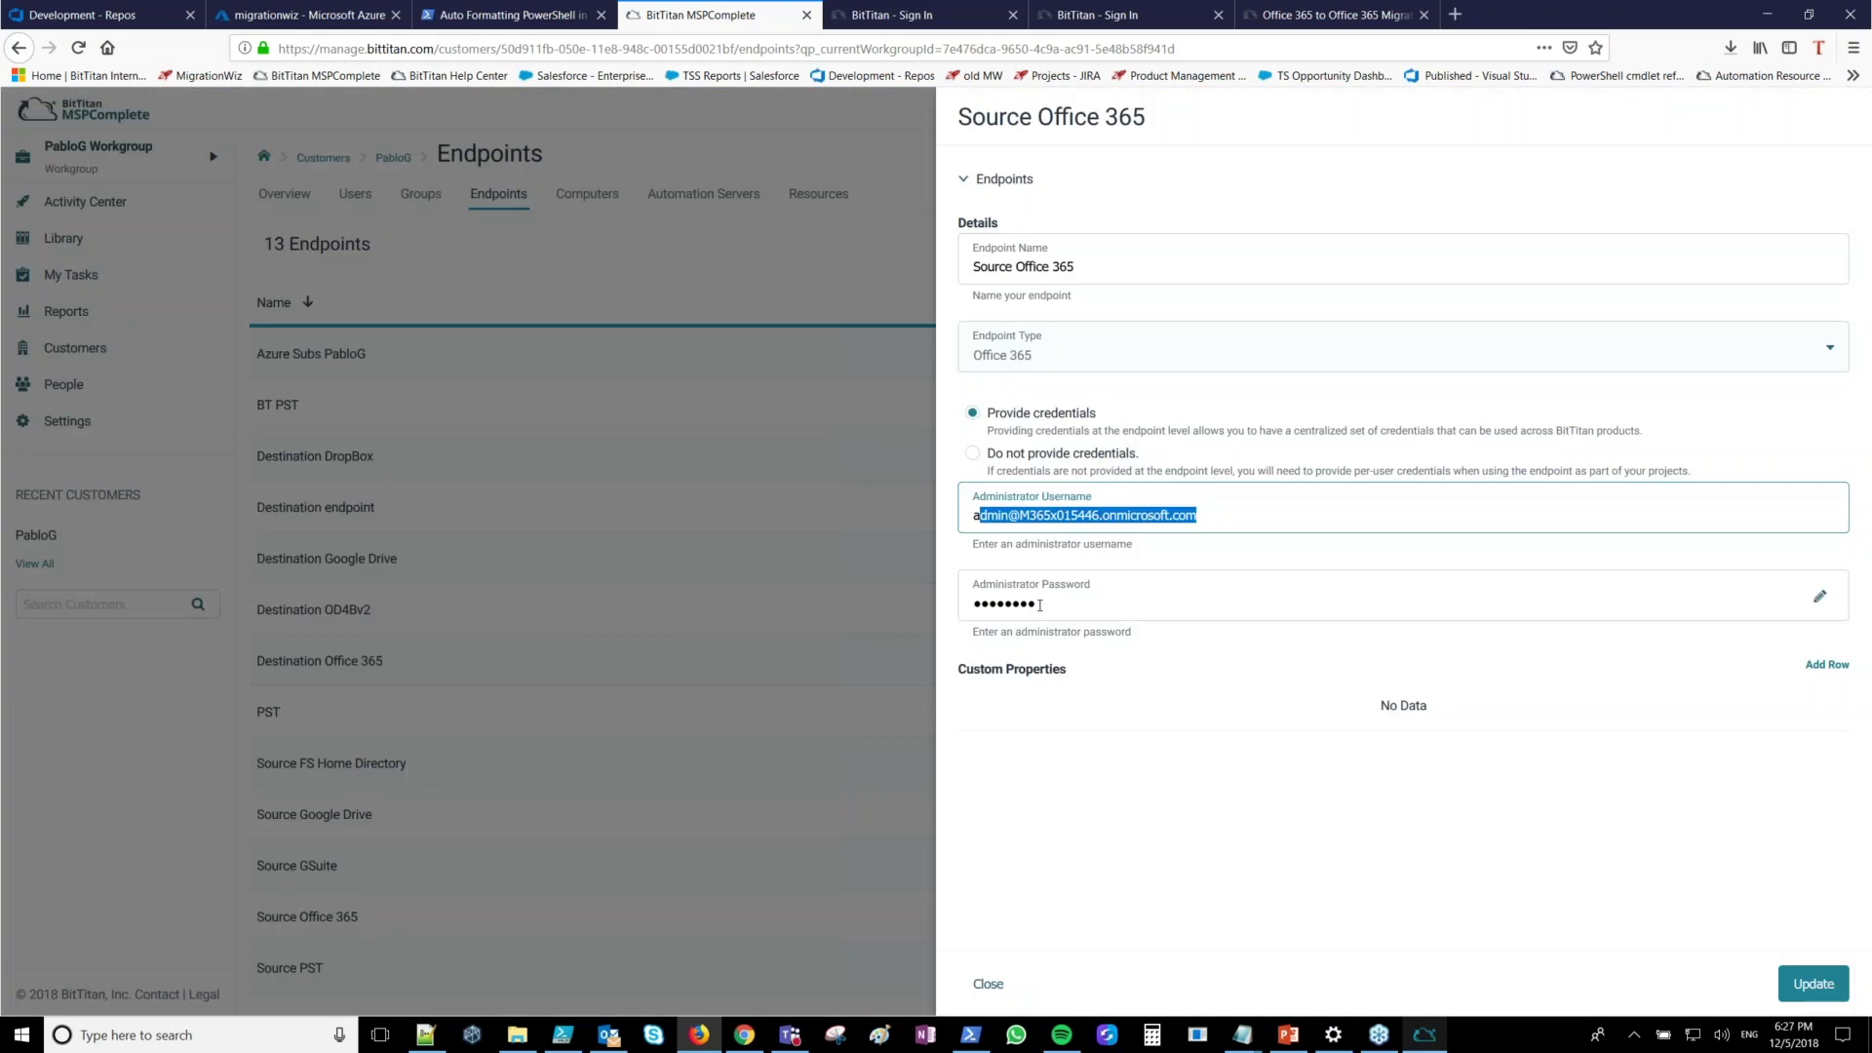
pyautogui.click(563, 314)
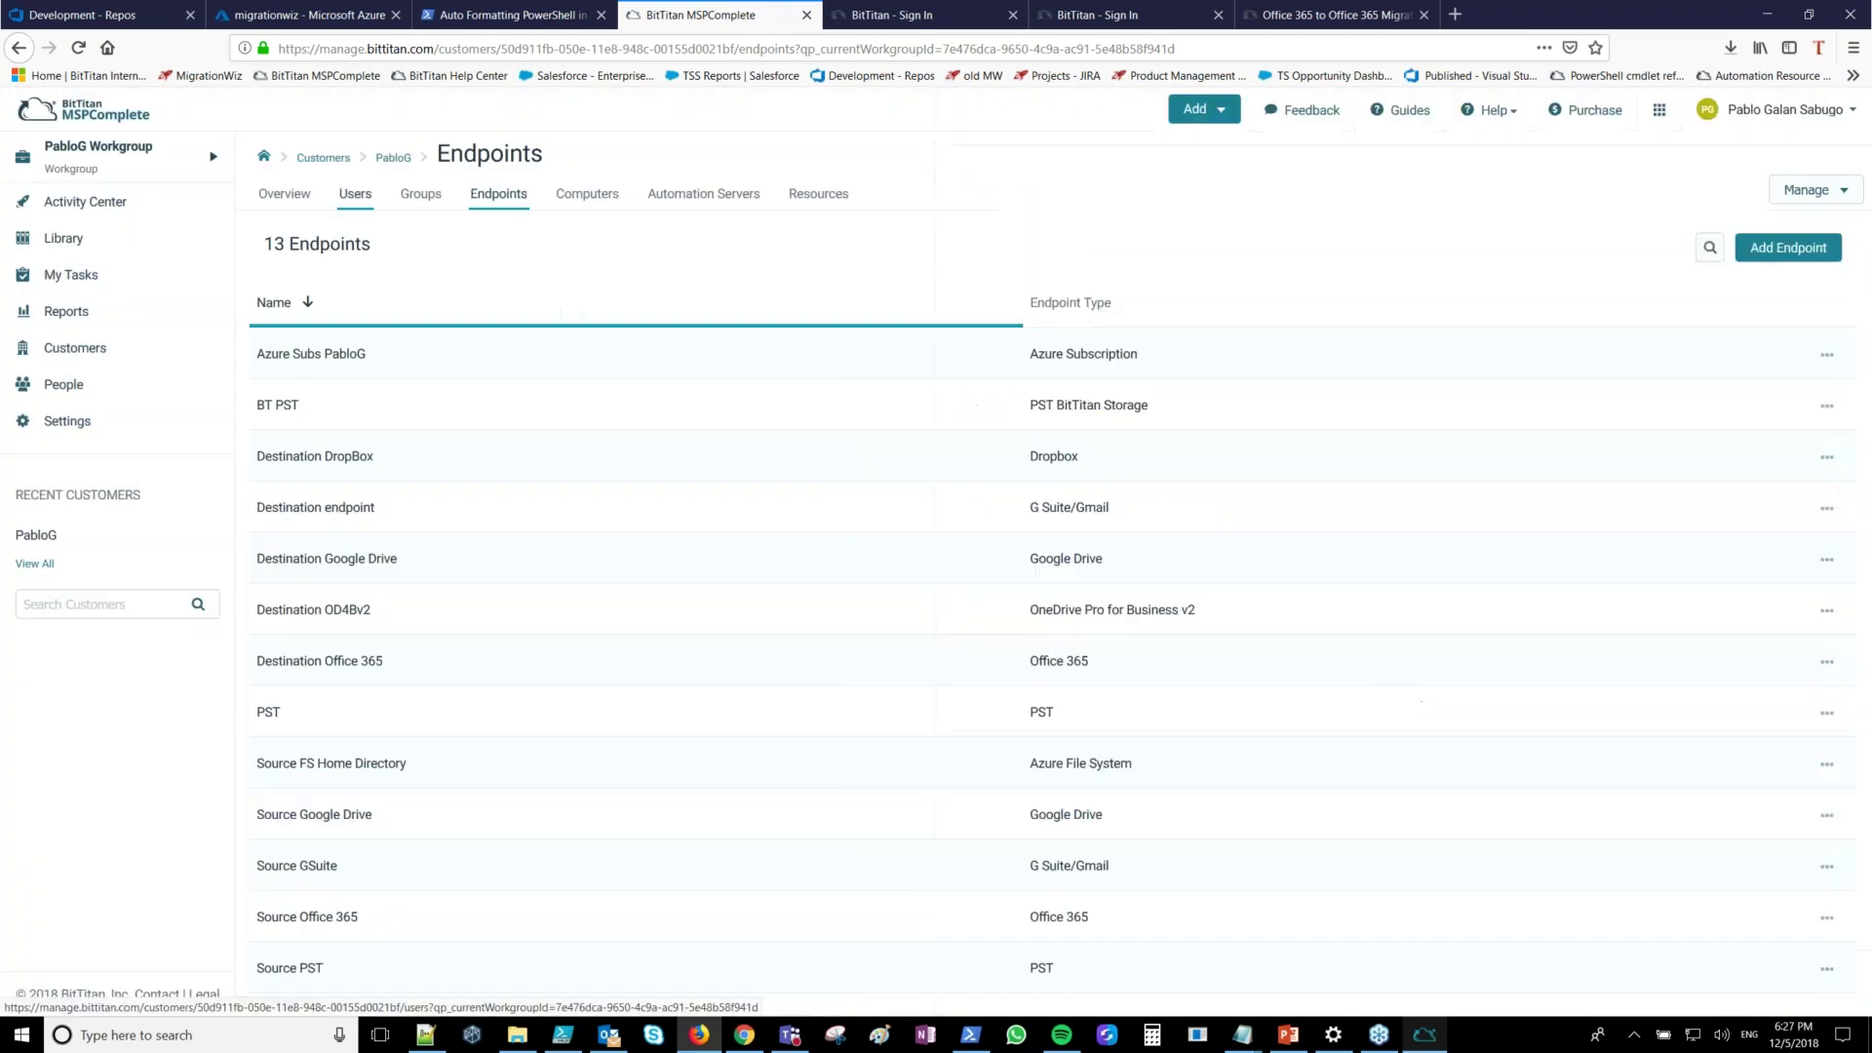
# On the customer's Users page, open Add Users with Quick Add and focus User Principal Name
pyautogui.click(355, 193)
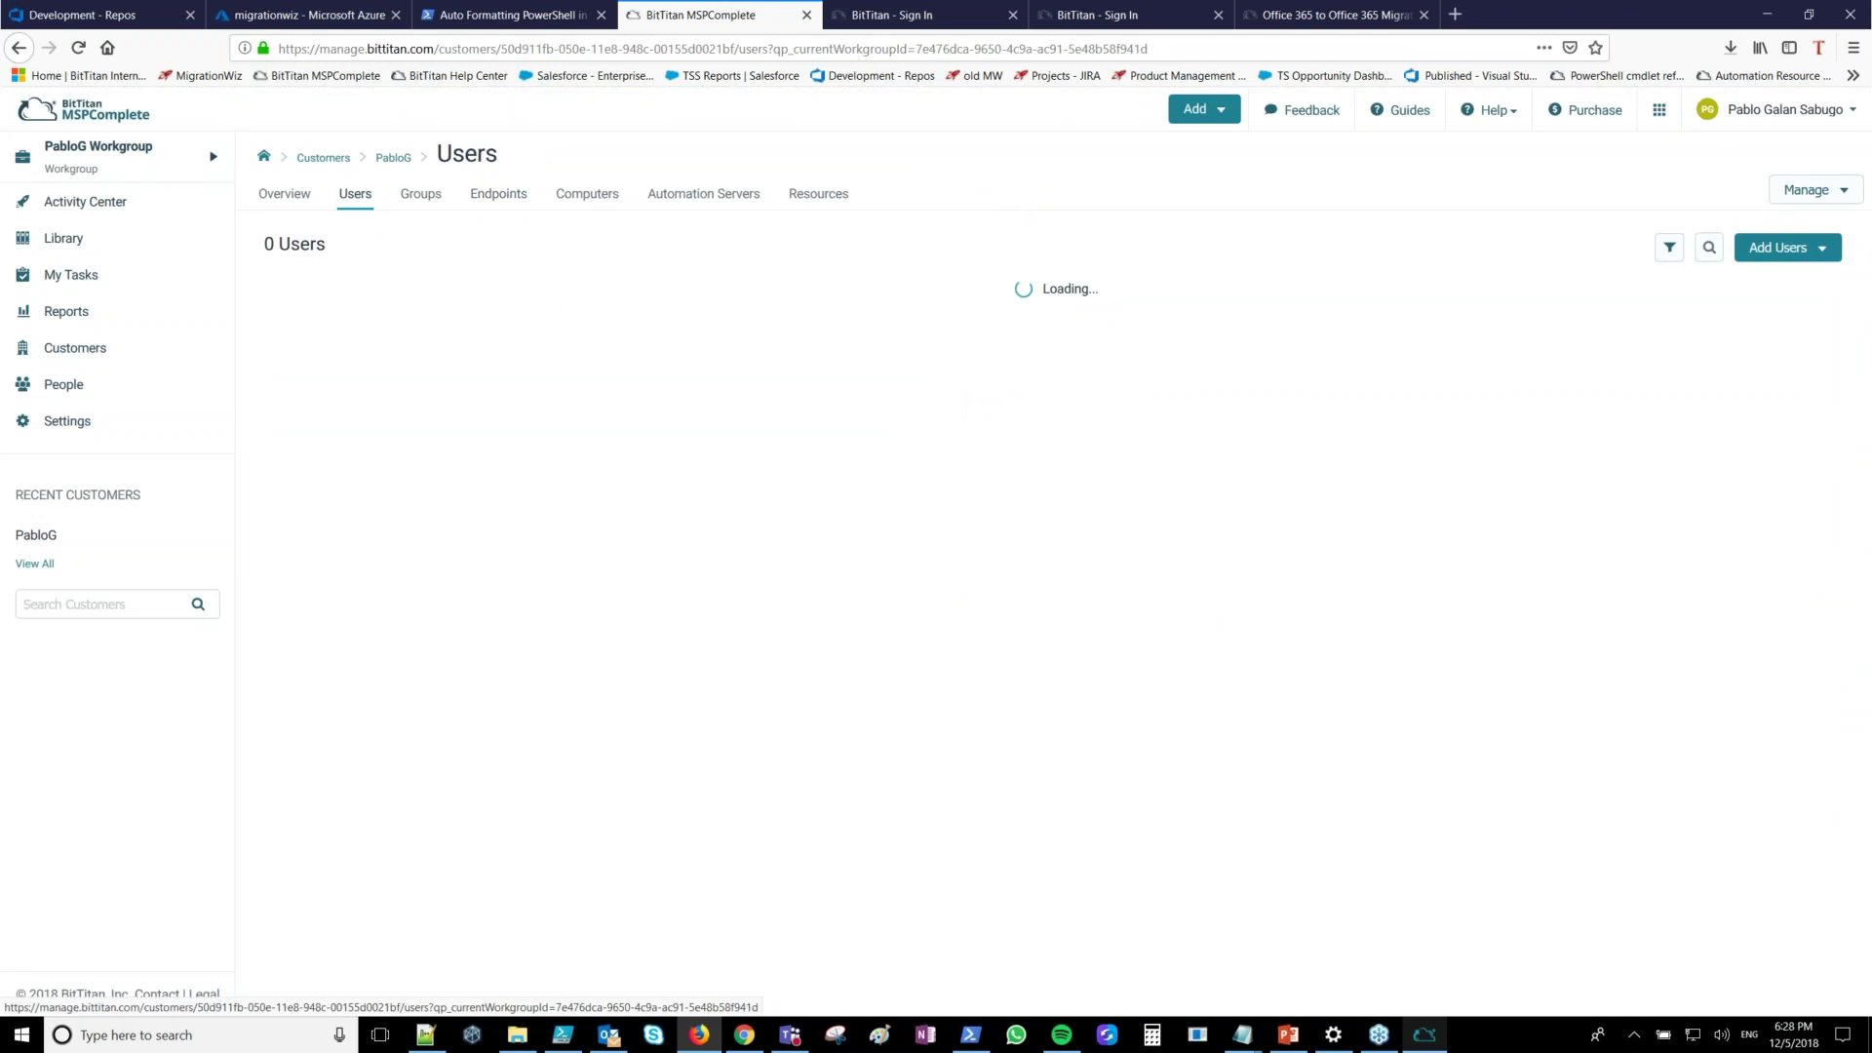
pyautogui.click(1786, 247)
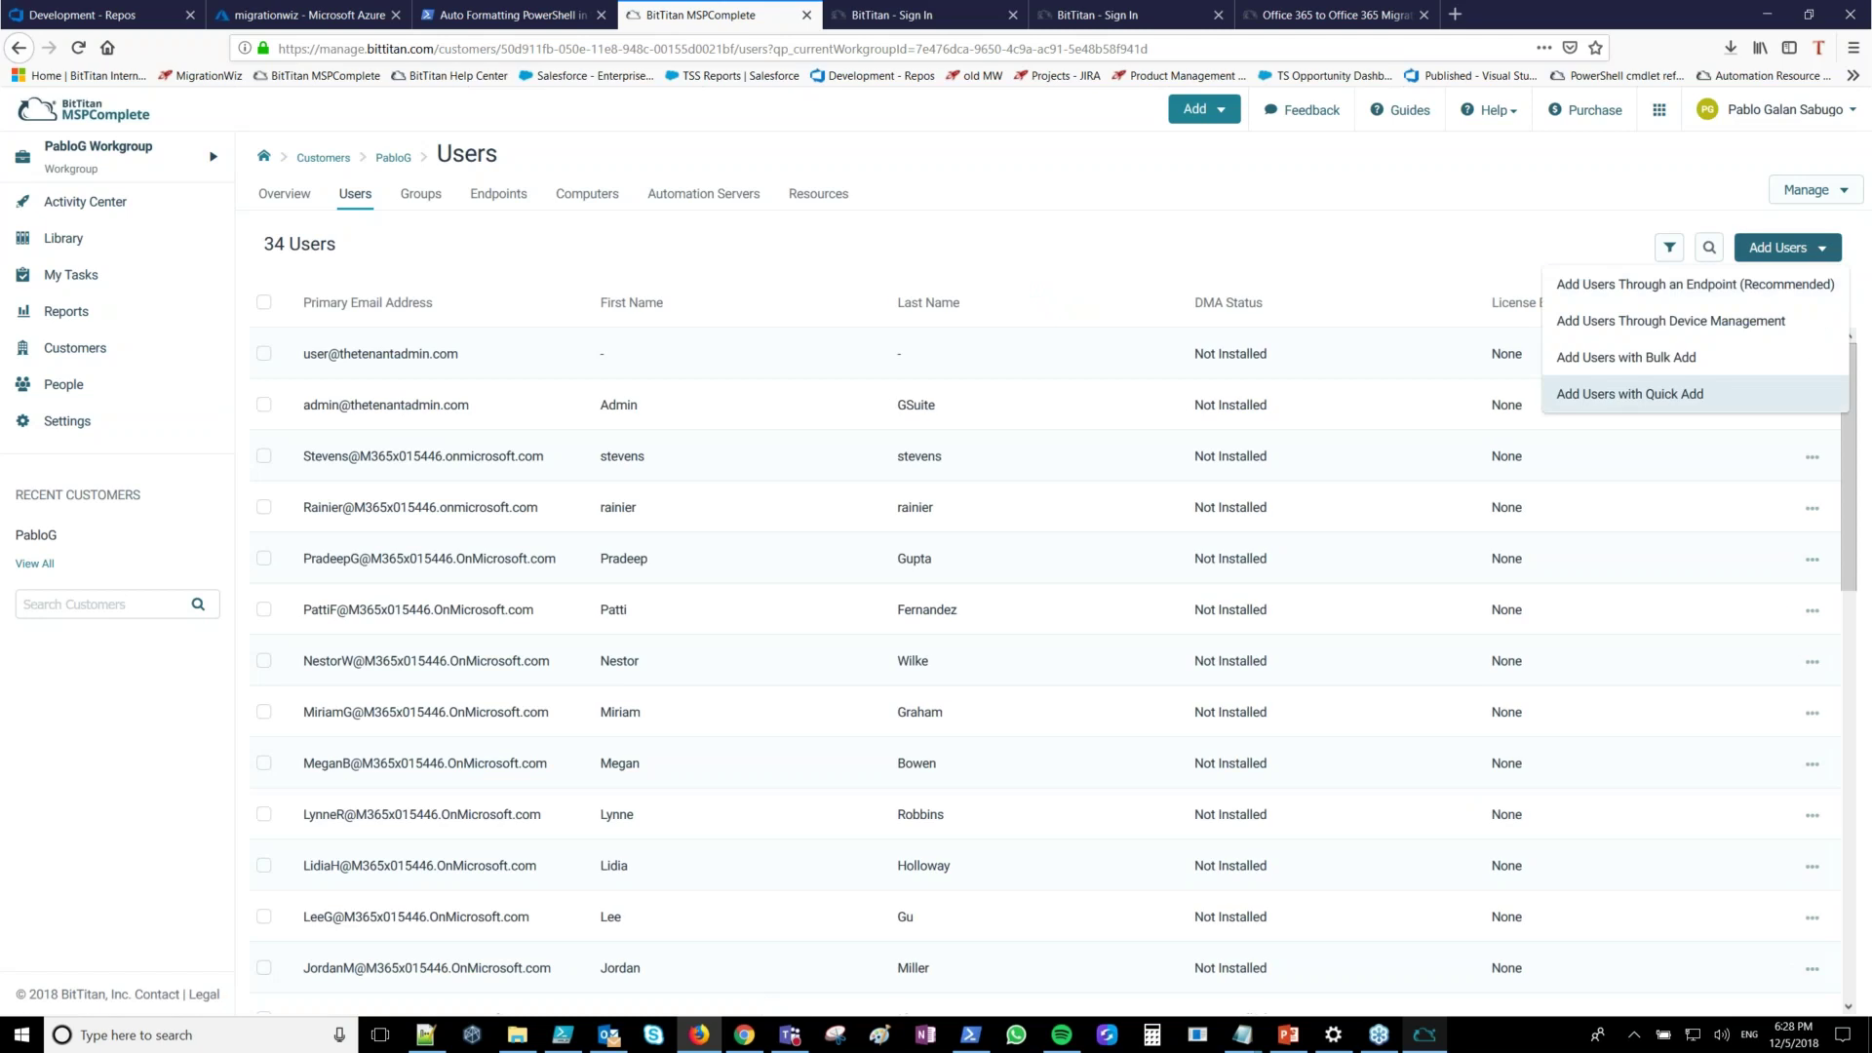
pyautogui.click(1629, 393)
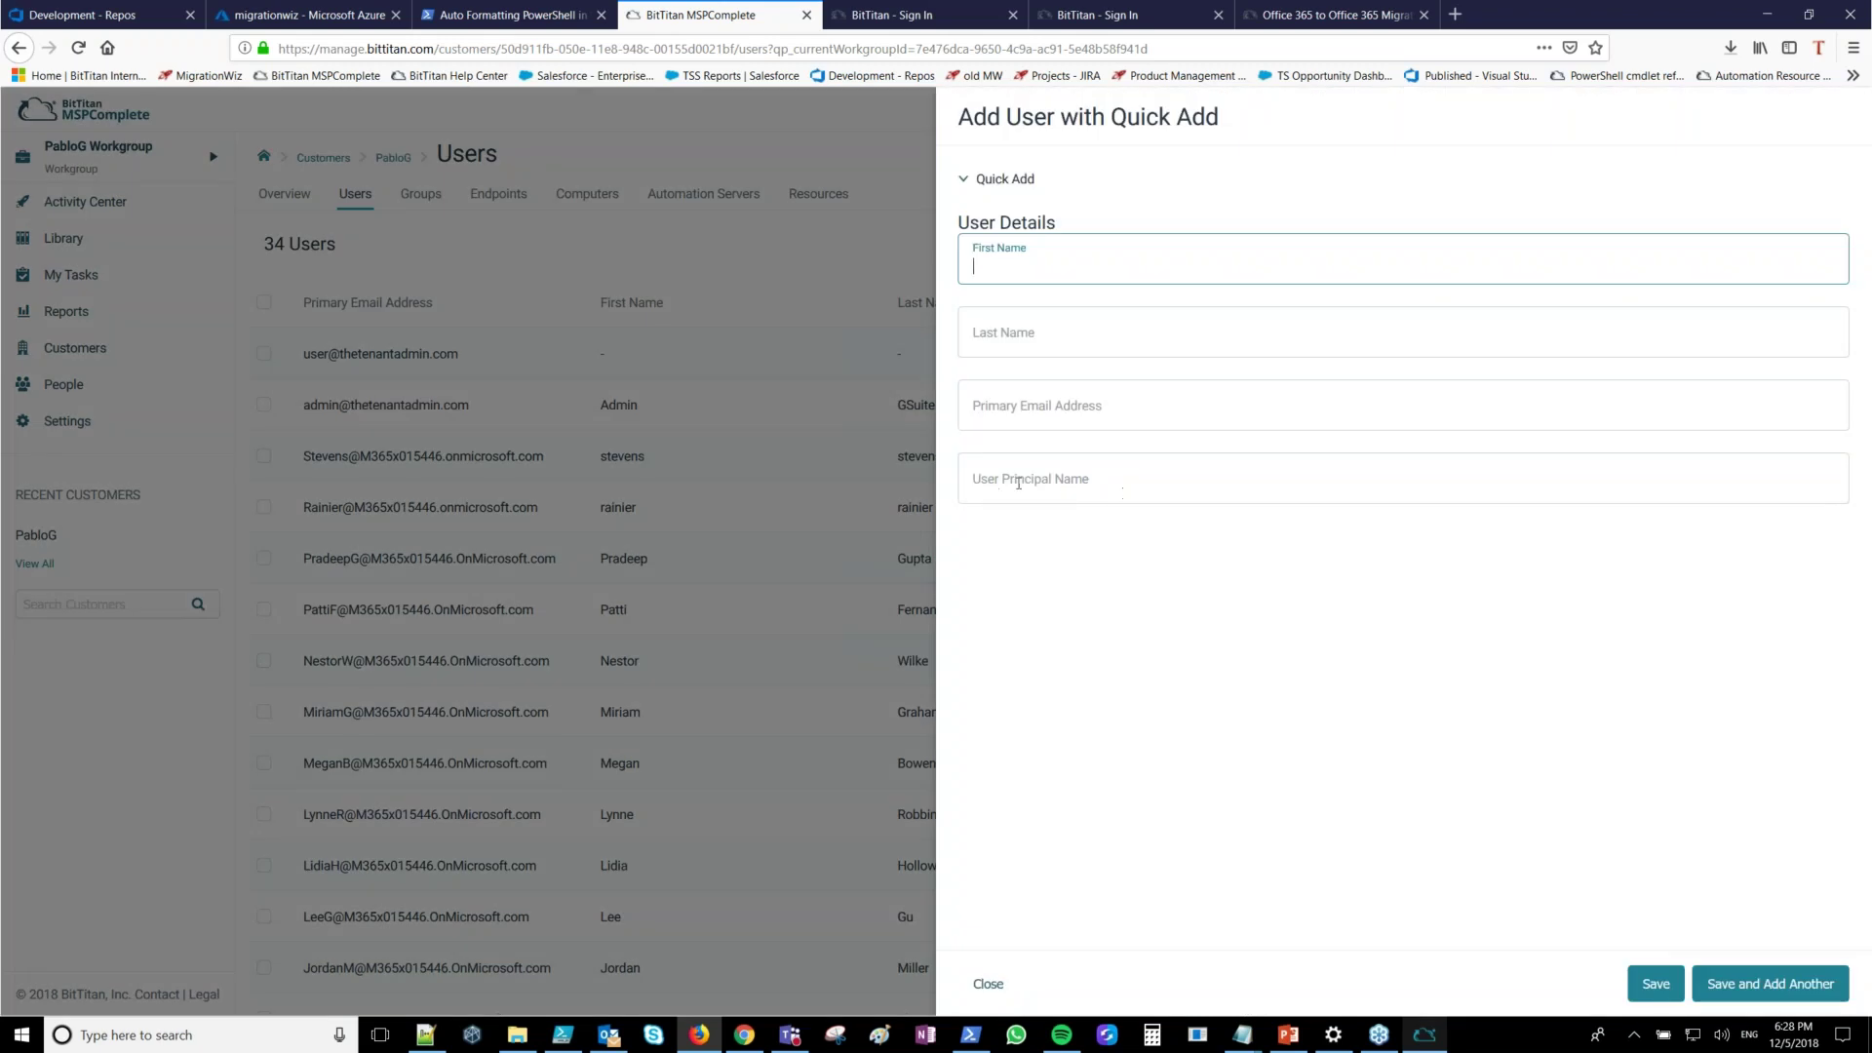
pyautogui.click(1019, 483)
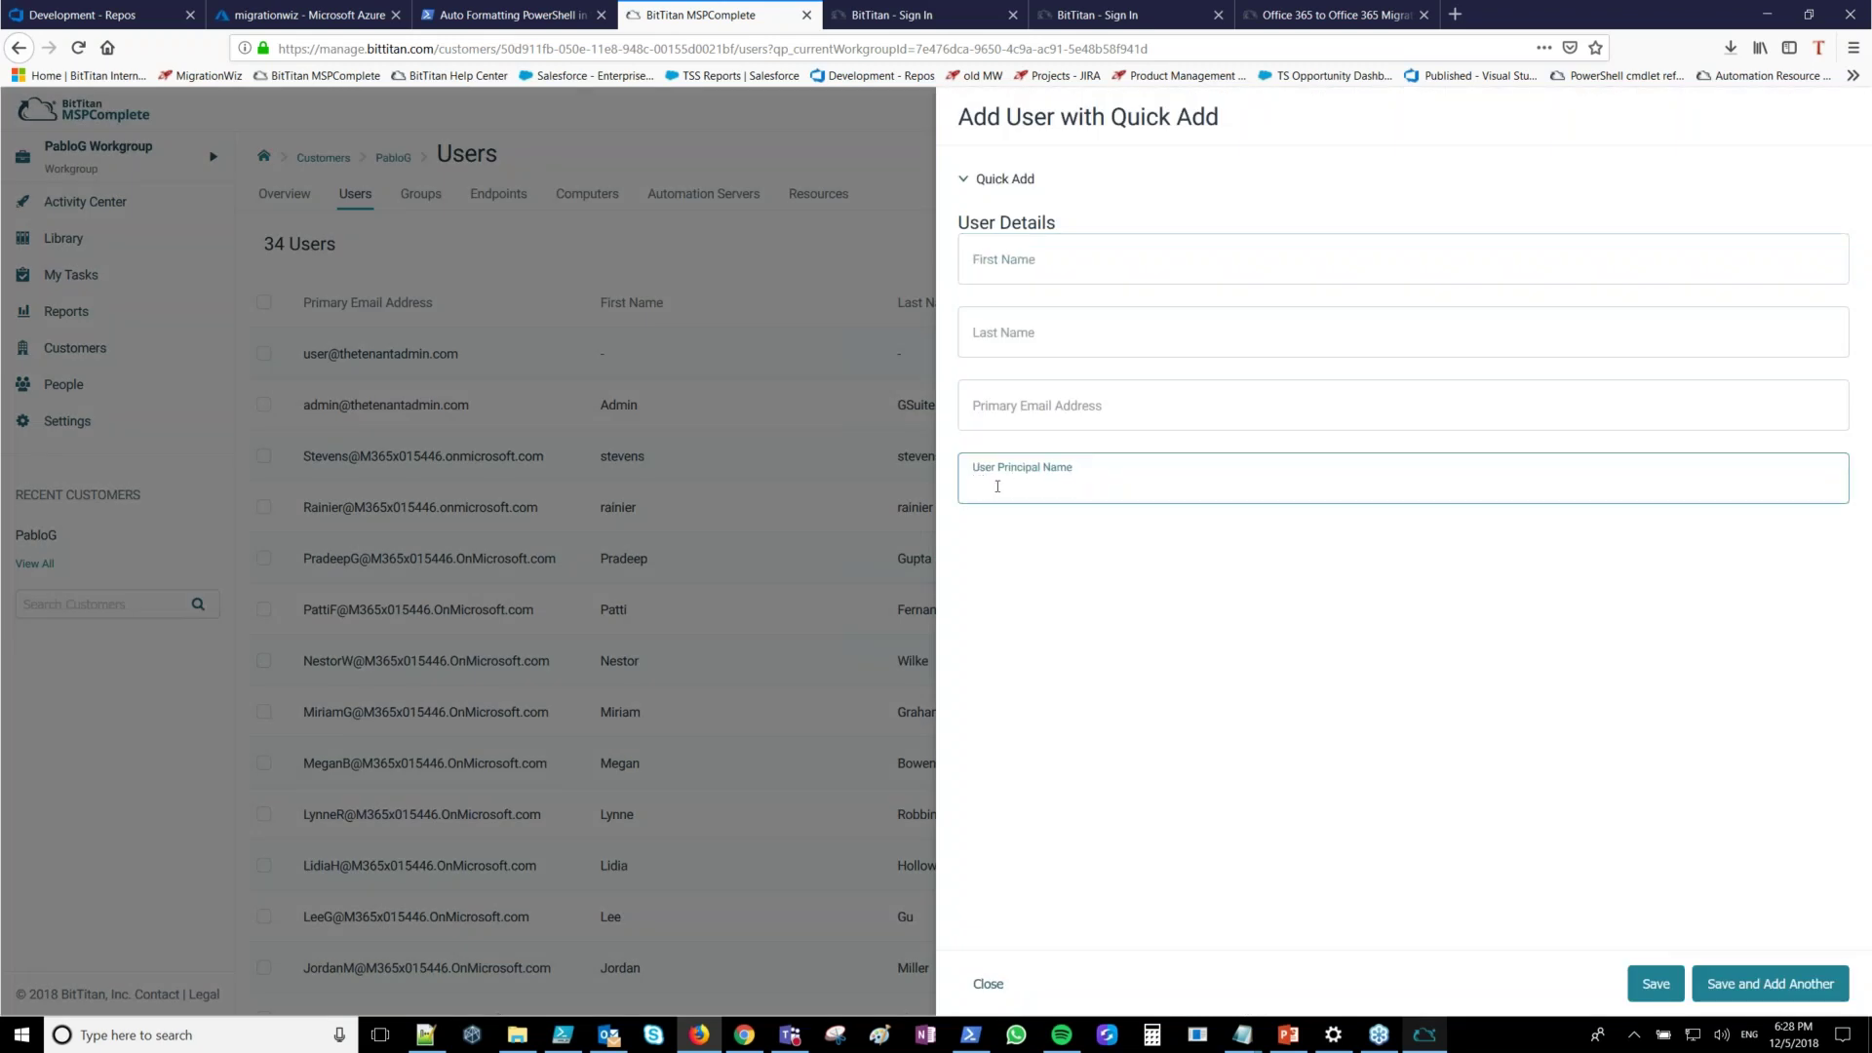
# Close Quick Add, inspect the Bulk Add grid's Email Address and First Name cells, then close it
pyautogui.click(988, 983)
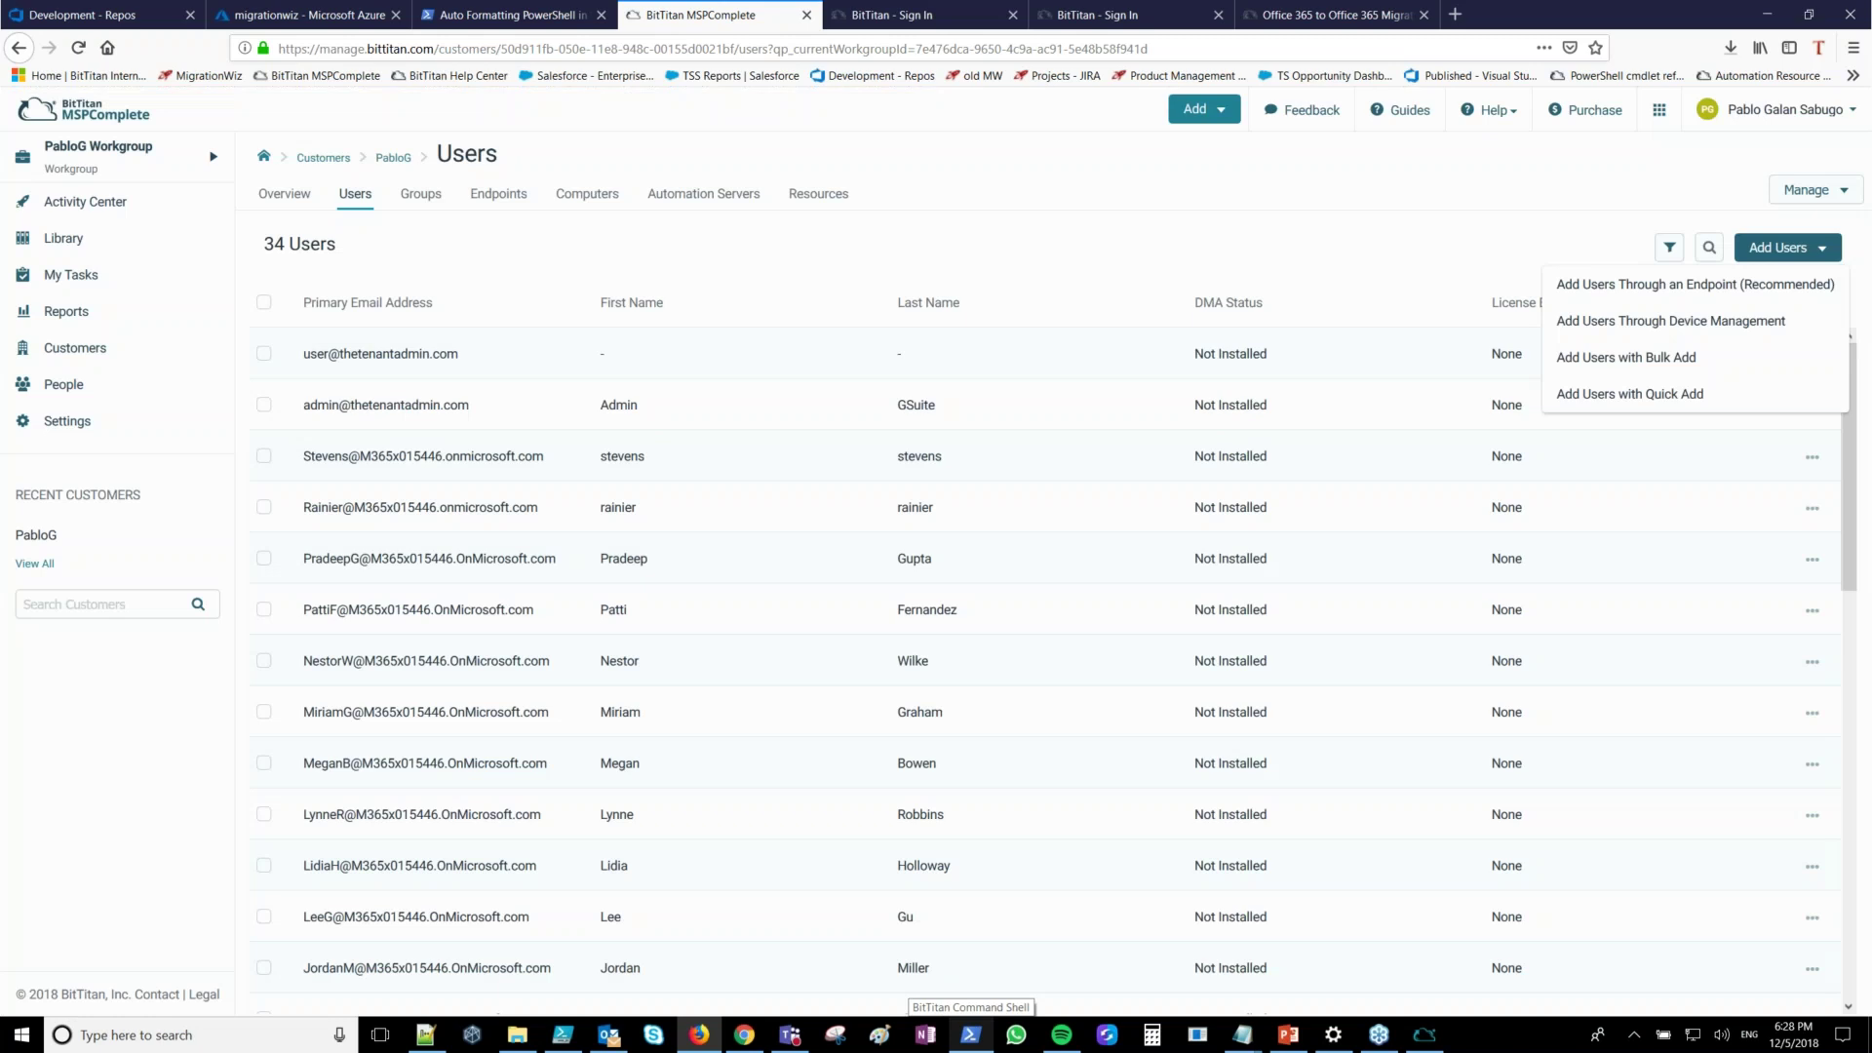
pyautogui.click(1625, 357)
pyautogui.moveTo(1074, 329); pyautogui.dragTo(1073, 448)
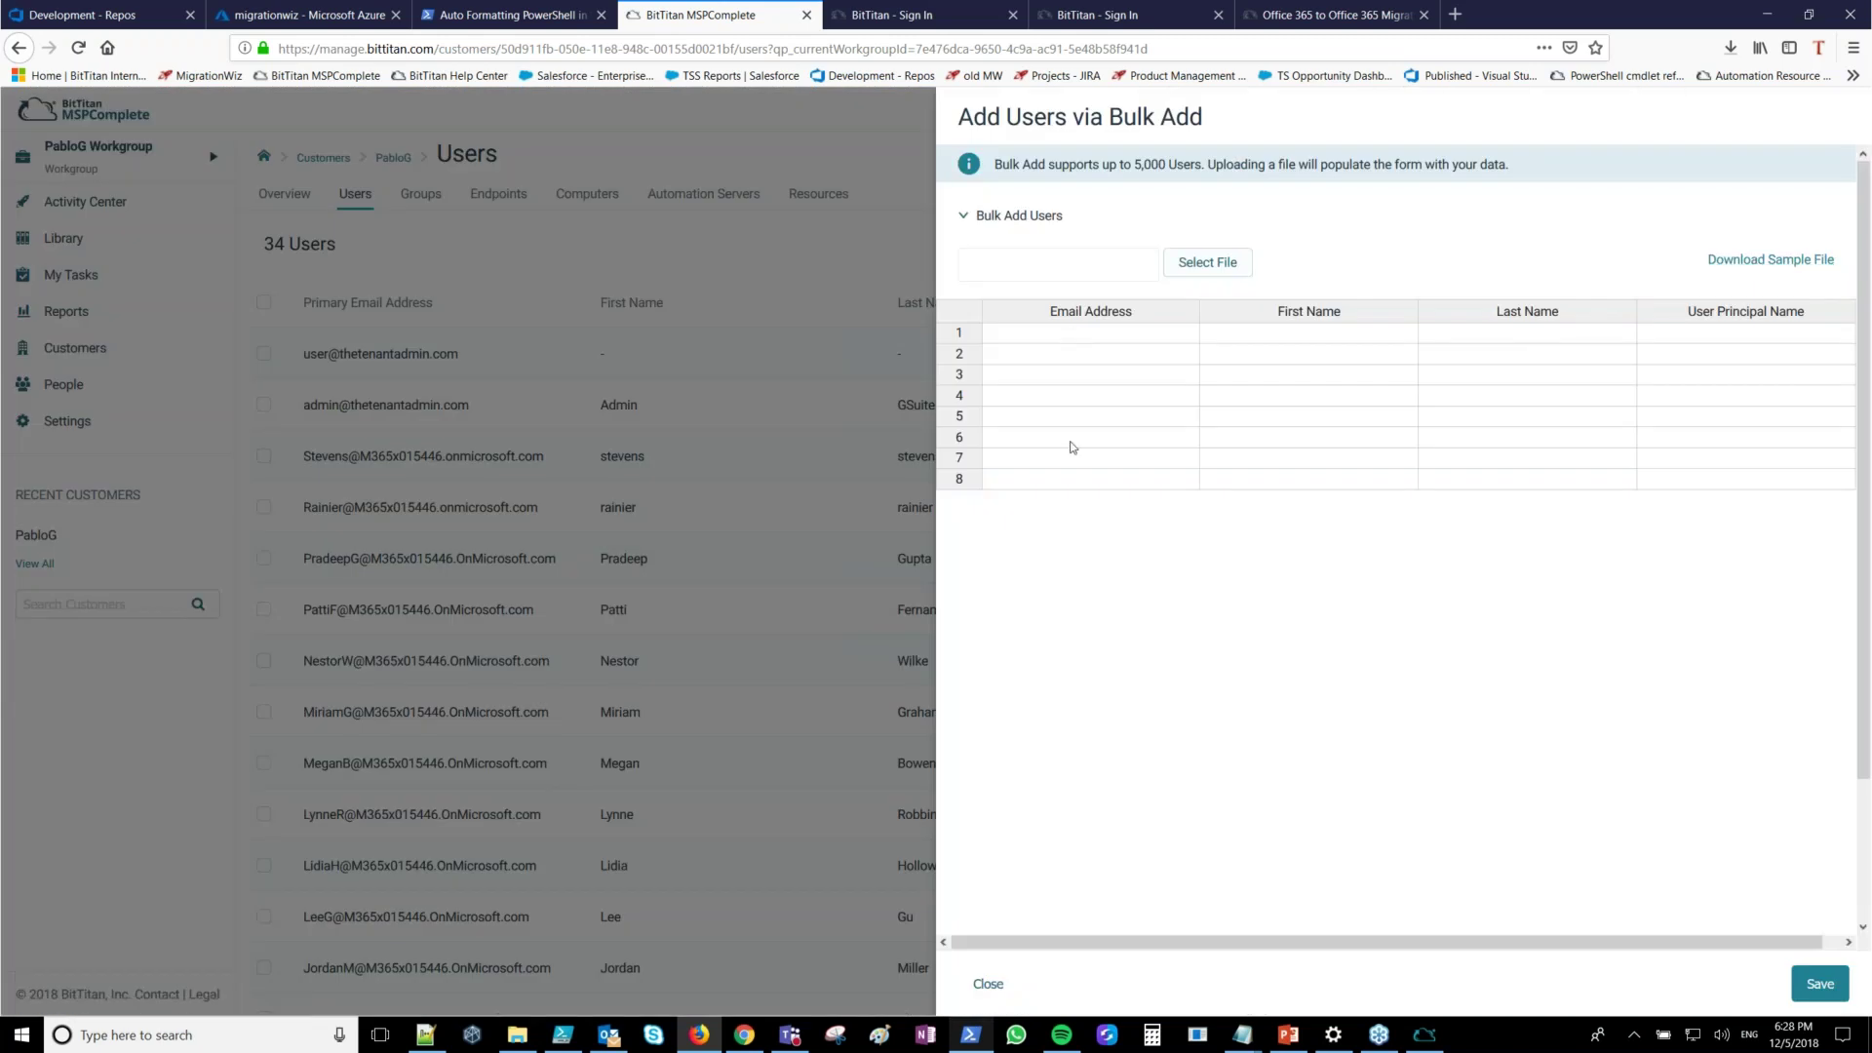
pyautogui.moveTo(1353, 333); pyautogui.dragTo(1355, 458)
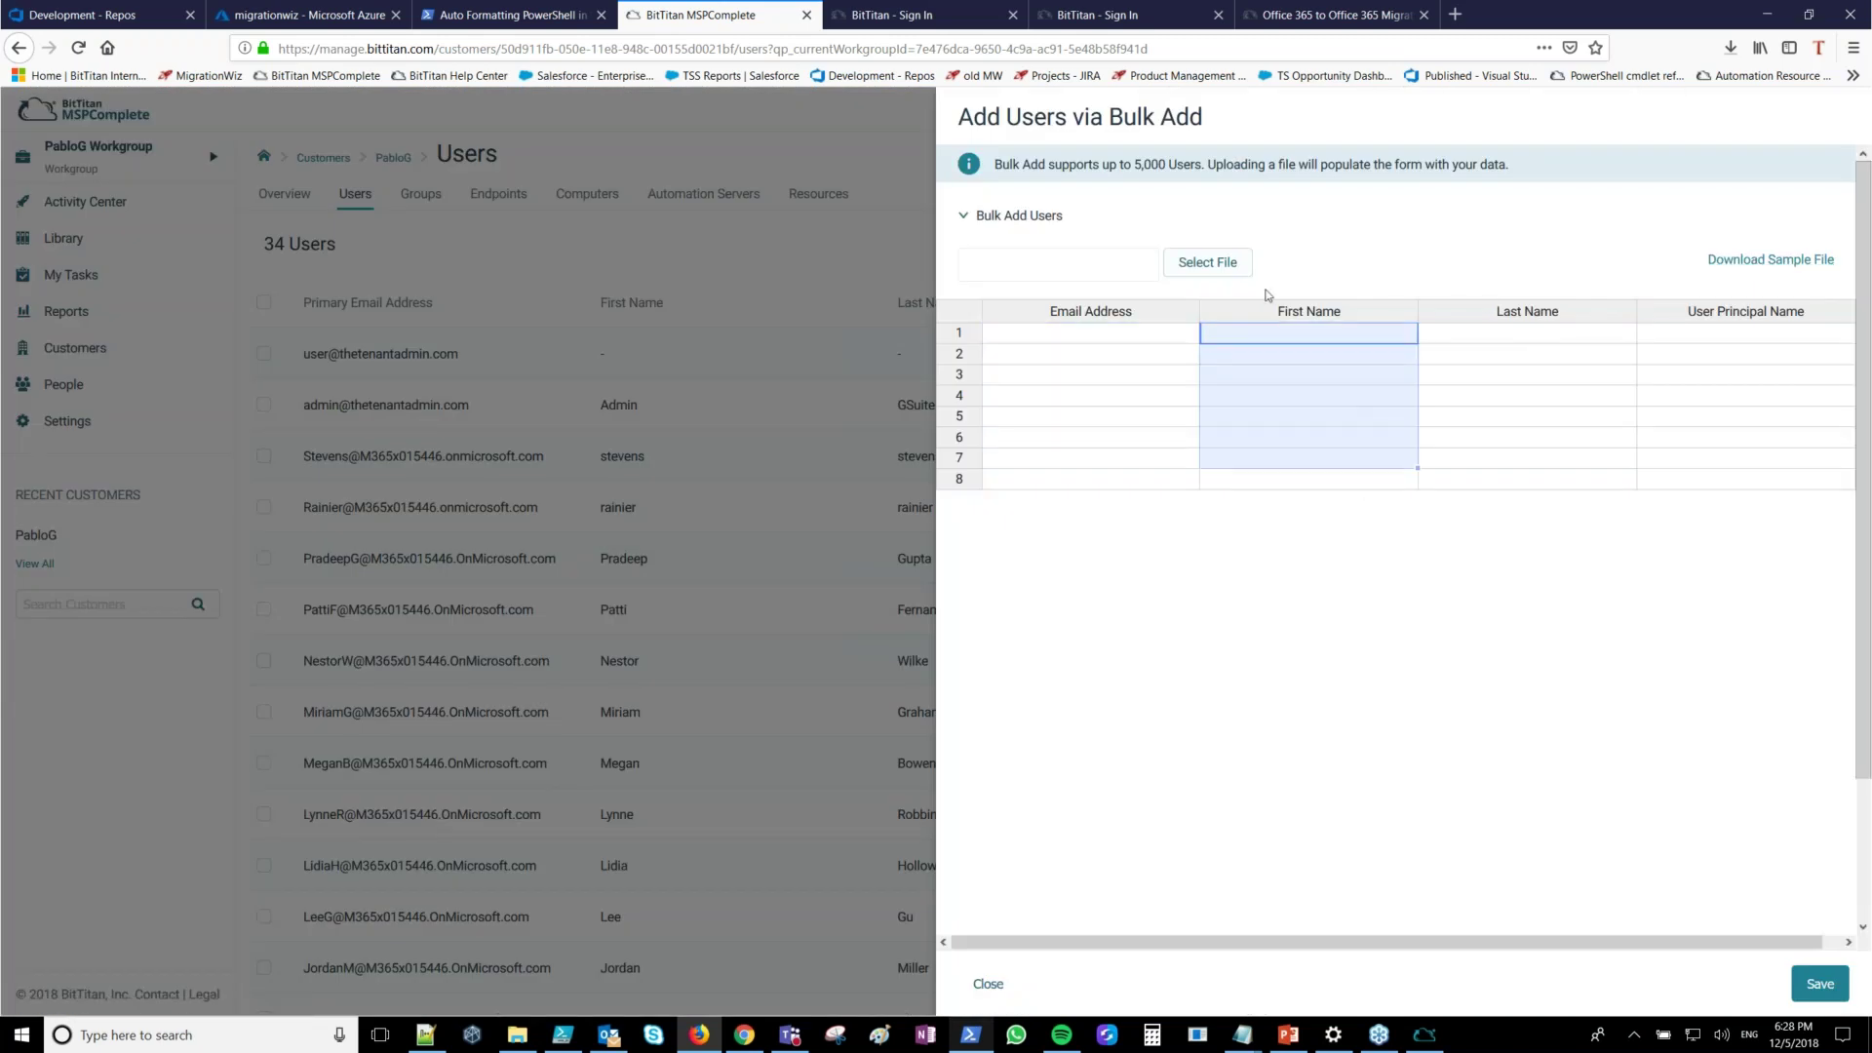
pyautogui.click(1226, 273)
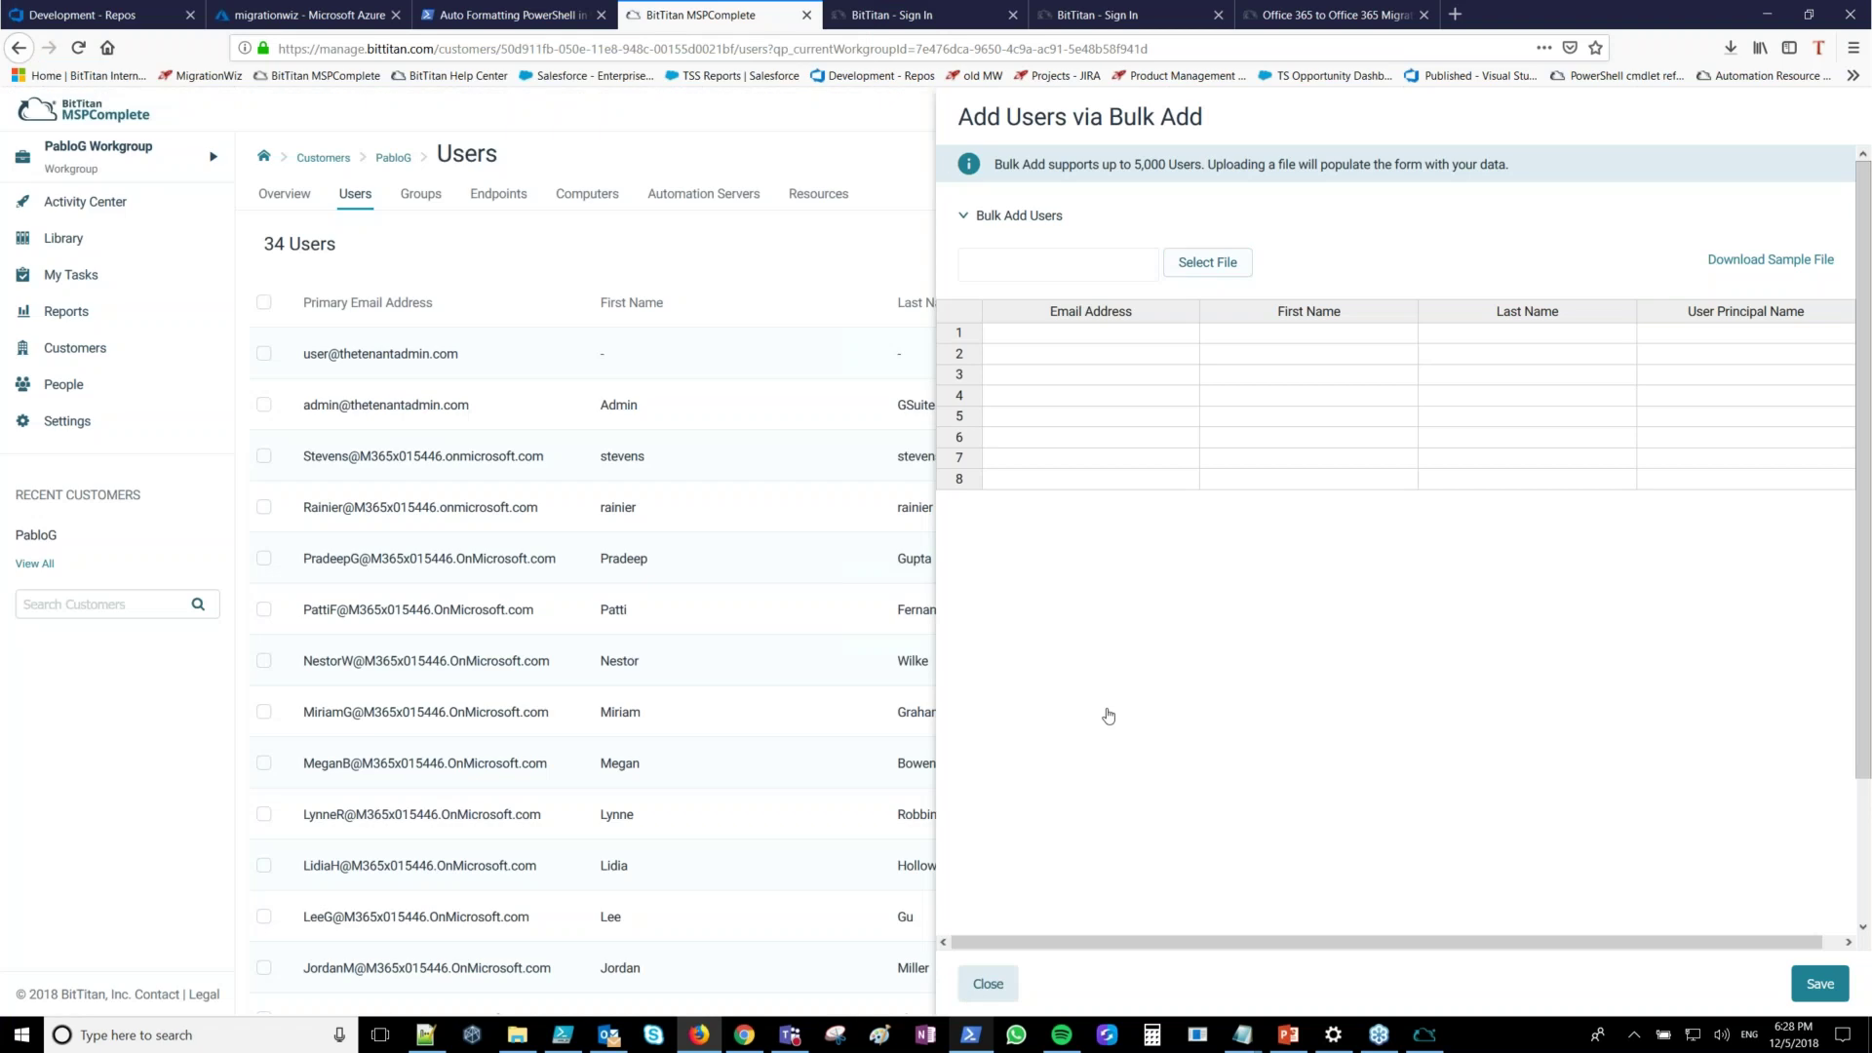
pyautogui.click(1784, 247)
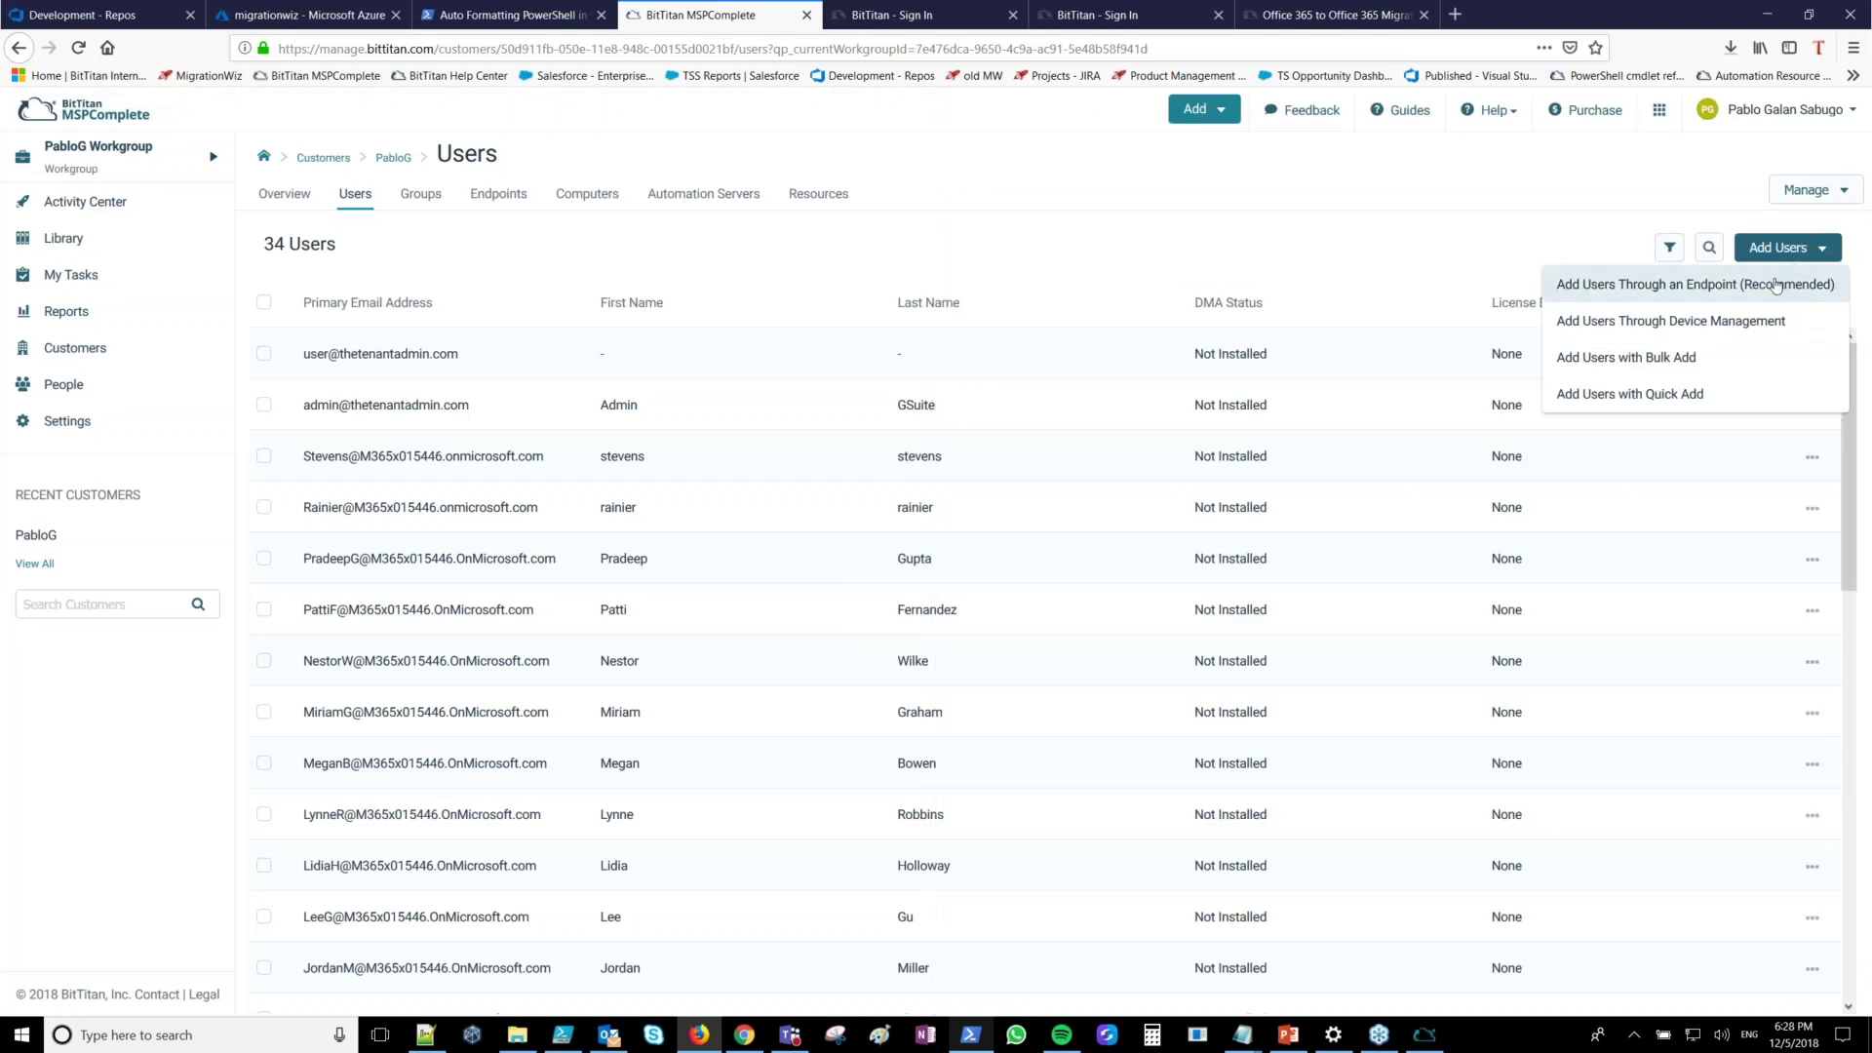
pyautogui.click(1698, 285)
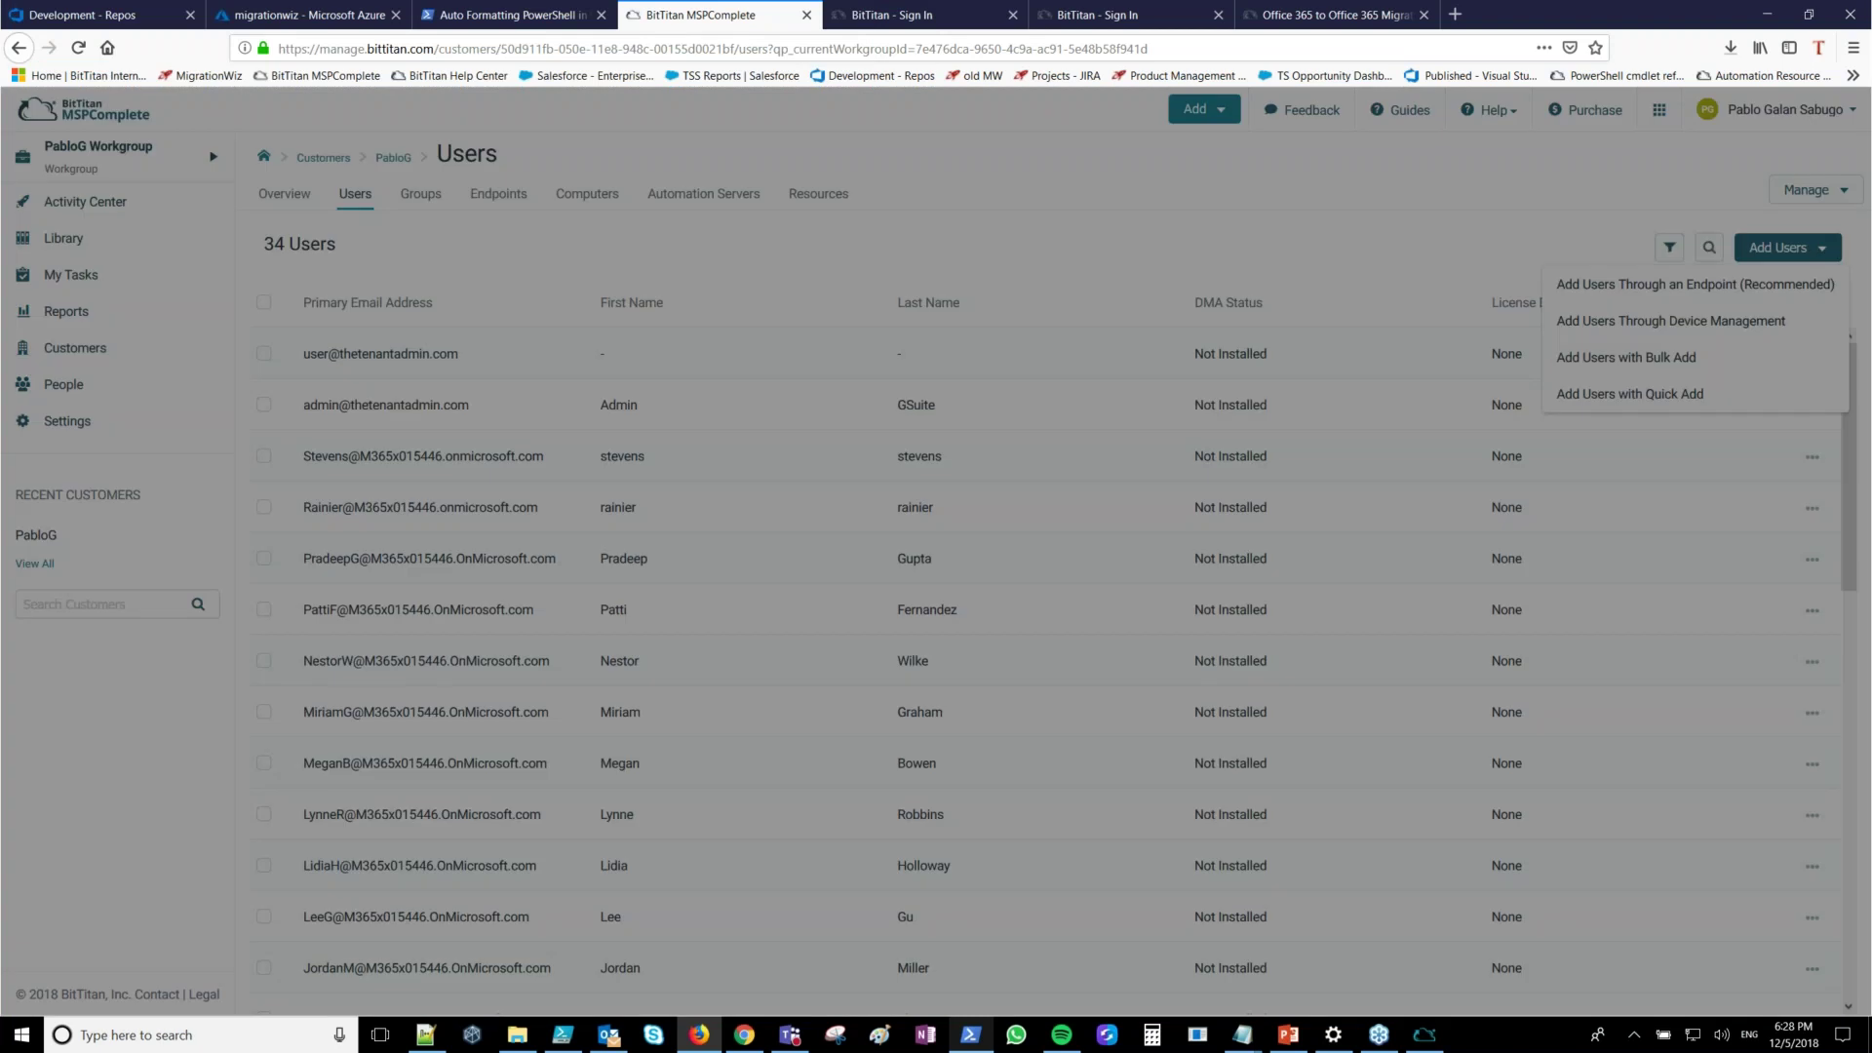
pyautogui.click(1072, 548)
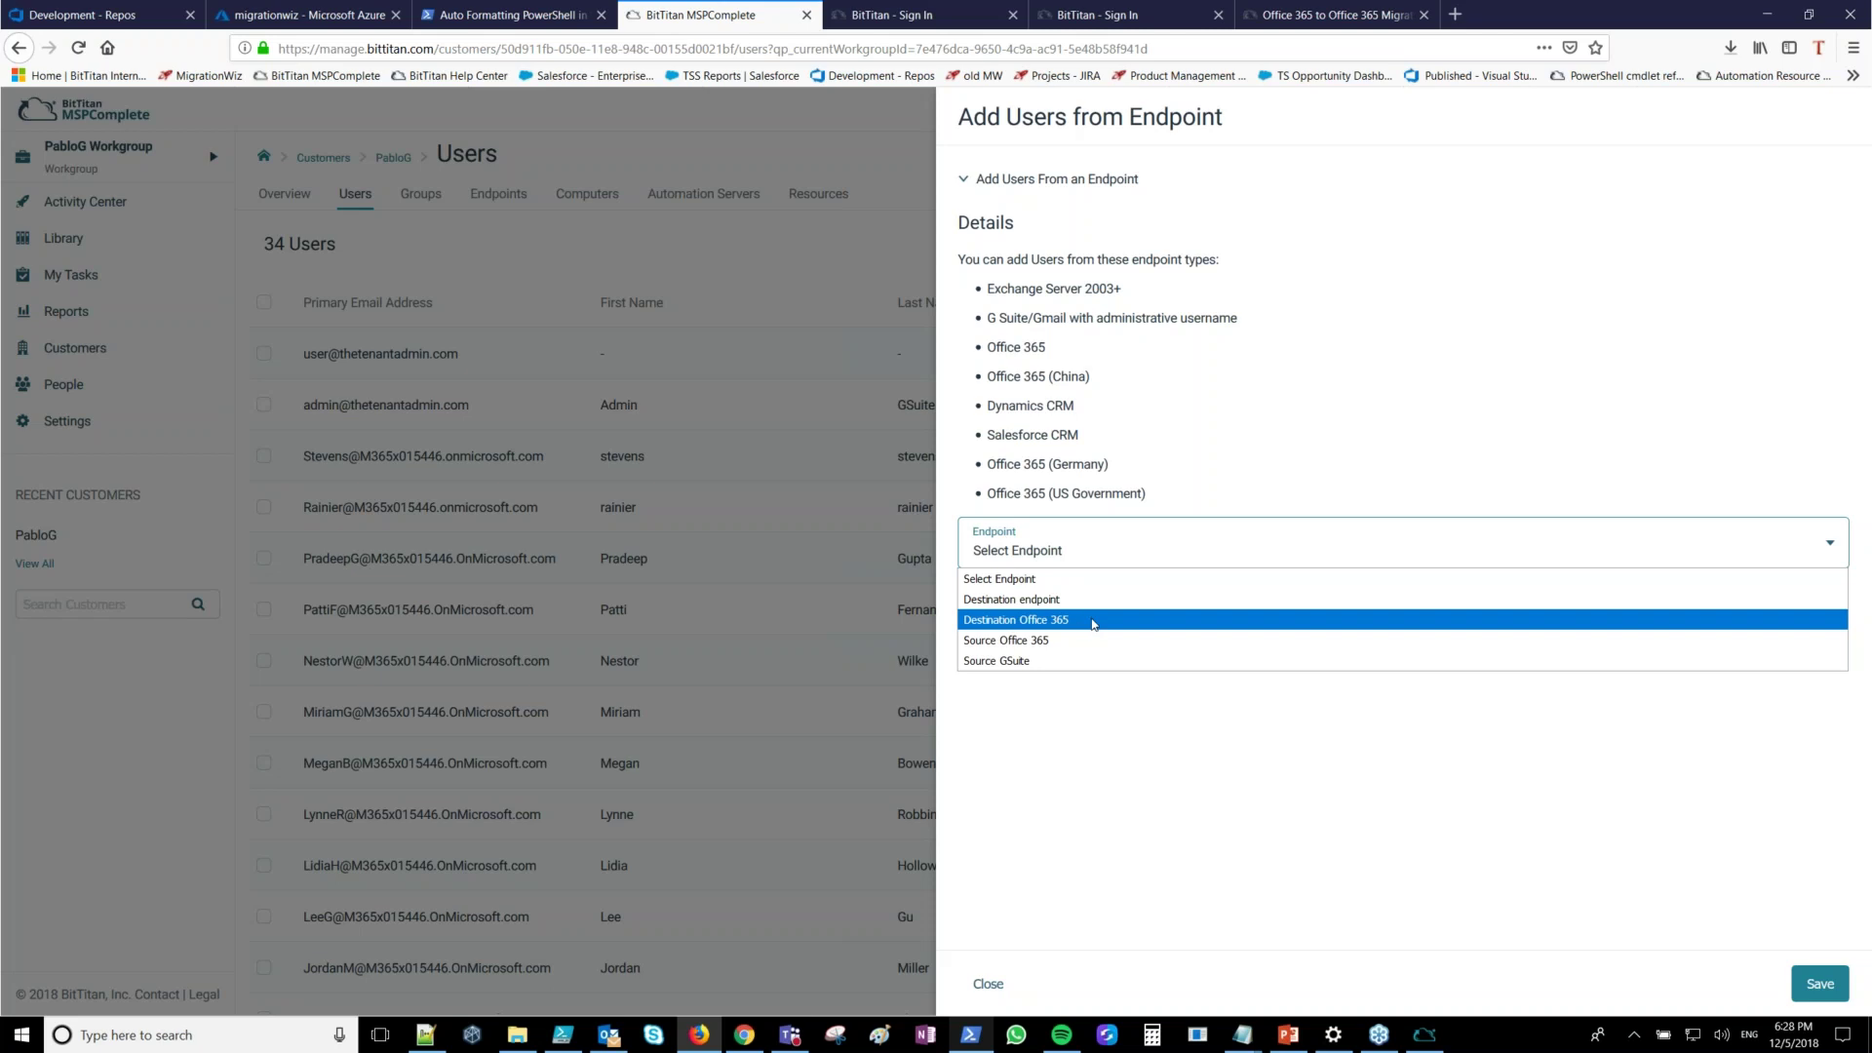
pyautogui.click(1079, 640)
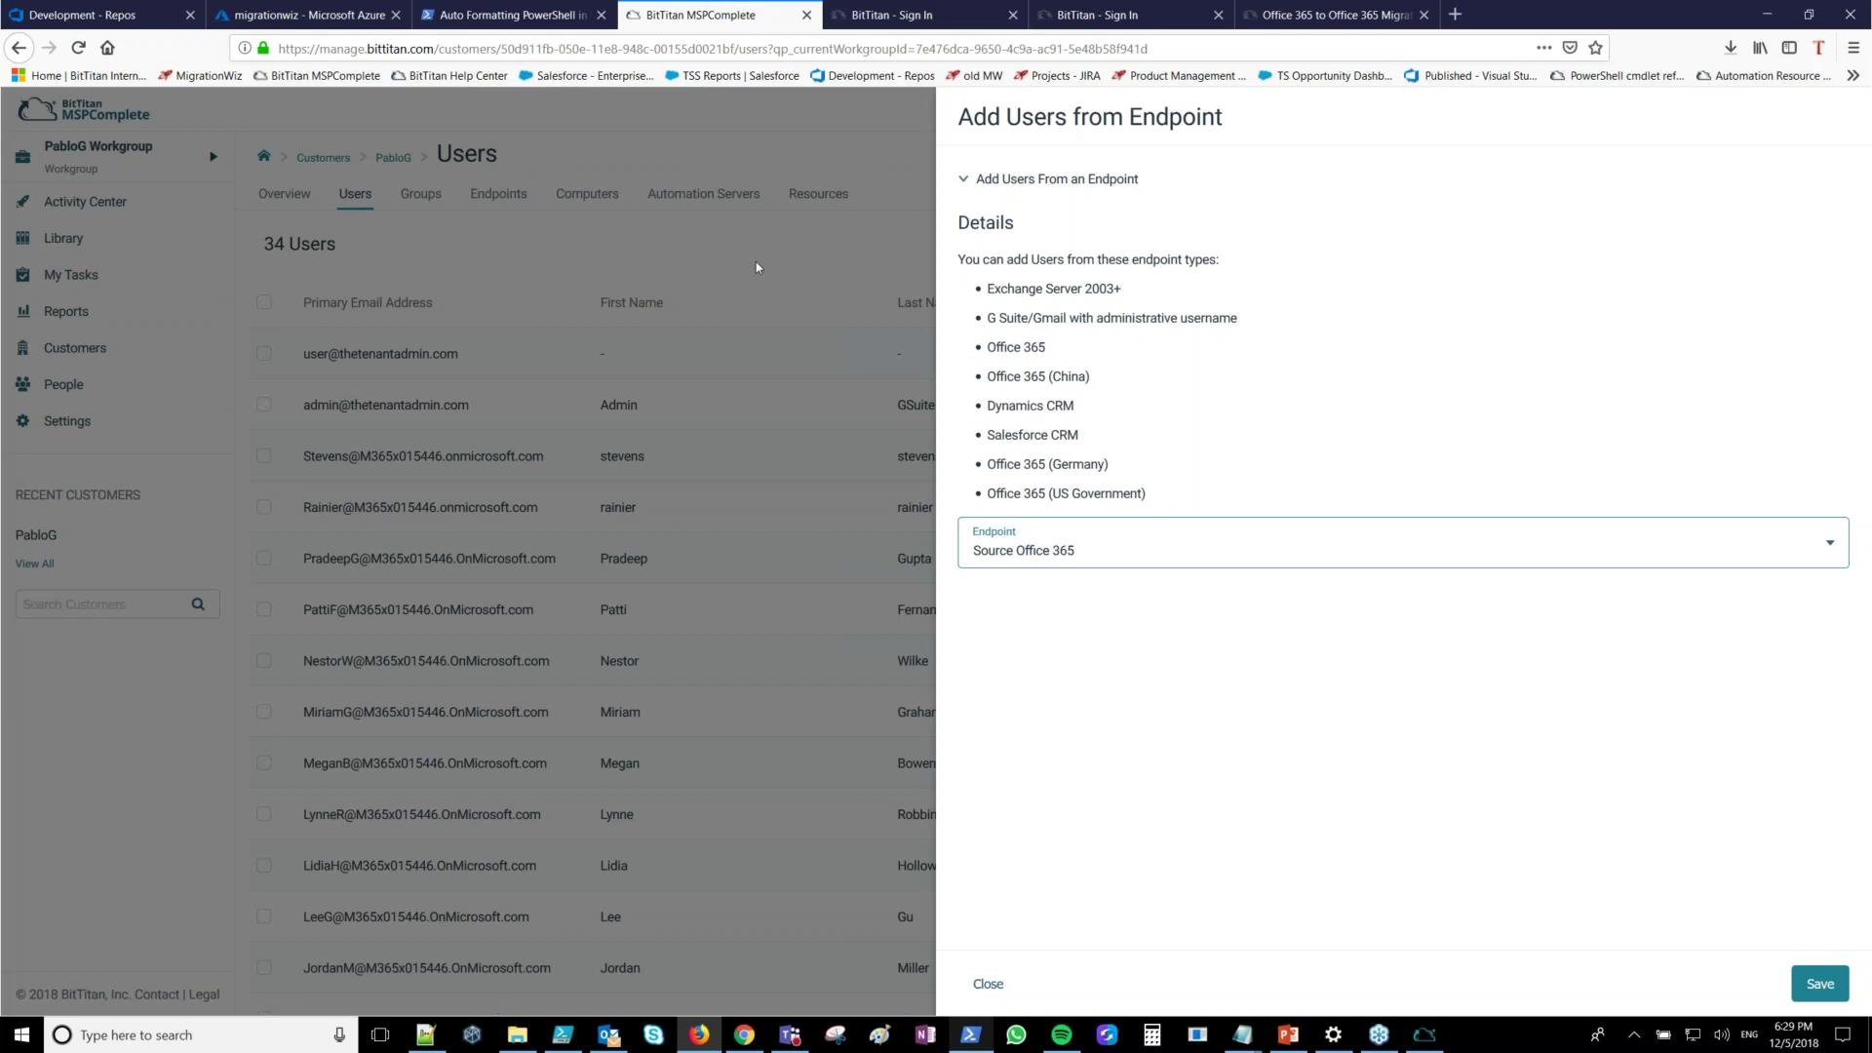
pyautogui.click(536, 386)
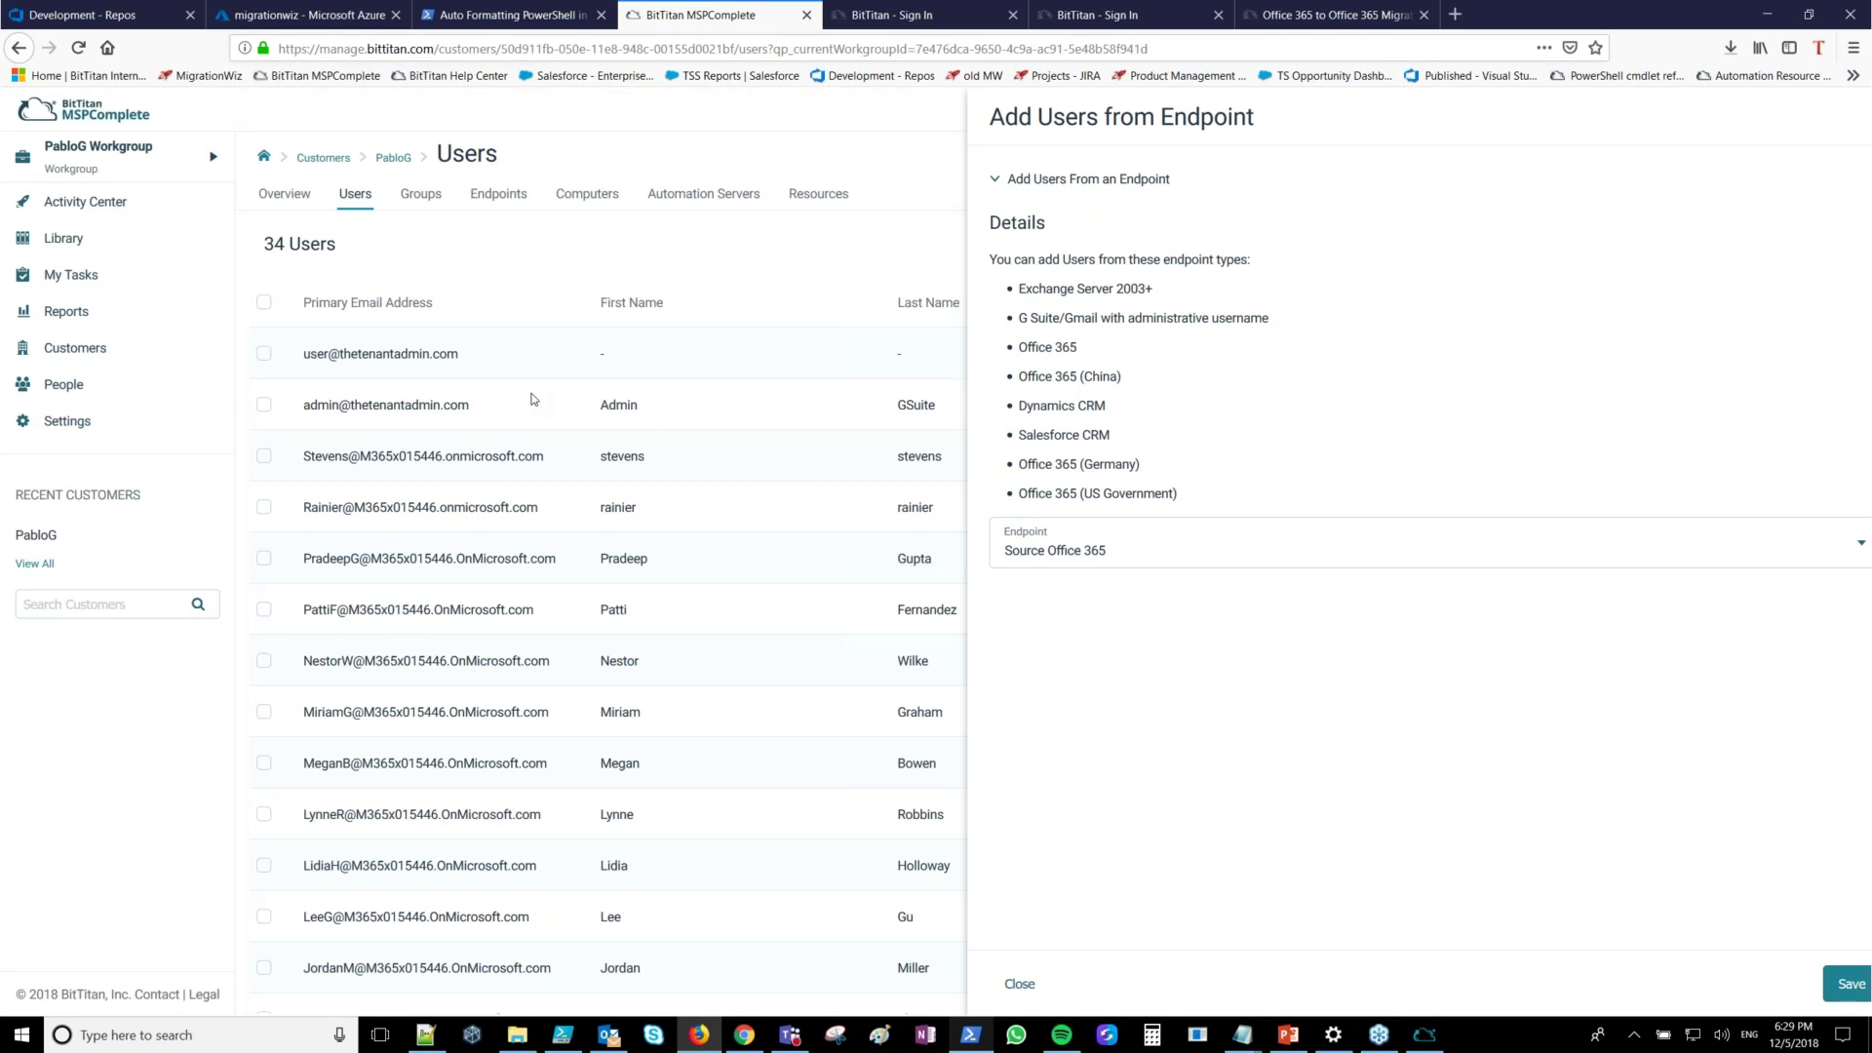
pyautogui.click(534, 398)
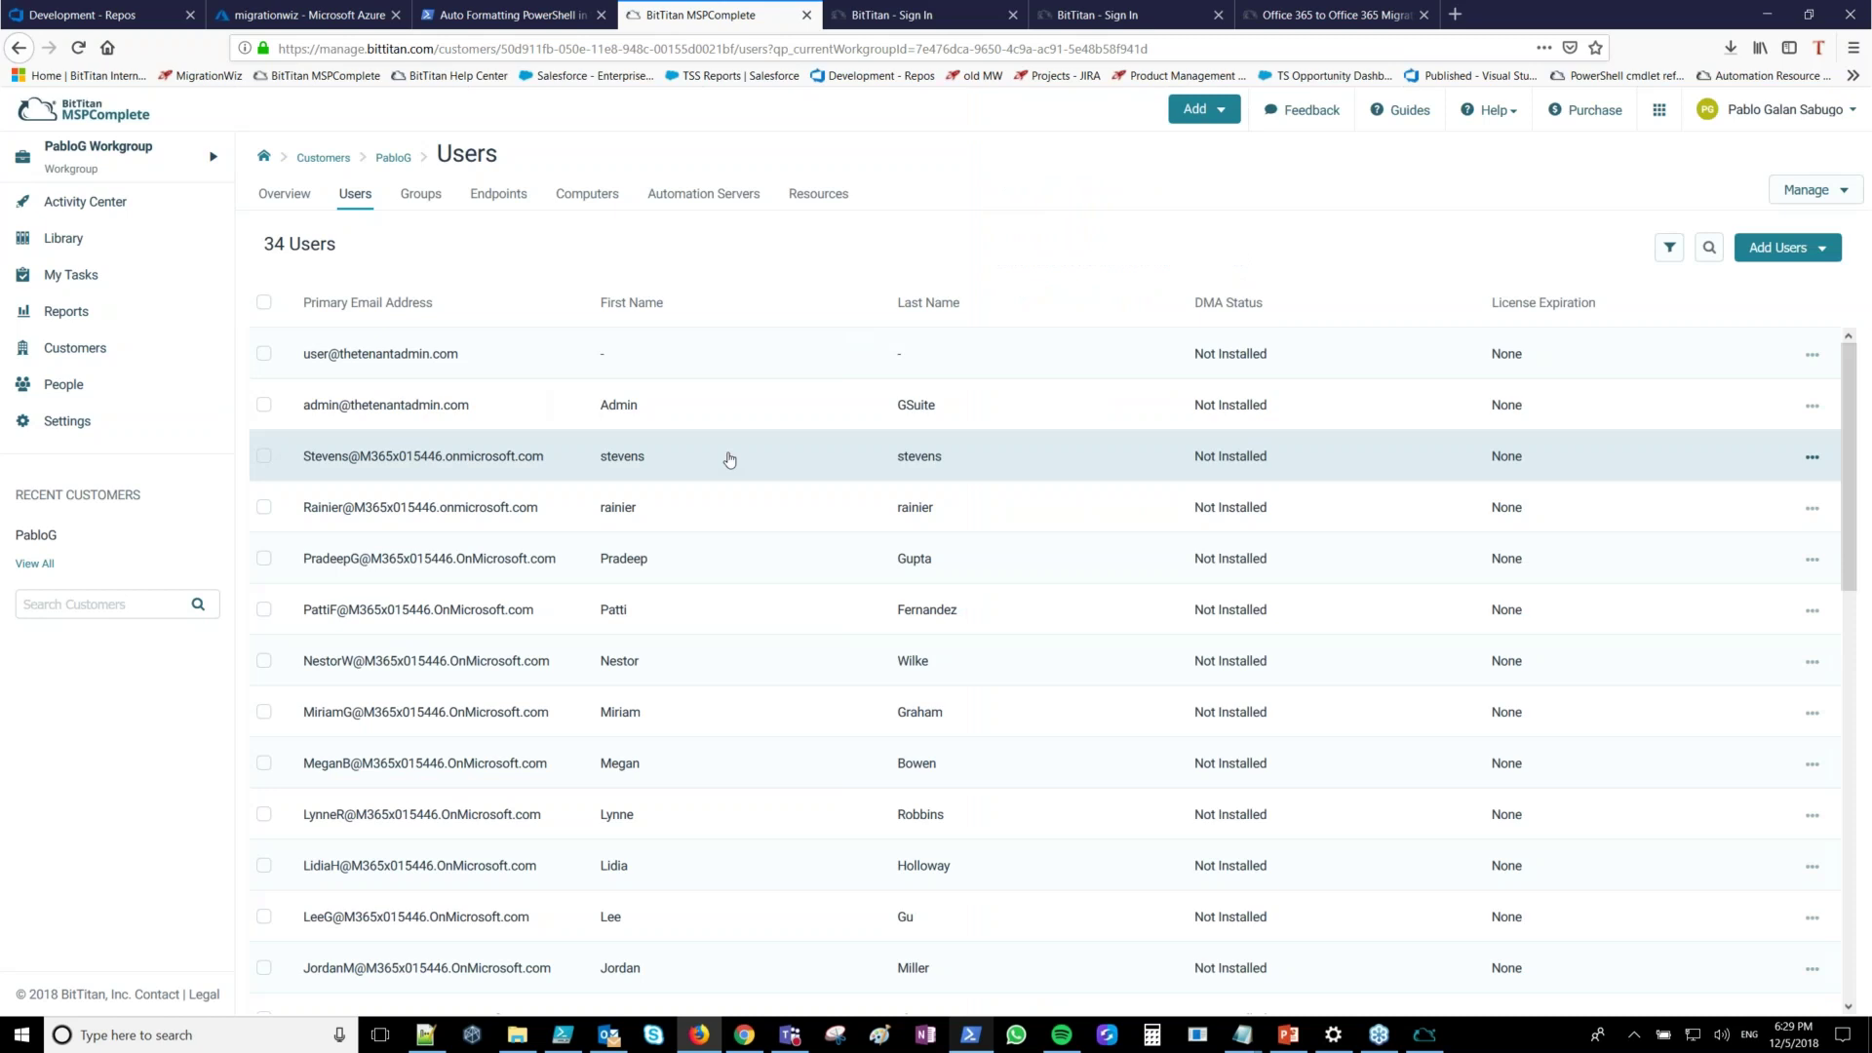
pyautogui.moveTo(1426, 118); pyautogui.dragTo(1142, 118)
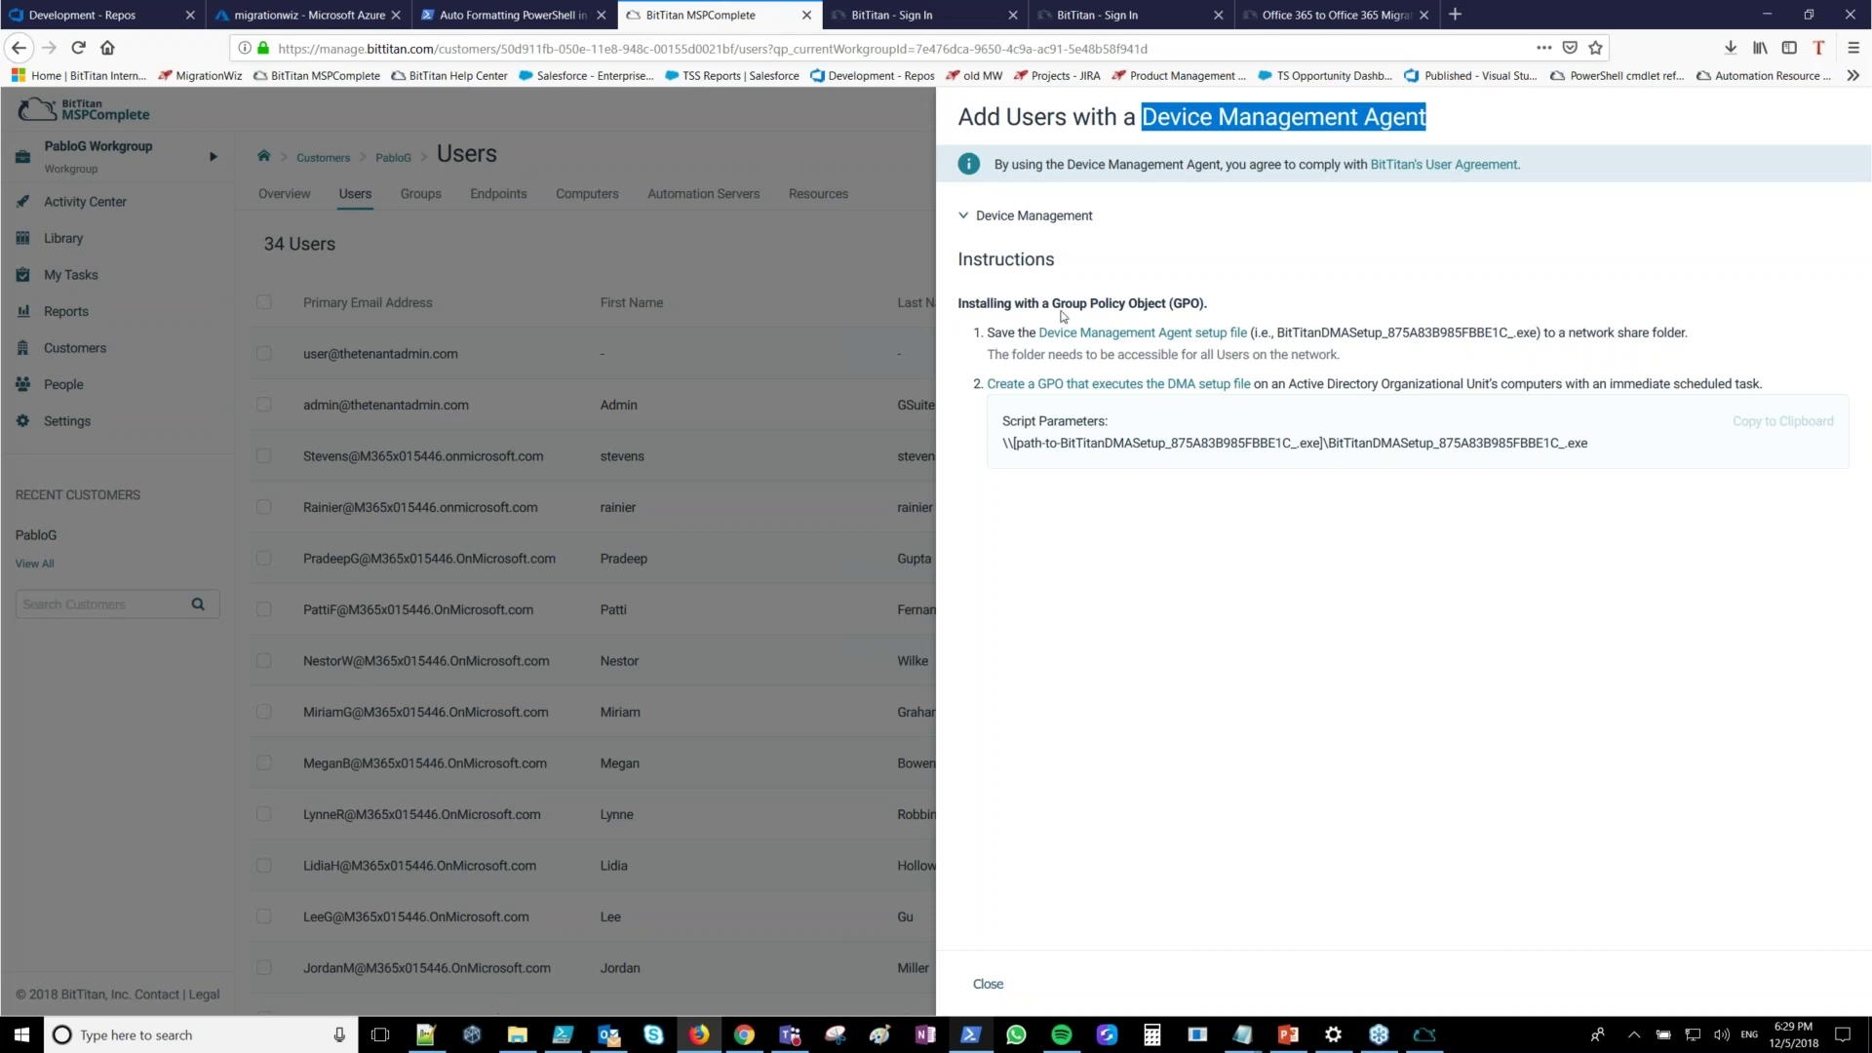
pyautogui.moveTo(1053, 304); pyautogui.dragTo(1202, 304)
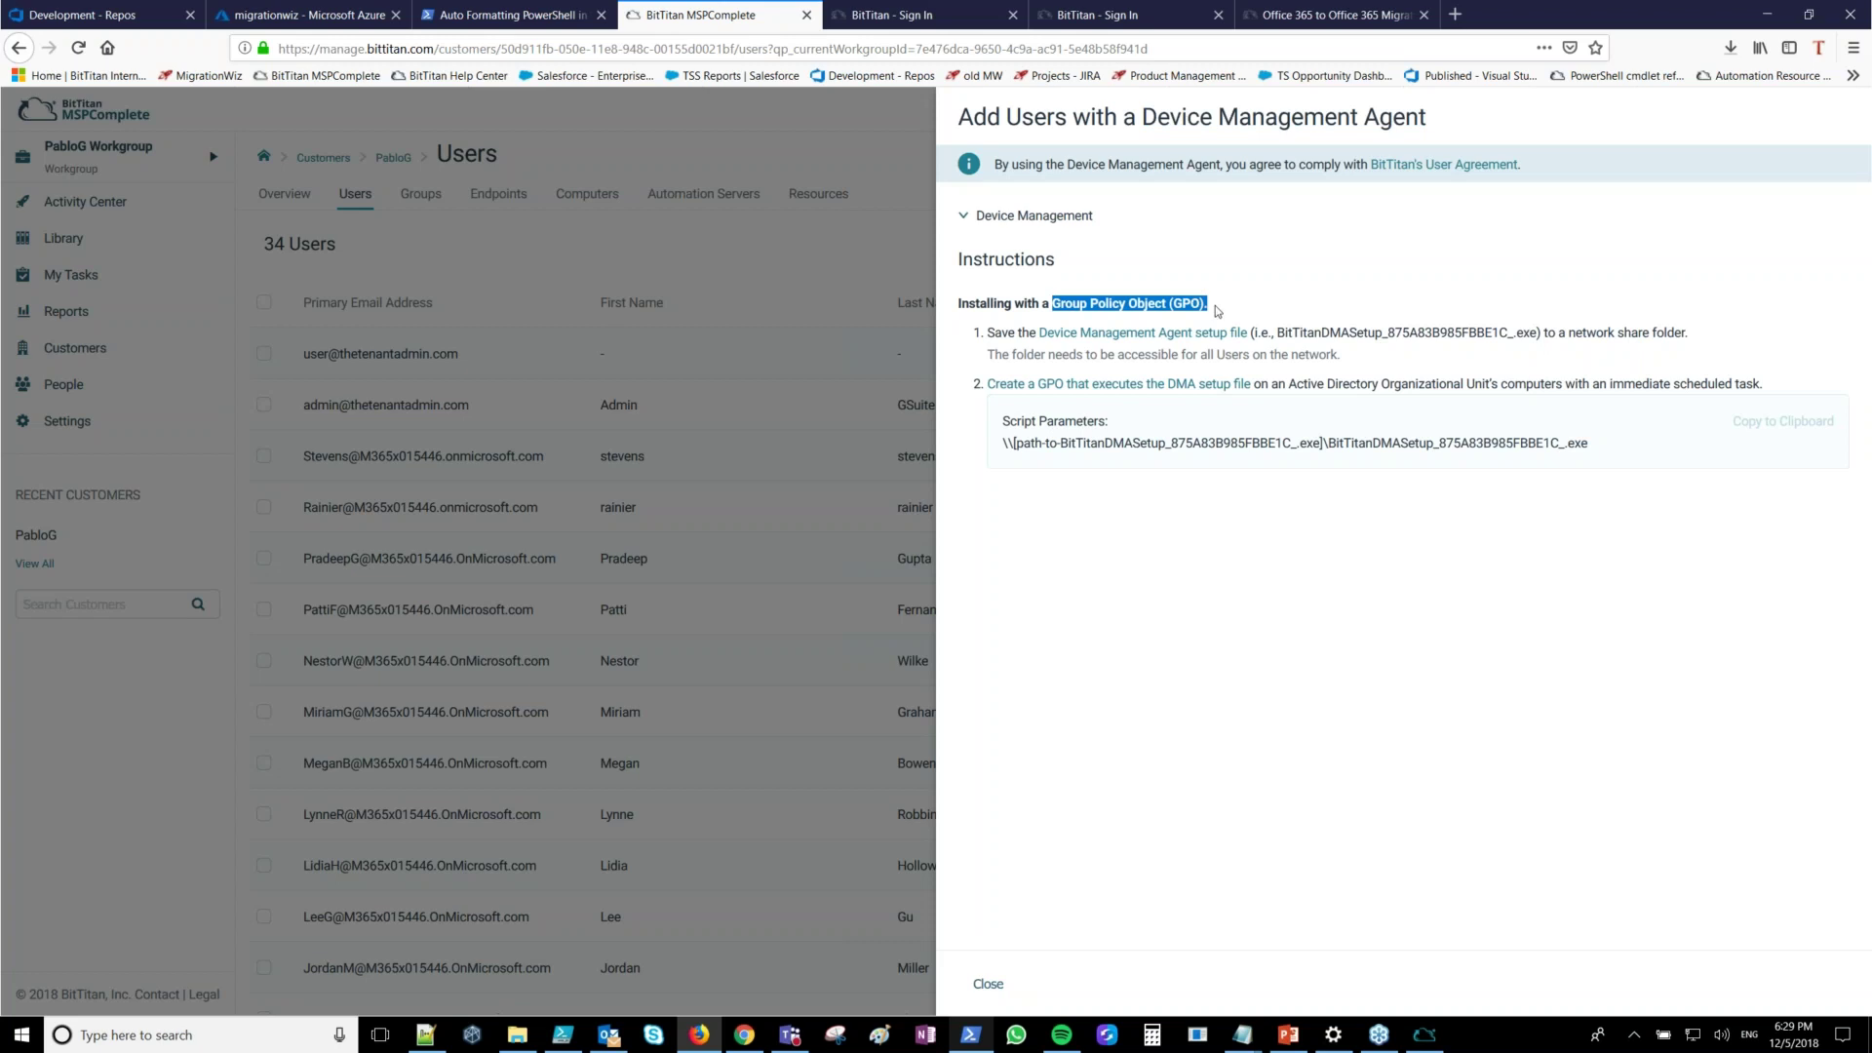
pyautogui.moveTo(1611, 447); pyautogui.dragTo(1327, 444)
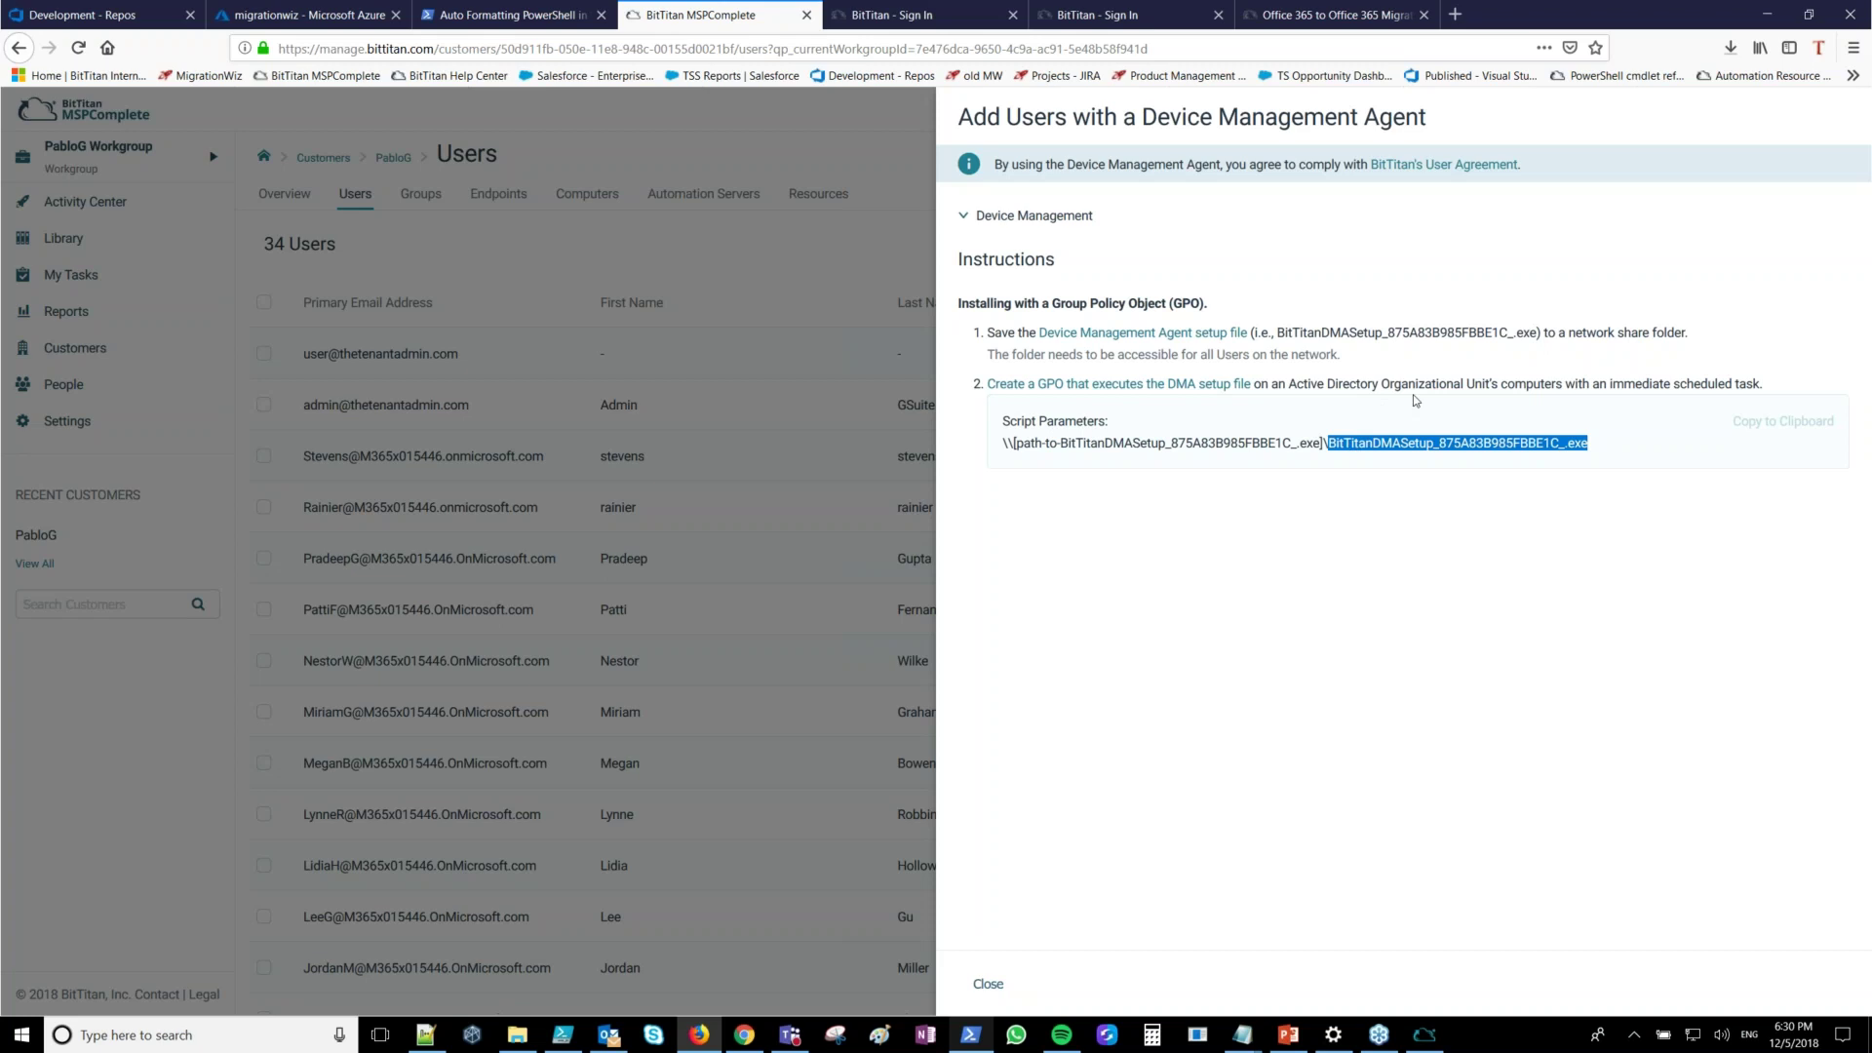
pyautogui.click(632, 254)
pyautogui.click(632, 254)
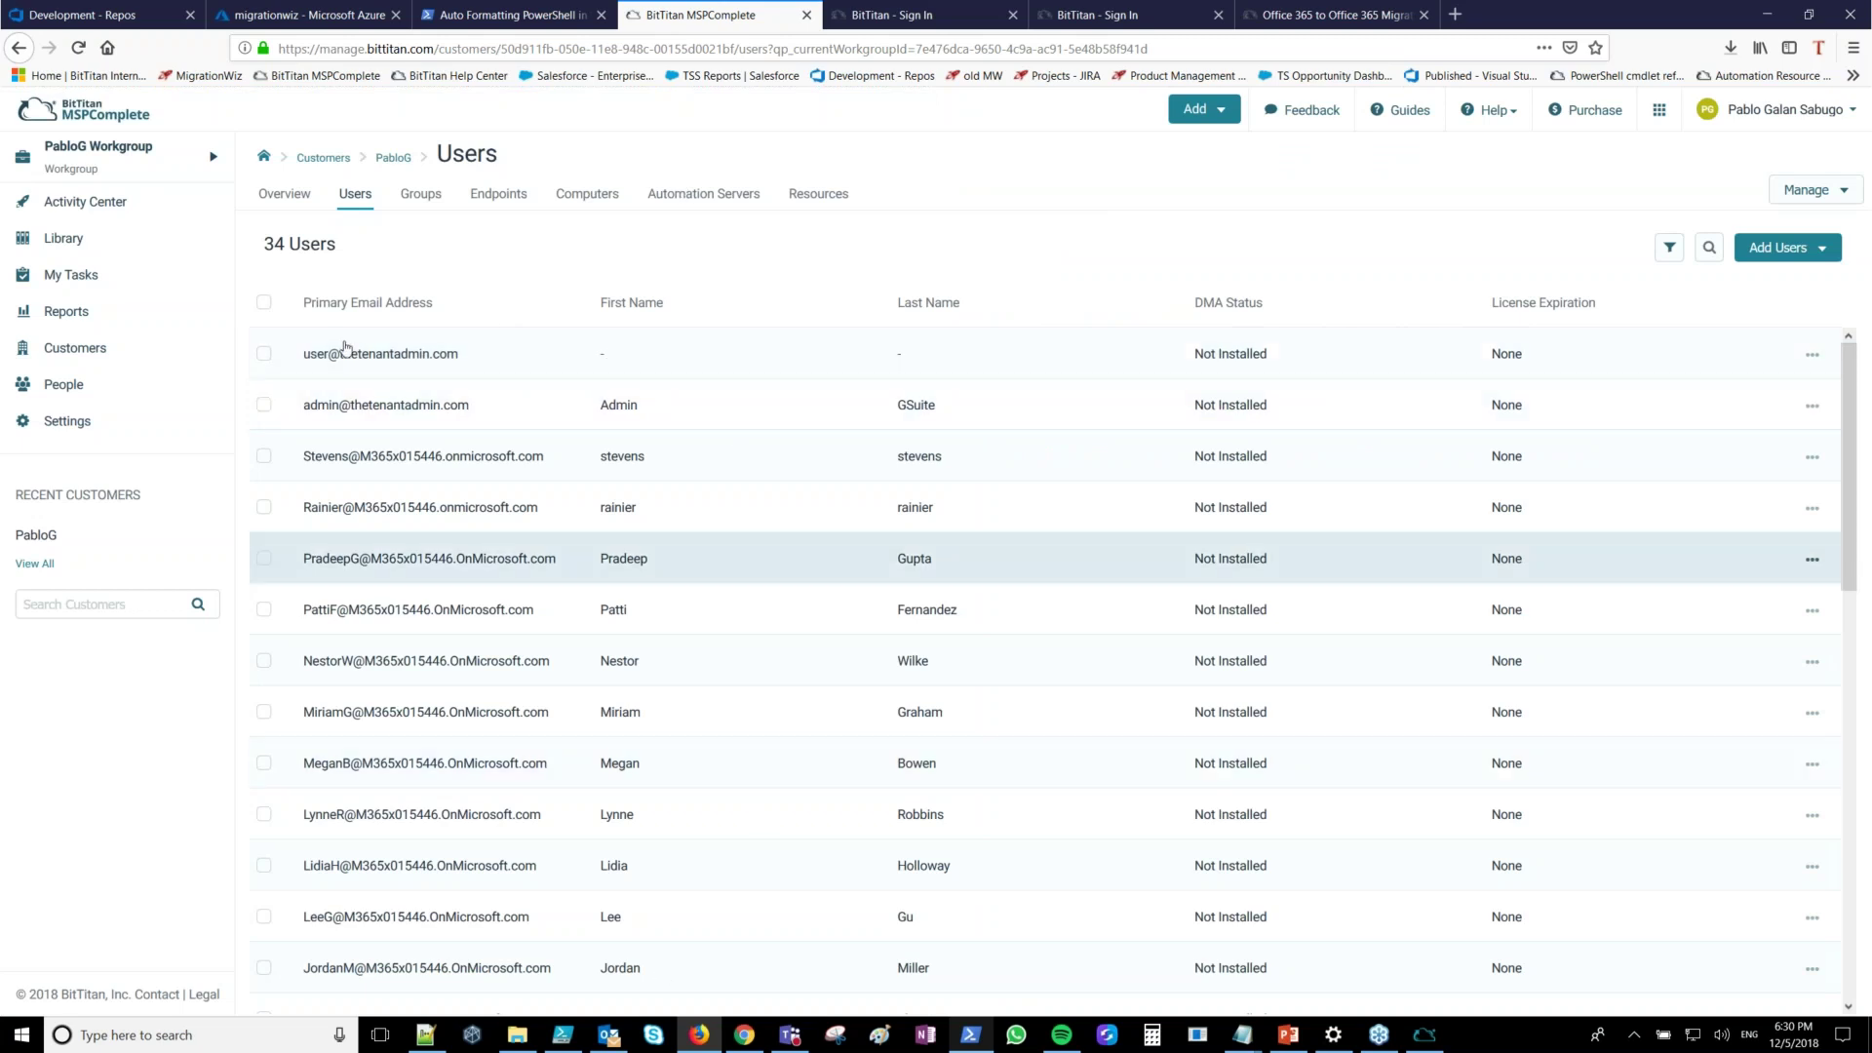
pyautogui.click(264, 304)
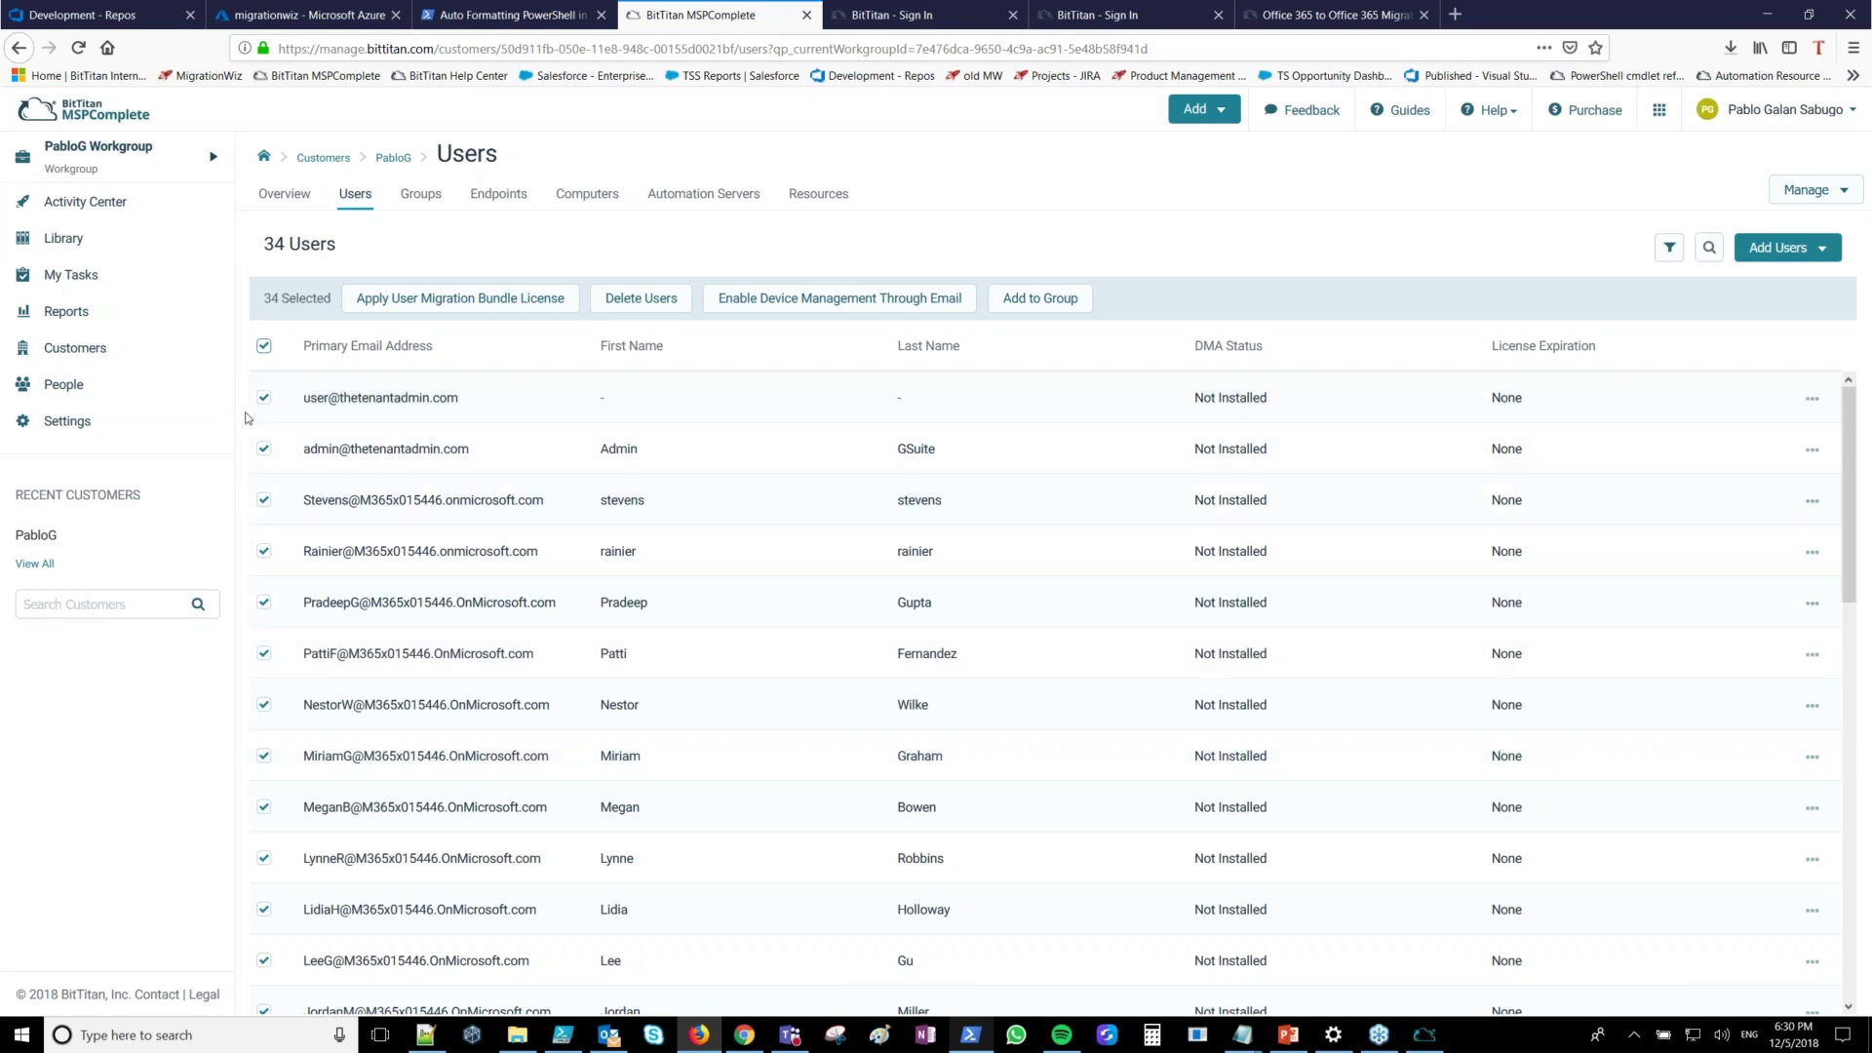
pyautogui.click(435, 298)
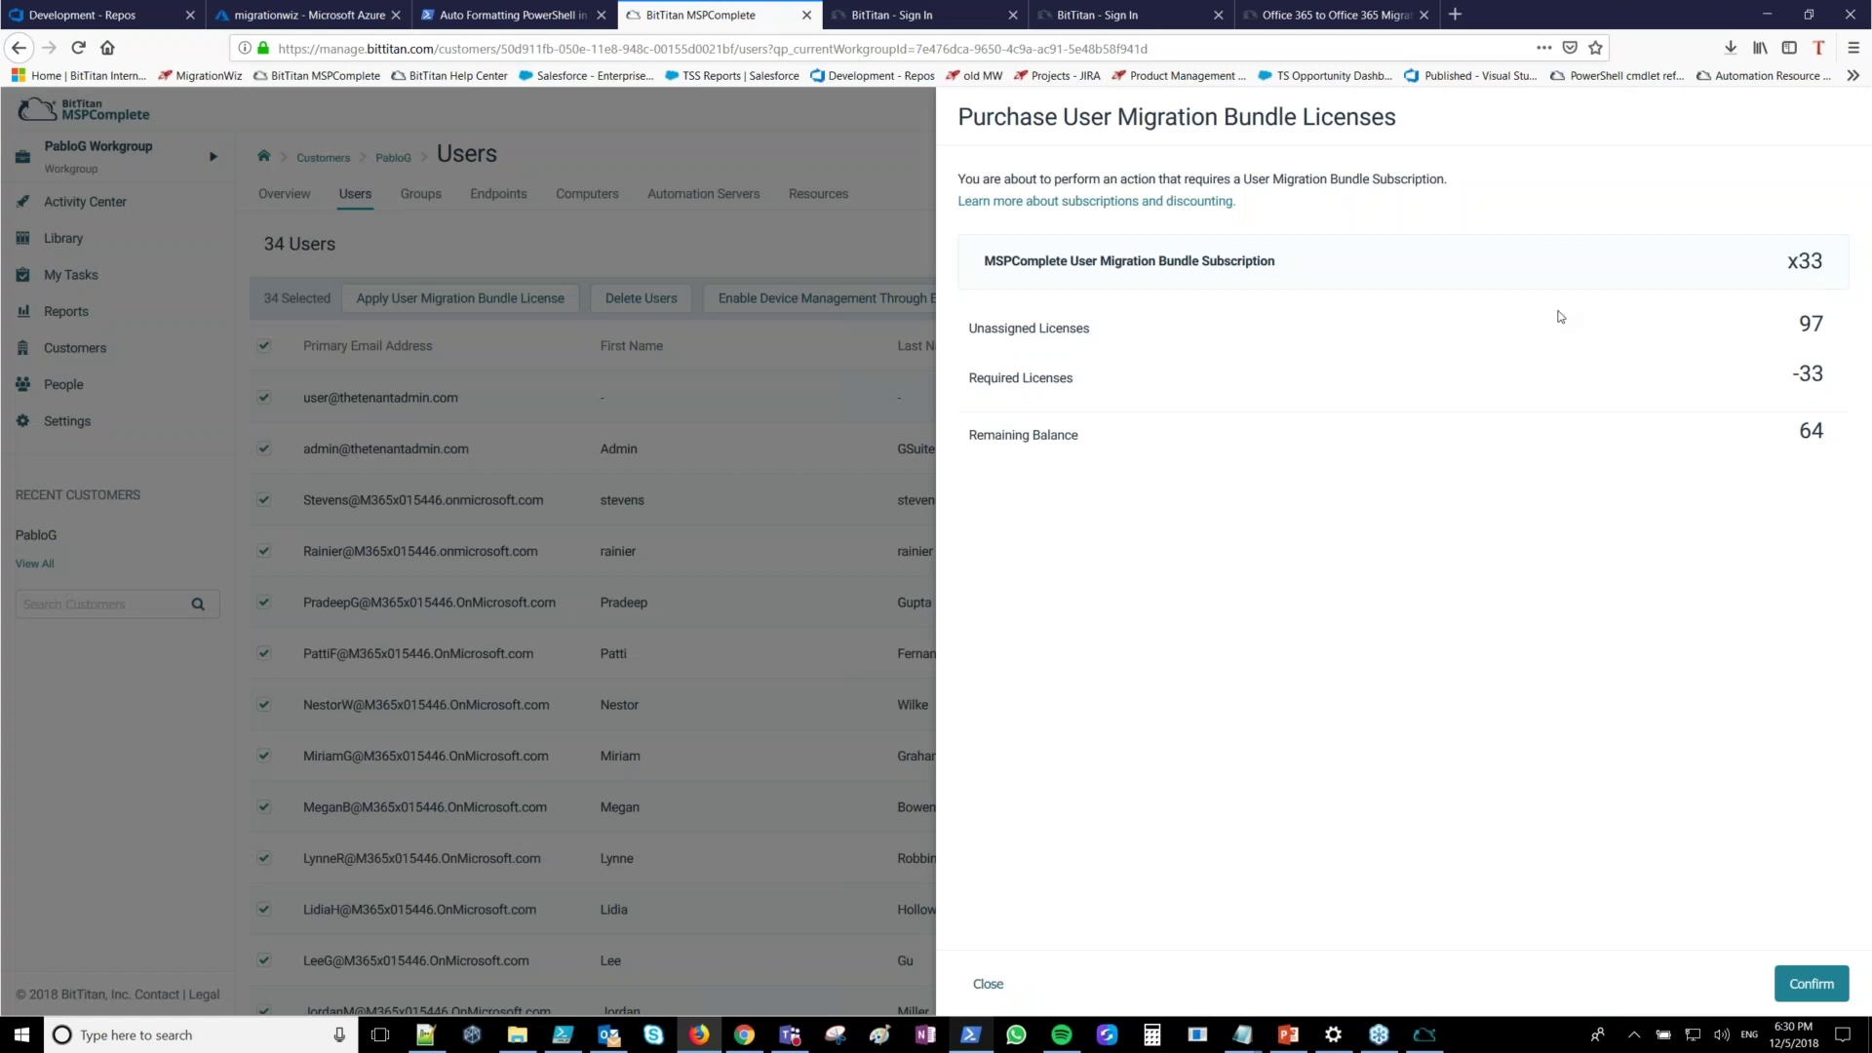
pyautogui.click(714, 261)
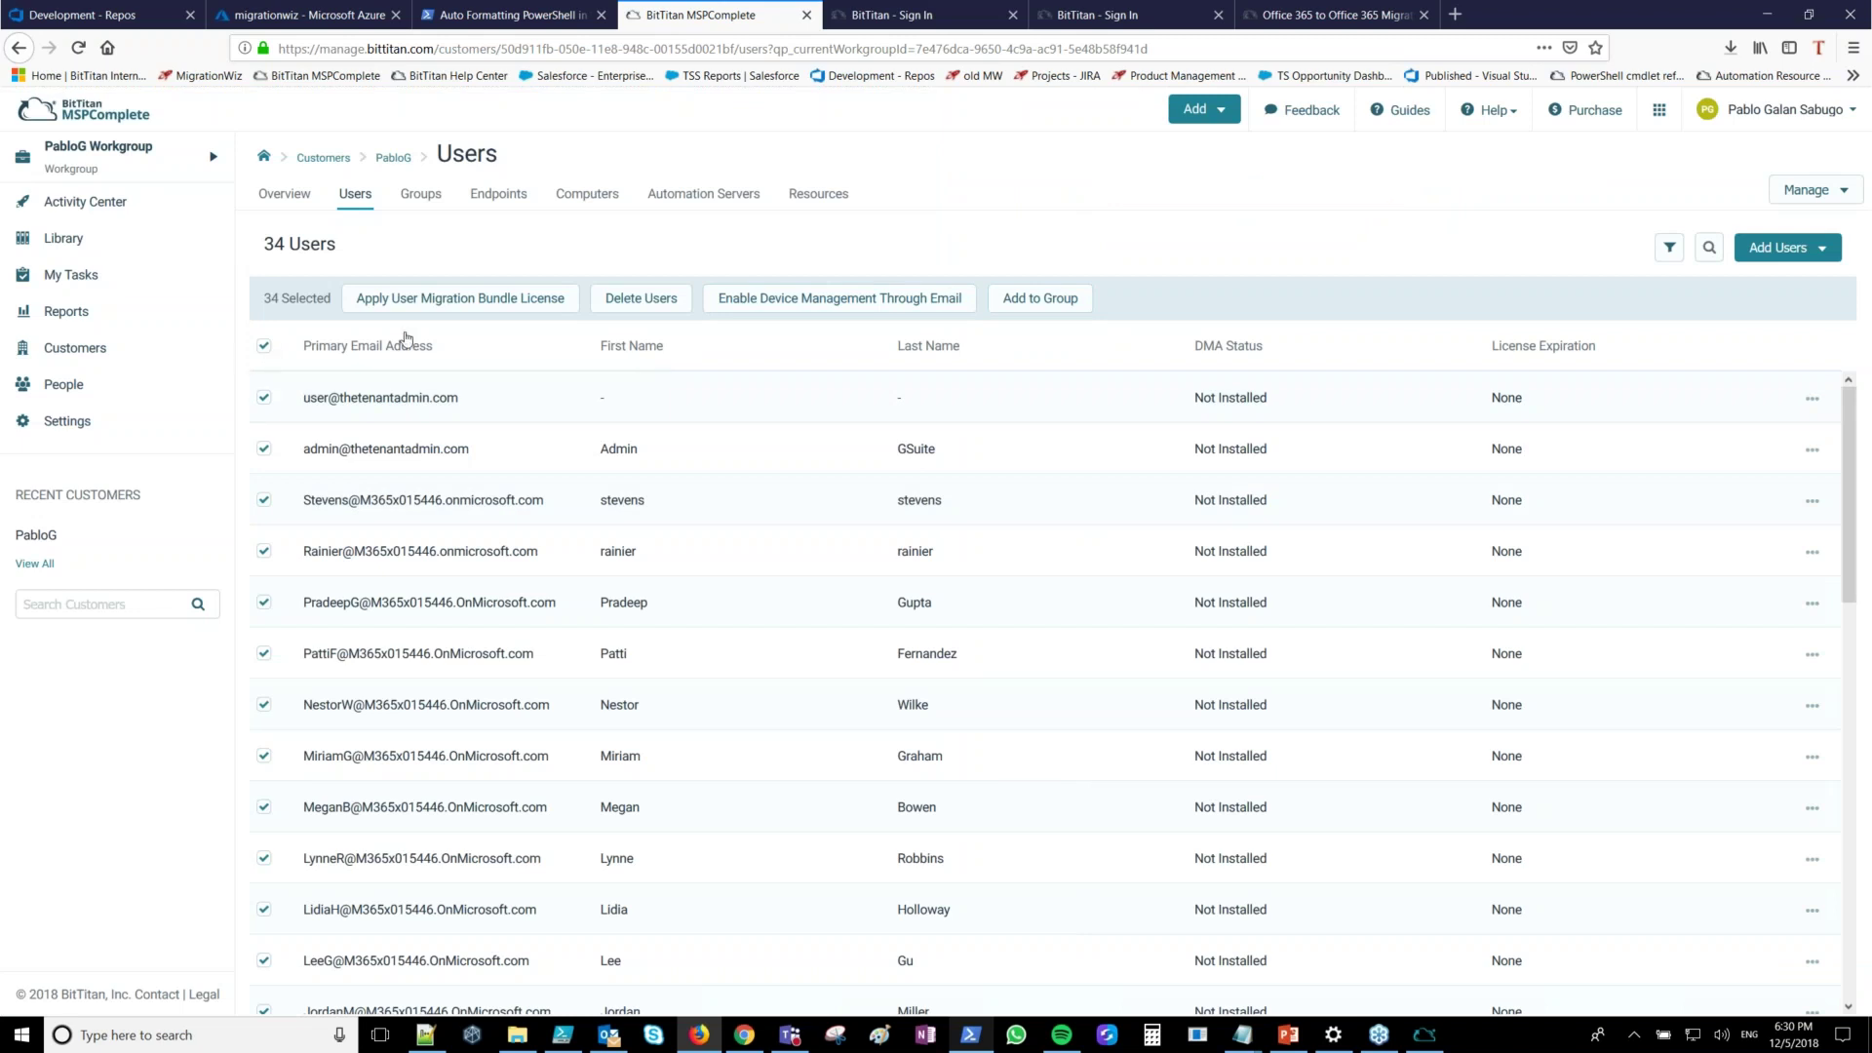
pyautogui.click(765, 290)
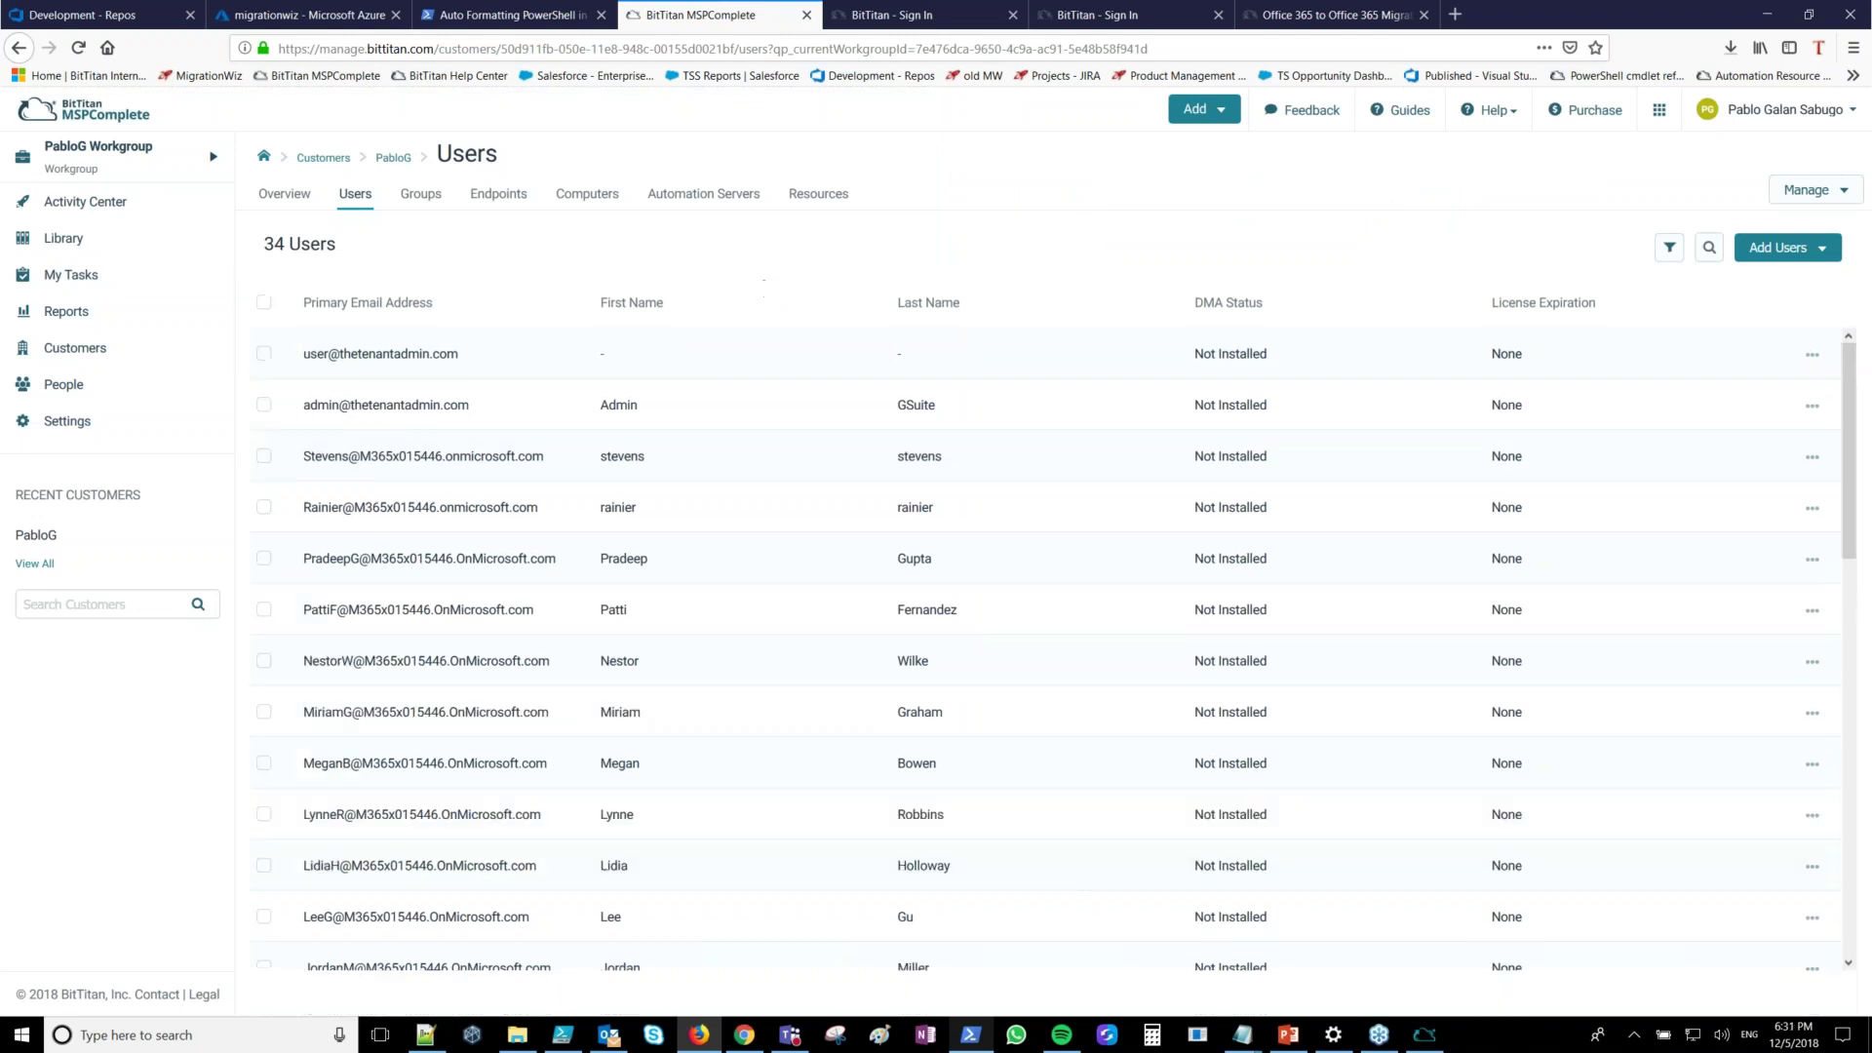
# Select all 34 users and review the Enable Device Management Through Email preview
pyautogui.click(263, 302)
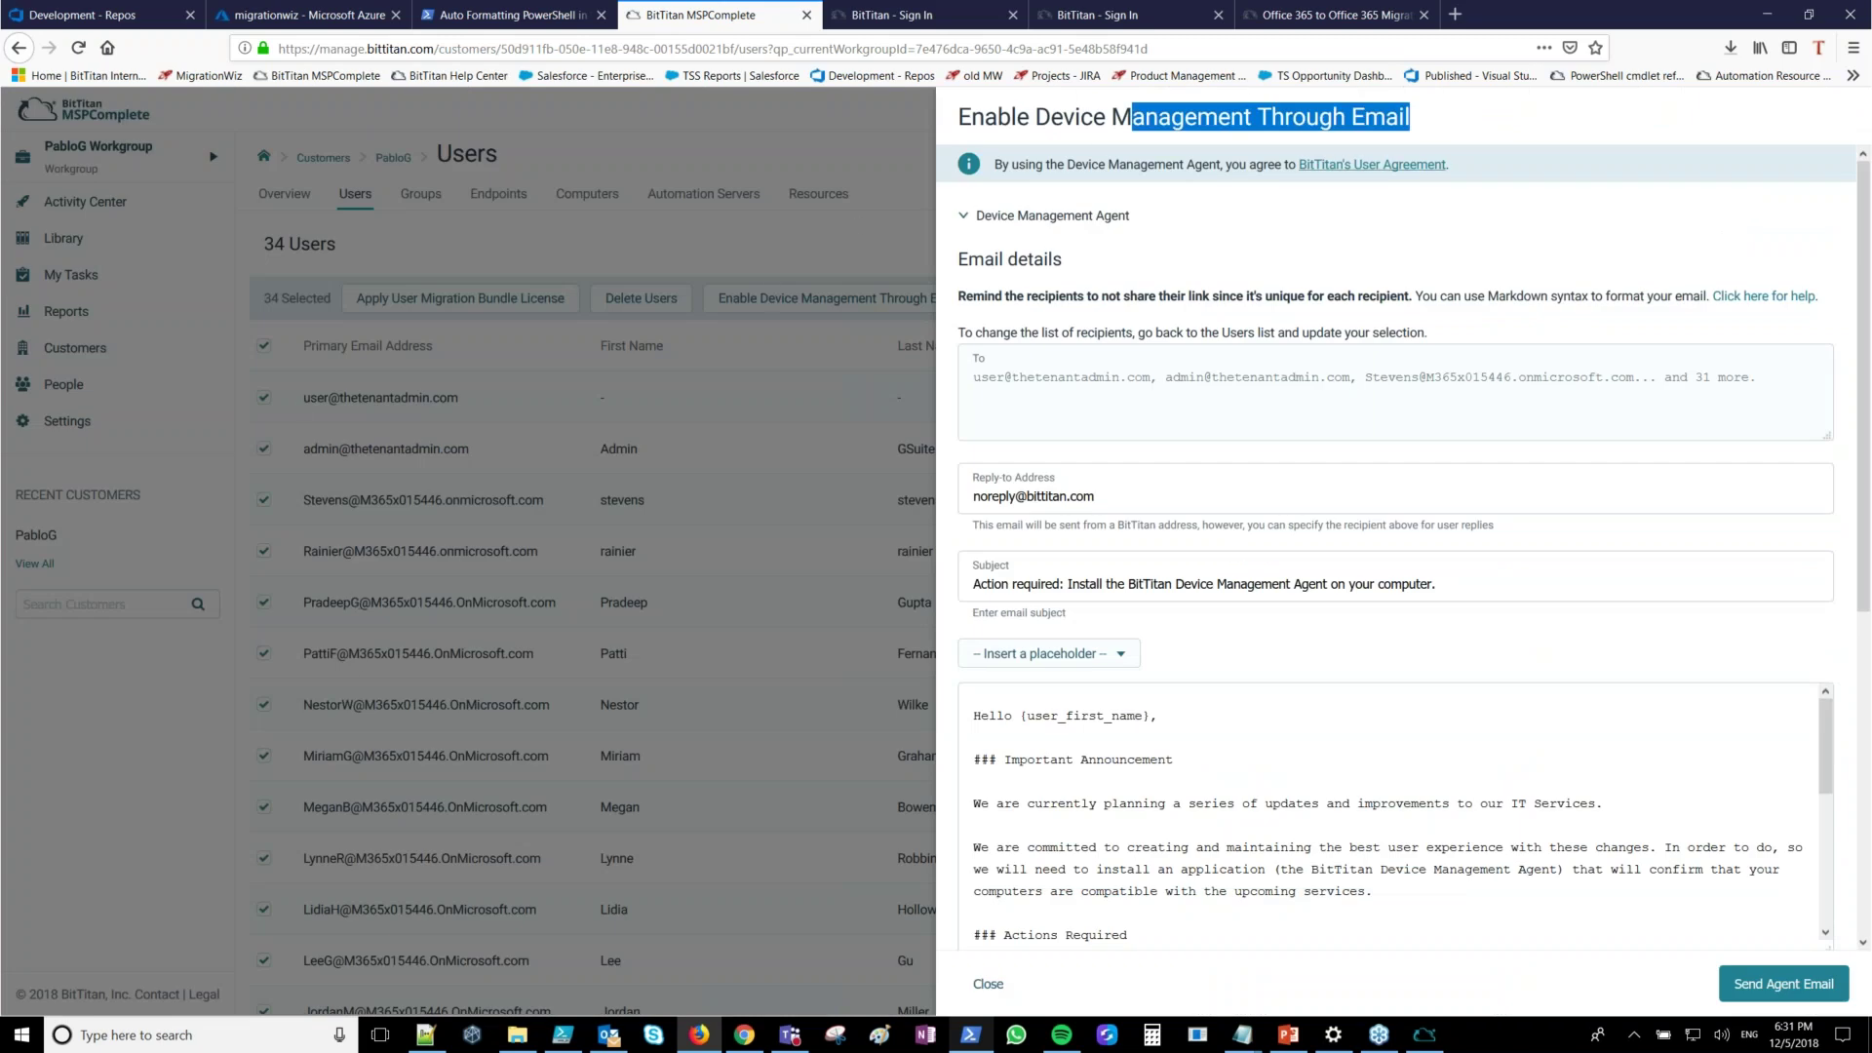
pyautogui.moveTo(1257, 125); pyautogui.dragTo(1389, 156)
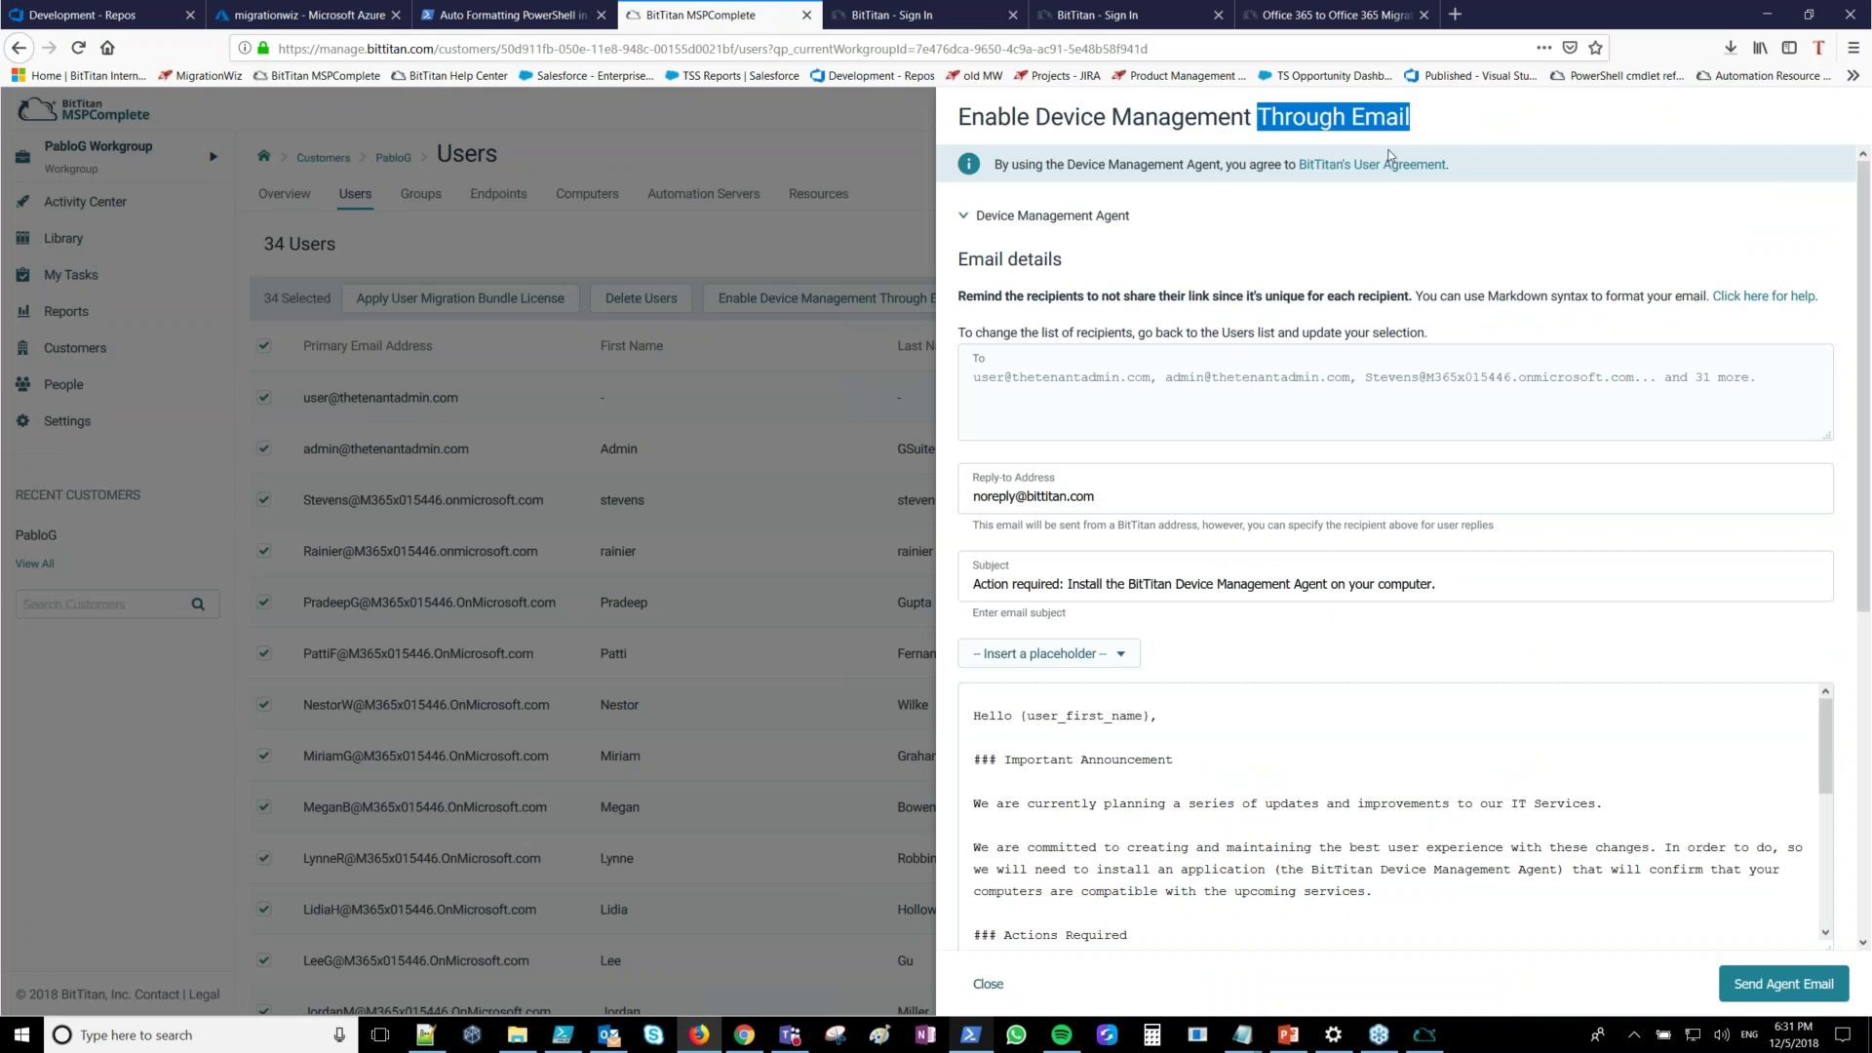
pyautogui.scroll(-2, 1389, 156)
pyautogui.scroll(-5, 1389, 156)
pyautogui.moveTo(1164, 886); pyautogui.dragTo(979, 497)
pyautogui.click(1158, 632)
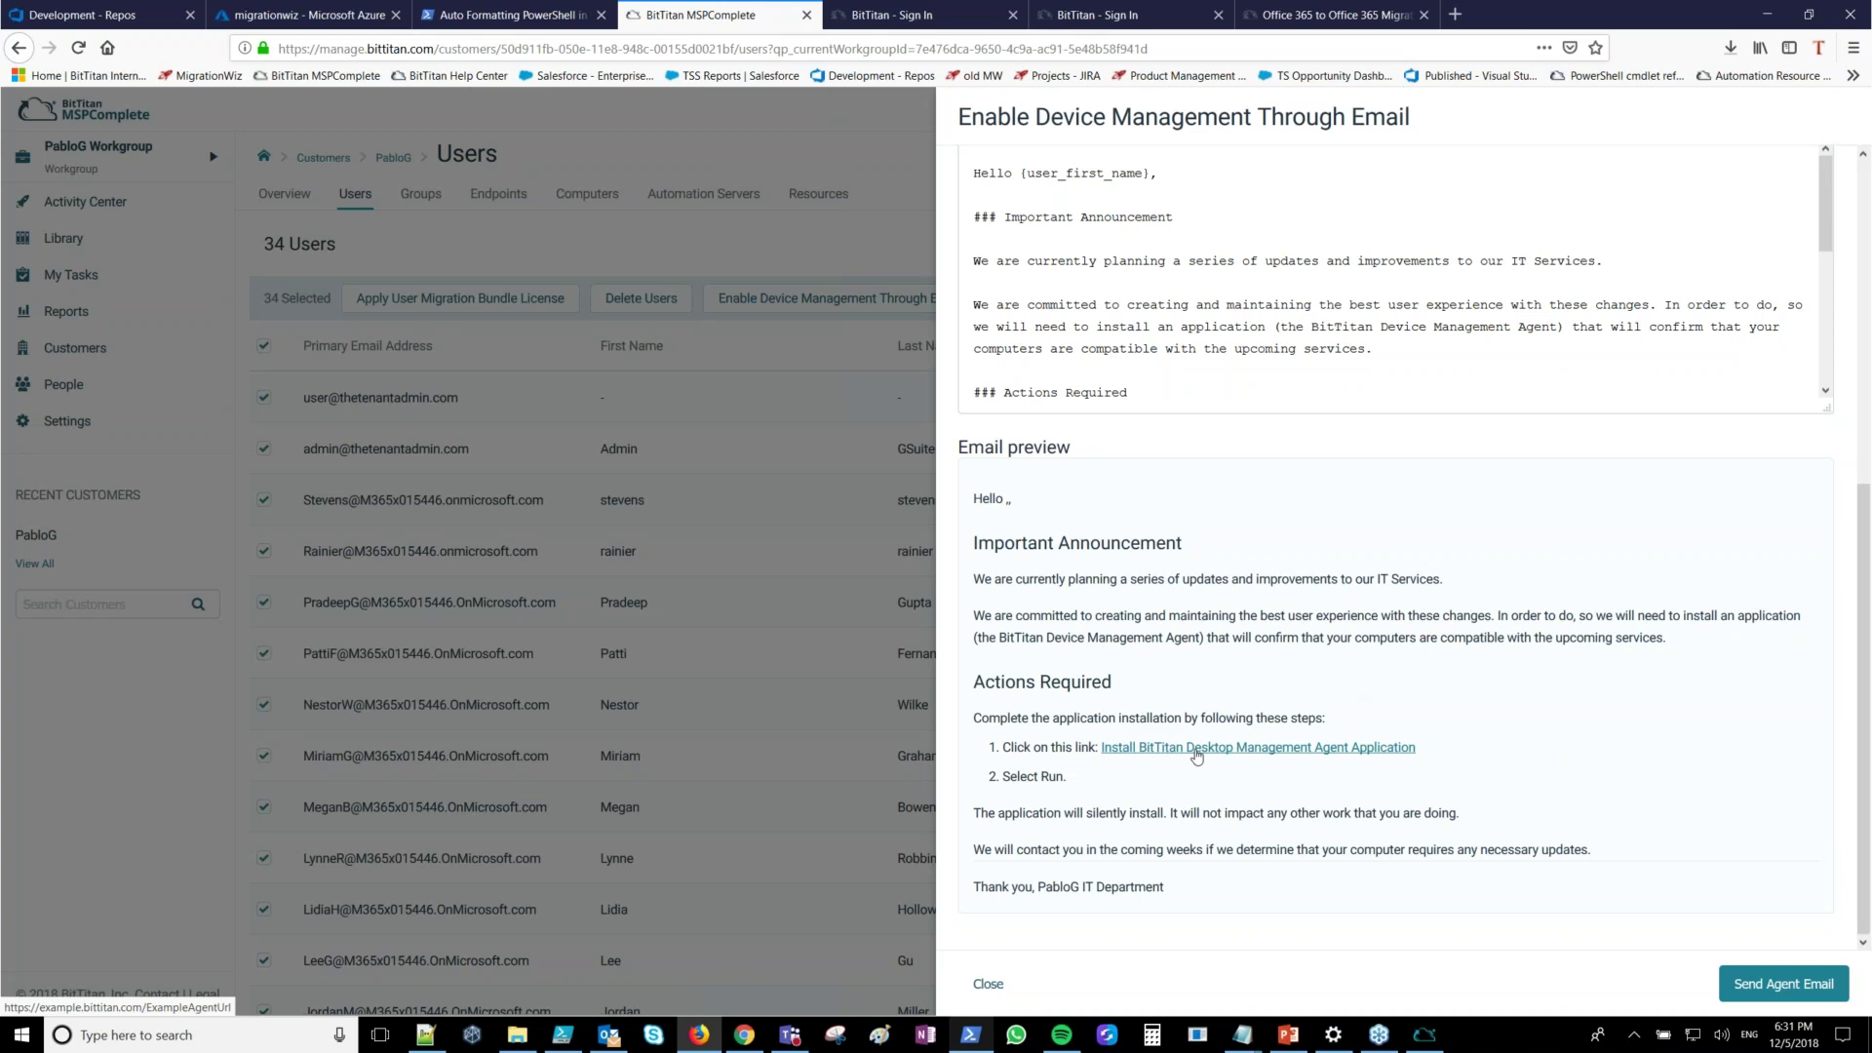
# Close the device-management email unsent and bring up the BitTitan apps list
pyautogui.click(806, 369)
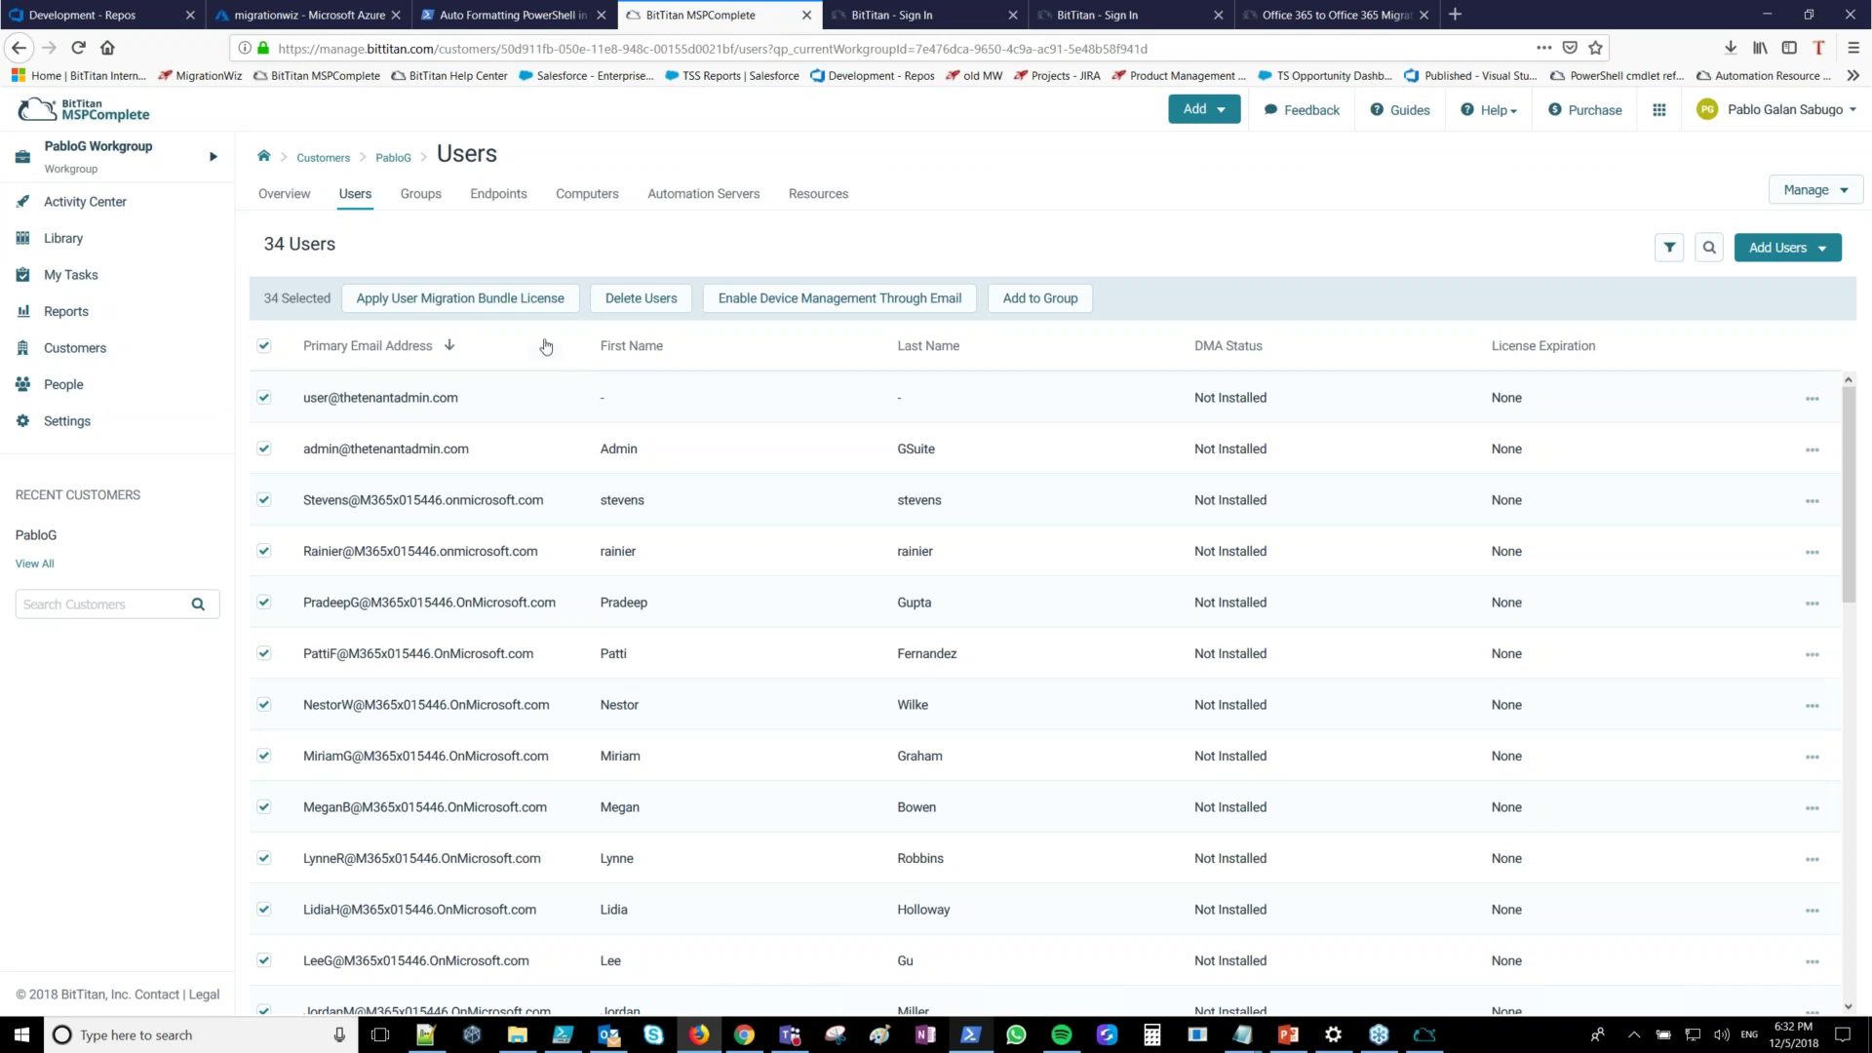
pyautogui.click(629, 349)
pyautogui.click(1663, 113)
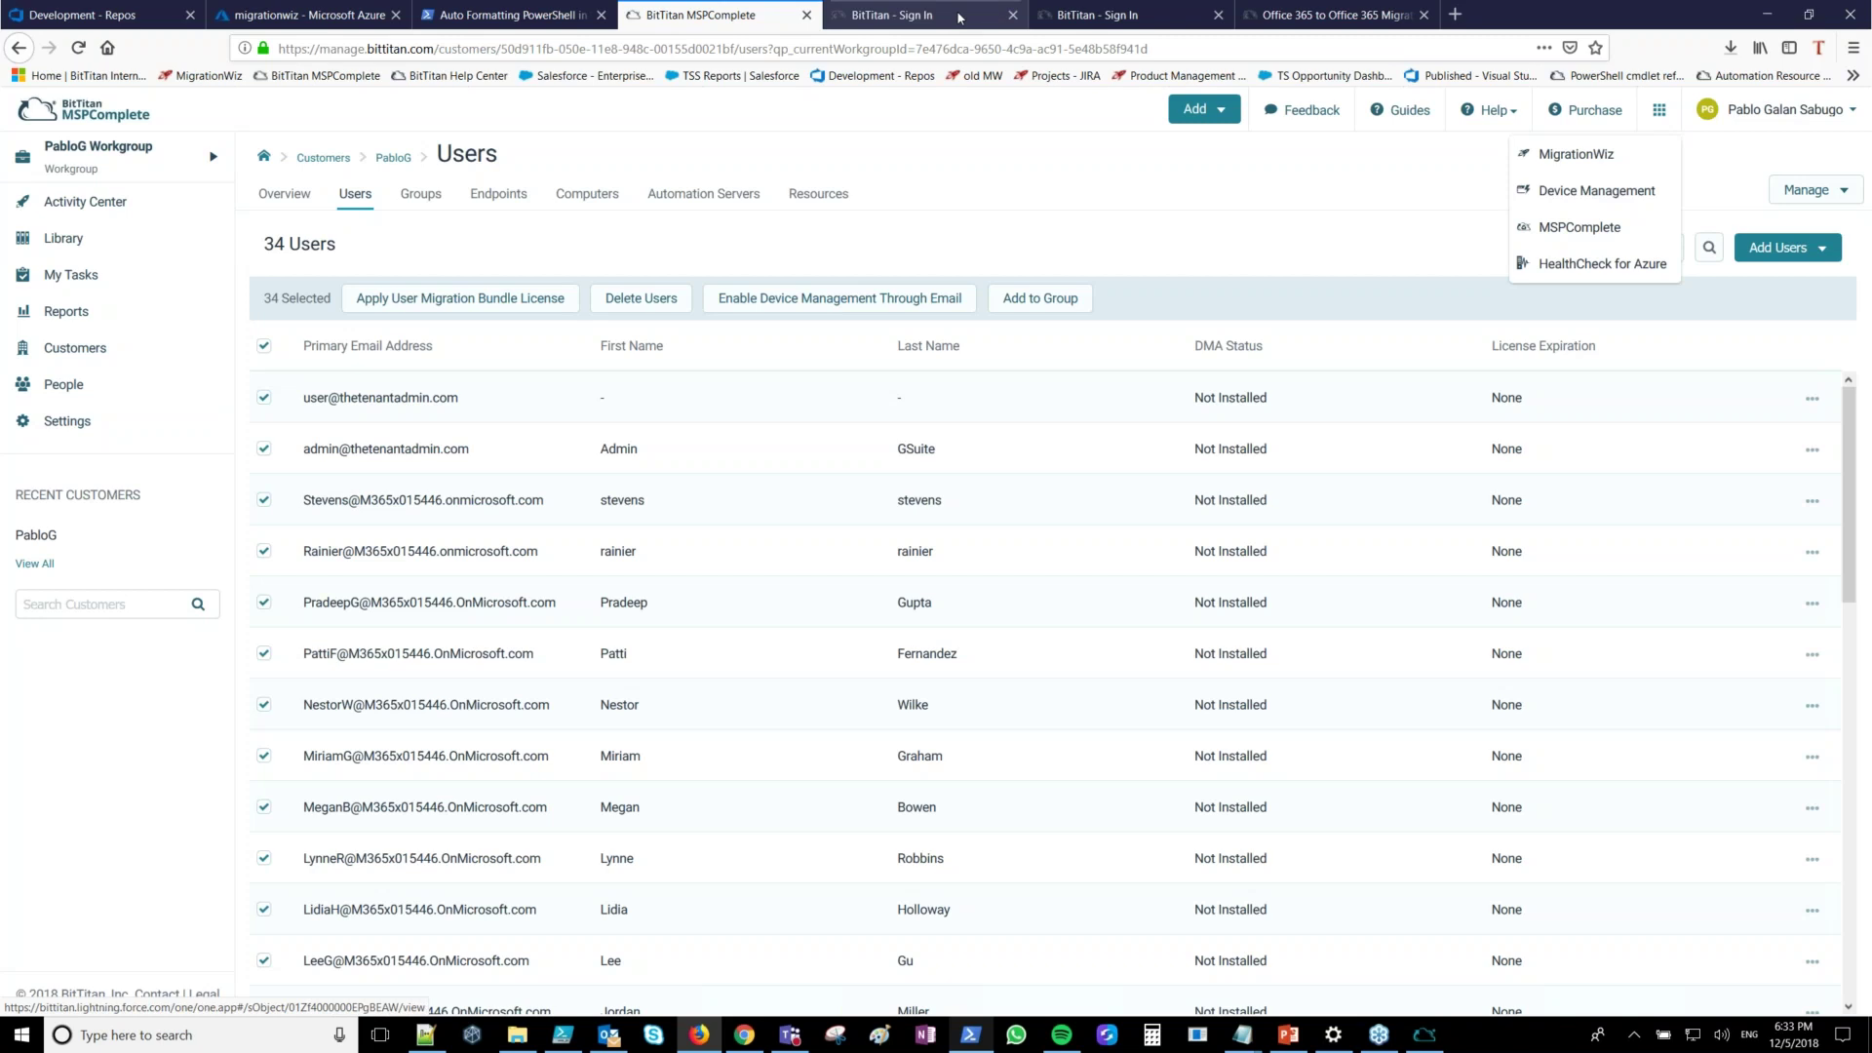
pyautogui.click(1620, 192)
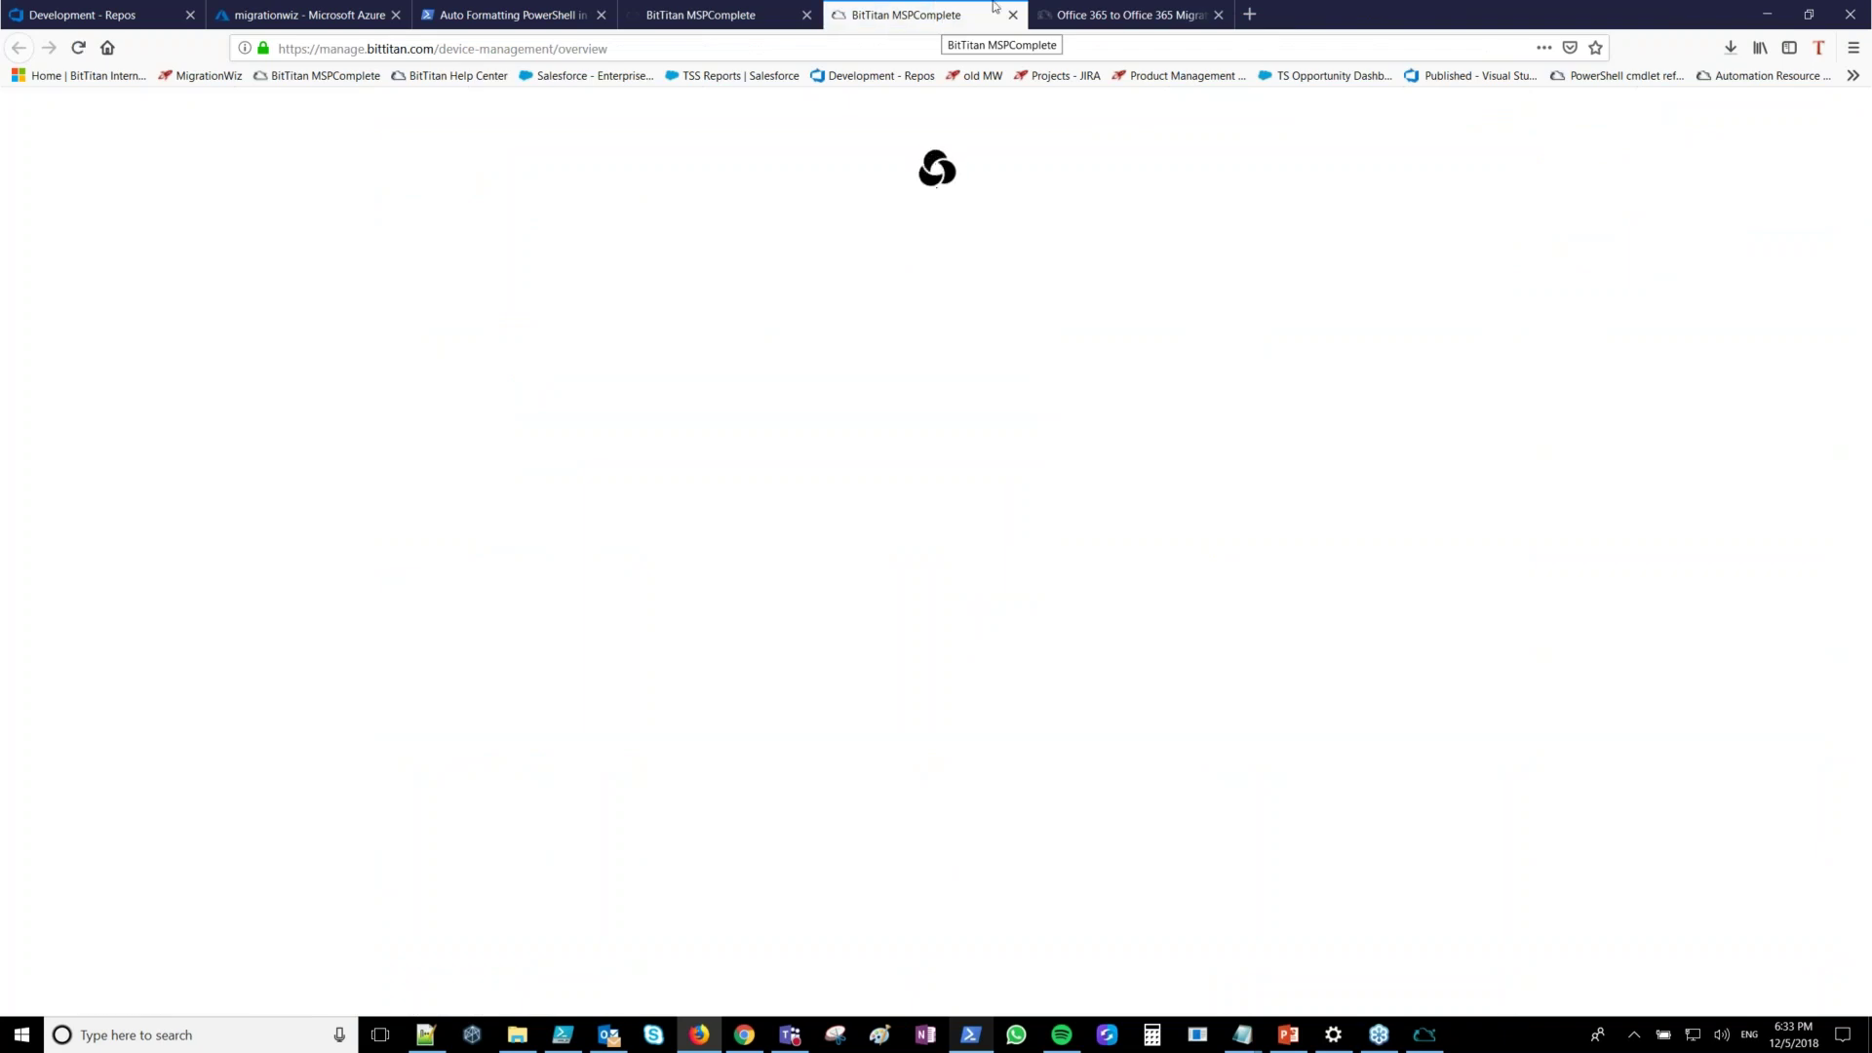
pyautogui.click(747, 21)
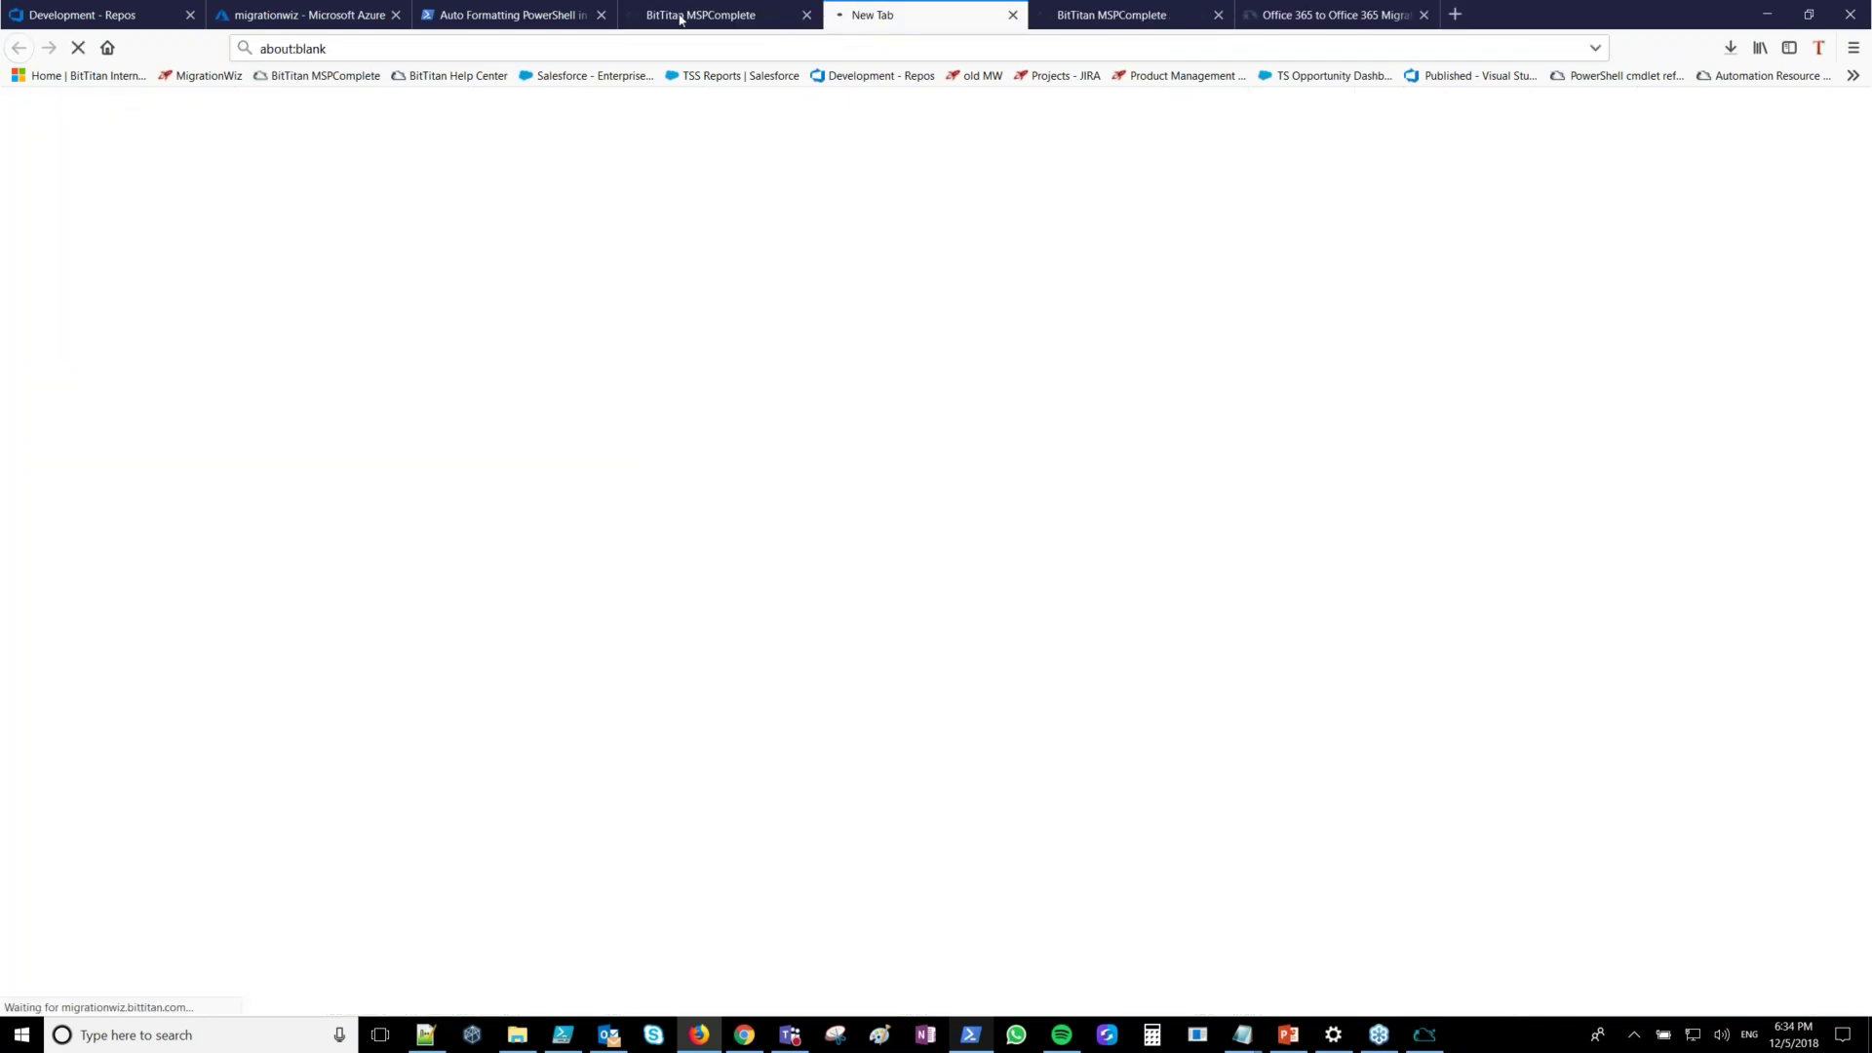
pyautogui.click(679, 17)
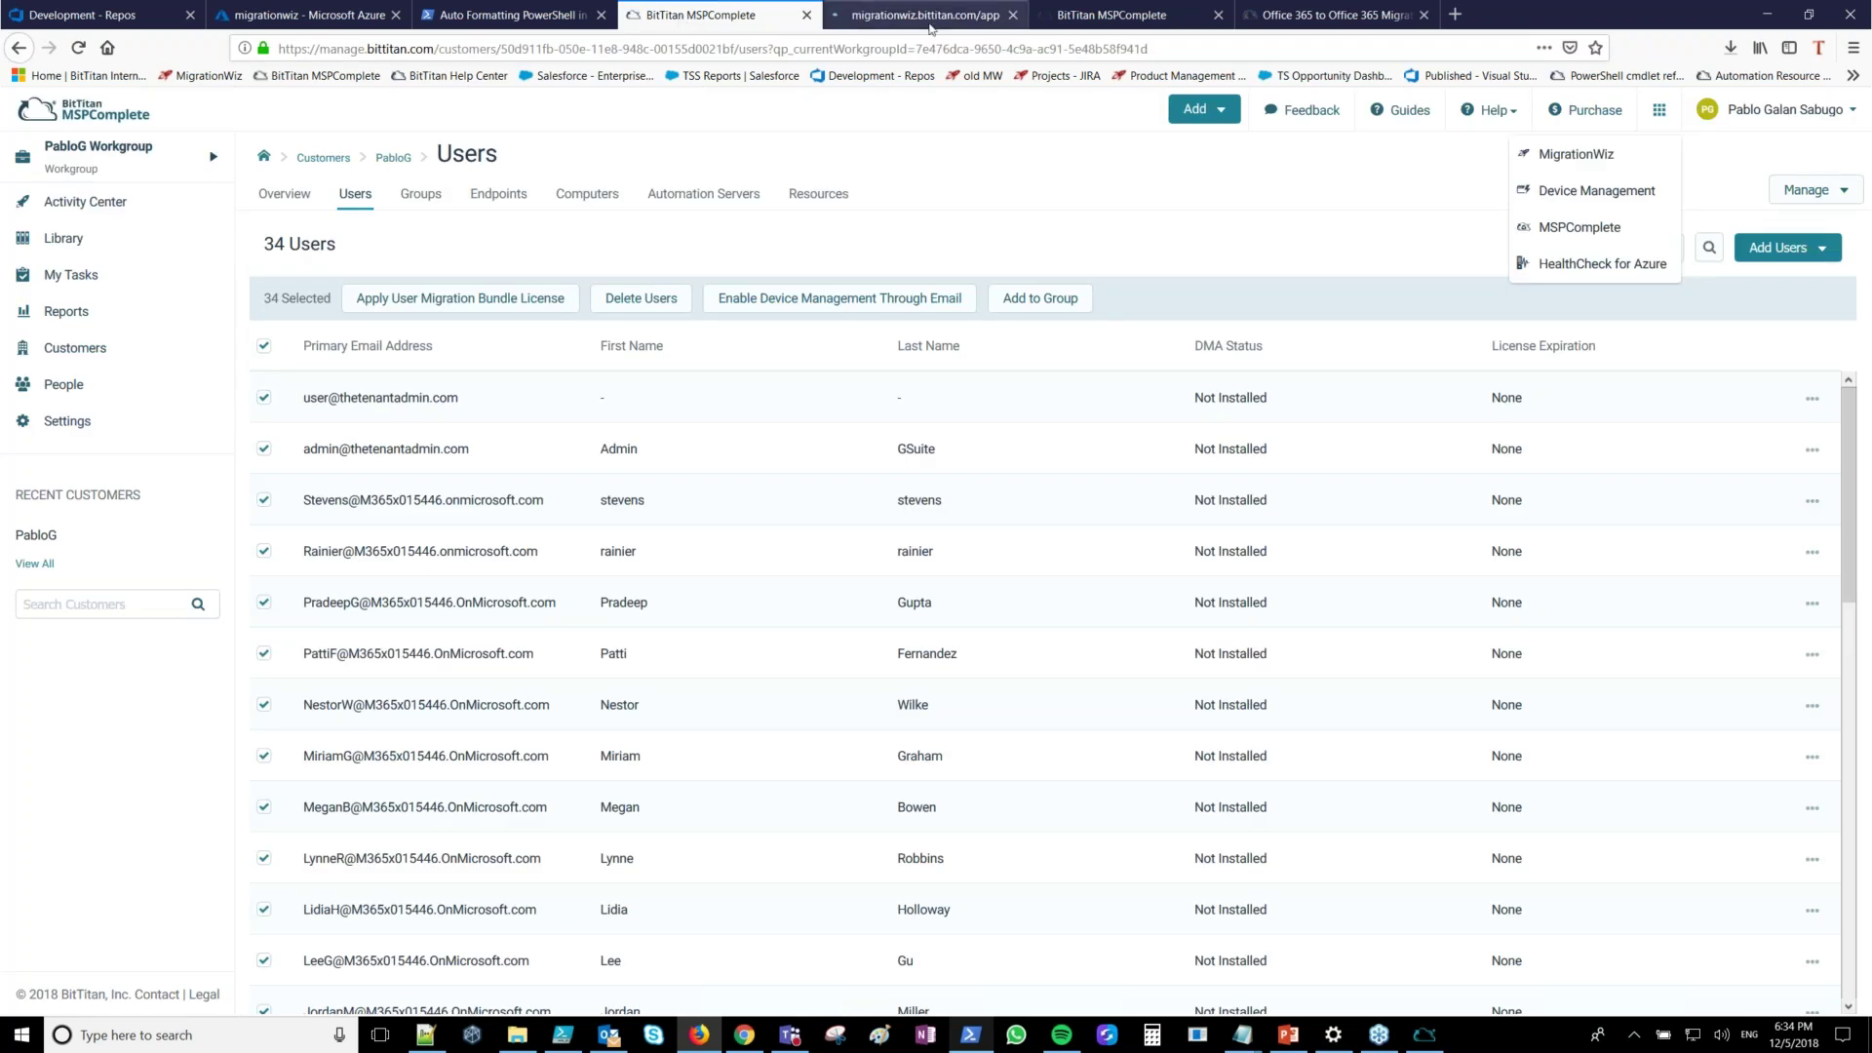
pyautogui.click(1070, 24)
pyautogui.moveTo(376, 154); pyautogui.dragTo(615, 162)
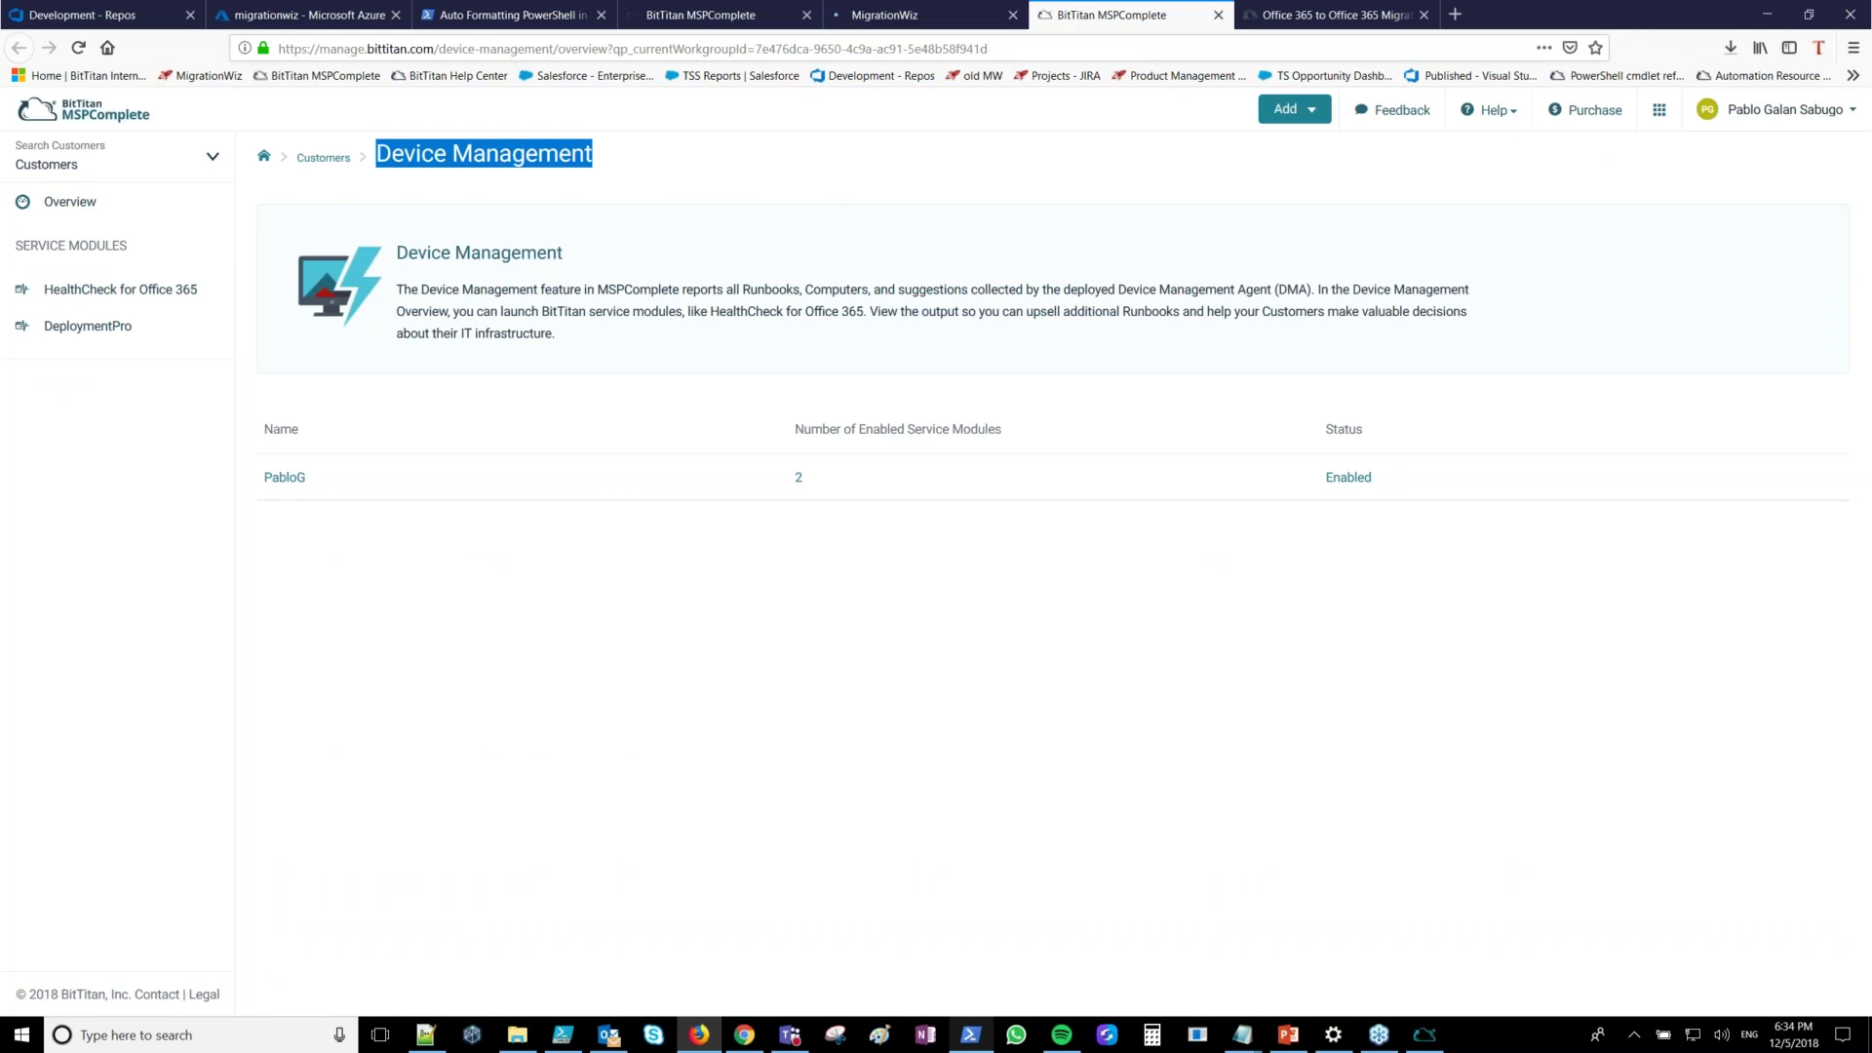
pyautogui.click(415, 331)
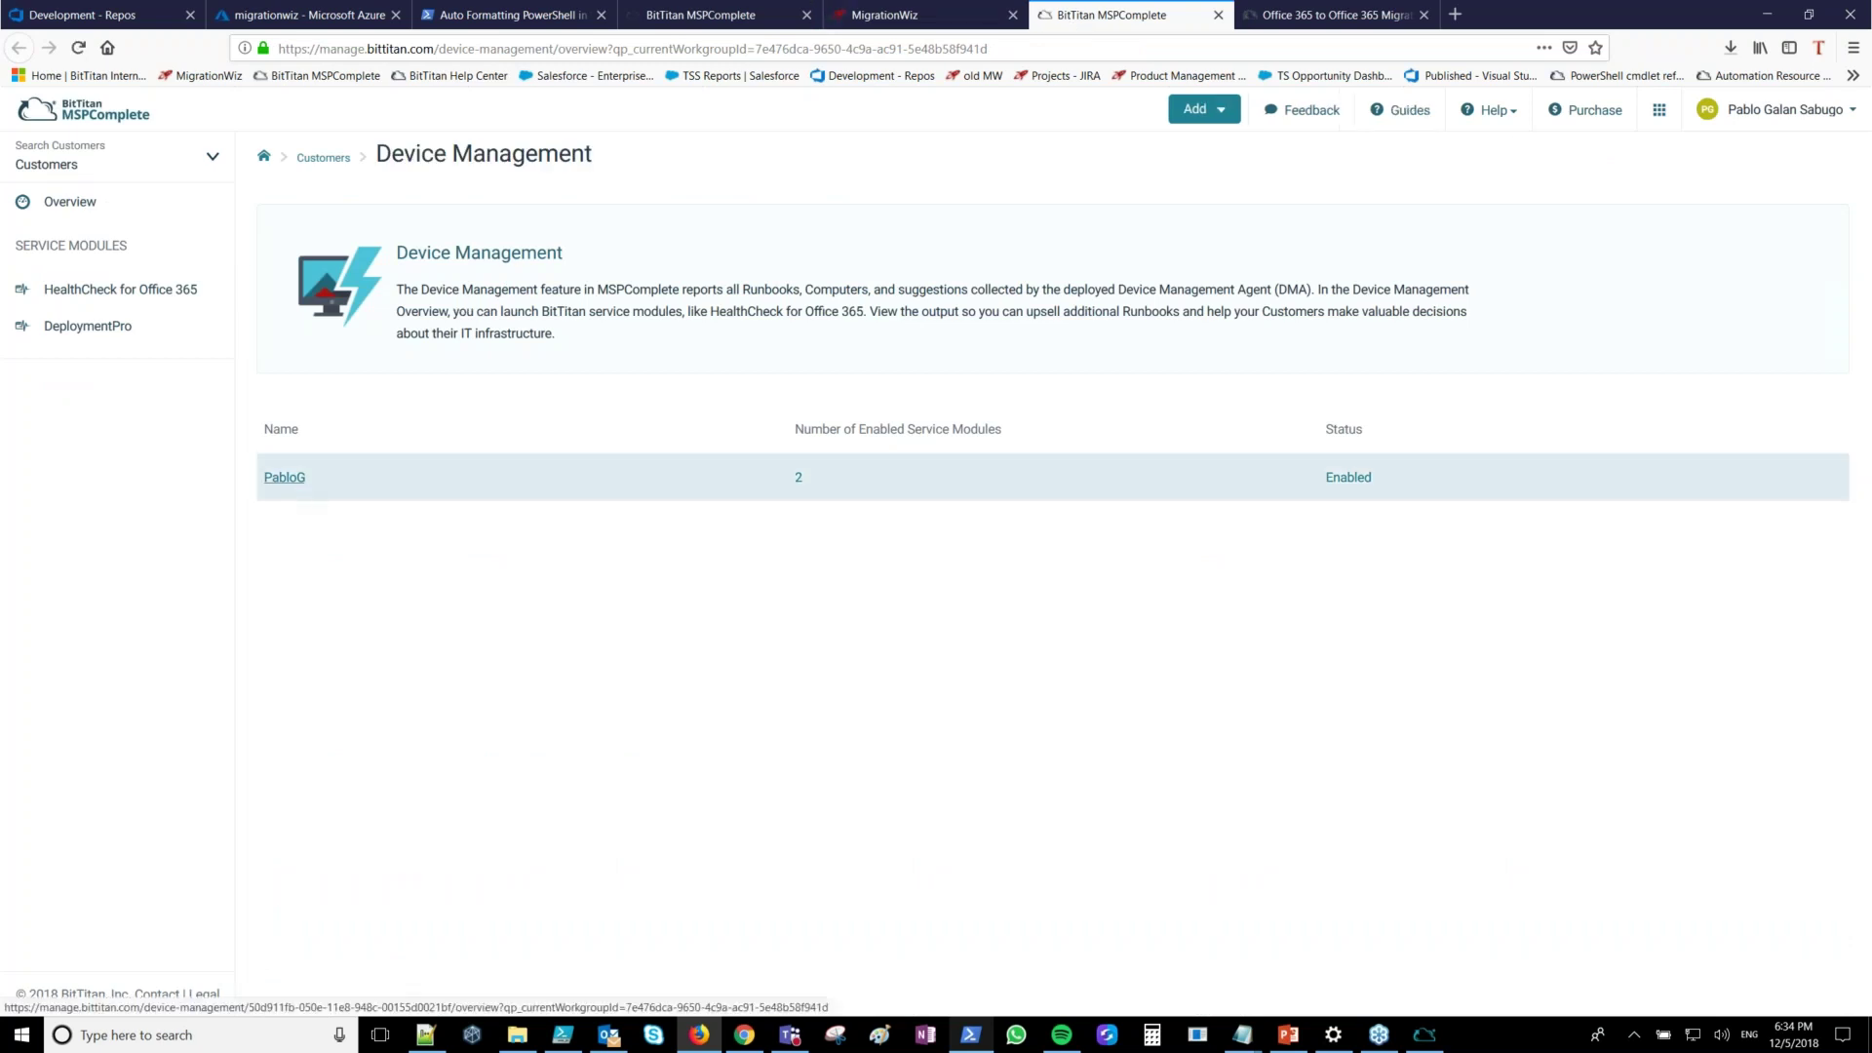
pyautogui.click(273, 500)
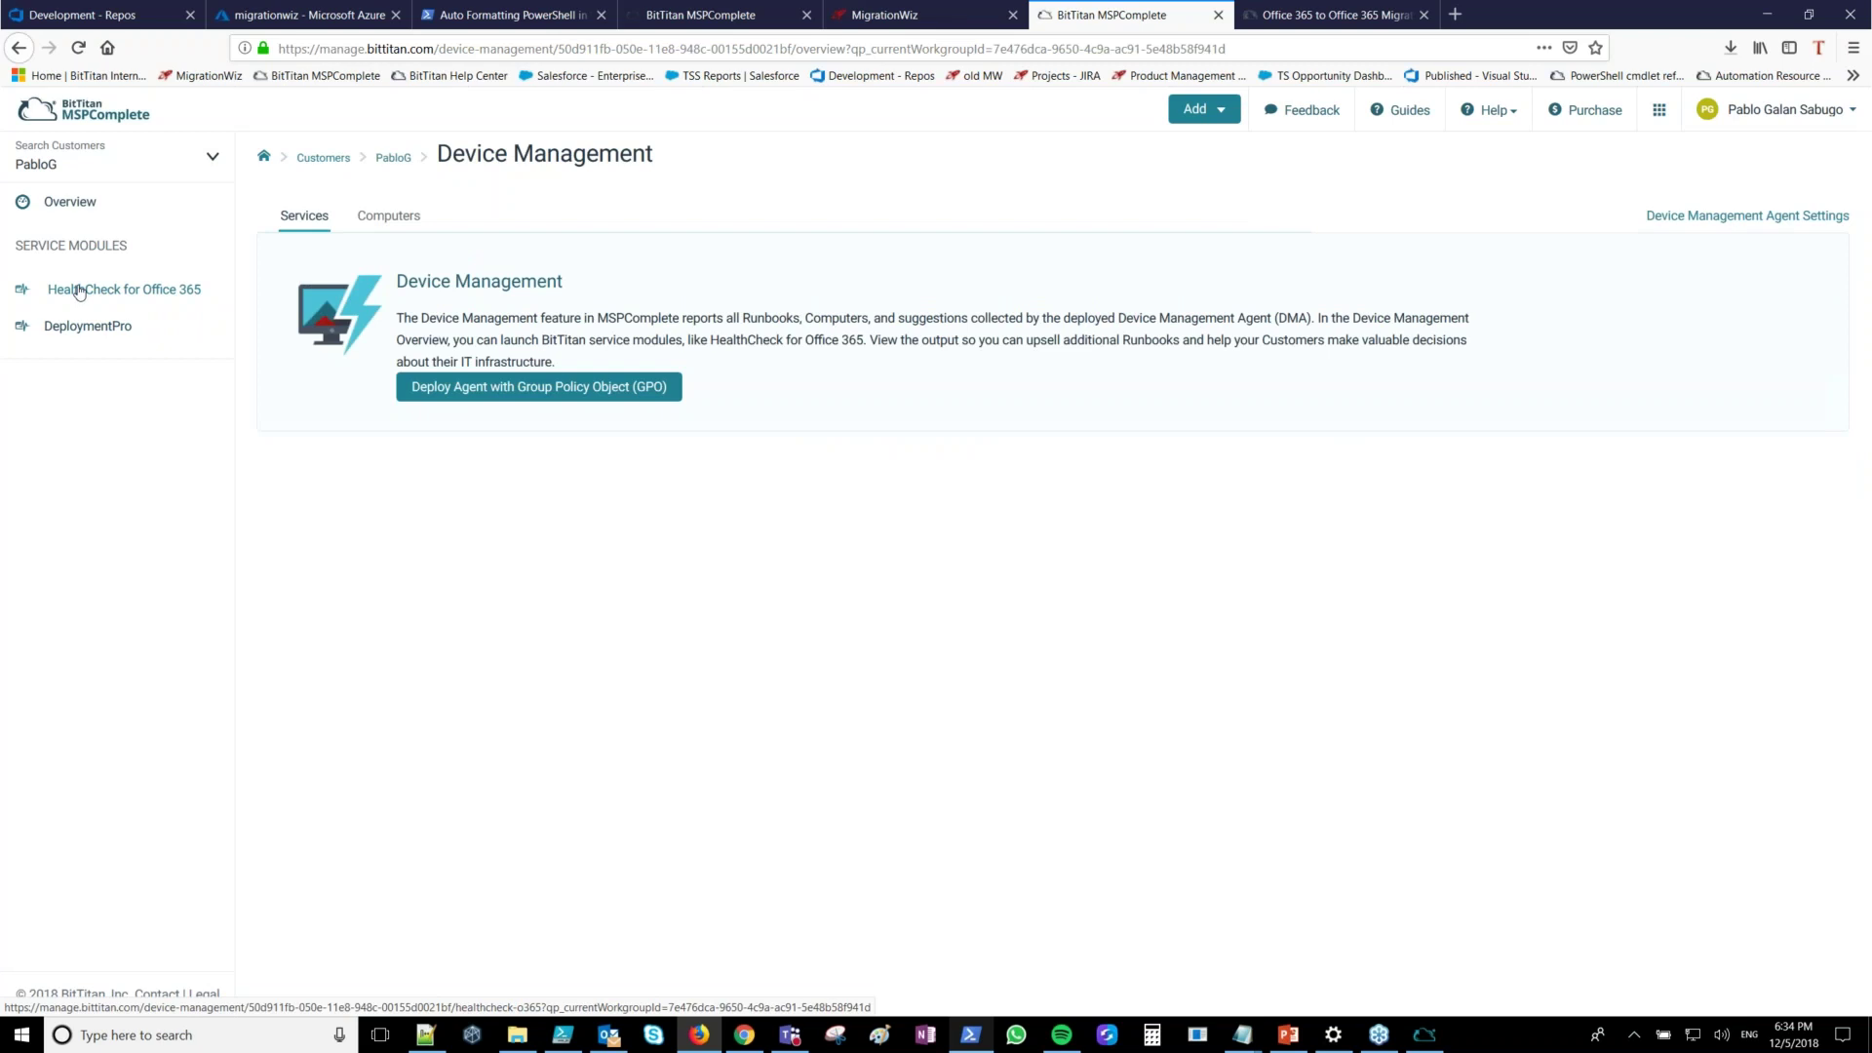
pyautogui.click(78, 291)
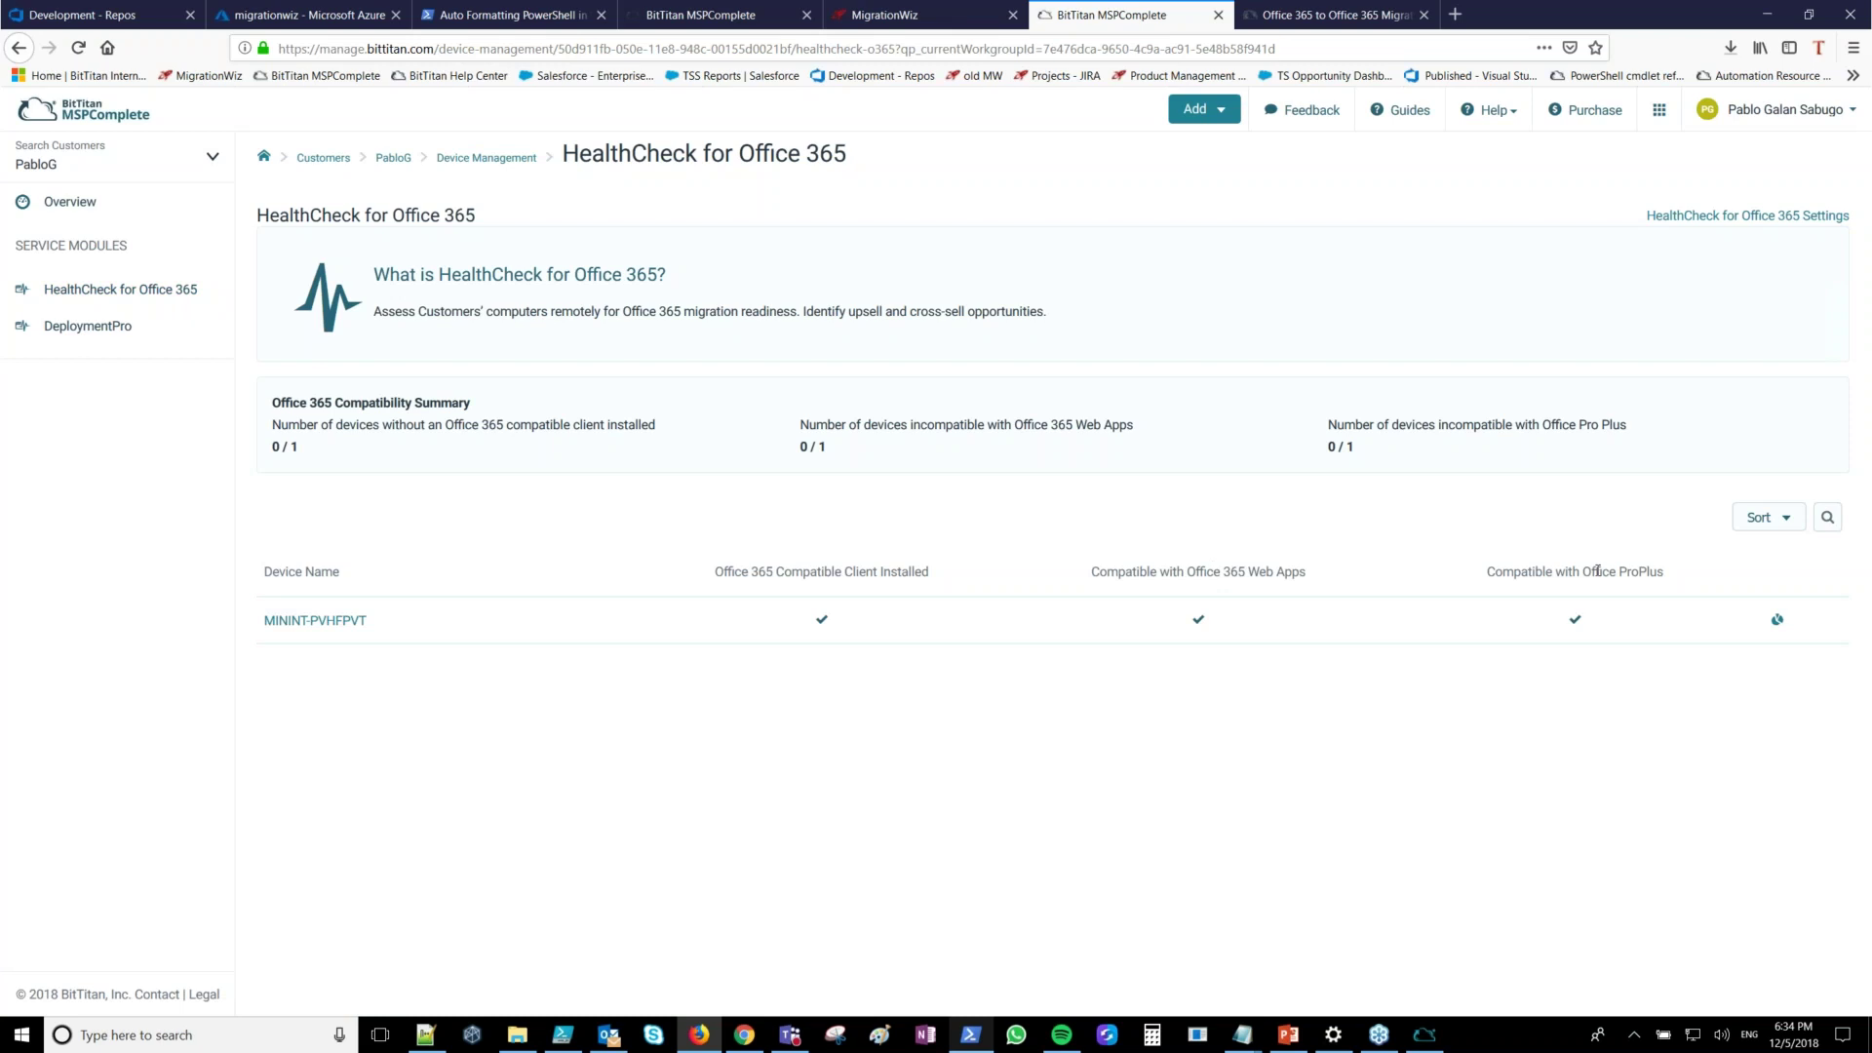
# Open the customer's DeploymentPro module, listing one user scheduled for Nov 30, 2018 7:45pm
pyautogui.moveTo(1582, 571); pyautogui.dragTo(1659, 575)
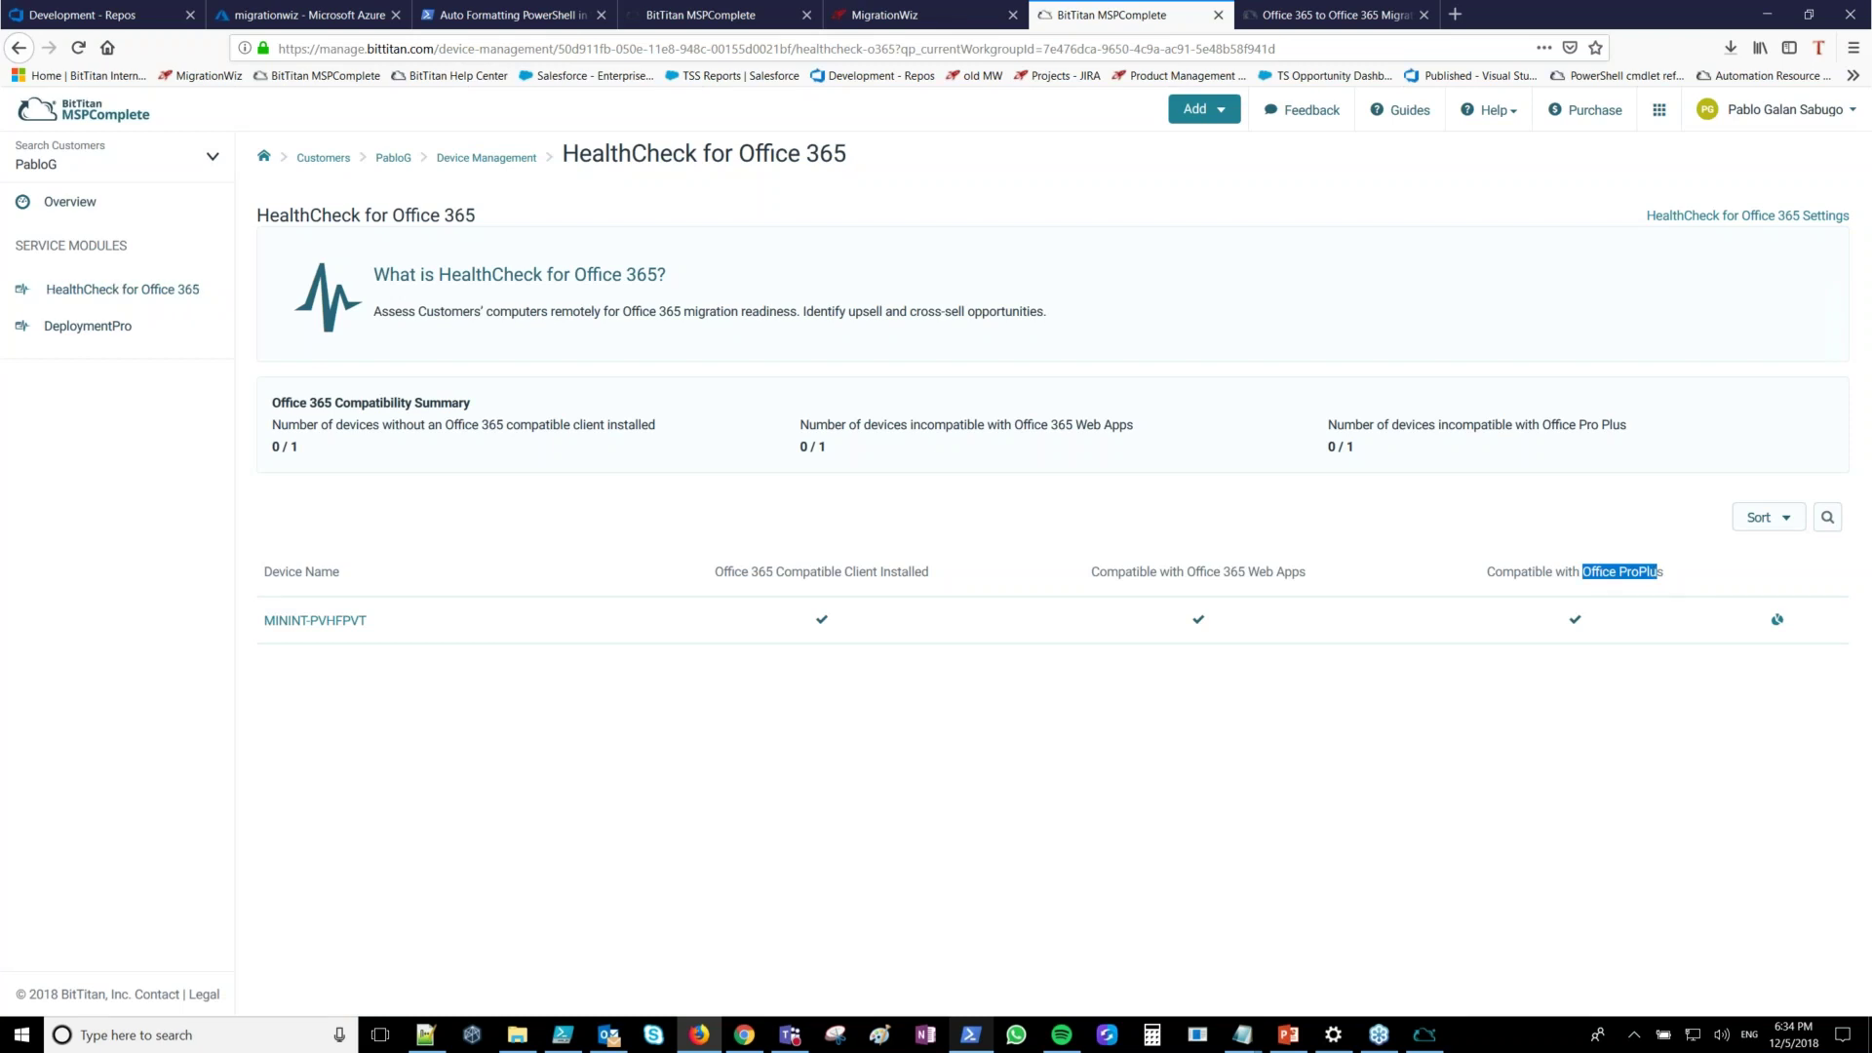
pyautogui.click(103, 328)
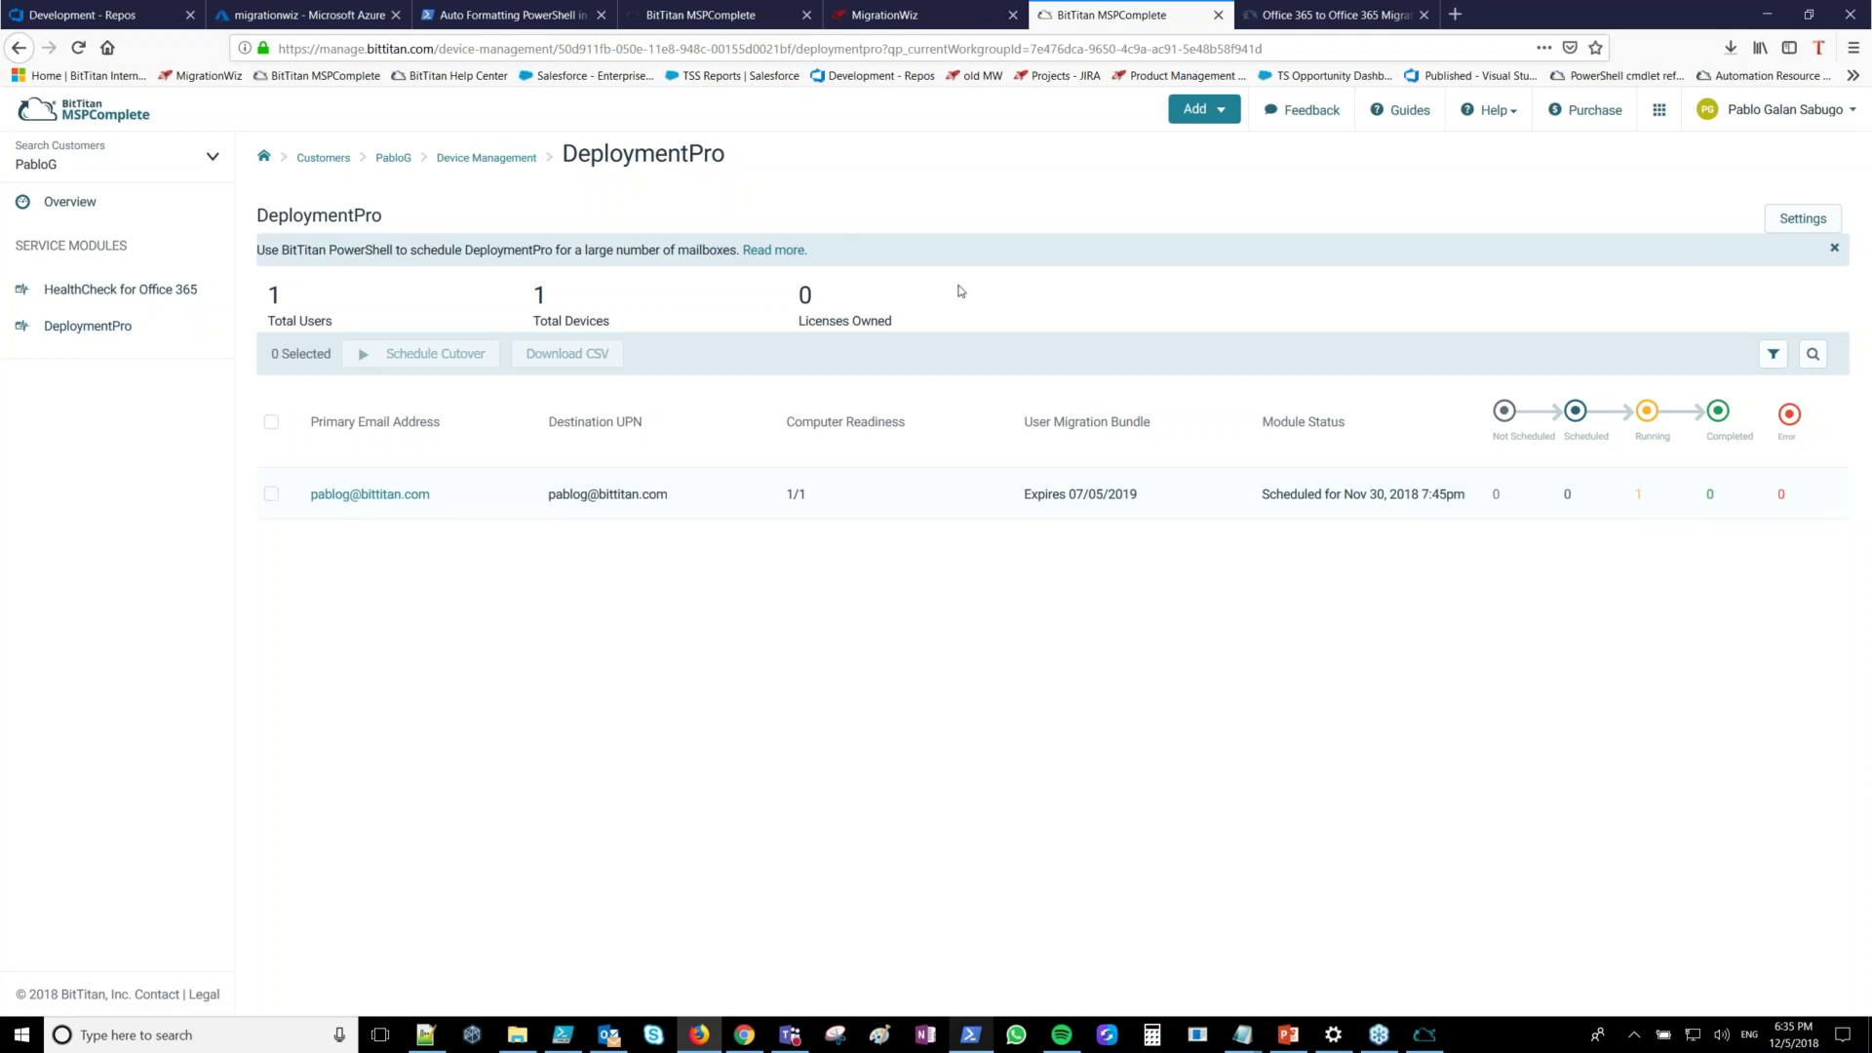
# Open the DeploymentPro module's Settings configuration page
pyautogui.click(1821, 219)
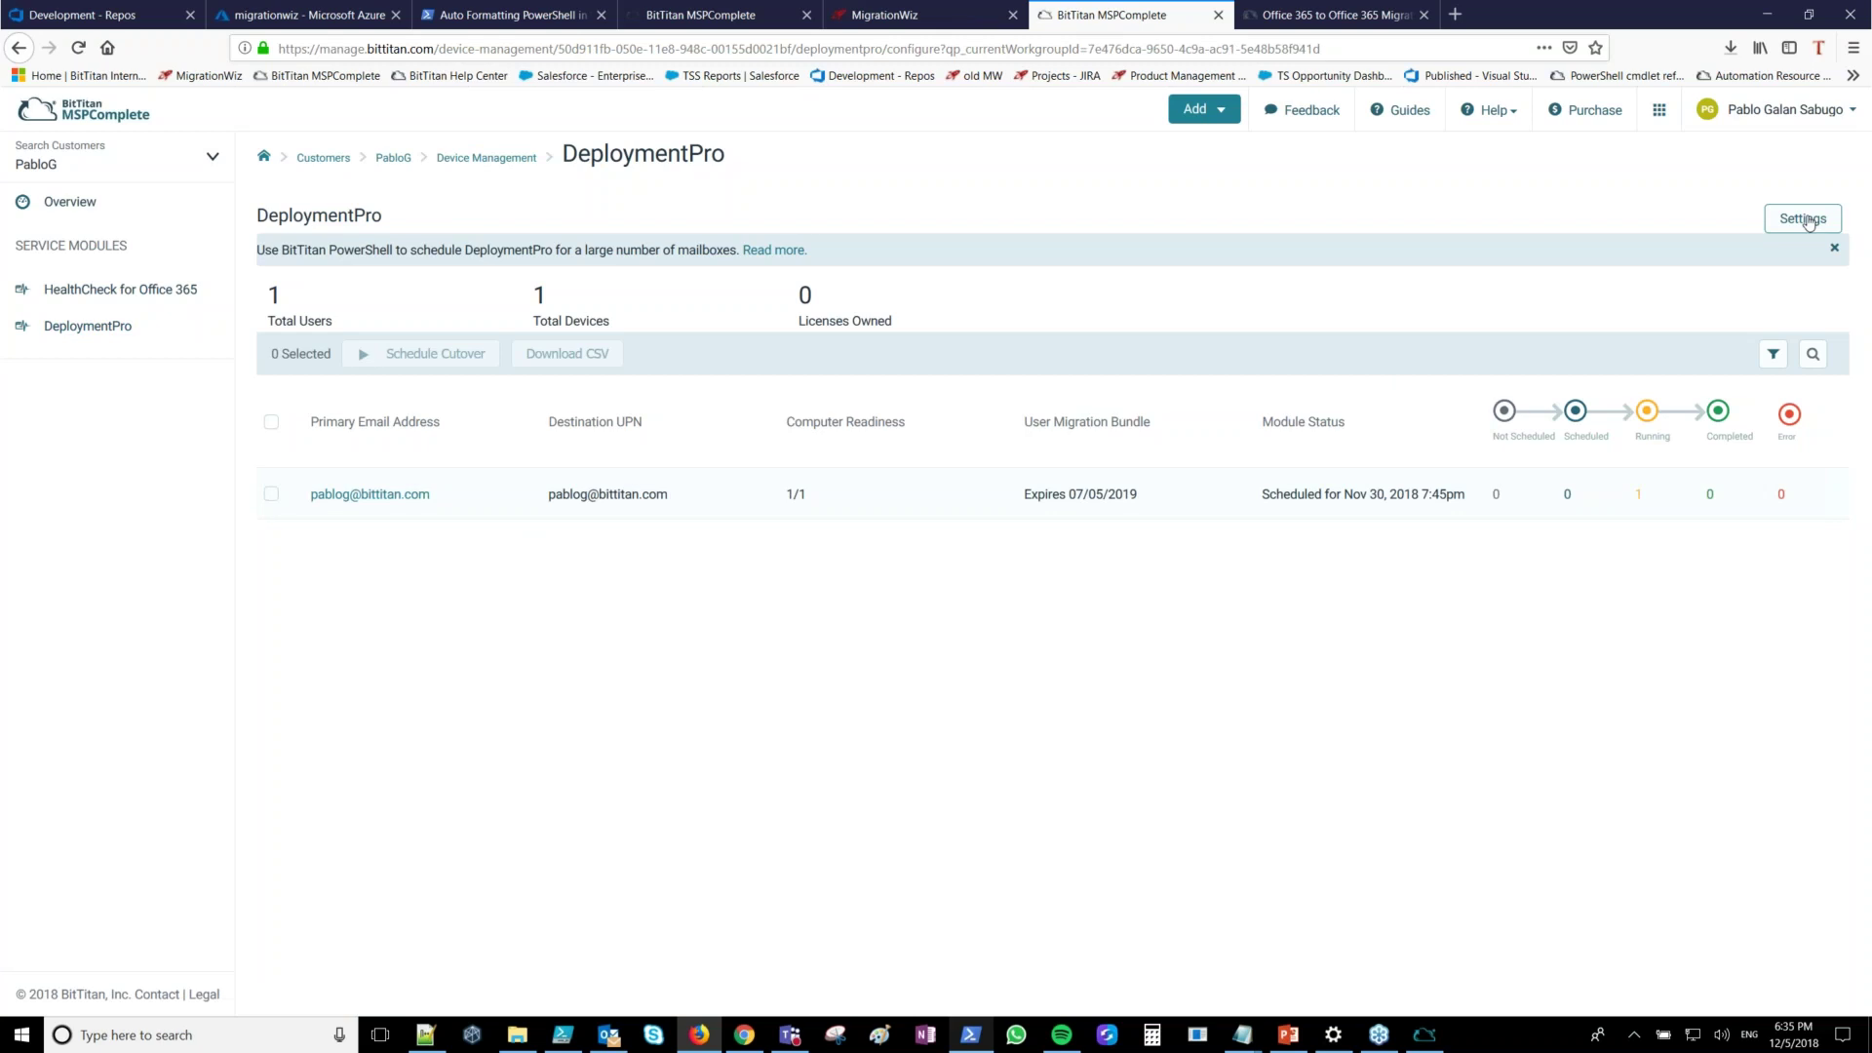
pyautogui.click(1805, 219)
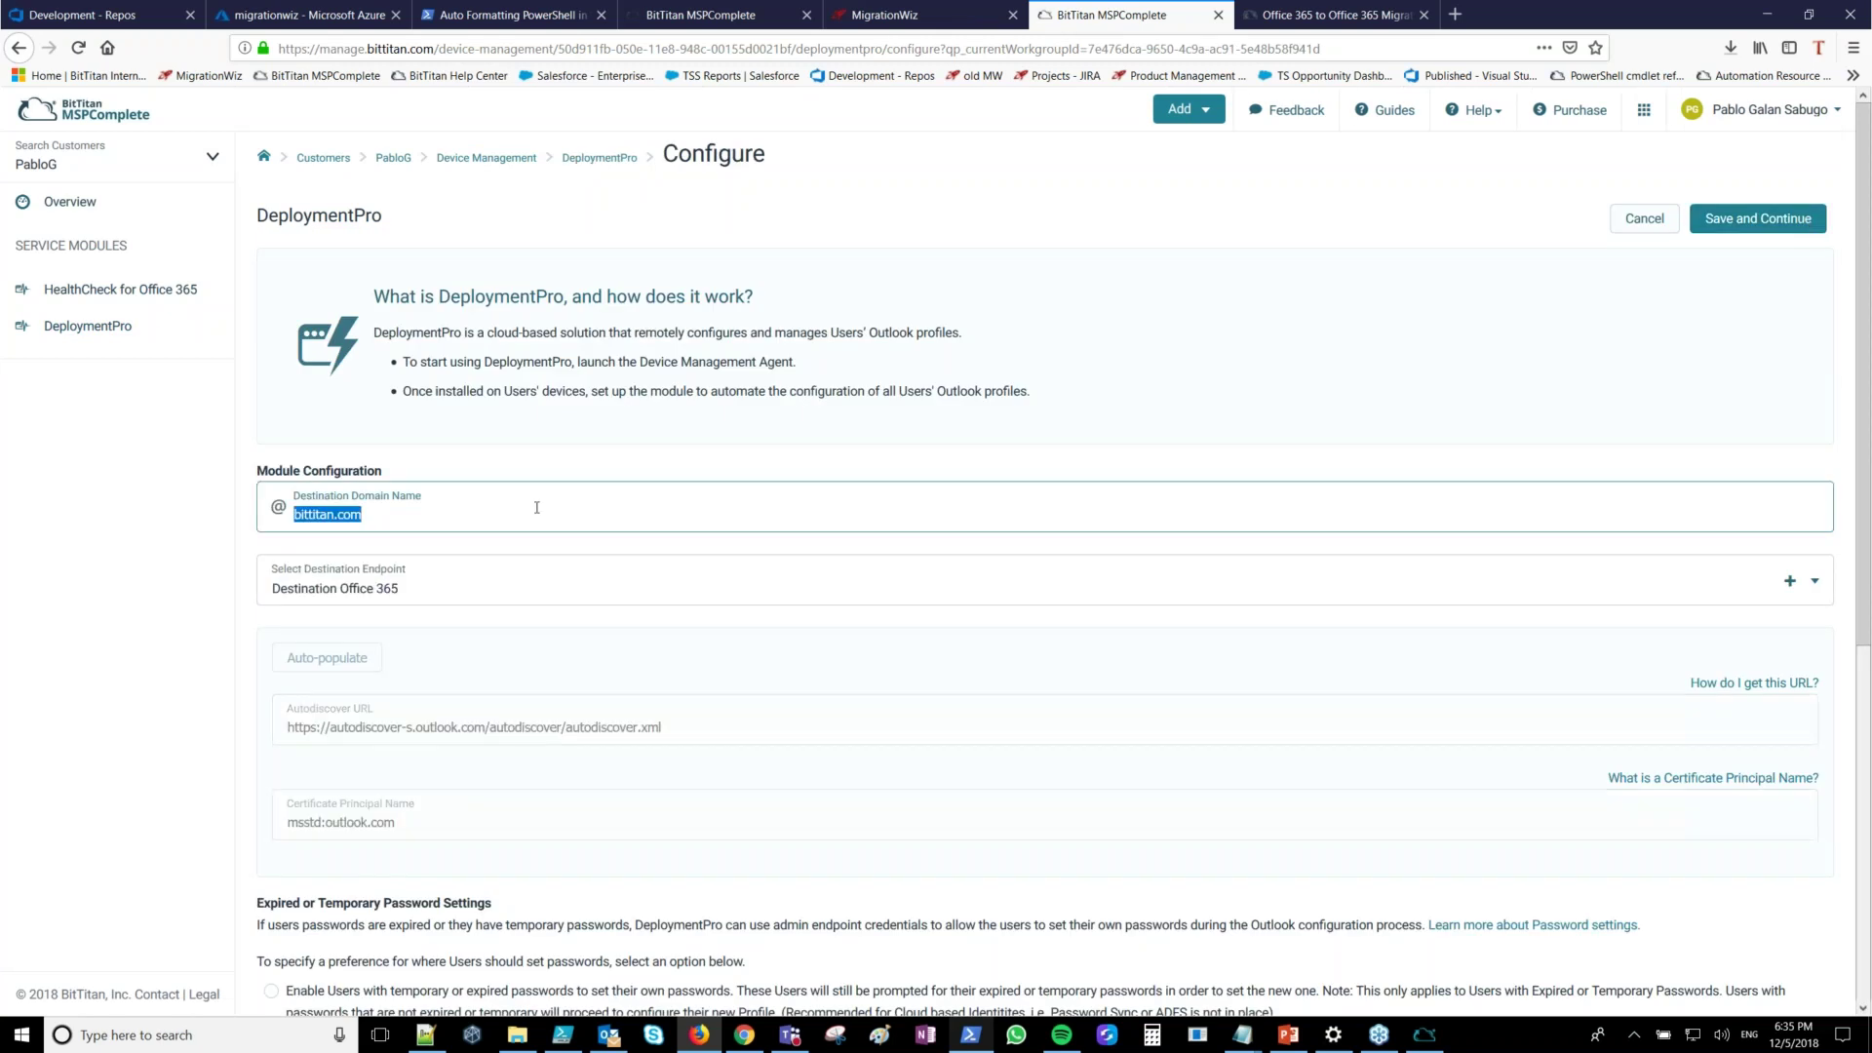
pyautogui.scroll(-2, 536, 507)
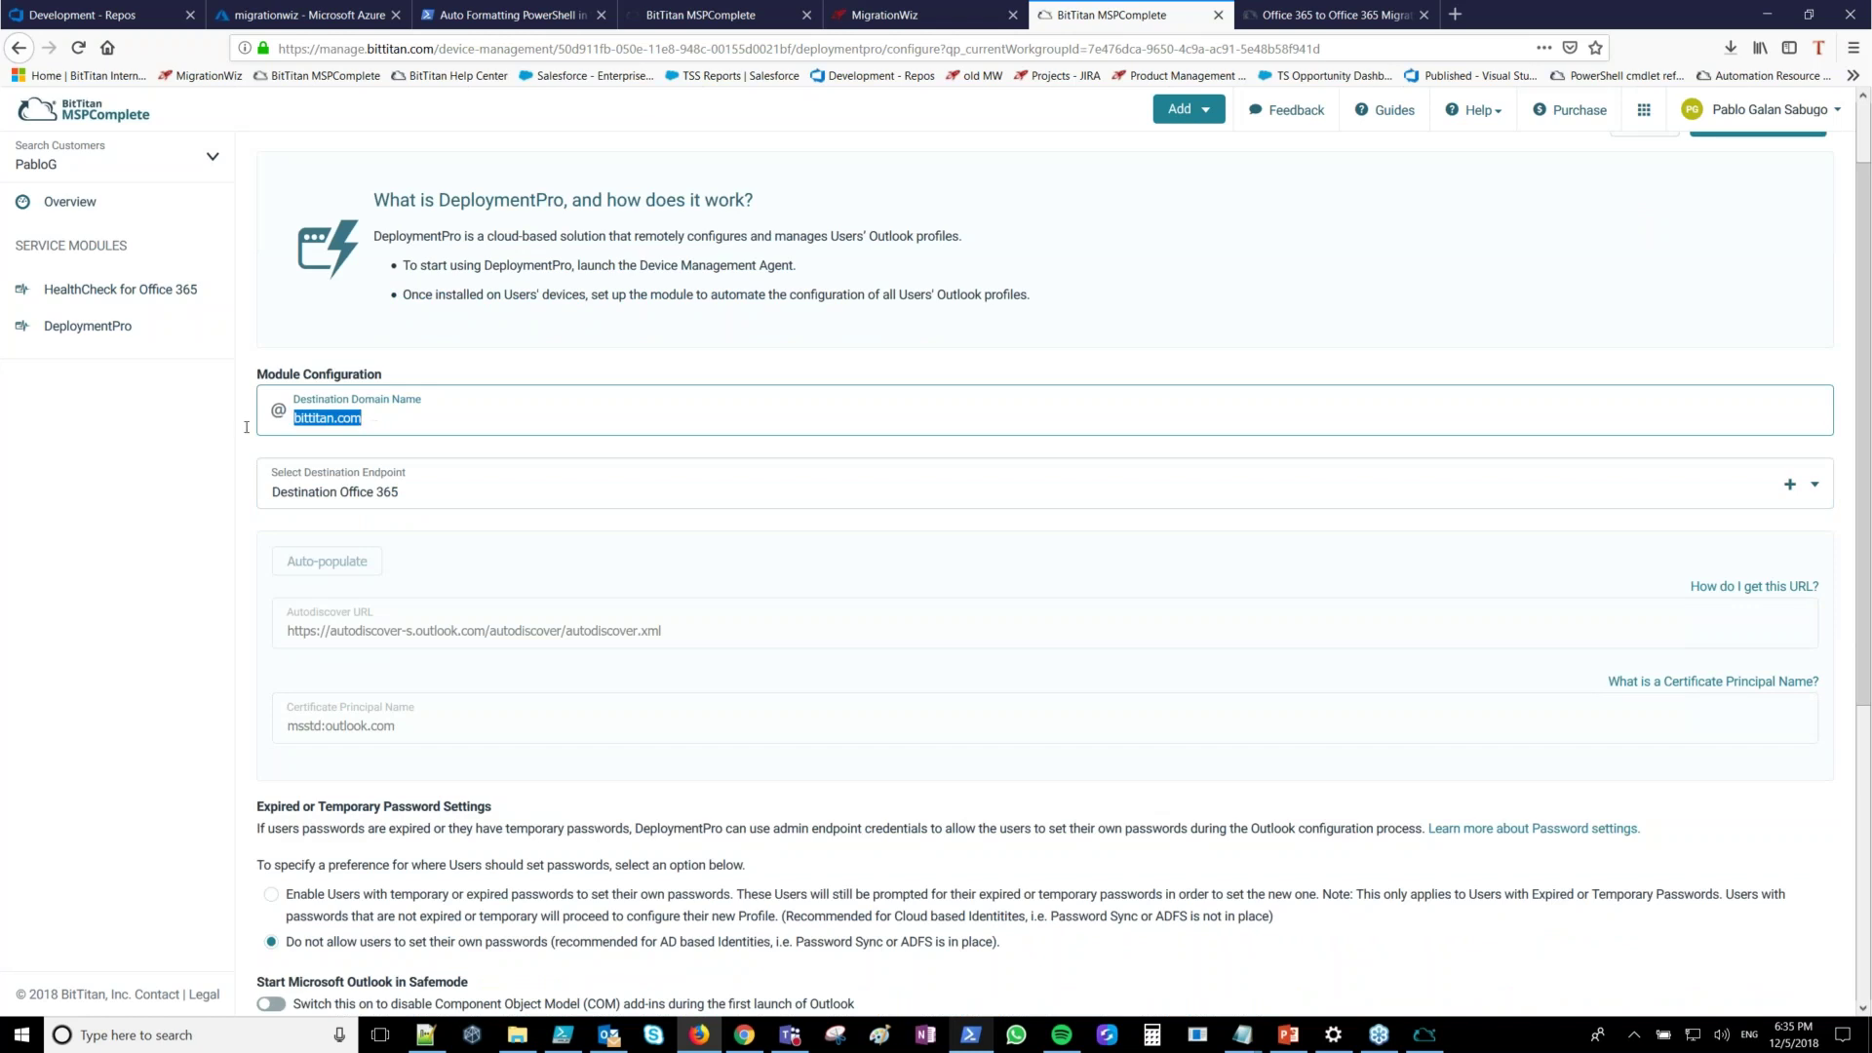
pyautogui.click(307, 489)
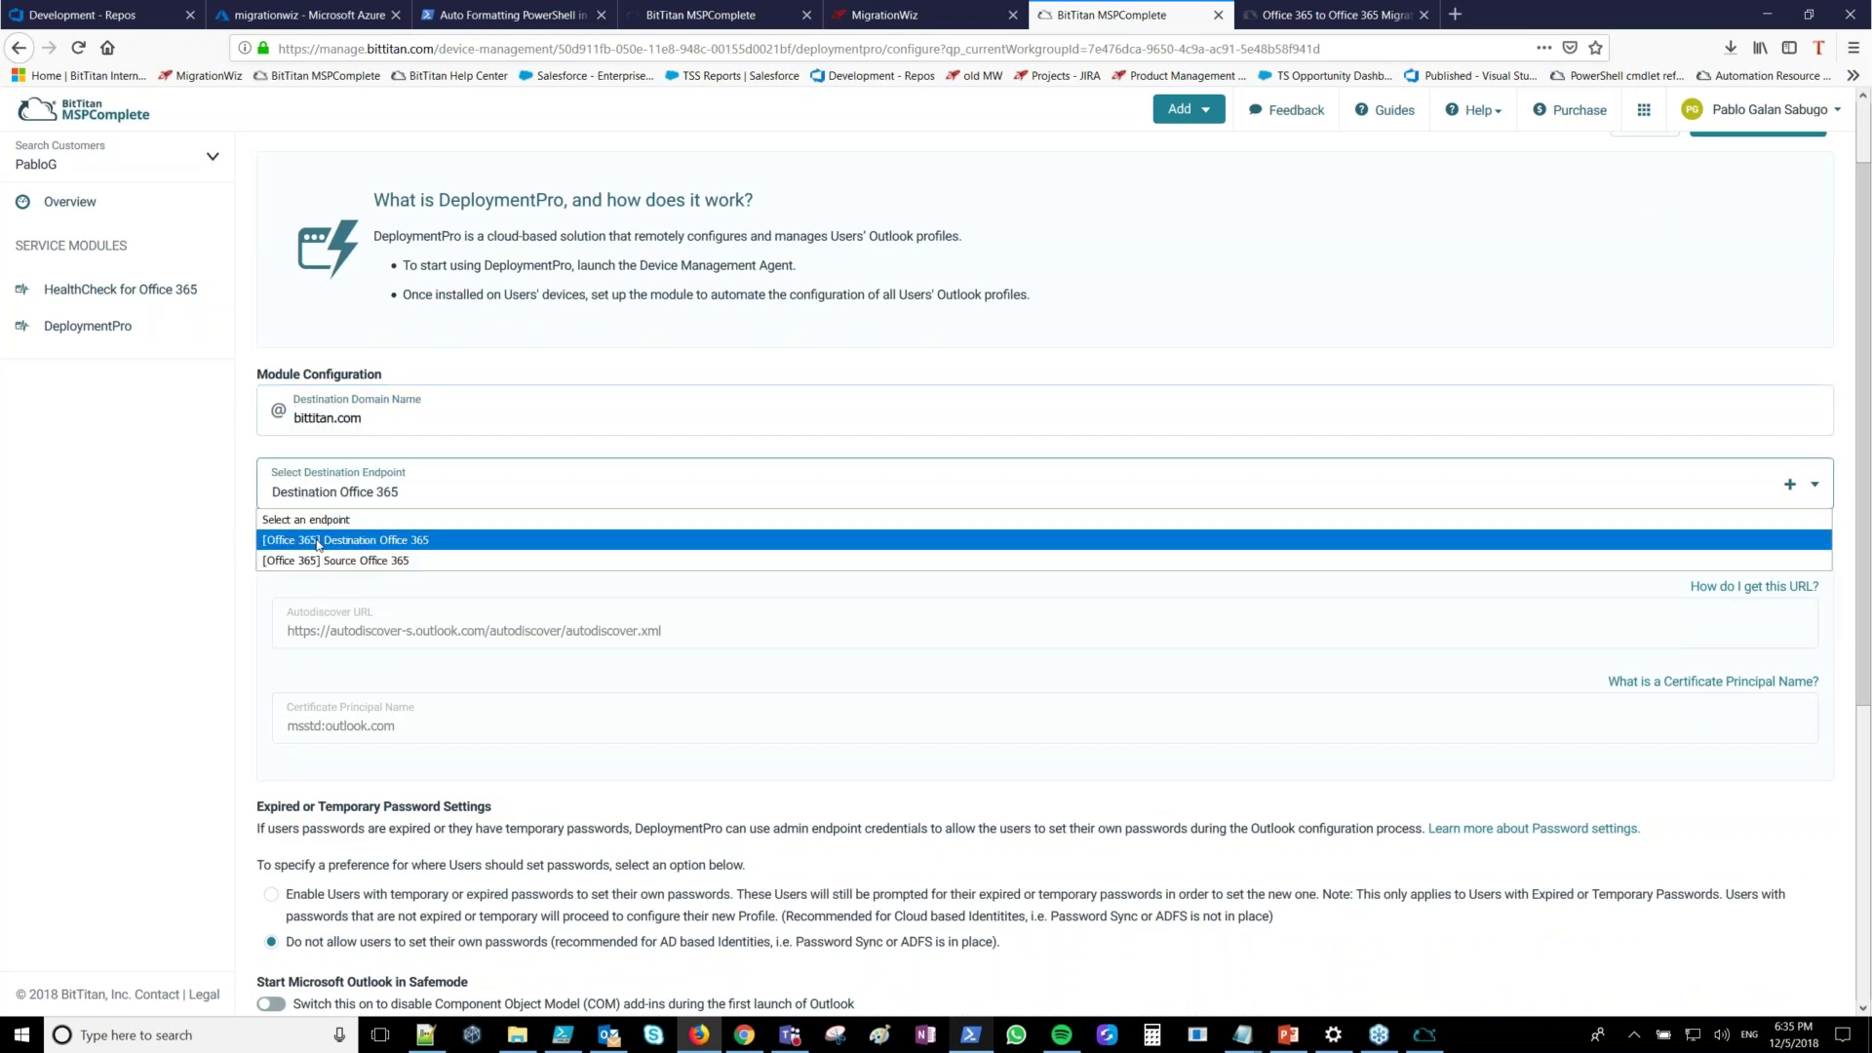
pyautogui.click(316, 542)
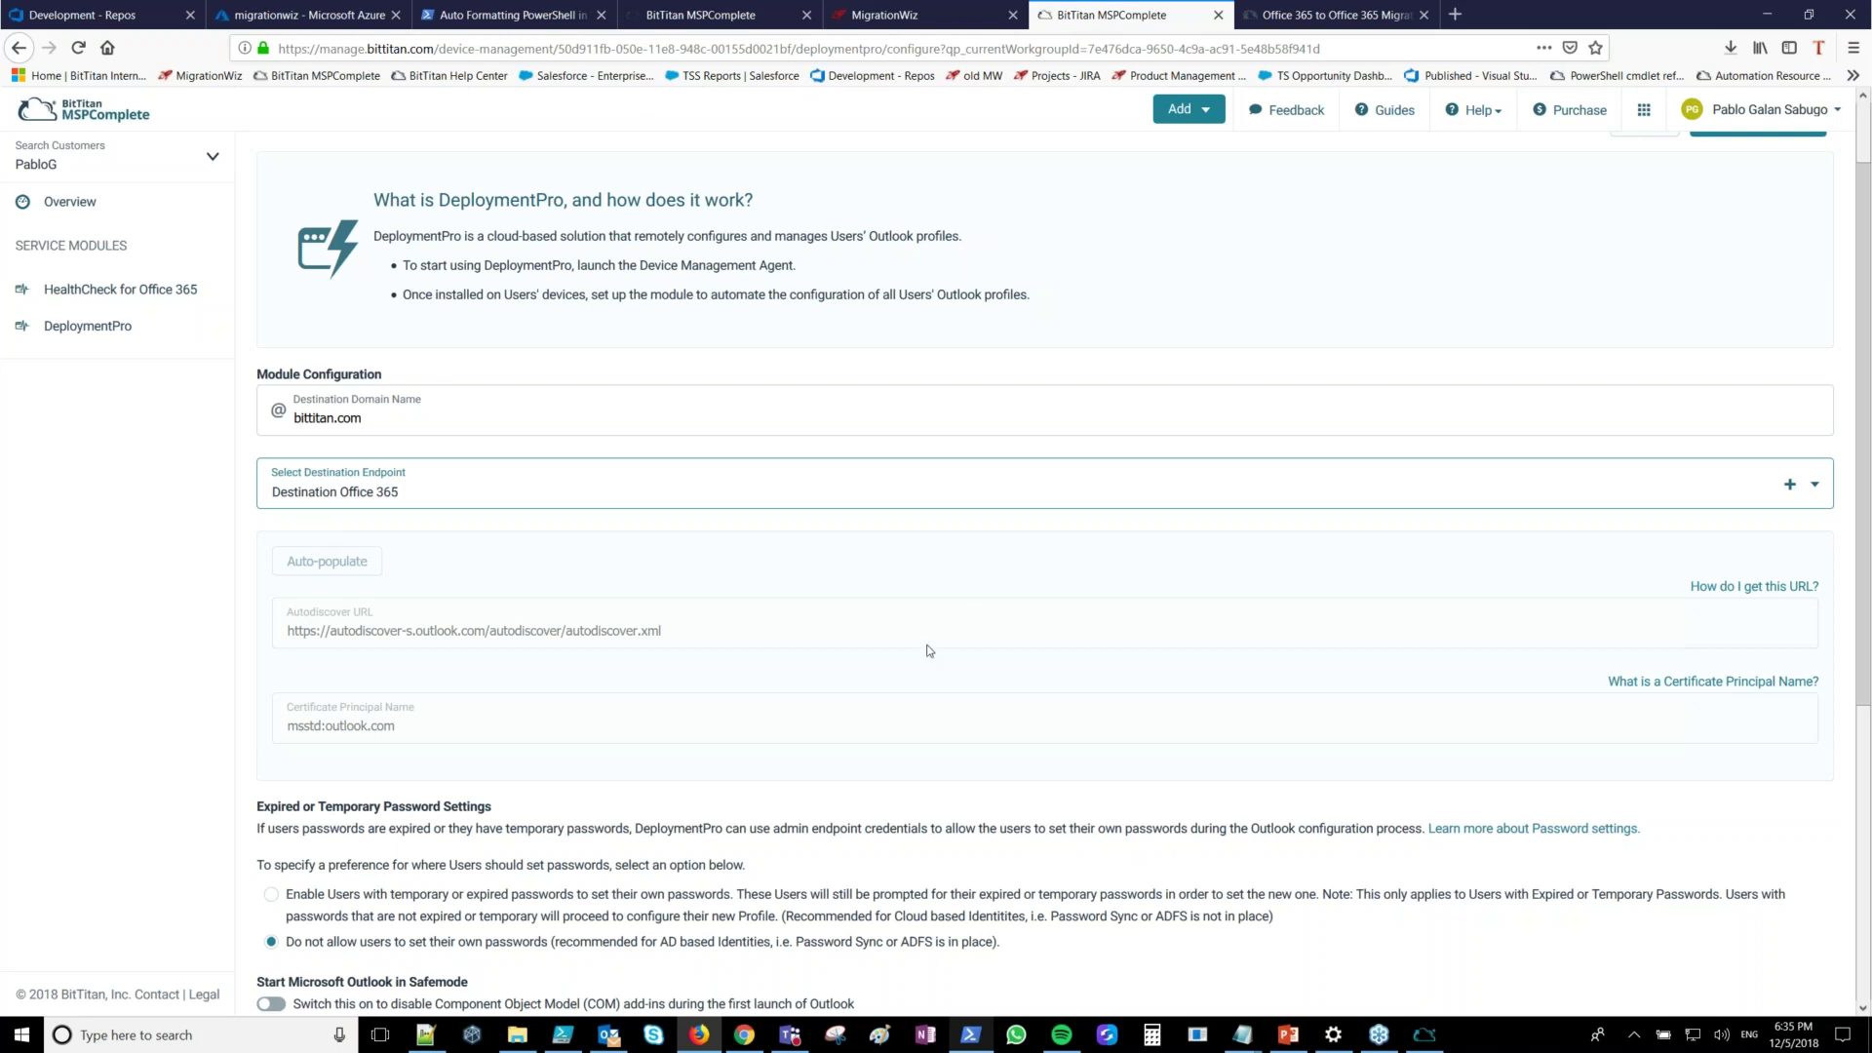
pyautogui.scroll(-4, 928, 650)
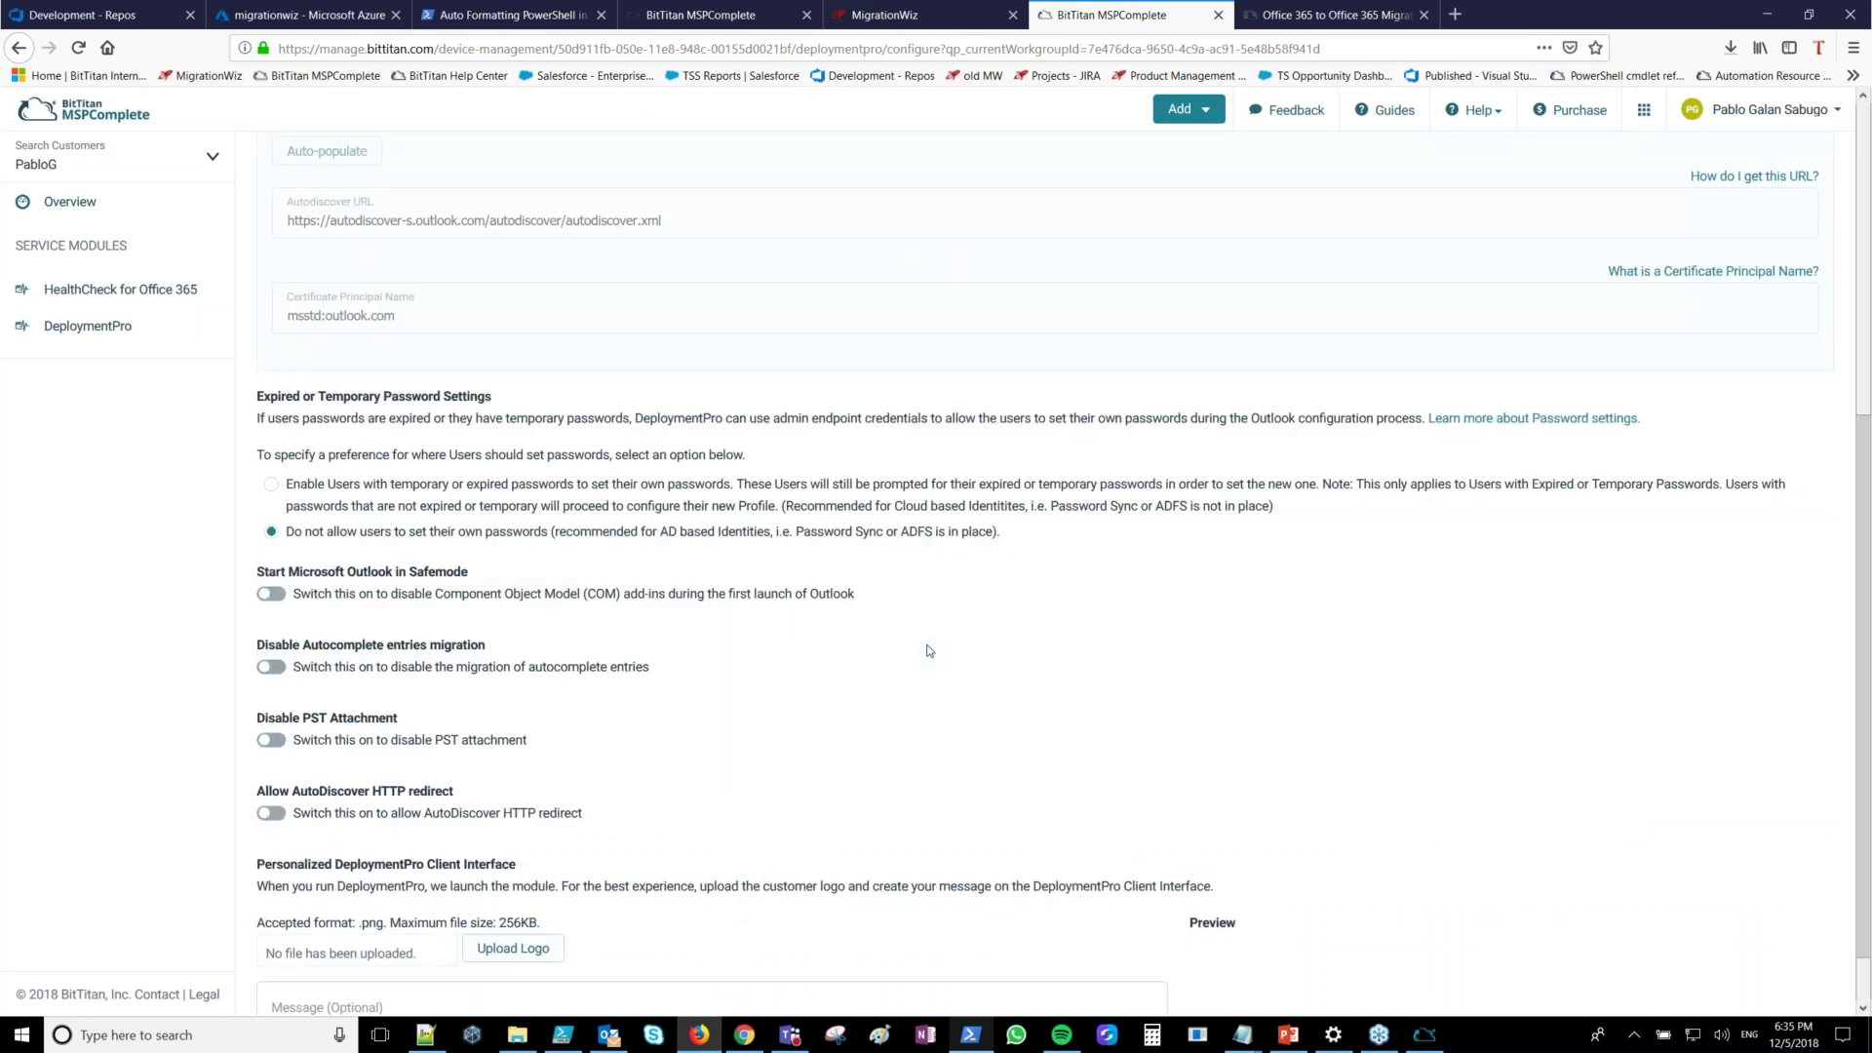
pyautogui.scroll(-1, 928, 650)
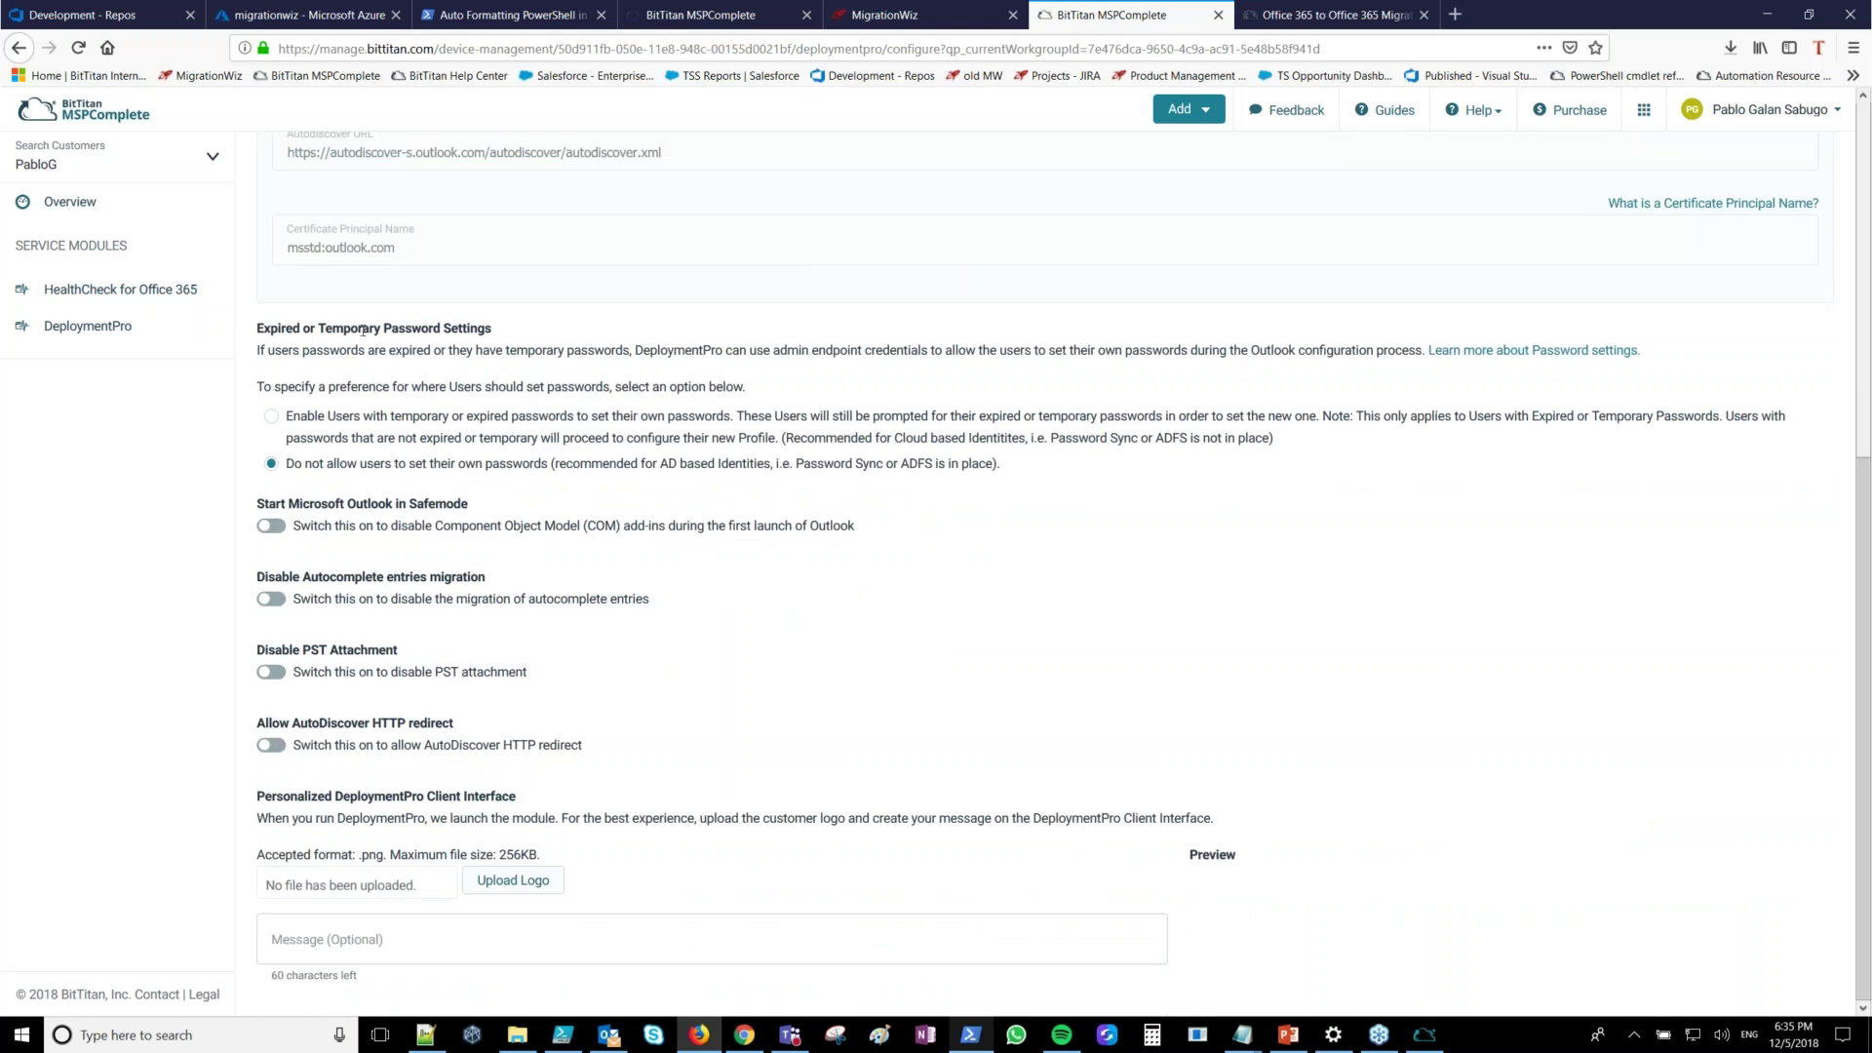
pyautogui.click(388, 427)
pyautogui.click(532, 460)
pyautogui.click(514, 880)
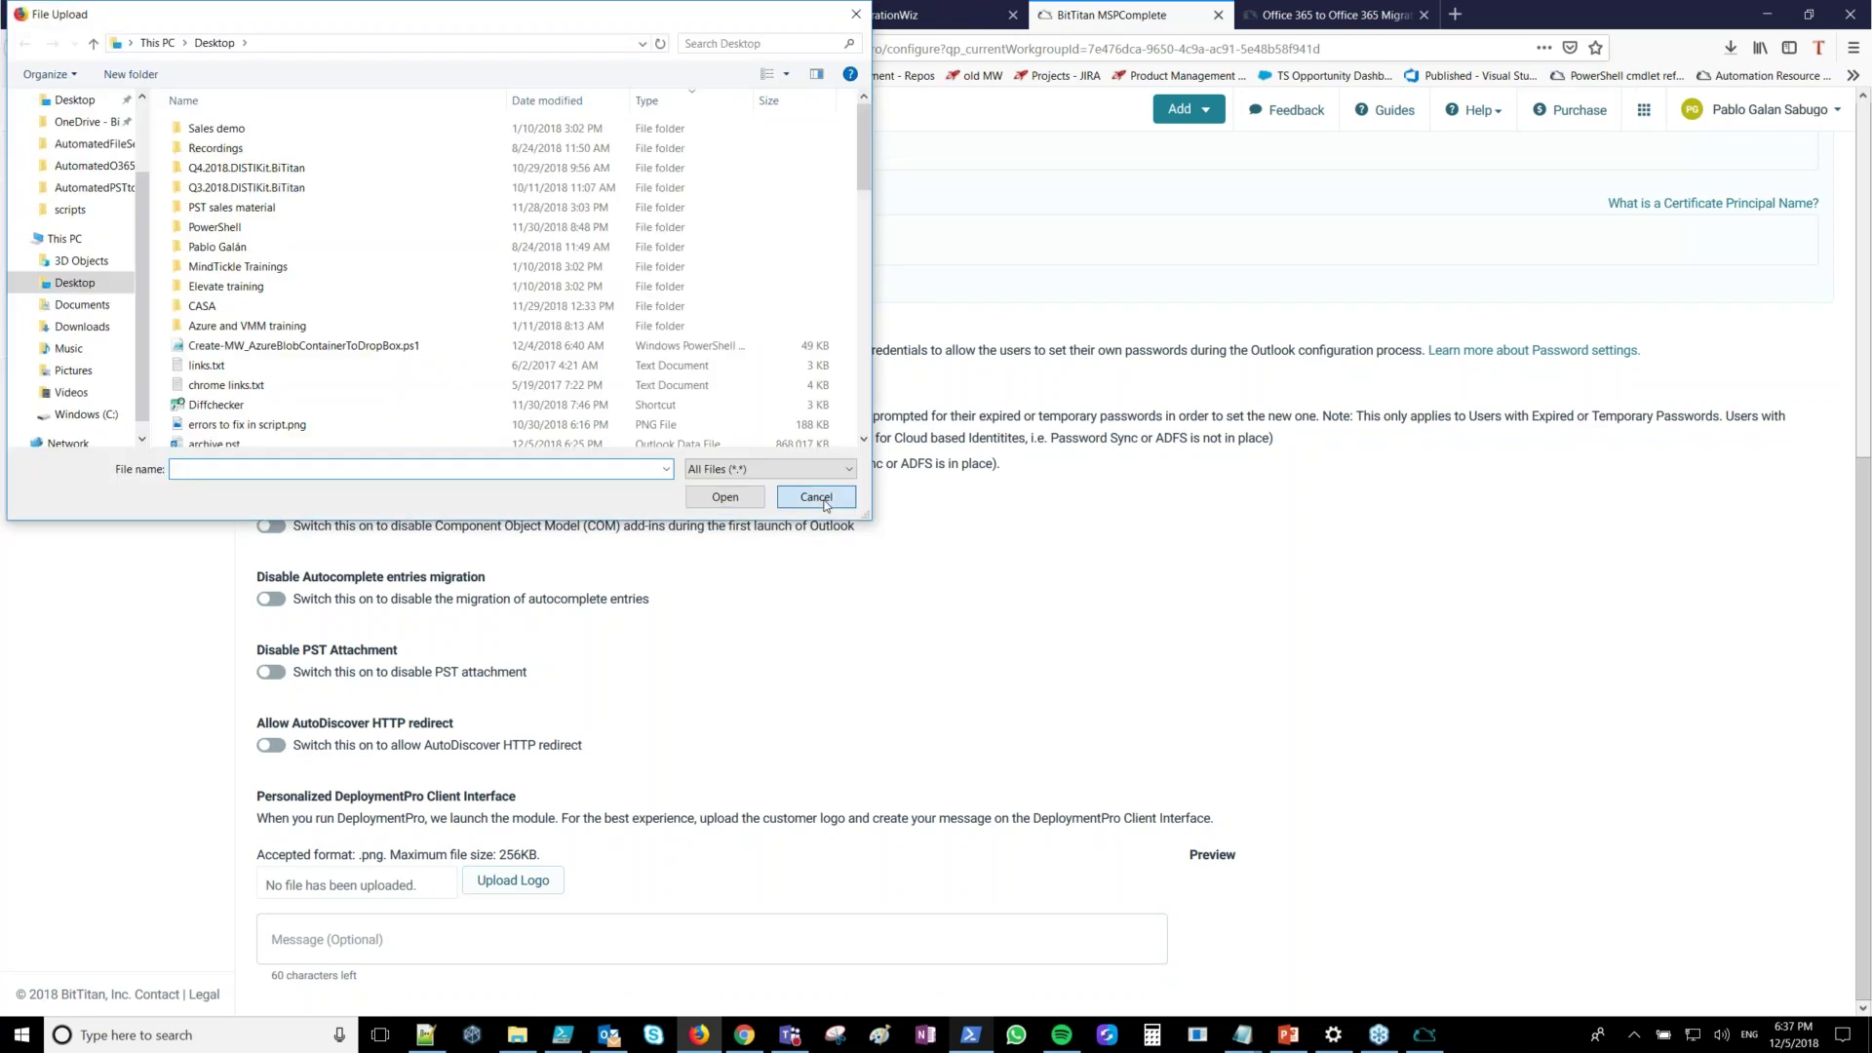
pyautogui.click(817, 498)
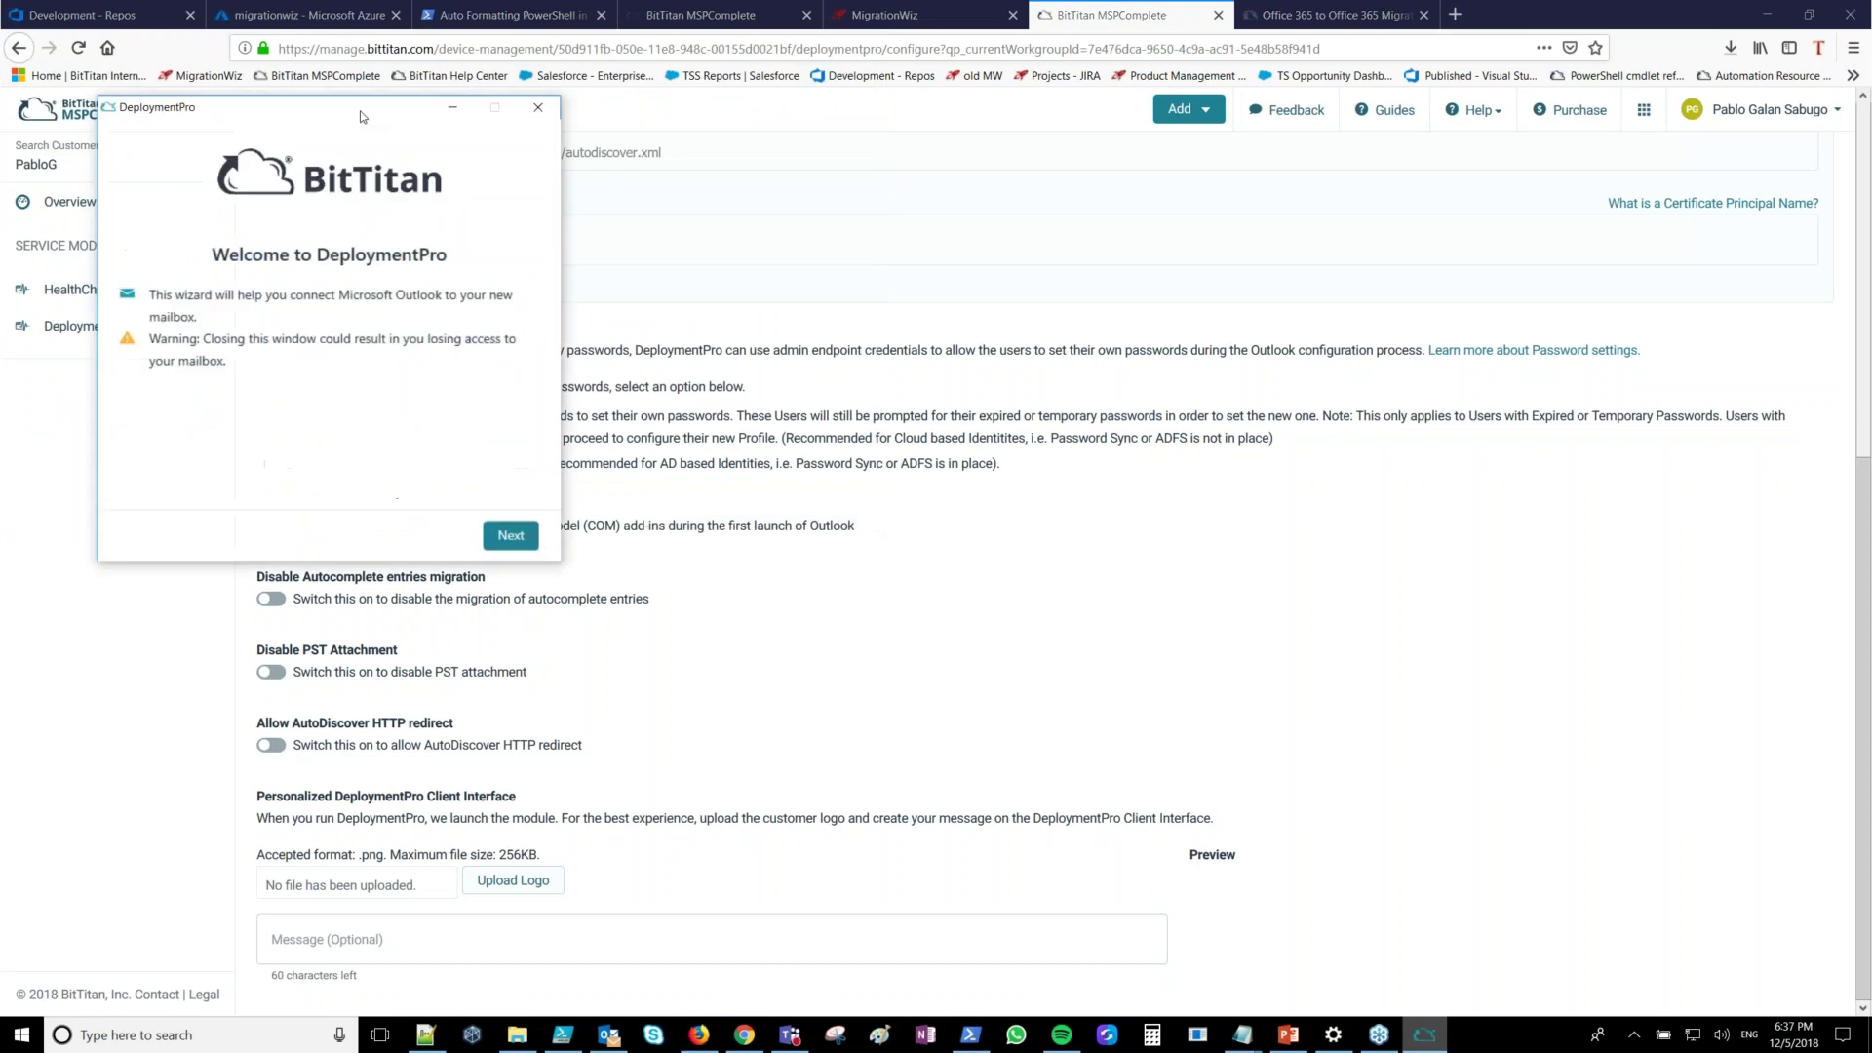
# Move the DeploymentPro welcome wizard to the screen centre and bring the browser back in front
pyautogui.moveTo(361, 116); pyautogui.dragTo(939, 327)
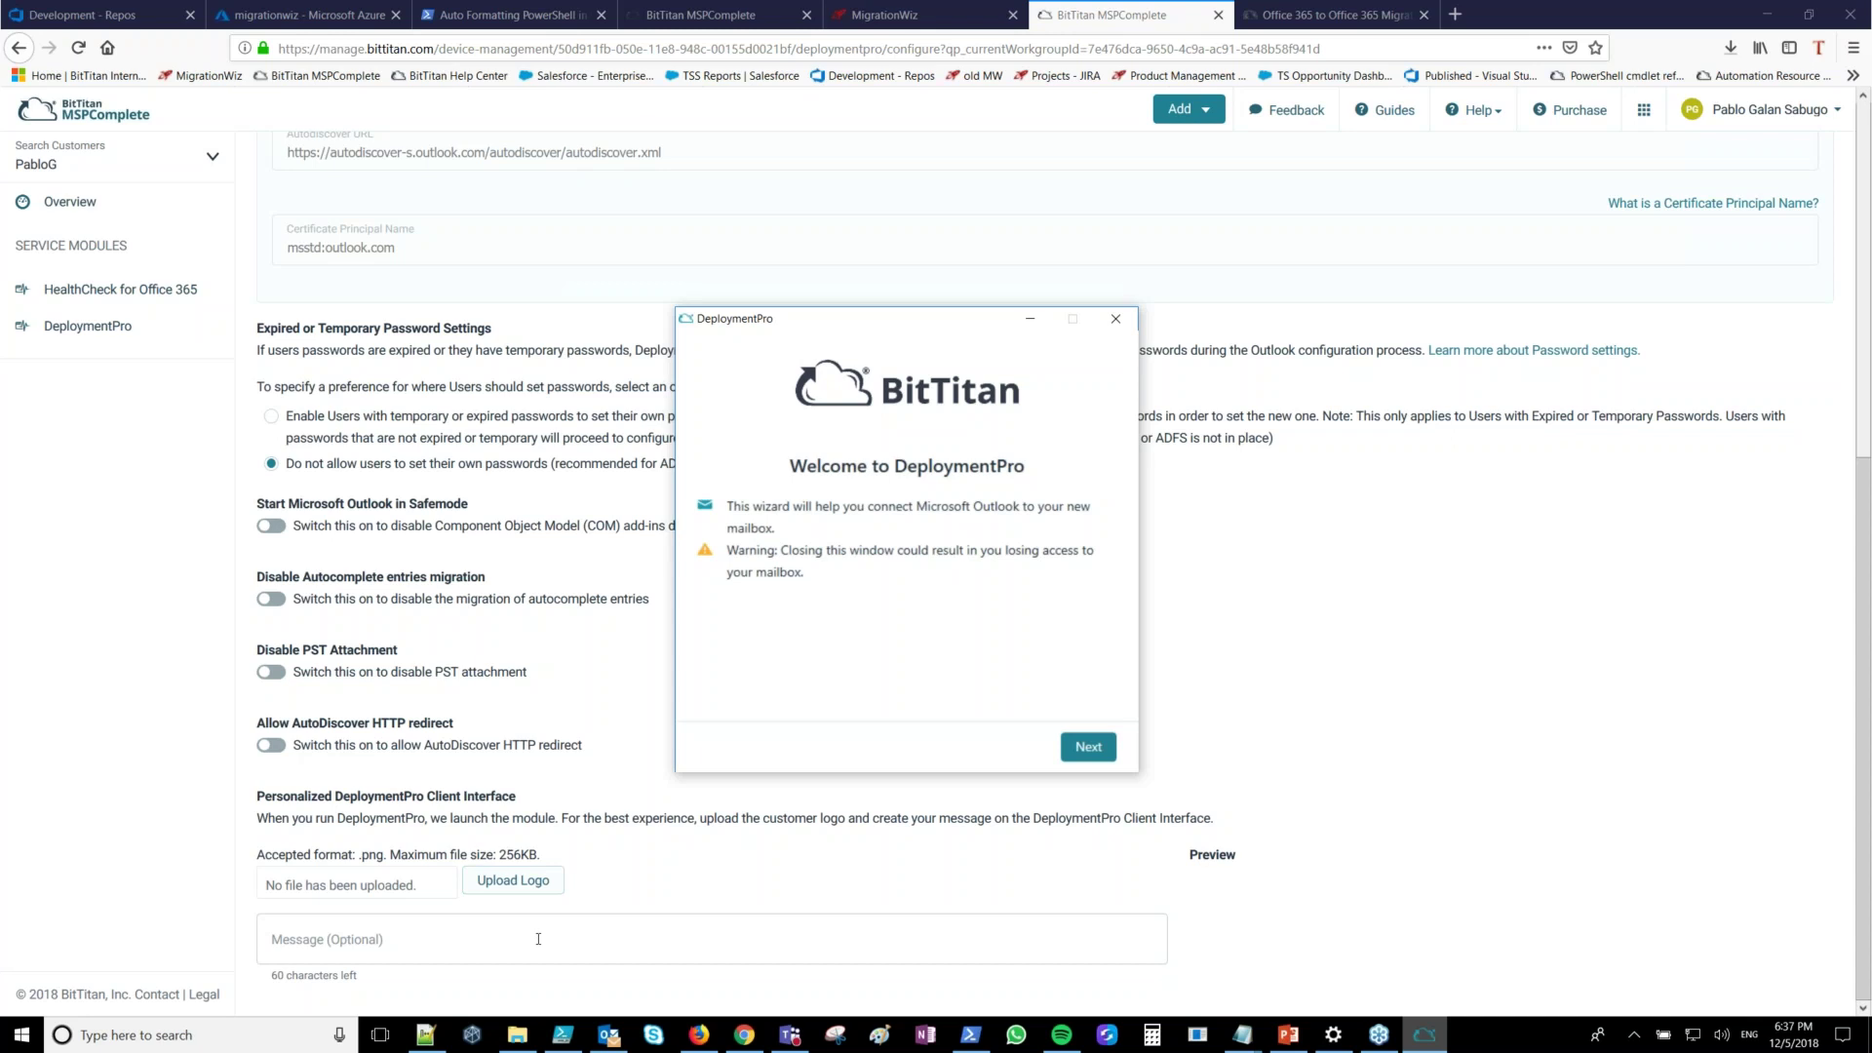
pyautogui.click(538, 939)
# Cancel the logo upload without choosing a file and scroll back to the page top
pyautogui.click(513, 881)
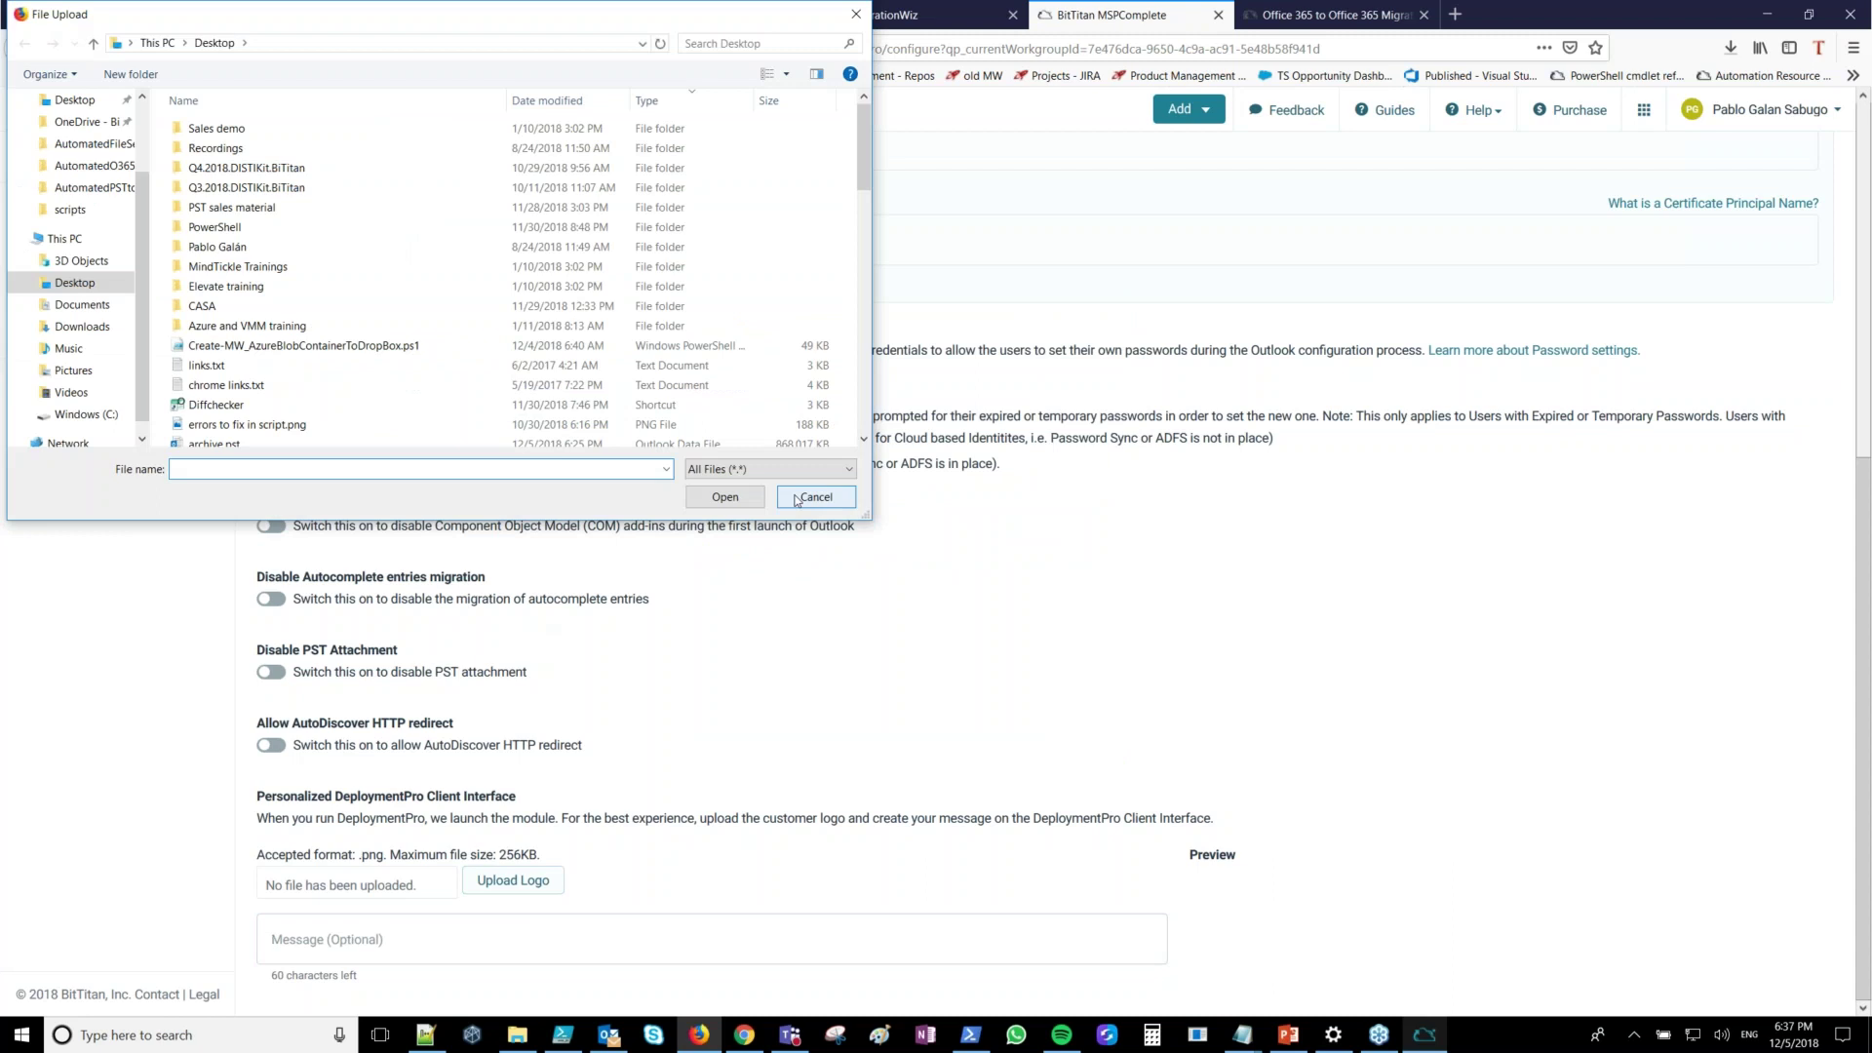
pyautogui.click(797, 499)
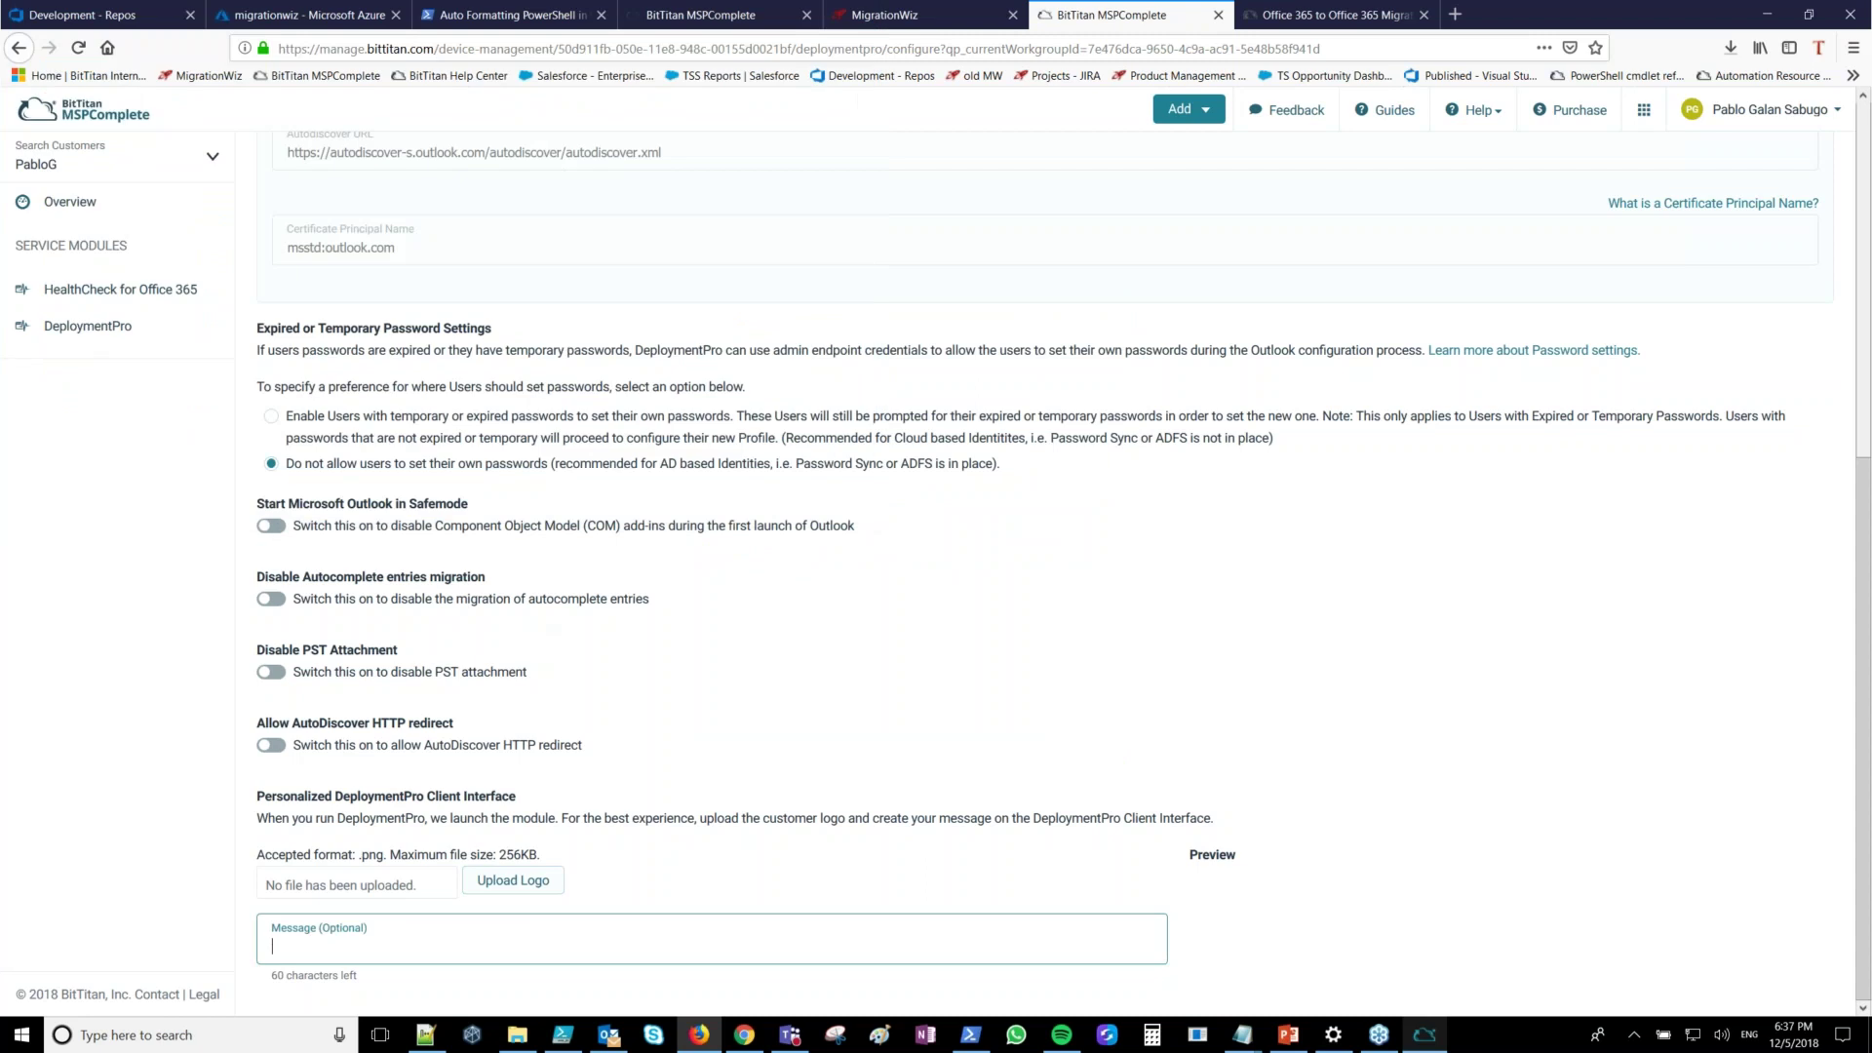
pyautogui.scroll(5, 1043, 566)
pyautogui.scroll(2, 1043, 566)
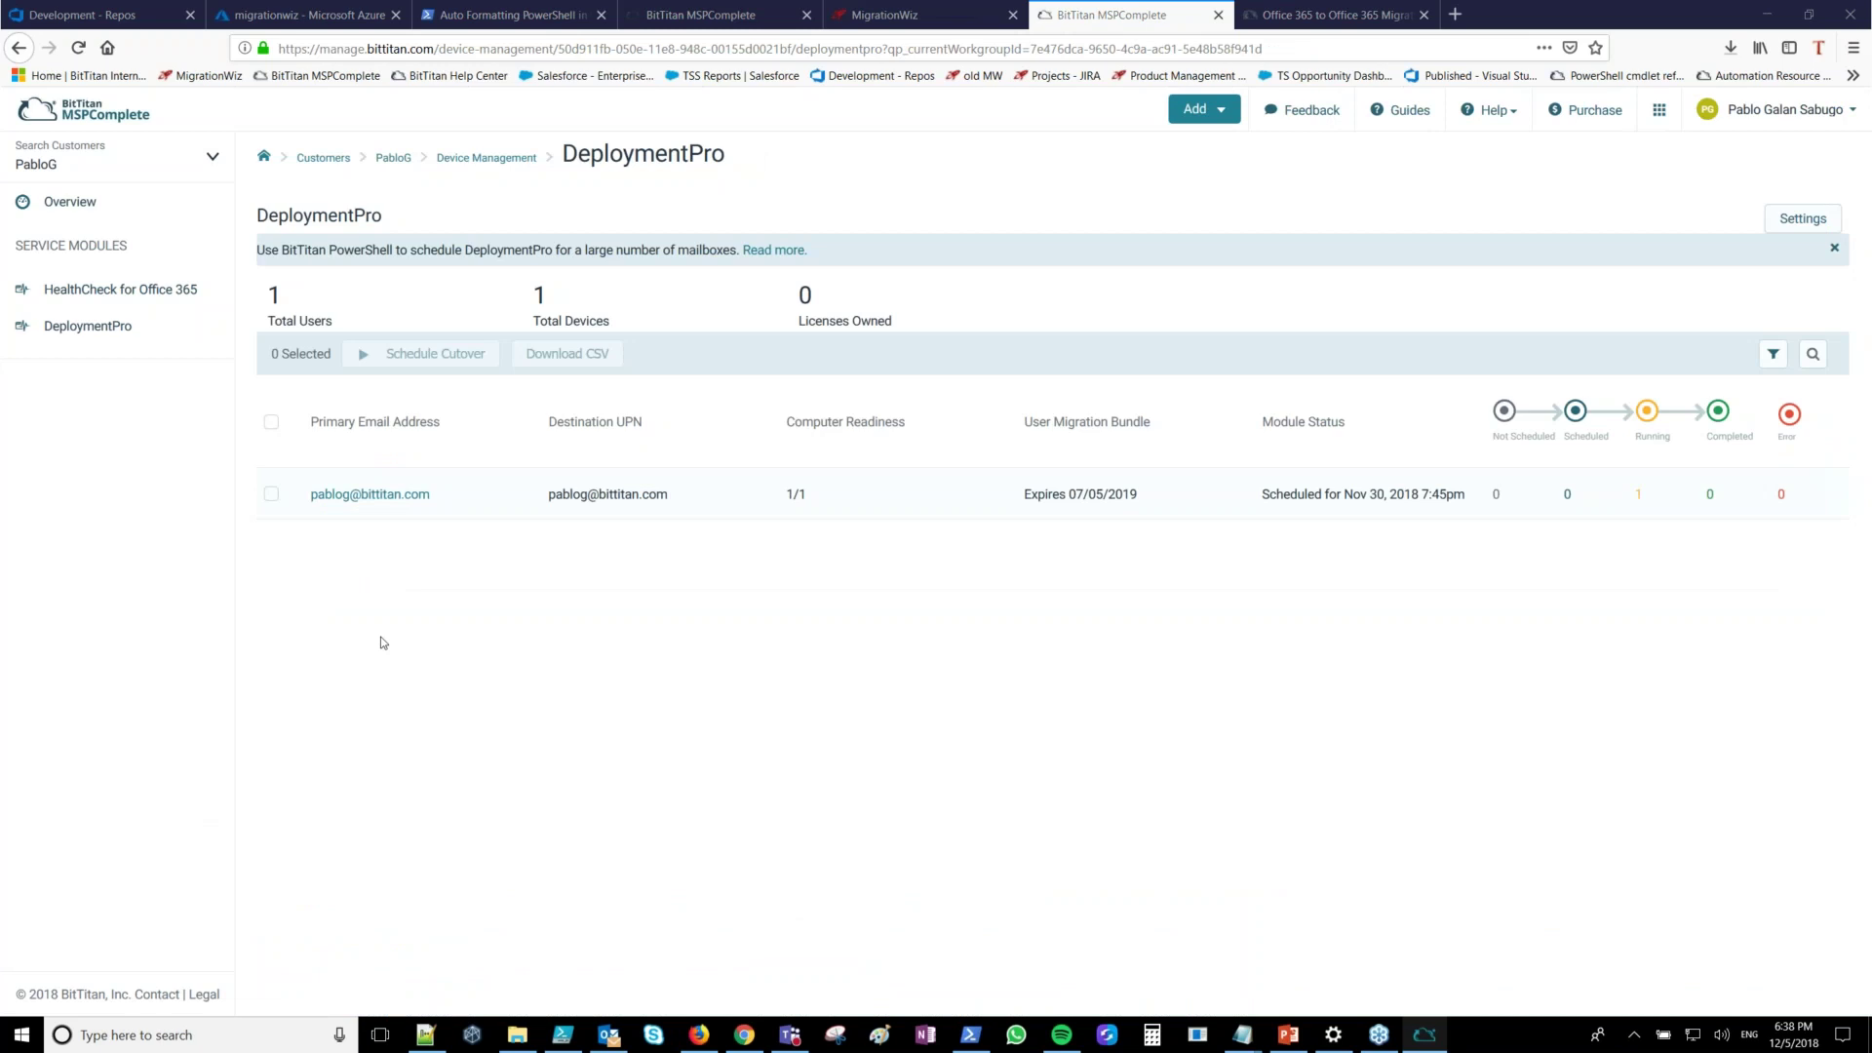
# Select all users in the DeploymentPro list, moving the welcome wizard out of the way
pyautogui.click(271, 422)
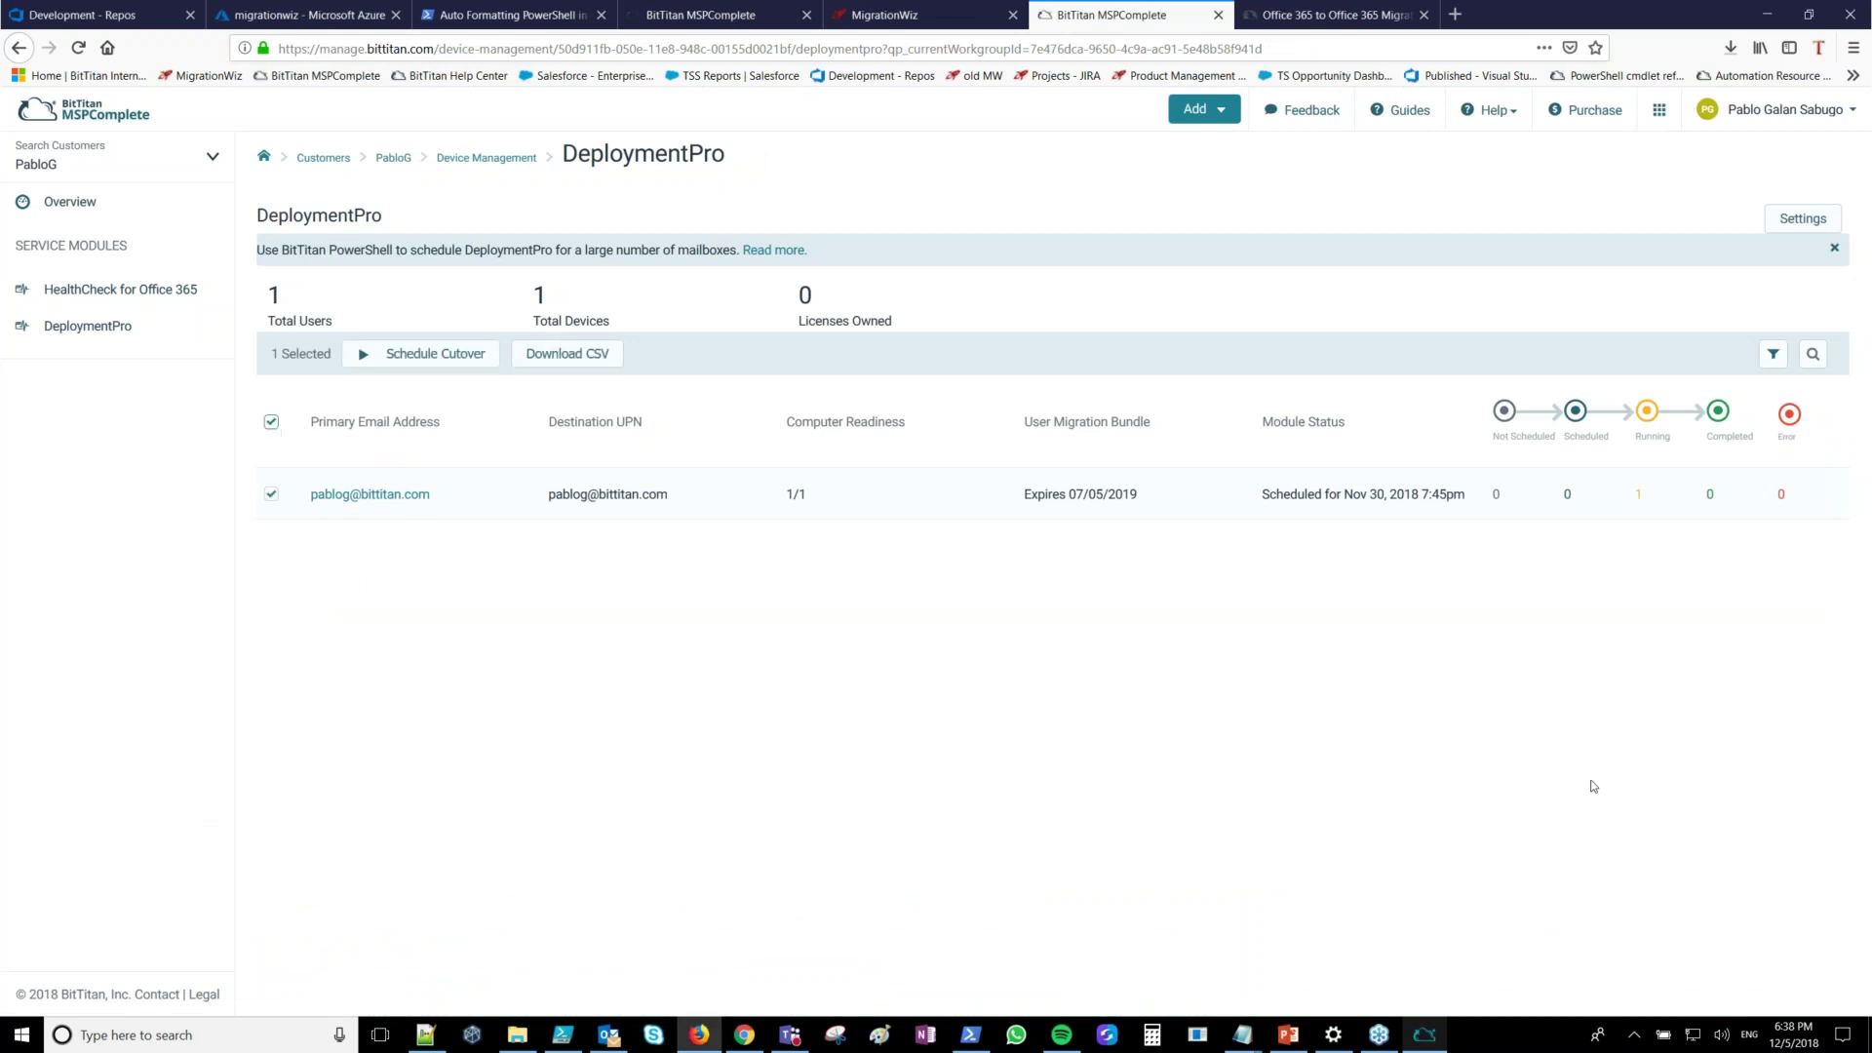
pyautogui.click(1424, 1036)
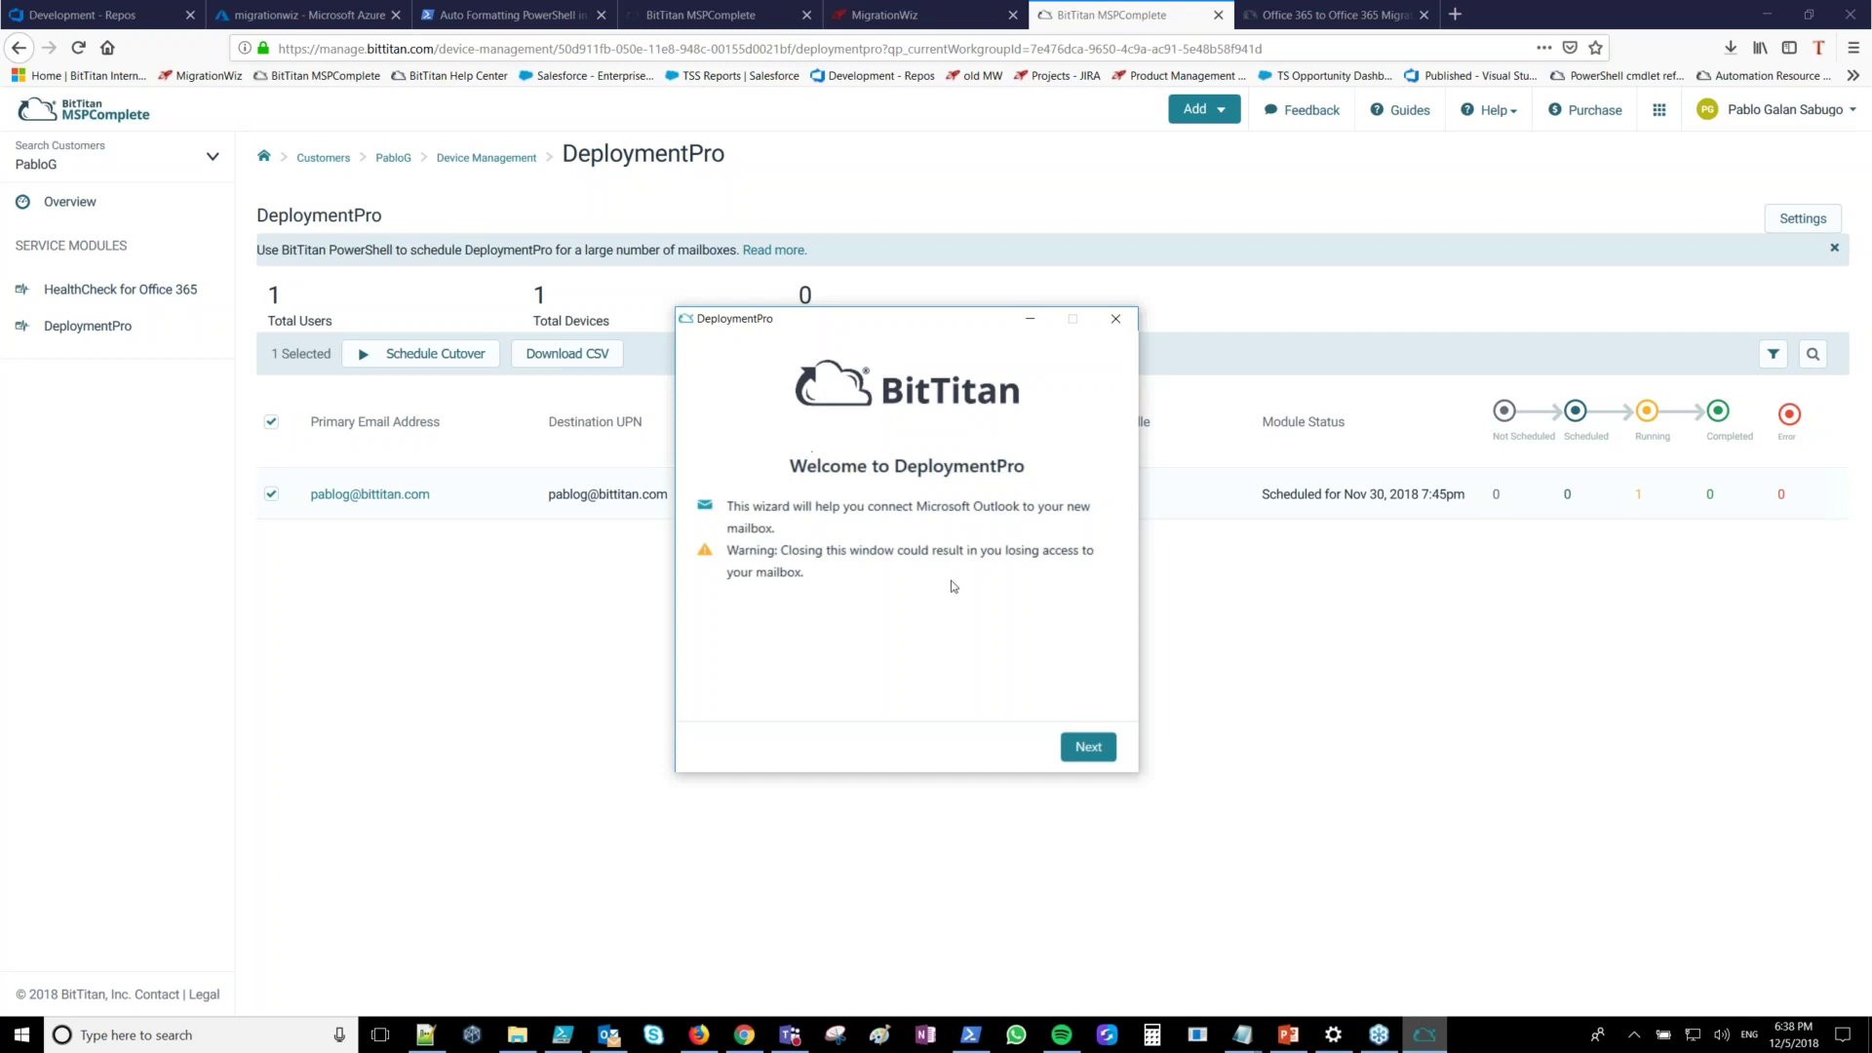
pyautogui.moveTo(768, 331); pyautogui.dragTo(789, 392)
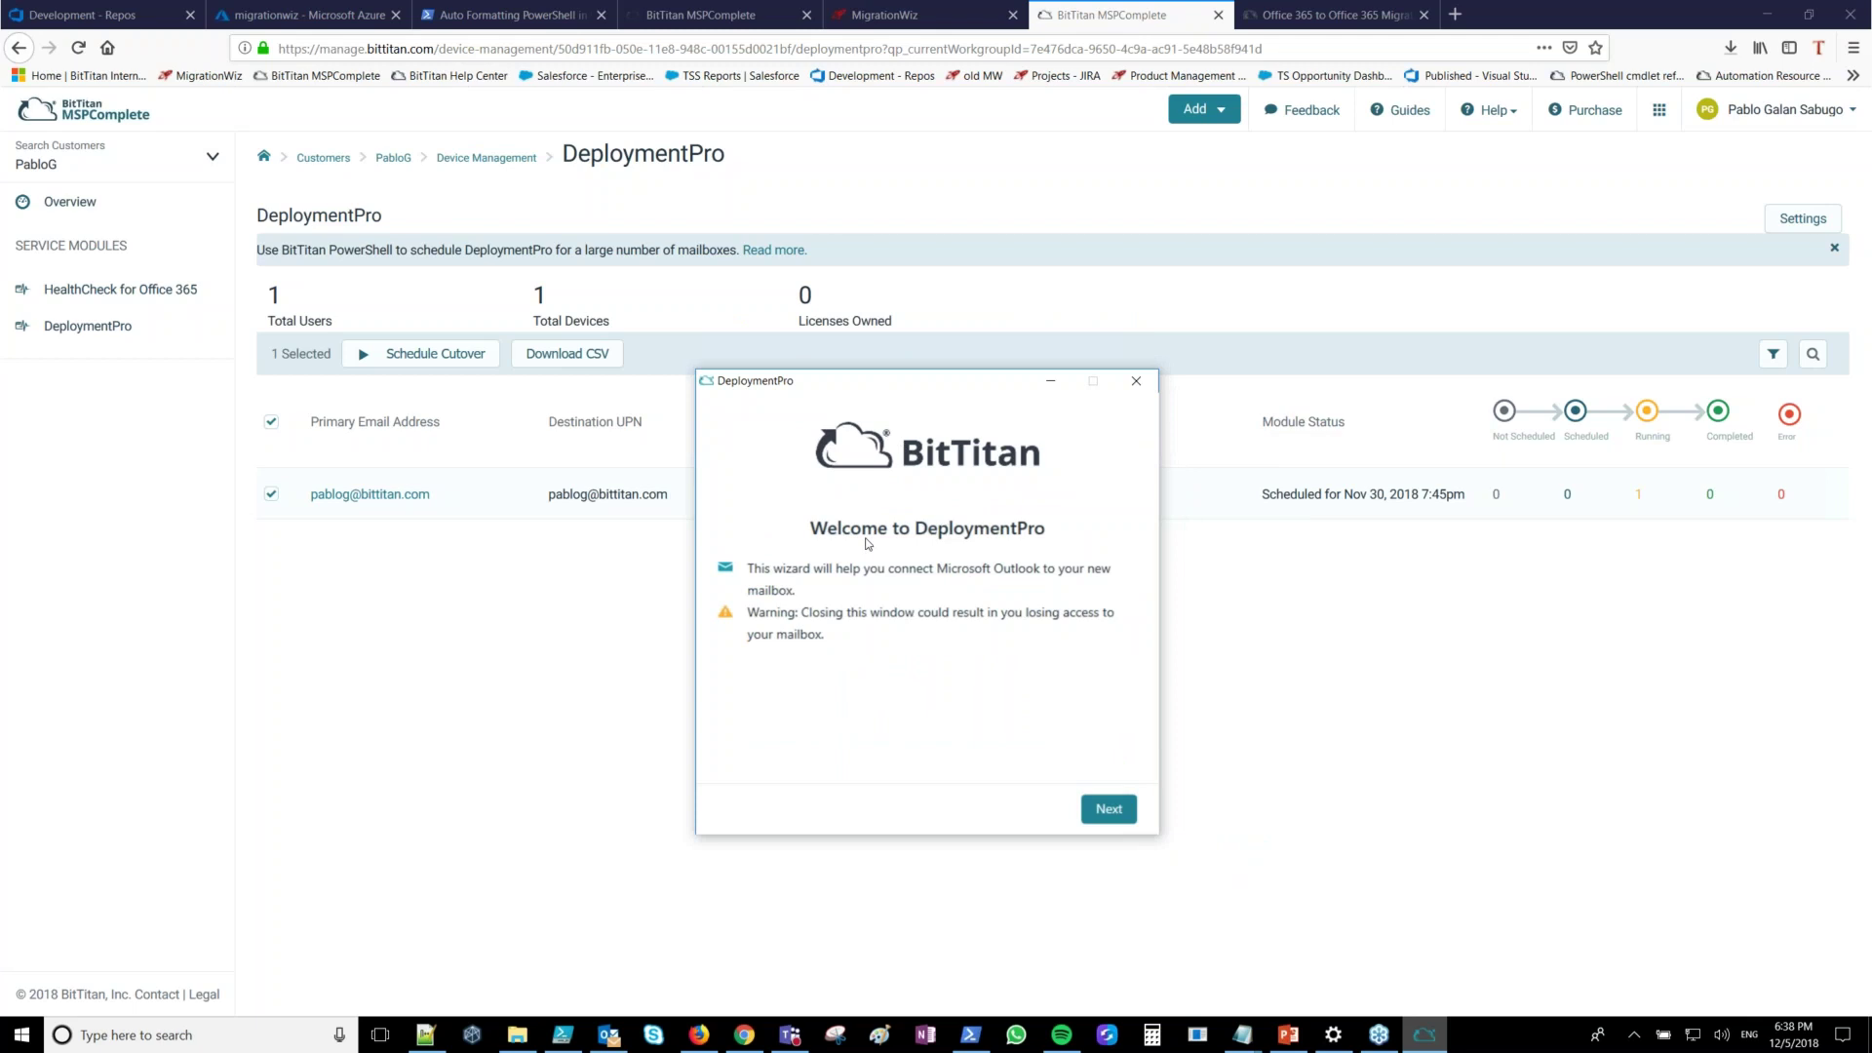
pyautogui.click(464, 606)
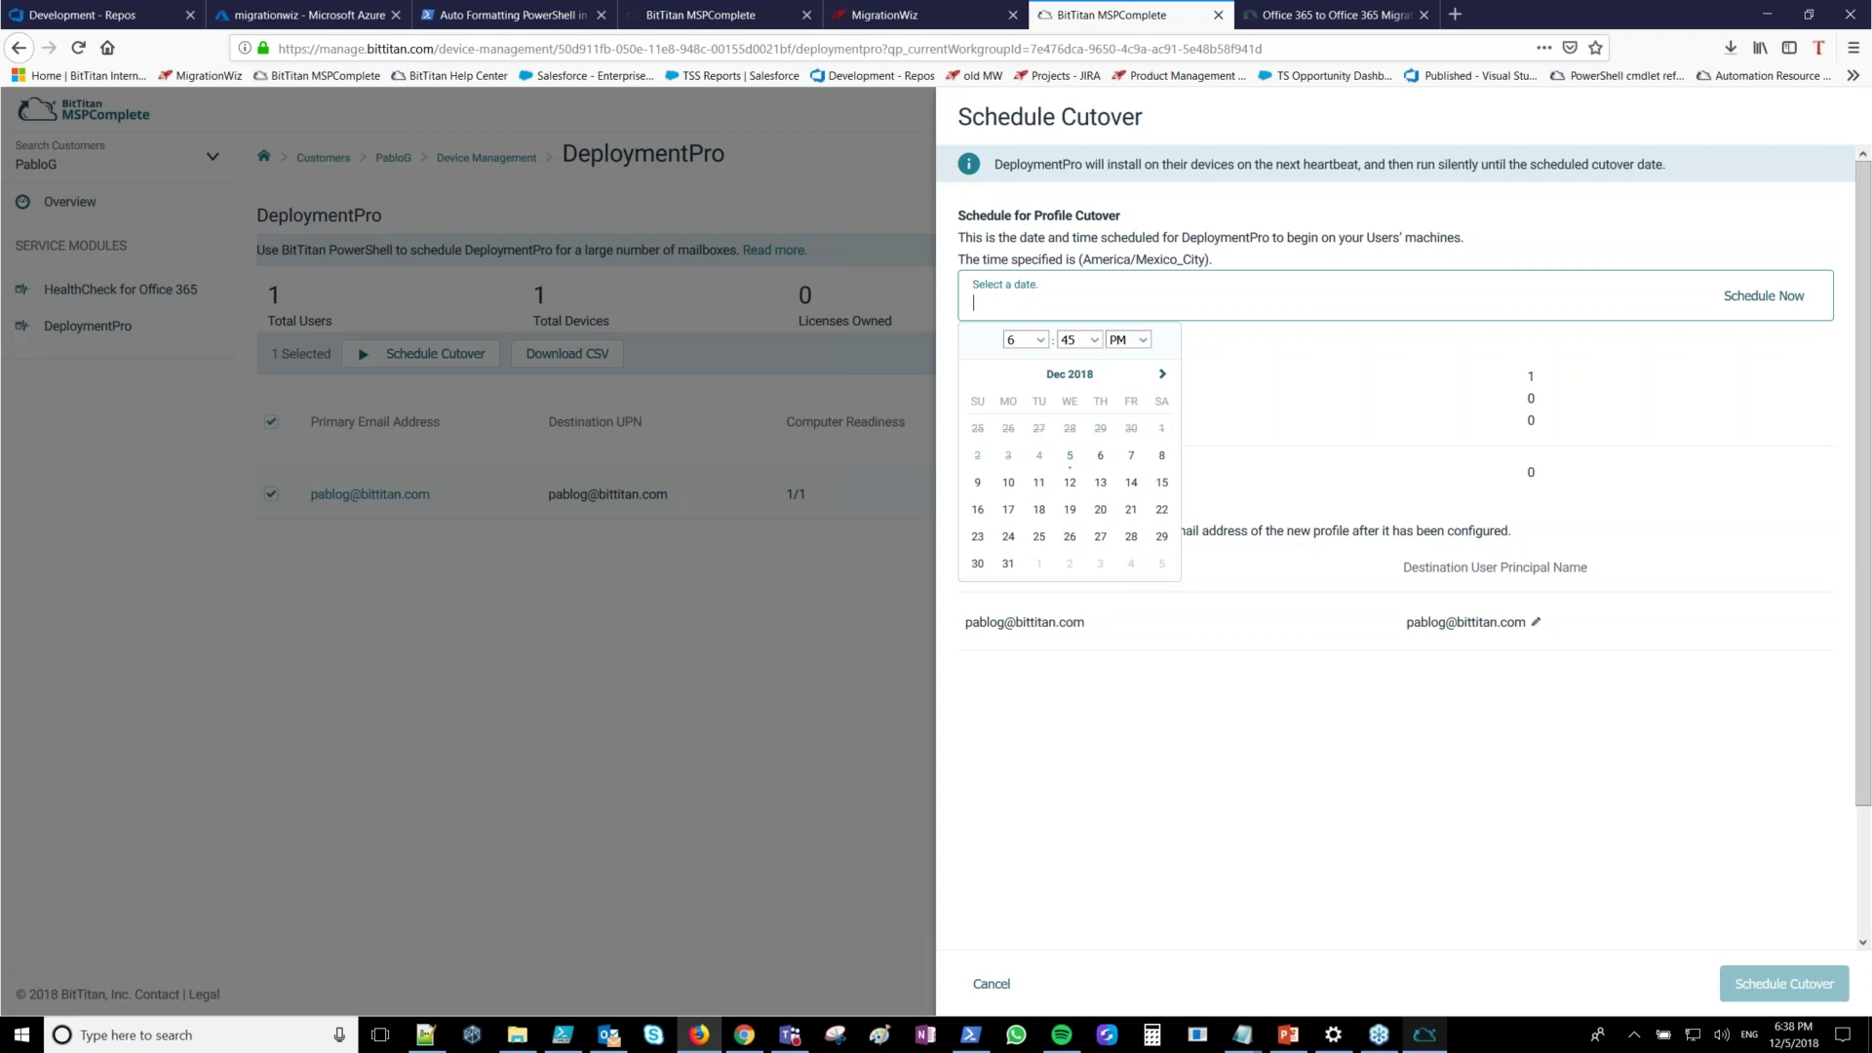
# Try December 29, 2018 as cutover date, then cancel the panel unsaved and highlight the scheduled date
pyautogui.click(1157, 539)
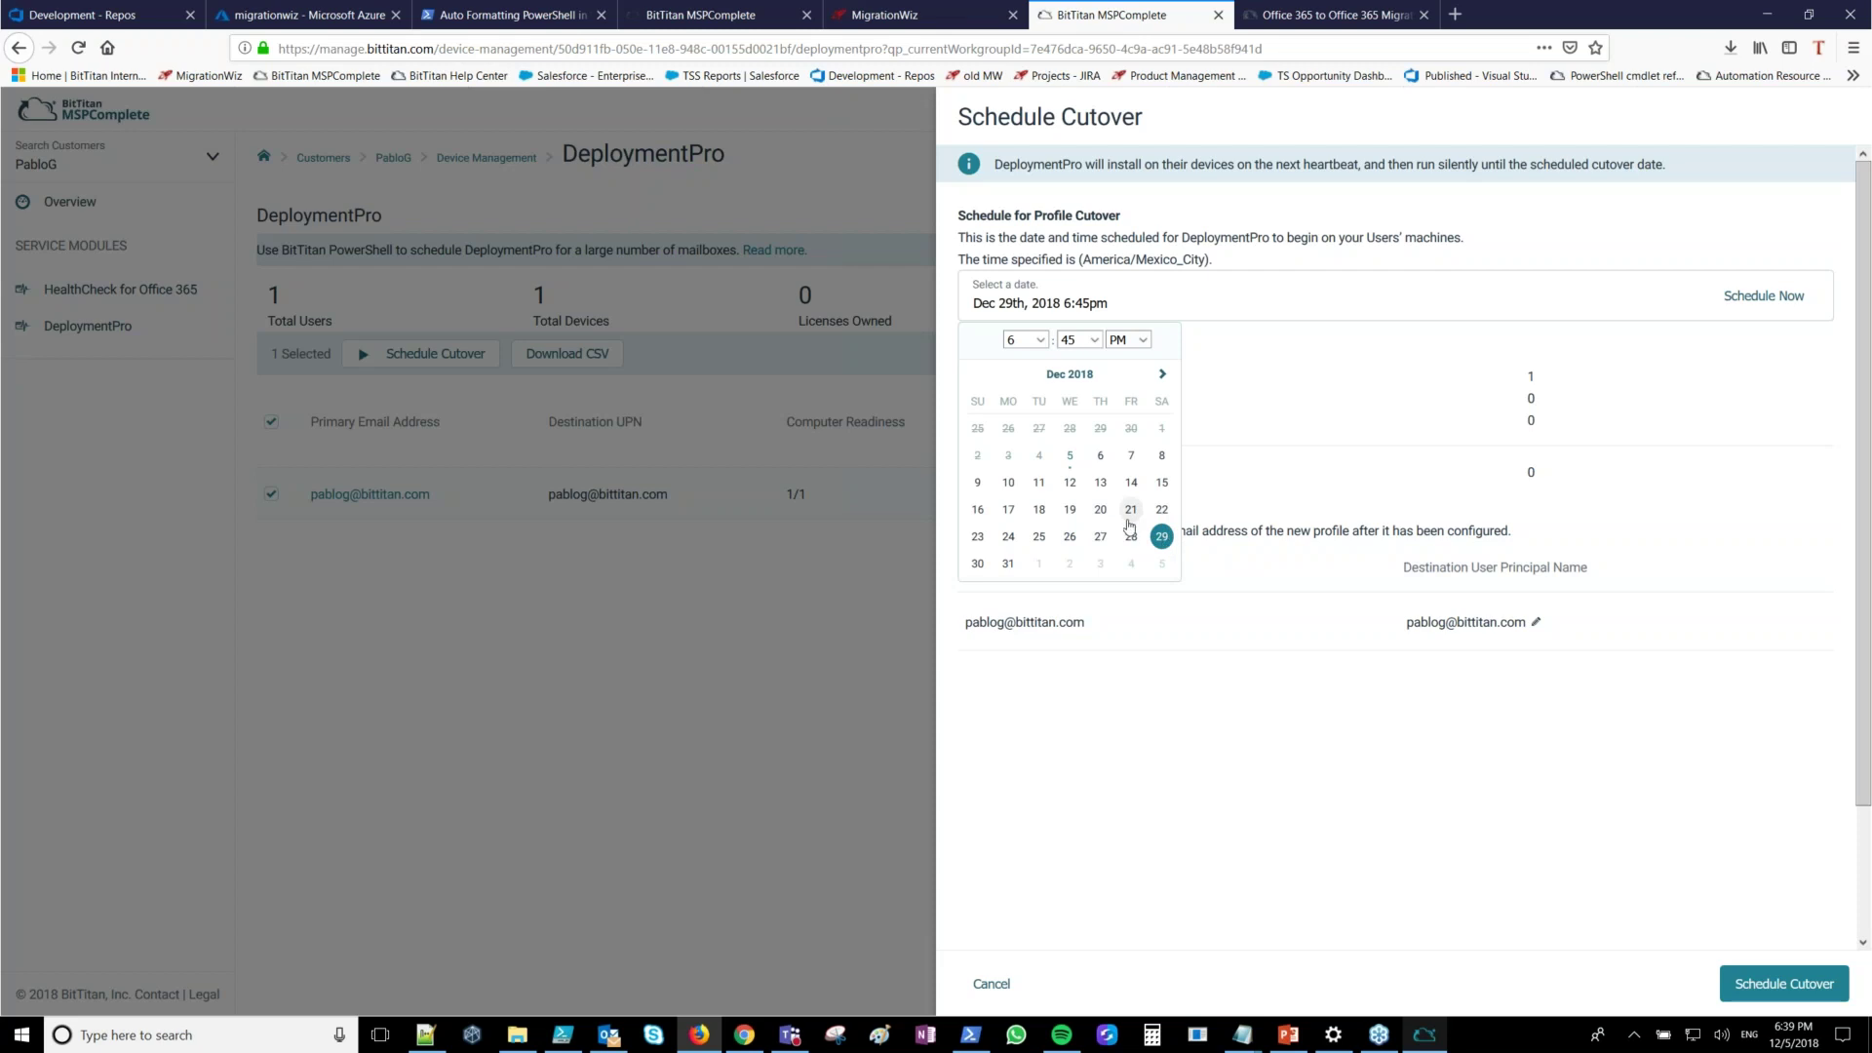
pyautogui.click(1413, 848)
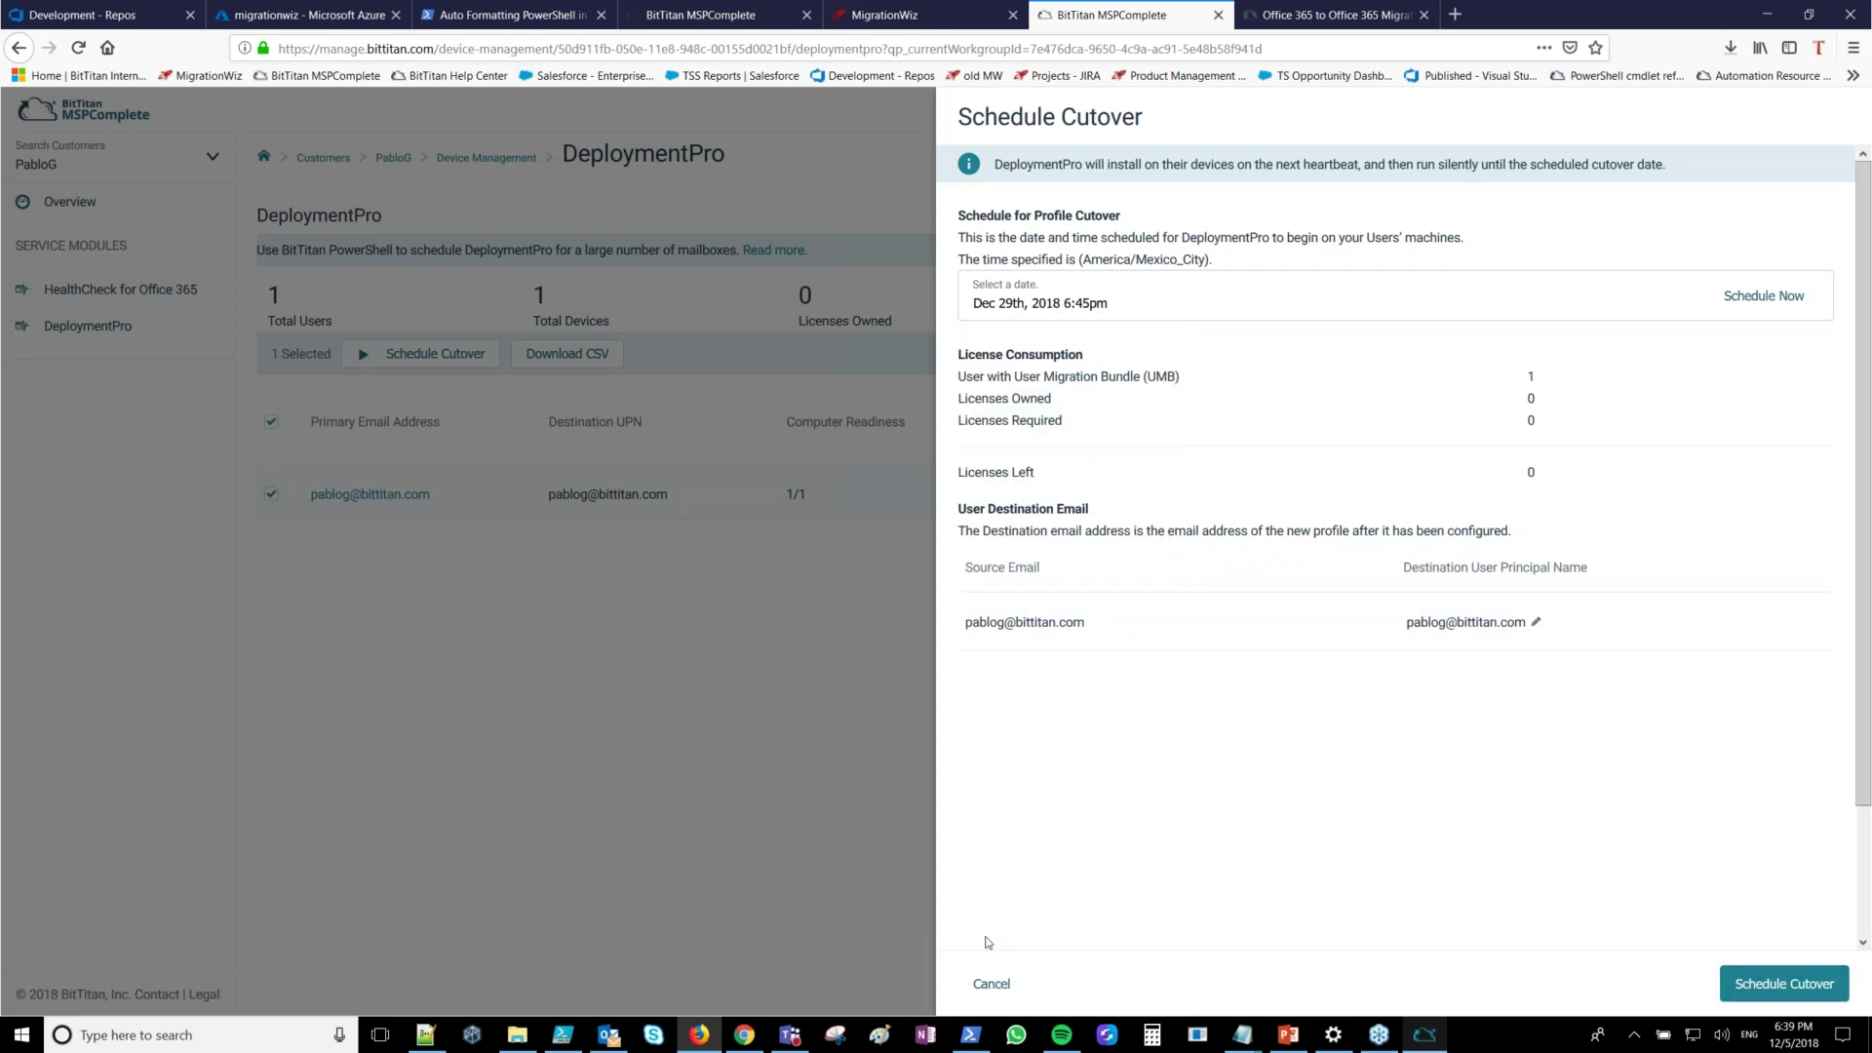
pyautogui.click(989, 984)
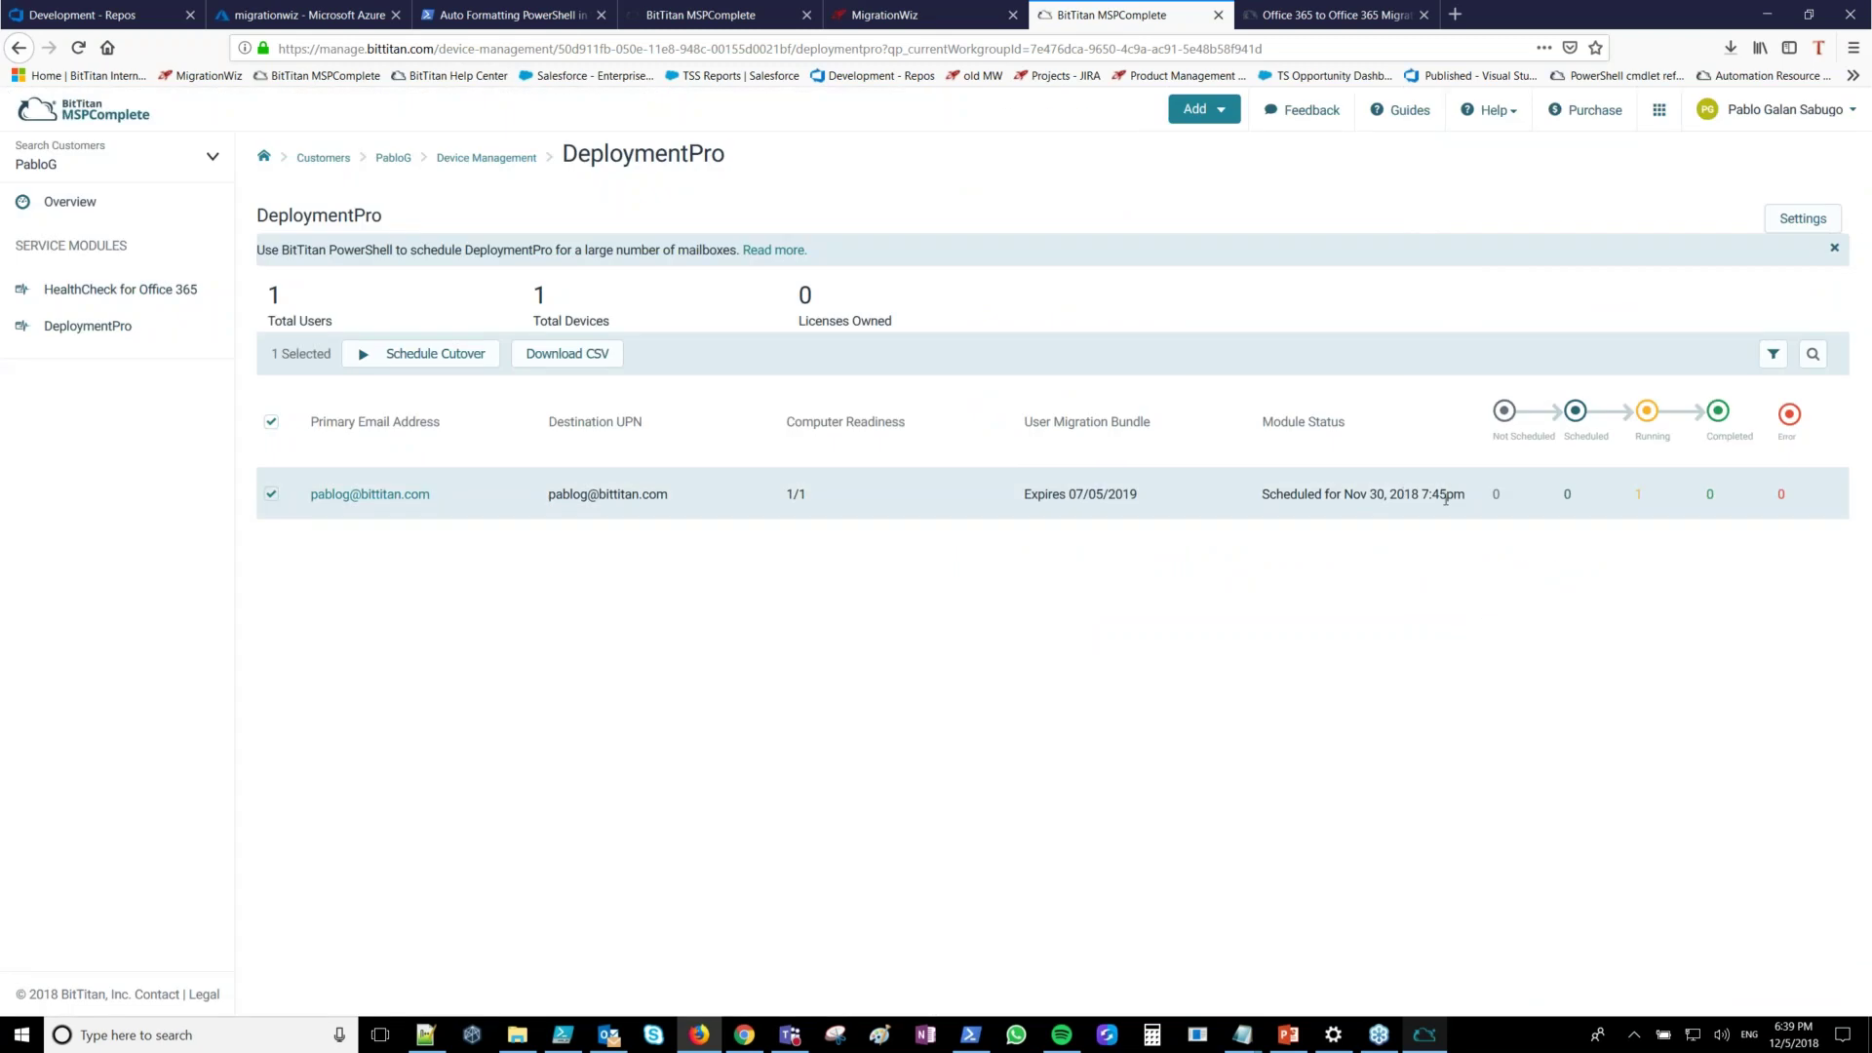
pyautogui.moveTo(1447, 494); pyautogui.dragTo(1131, 634)
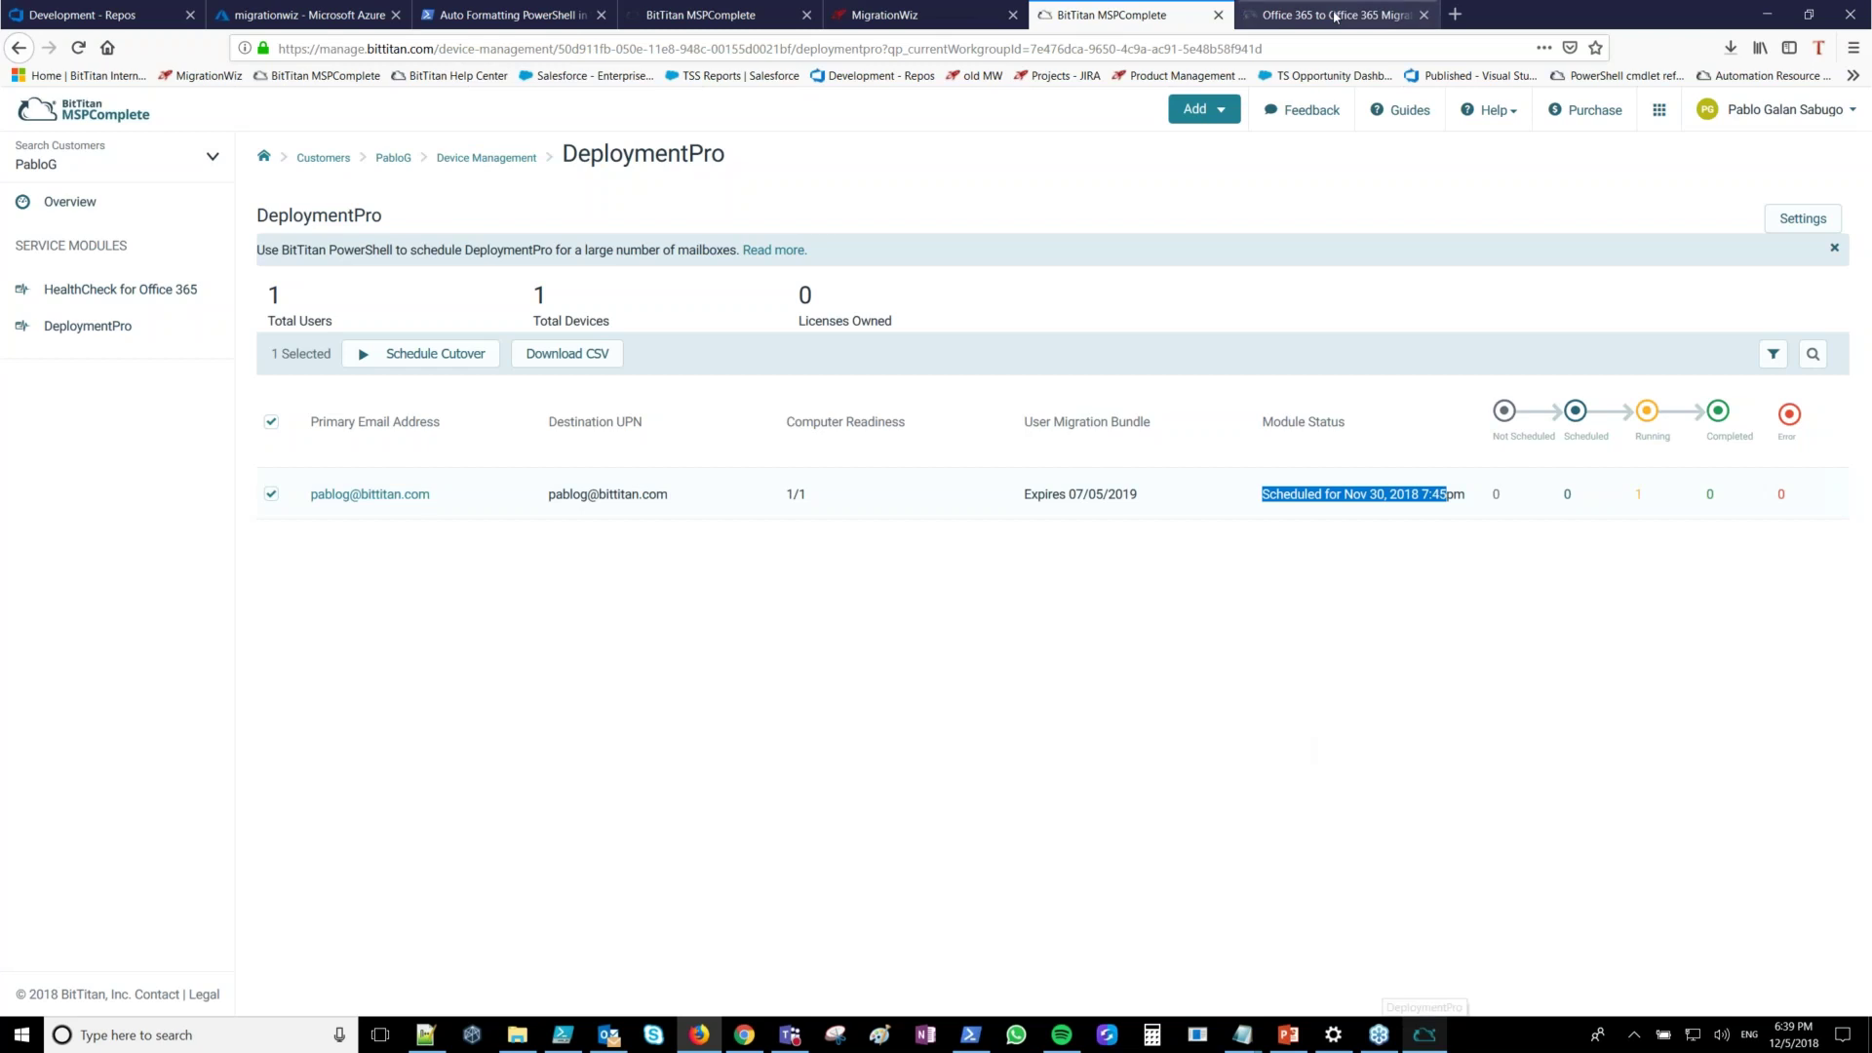
# Start a new MigrationWiz project, compare Document and Personal Archive types, then proceed with Mailbox
pyautogui.click(931, 17)
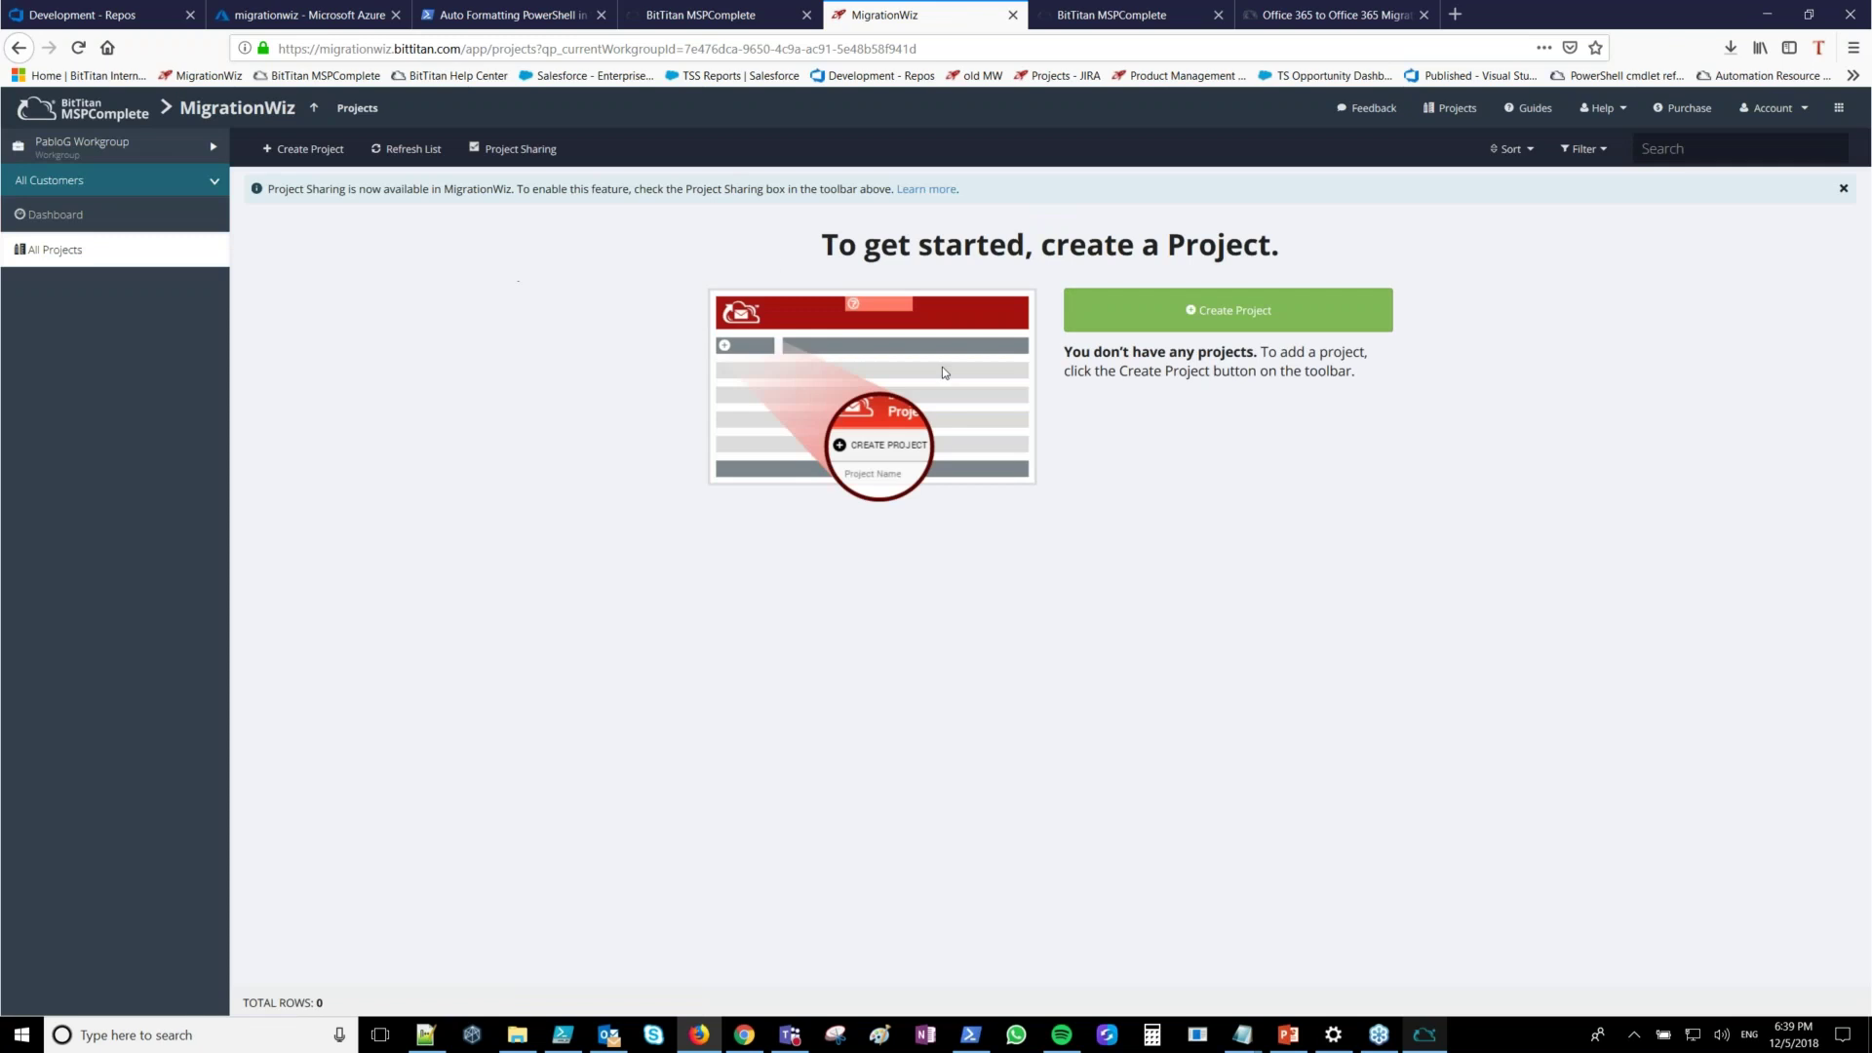
pyautogui.click(319, 151)
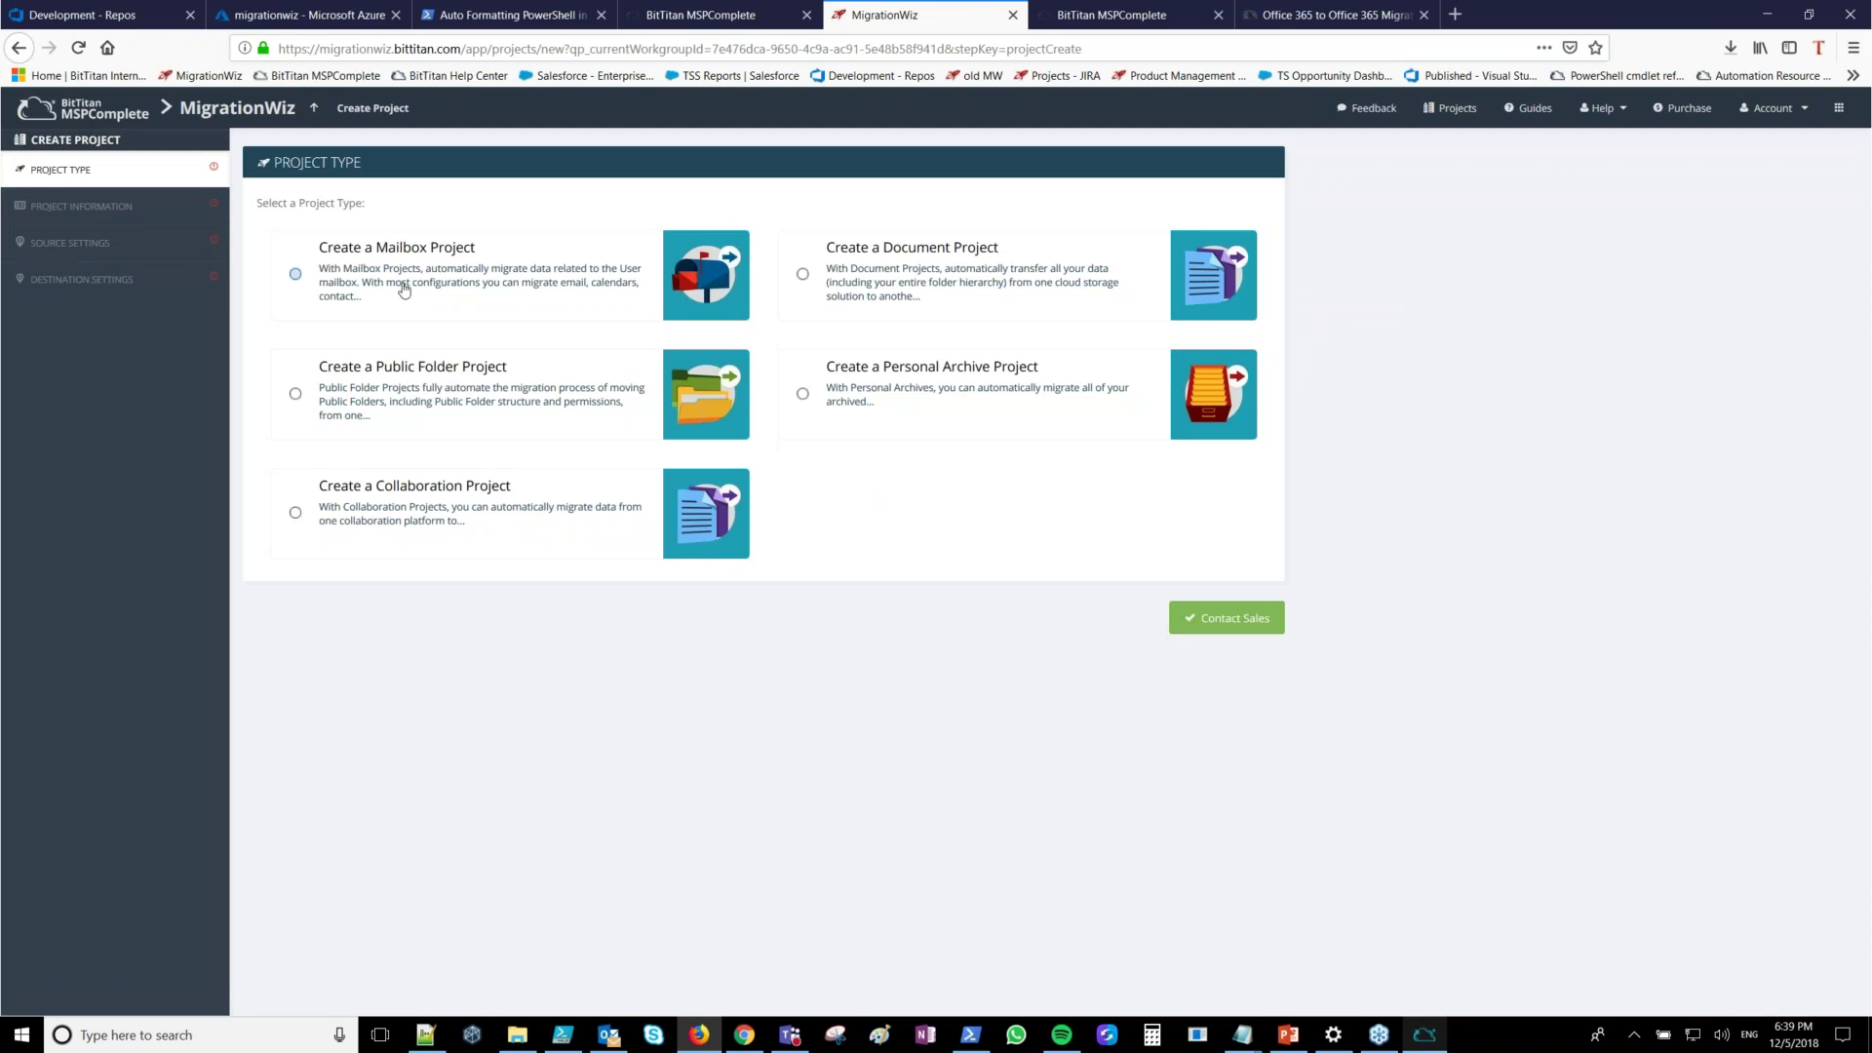
pyautogui.click(404, 289)
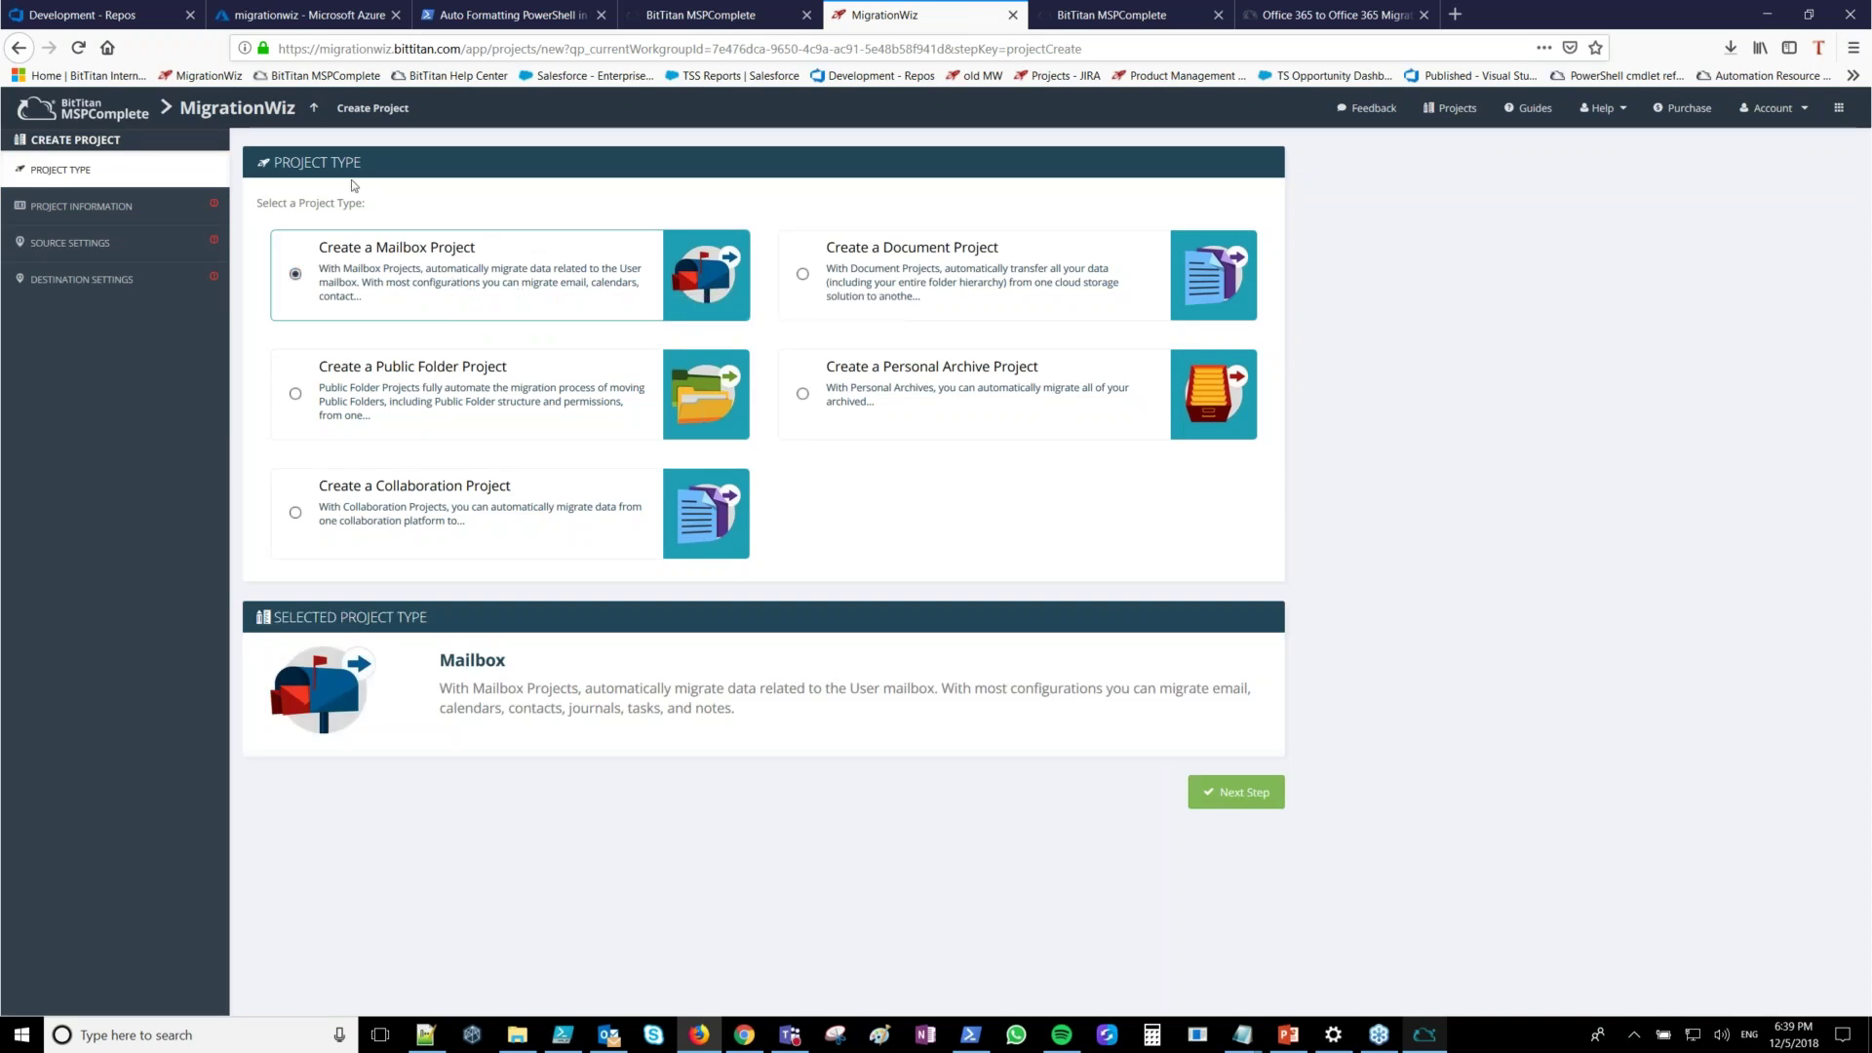
pyautogui.click(954, 272)
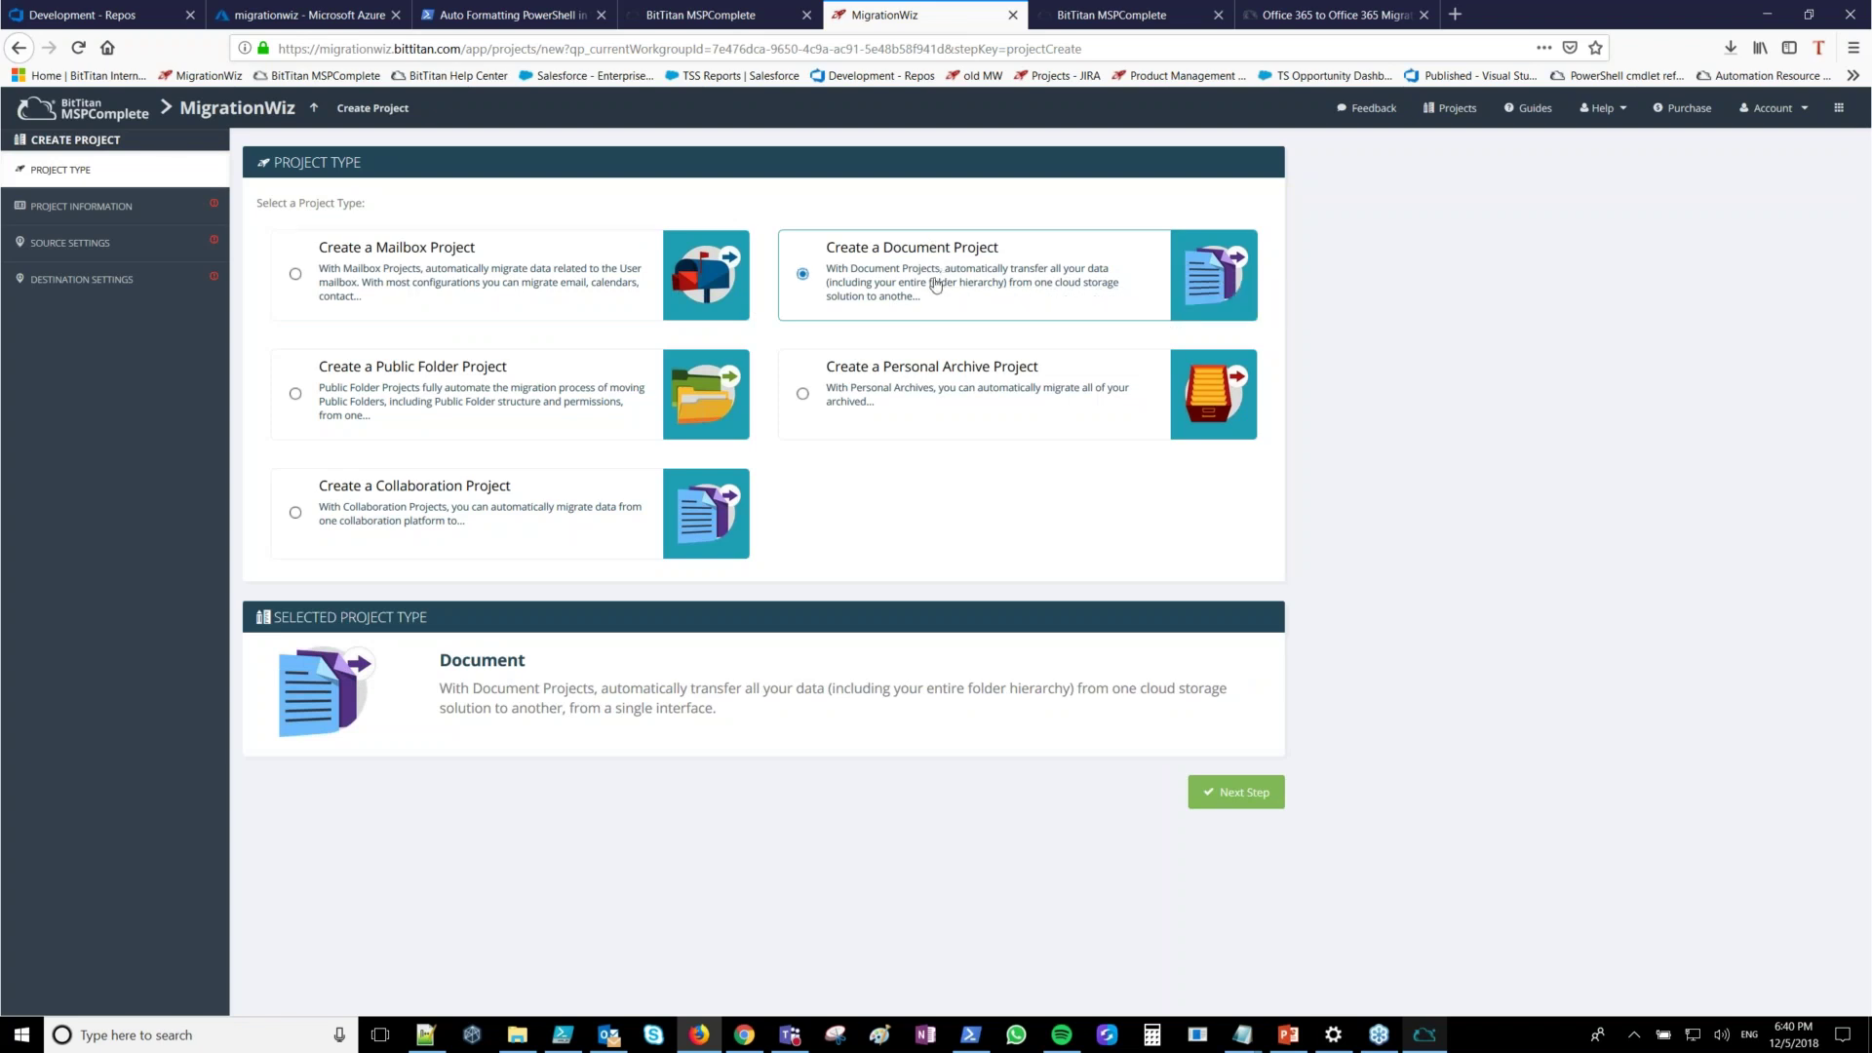
pyautogui.click(903, 370)
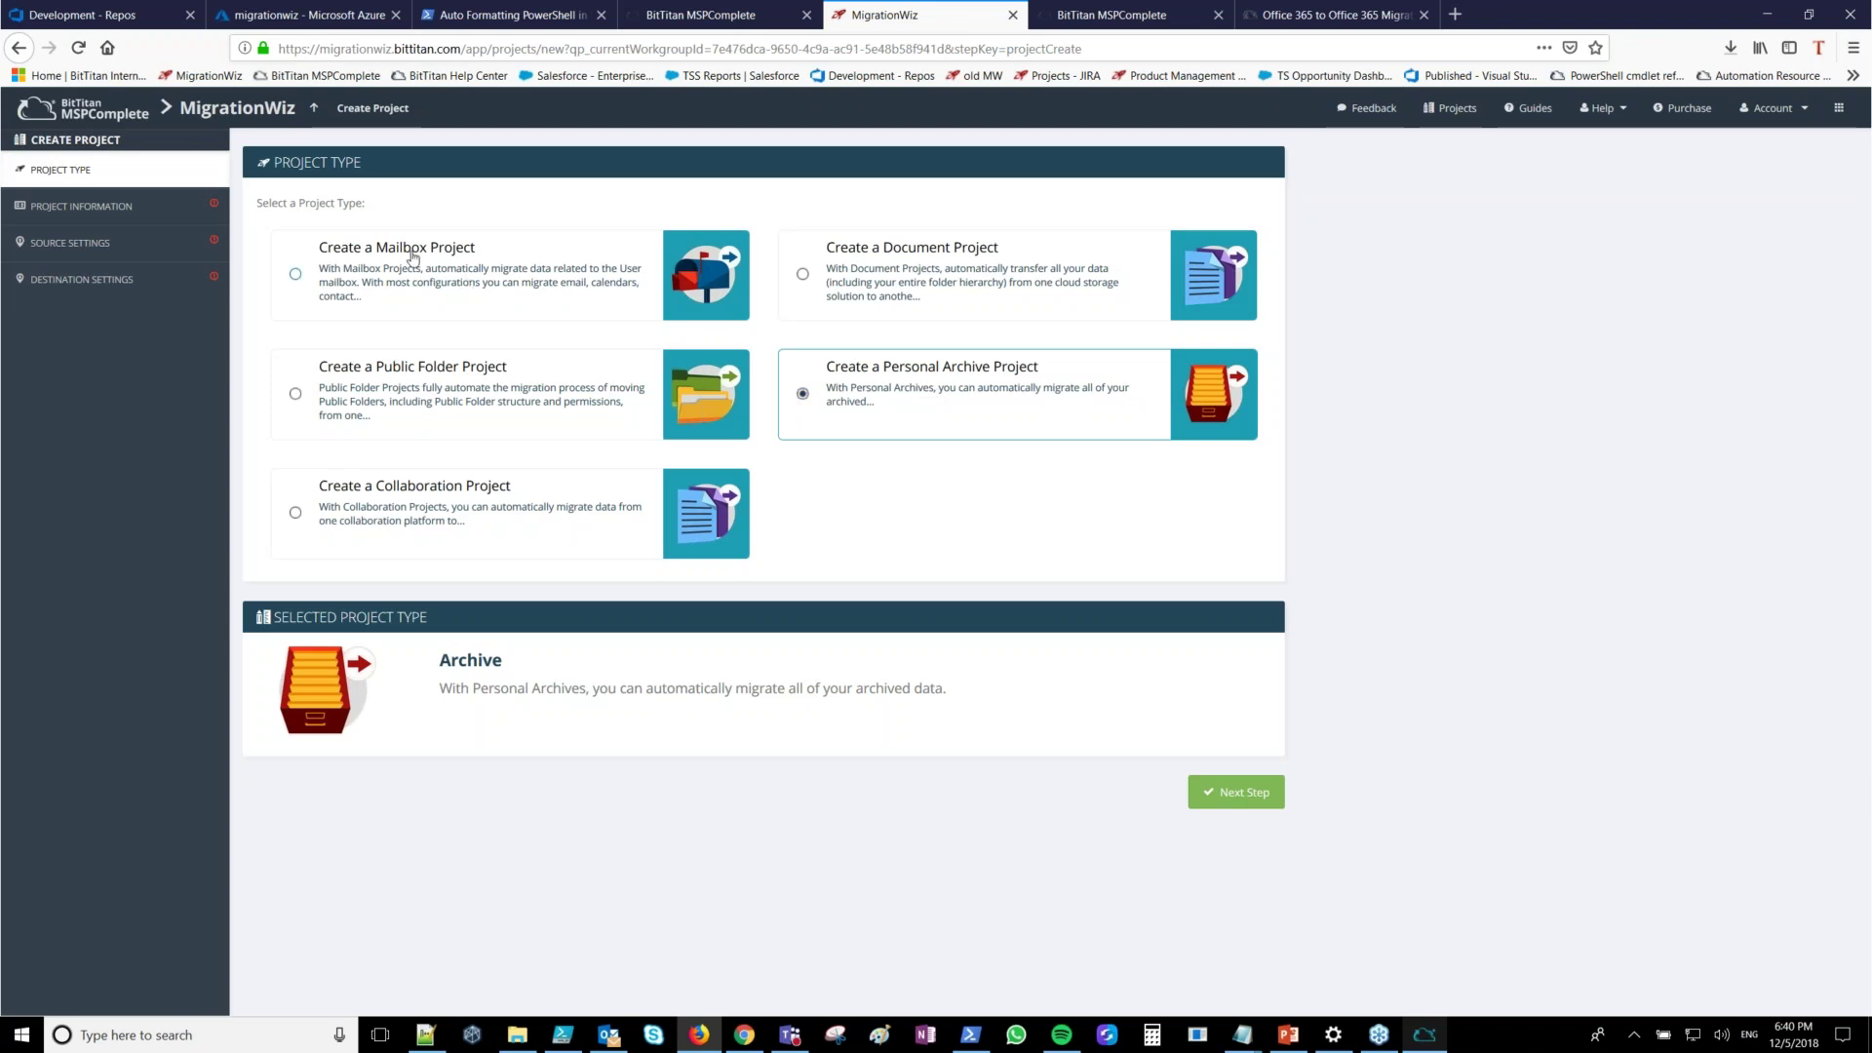
pyautogui.click(421, 286)
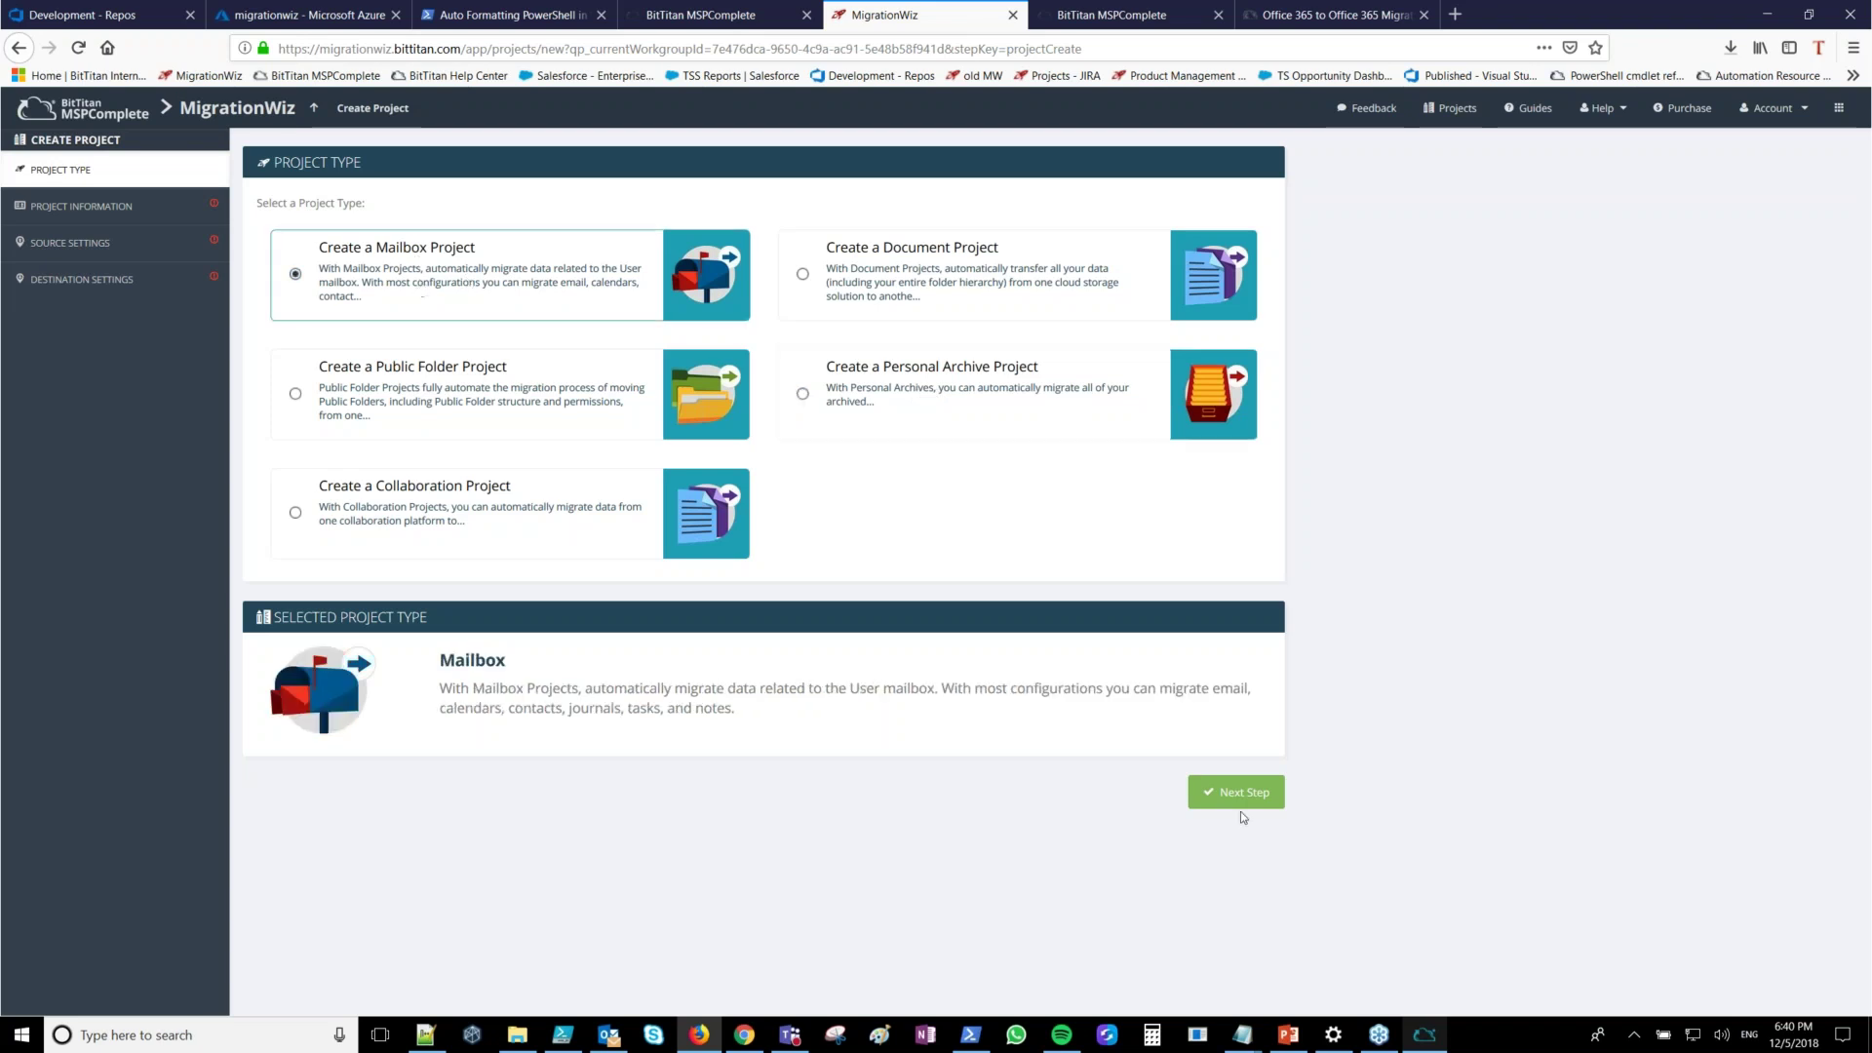
pyautogui.click(1253, 803)
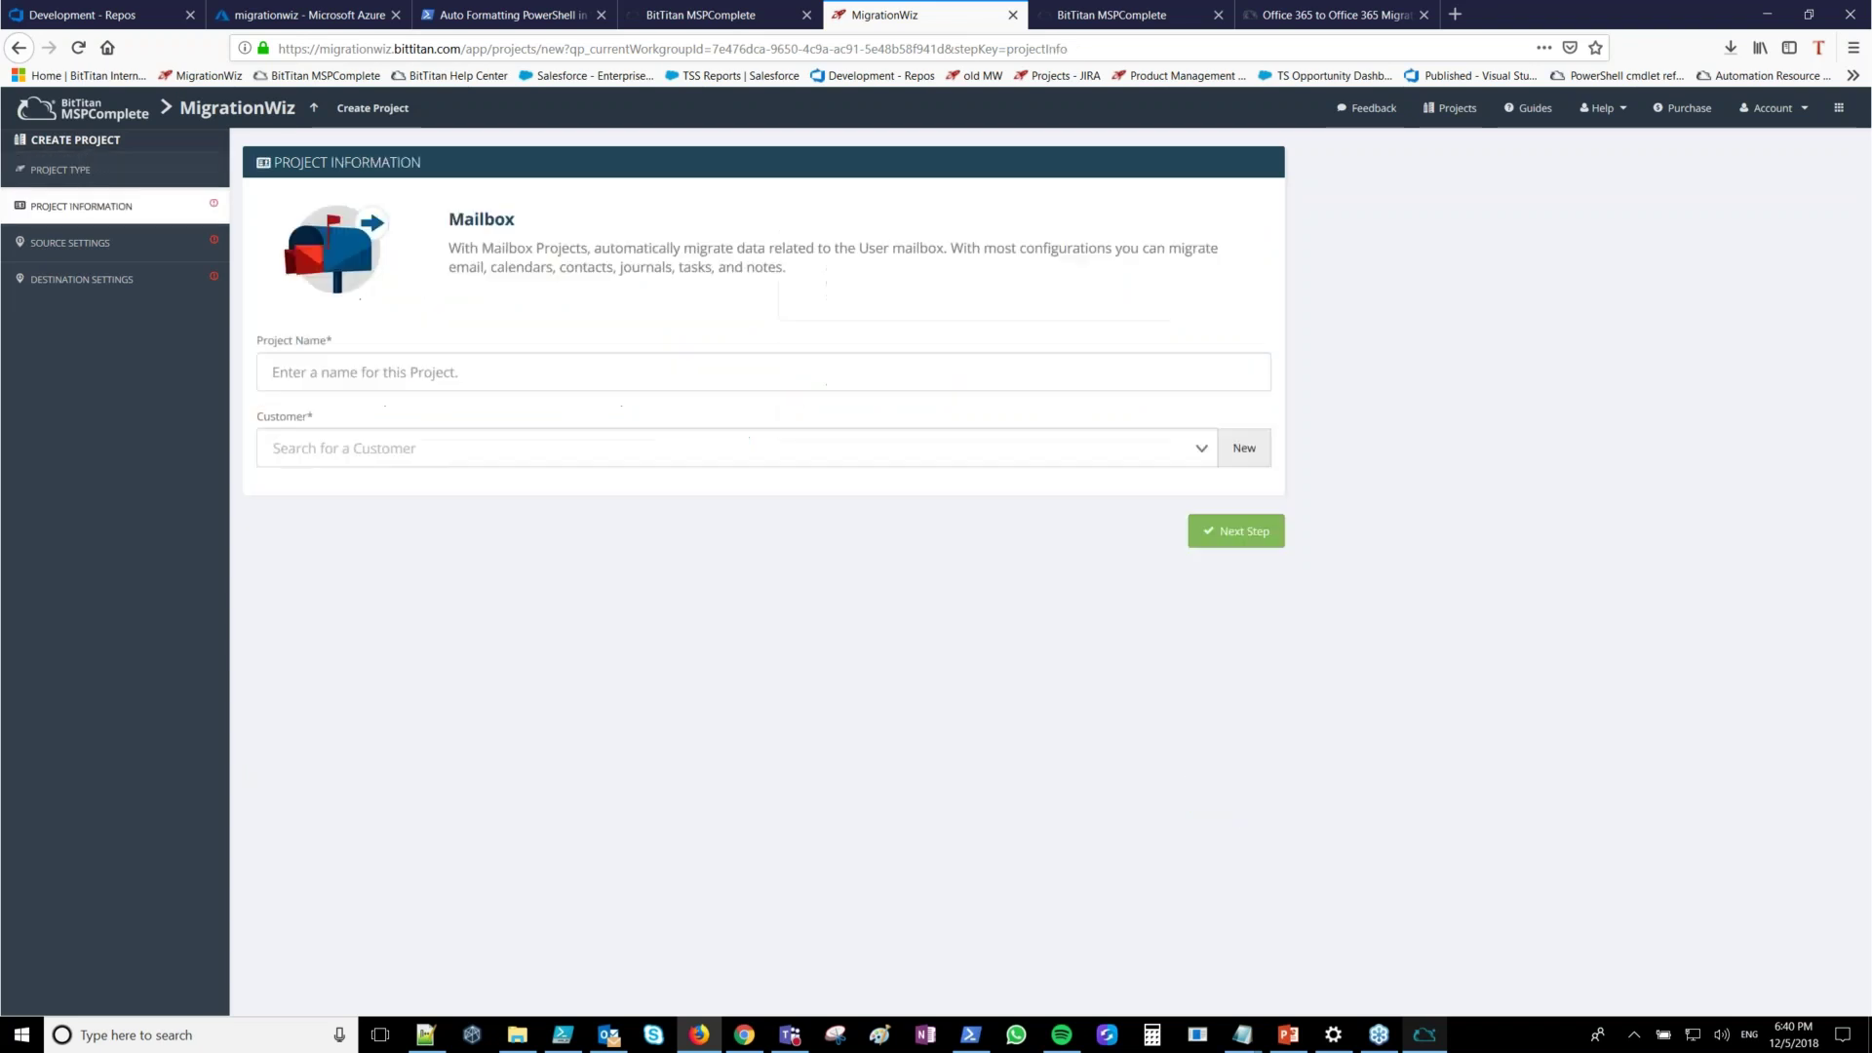
# Name the project T2T, assign the existing customer, and continue to Source Settings
pyautogui.click(358, 374)
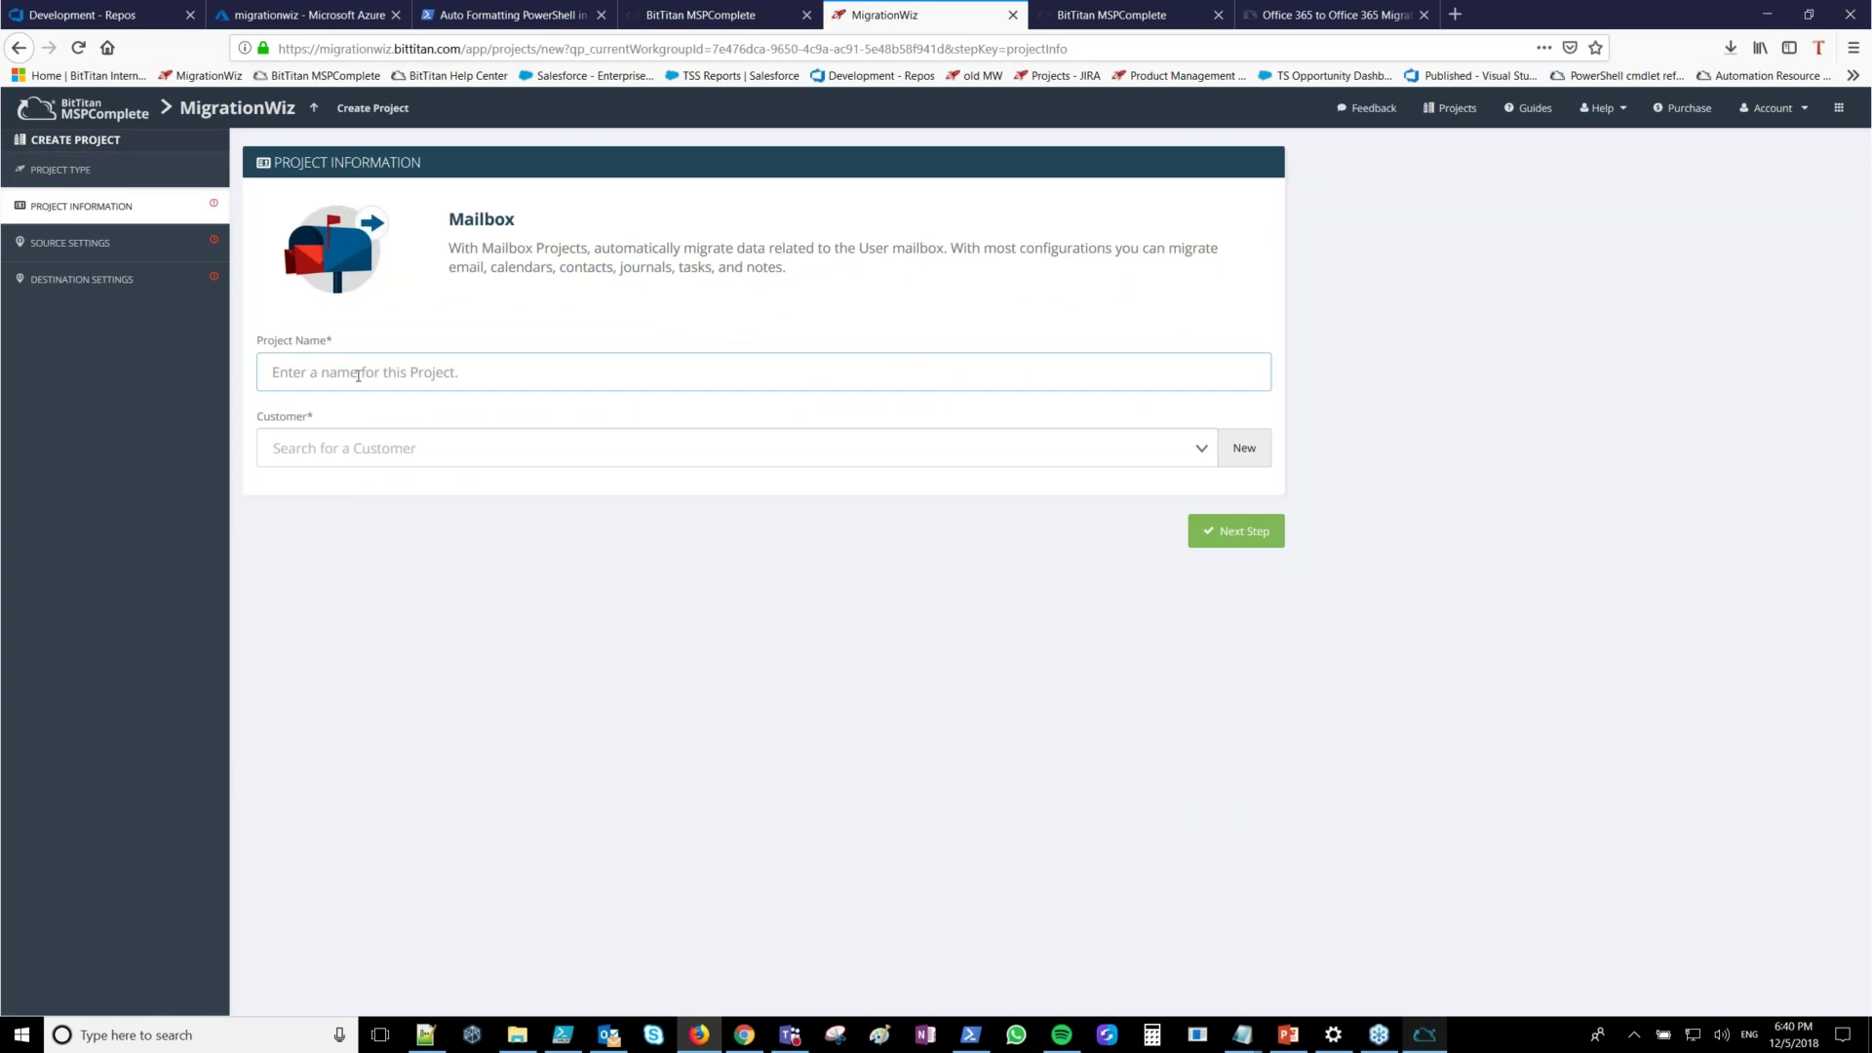
pyautogui.write('T2T')
pyautogui.click(310, 454)
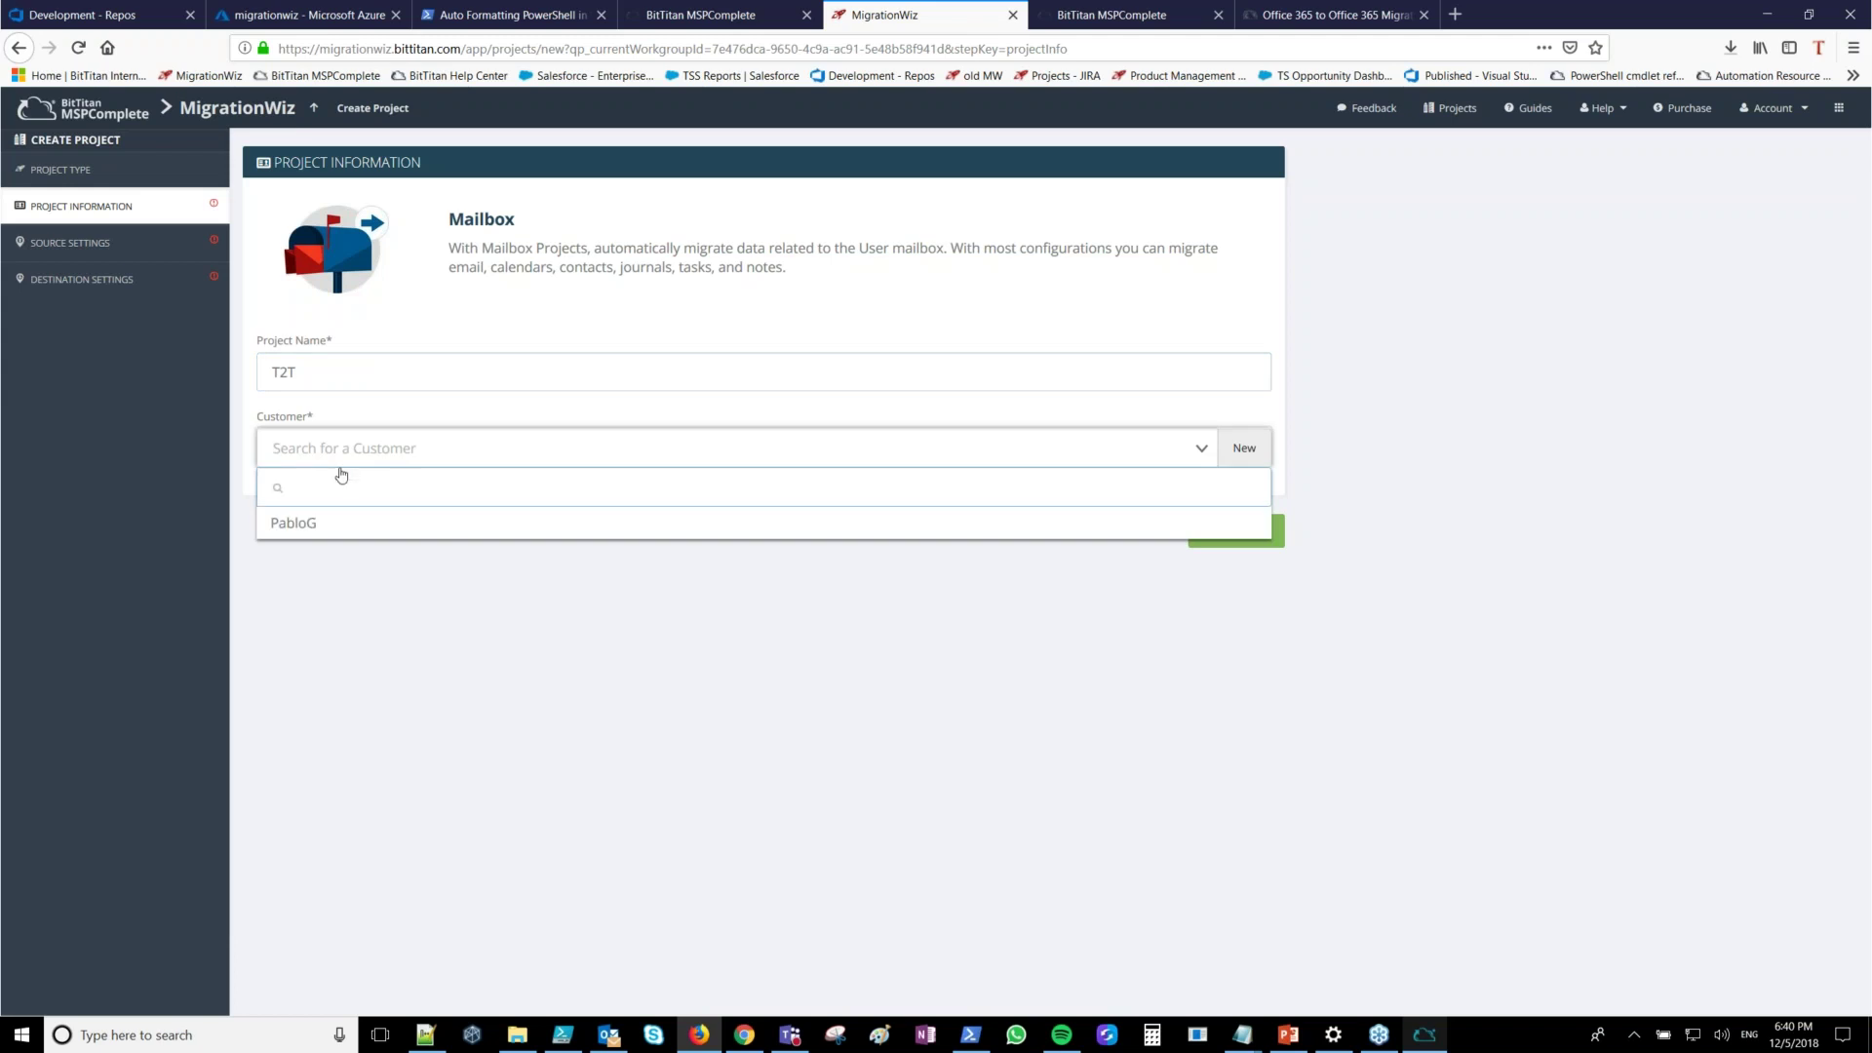
pyautogui.click(341, 529)
pyautogui.click(1244, 447)
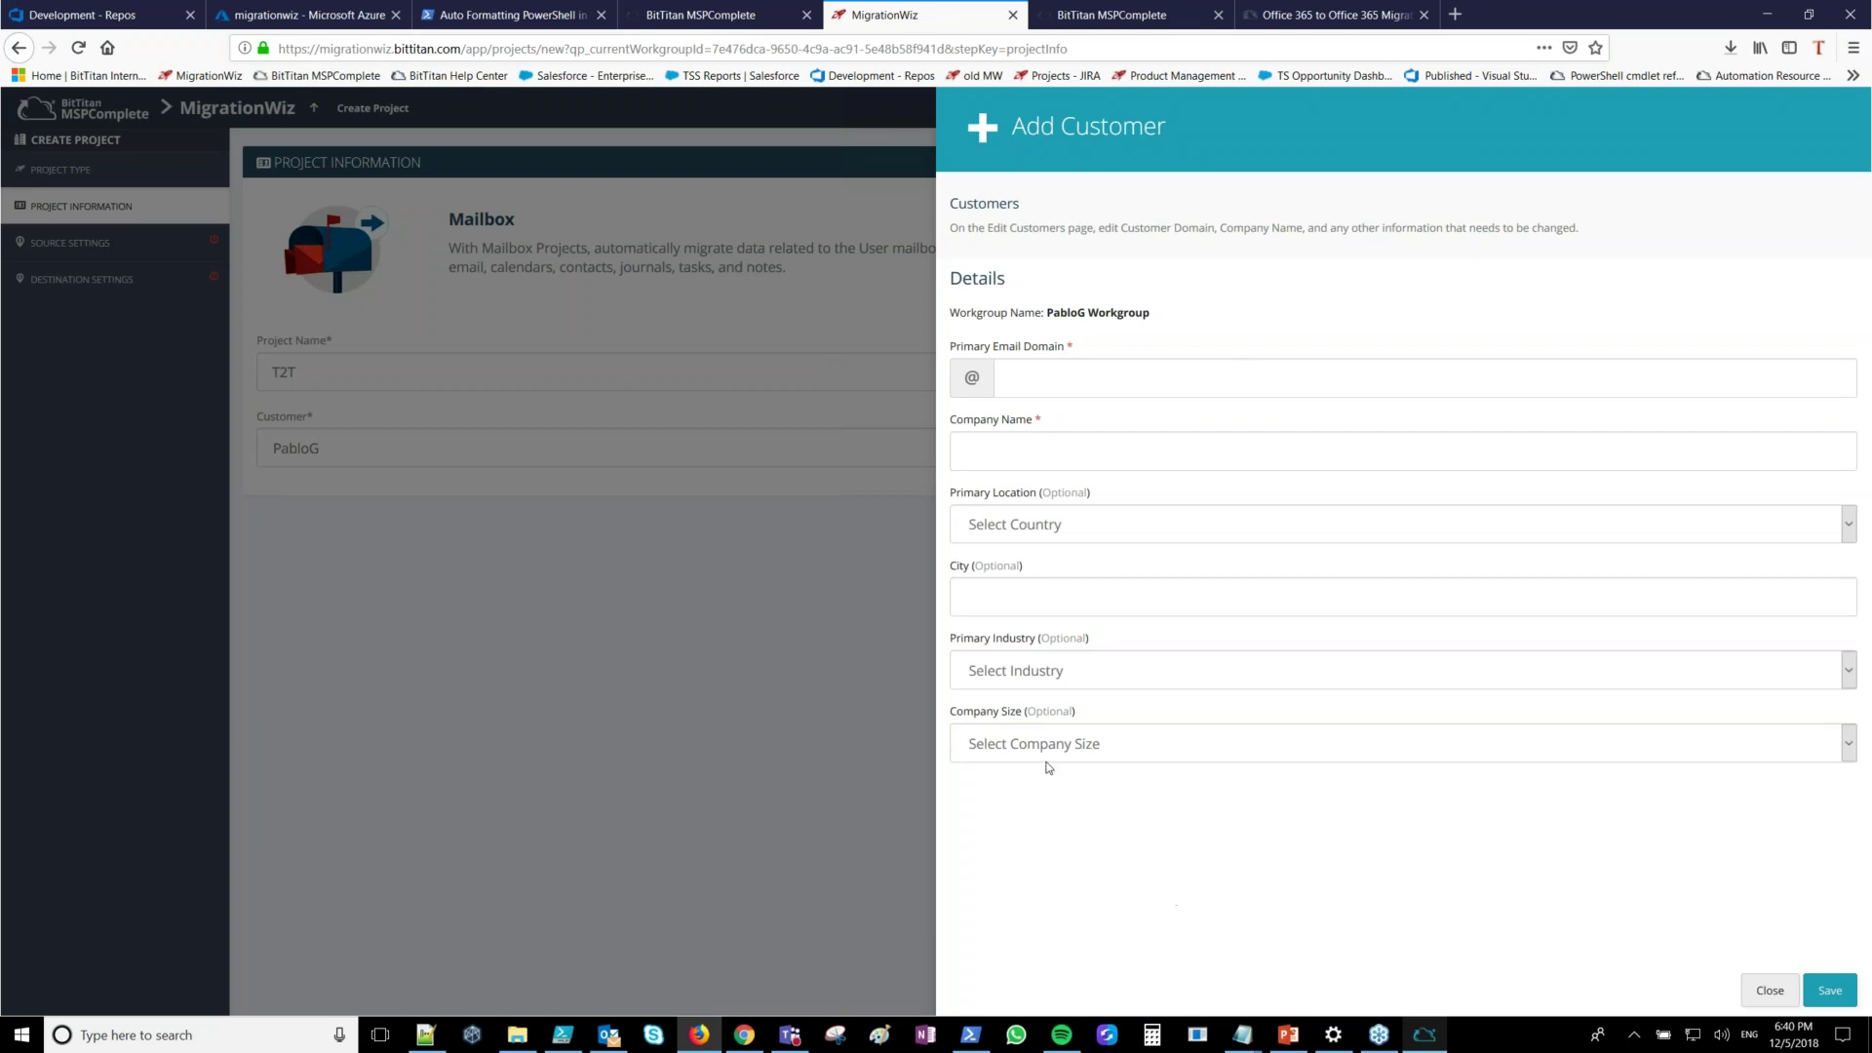
pyautogui.click(791, 713)
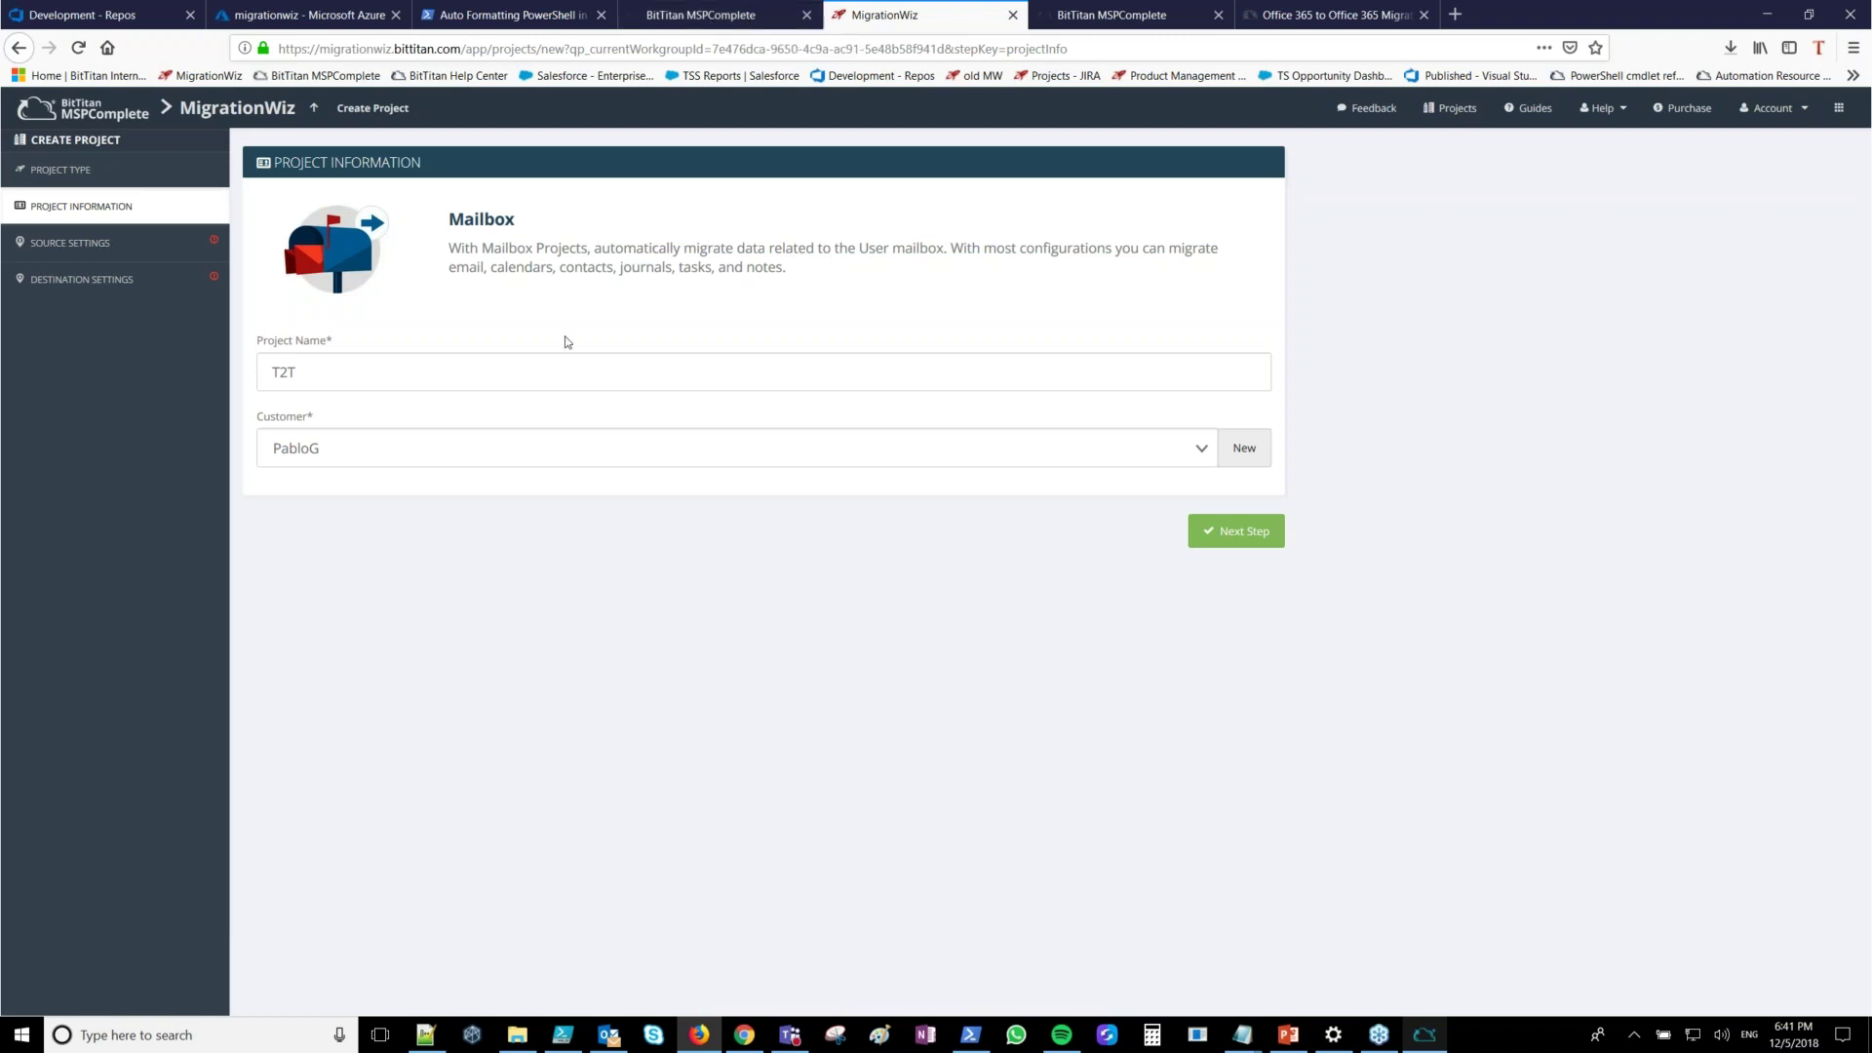
pyautogui.click(1236, 530)
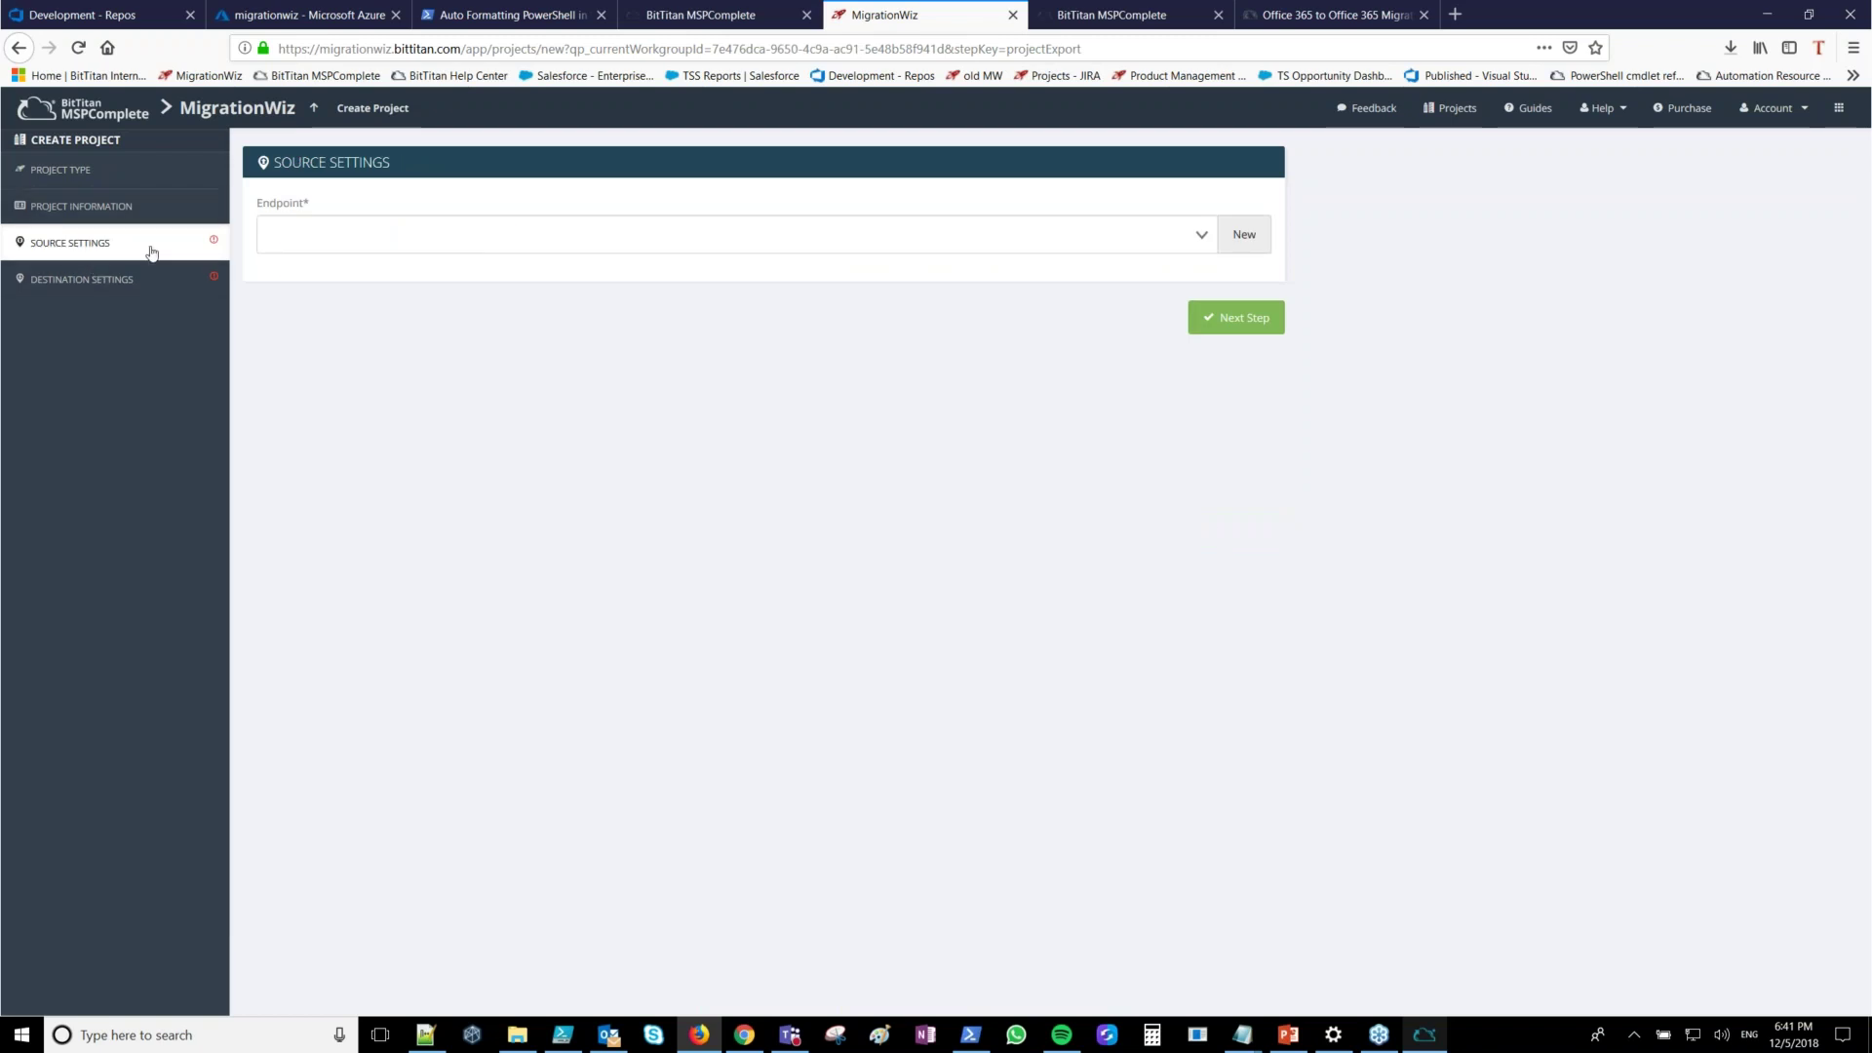
# Use Source Office 365 as source and Destination Office 365 as destination endpoint, then continue
pyautogui.click(478, 234)
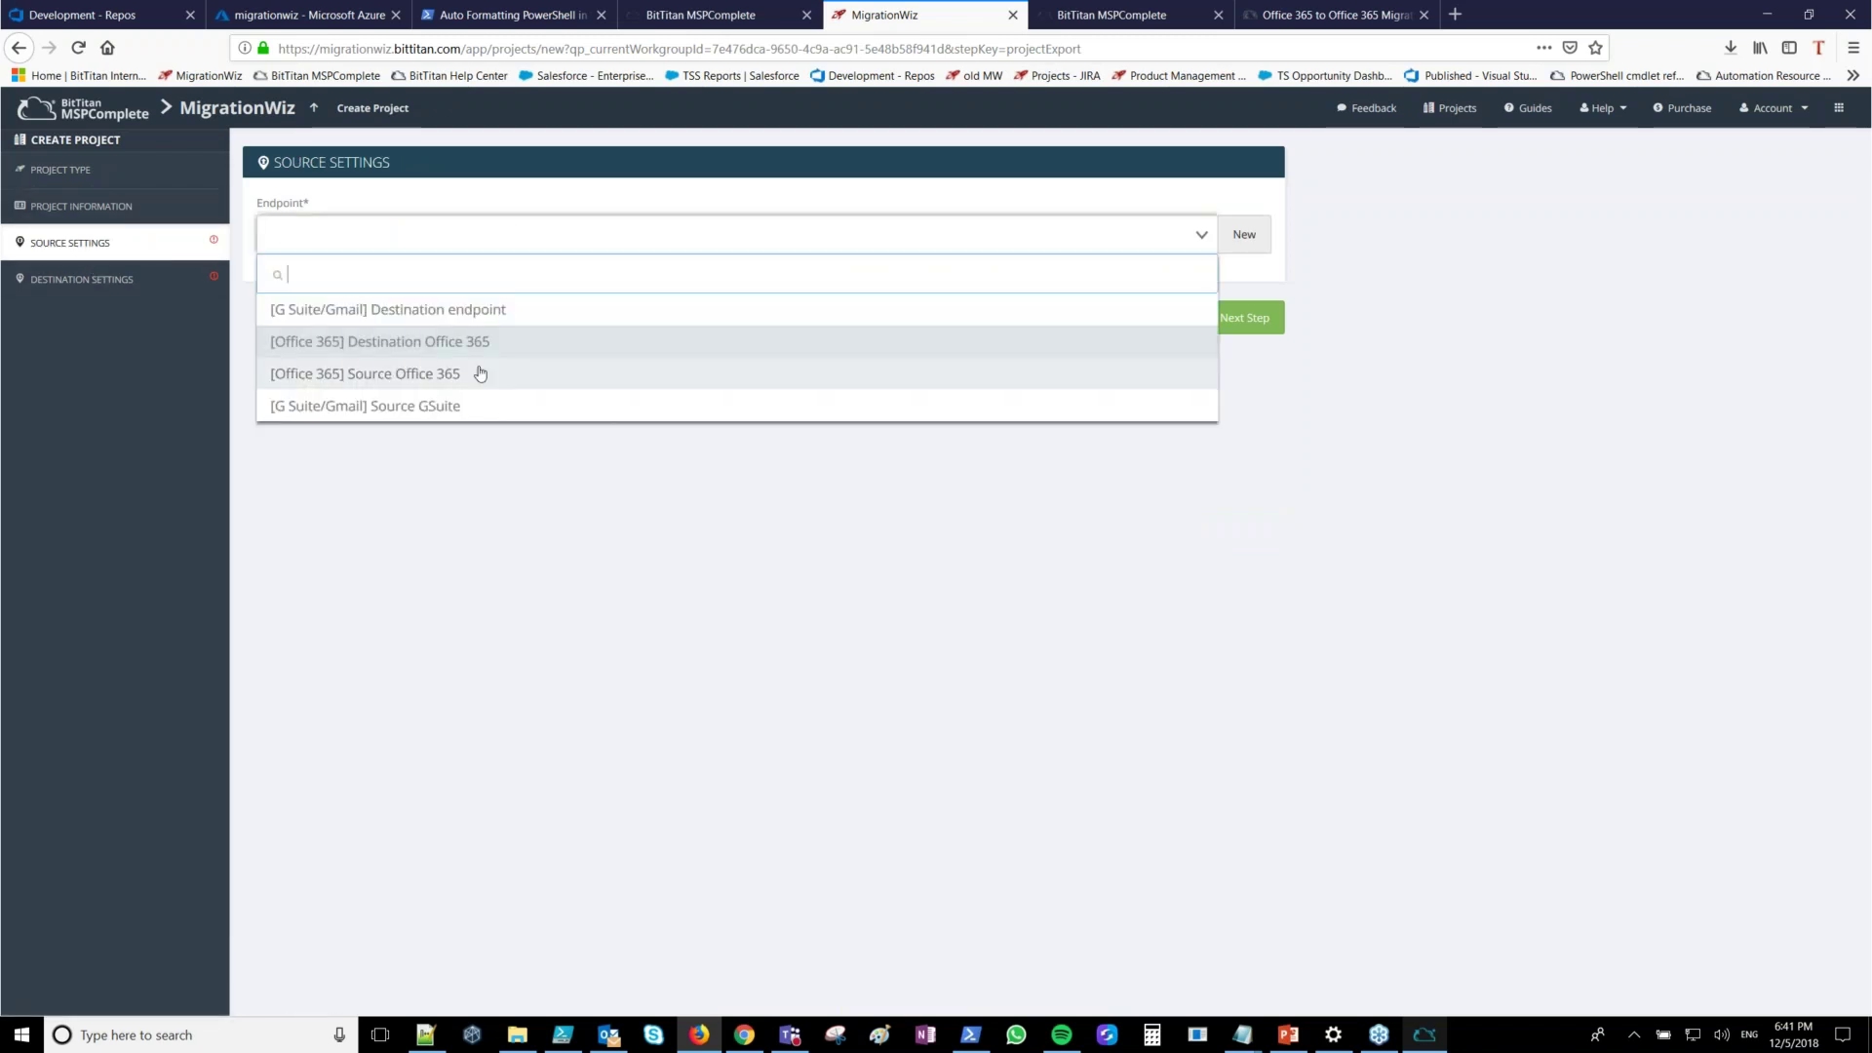
pyautogui.click(481, 374)
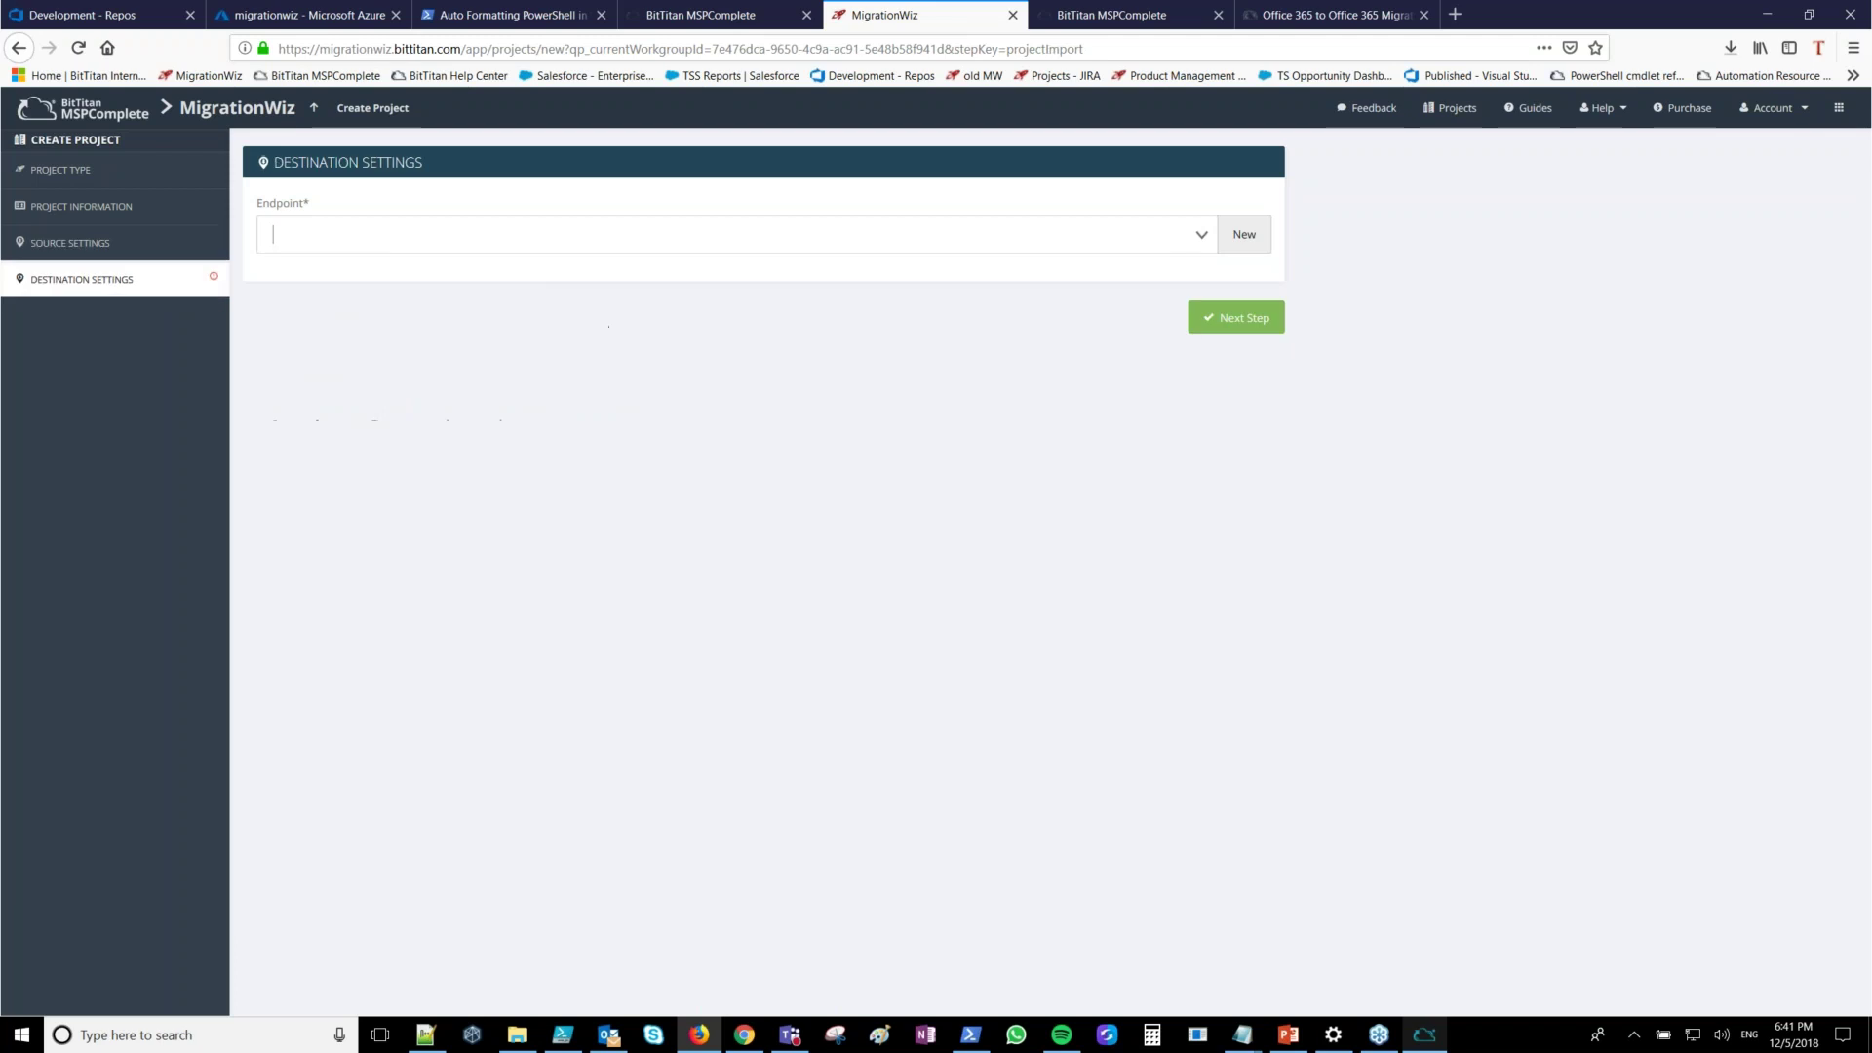
pyautogui.click(546, 239)
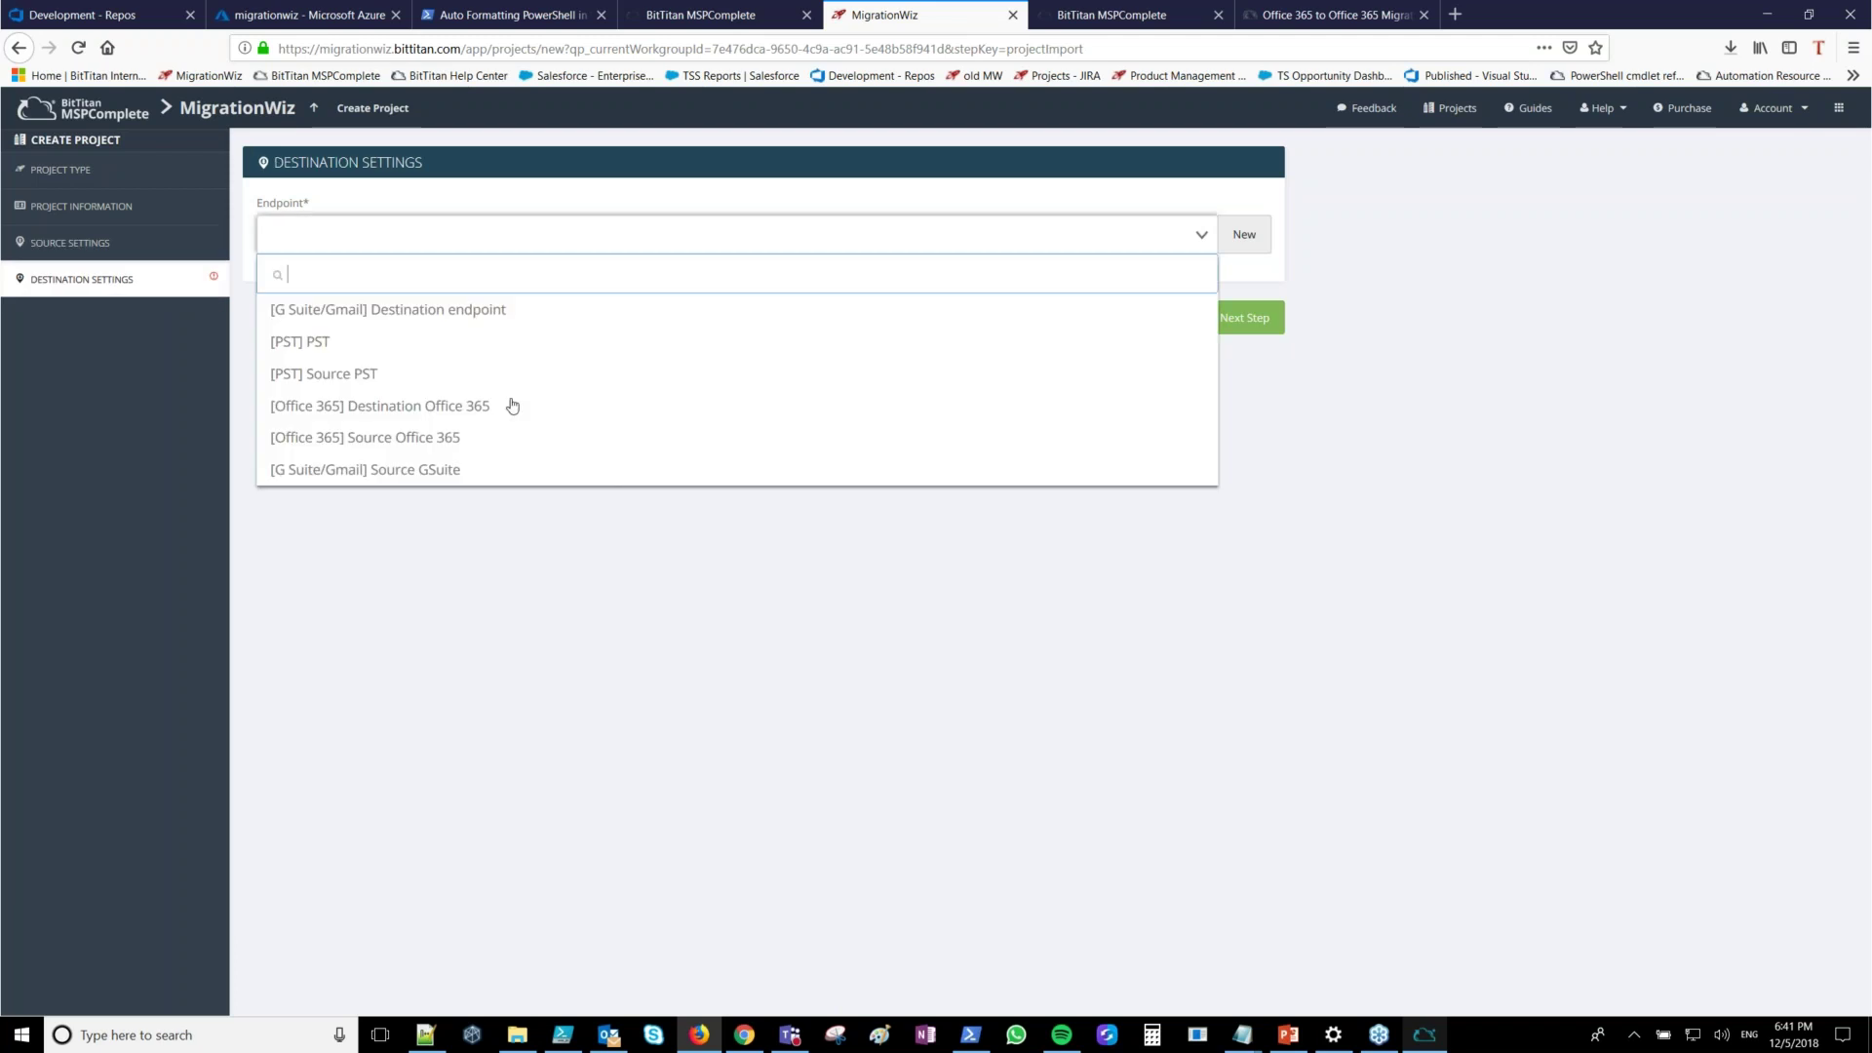
pyautogui.click(521, 406)
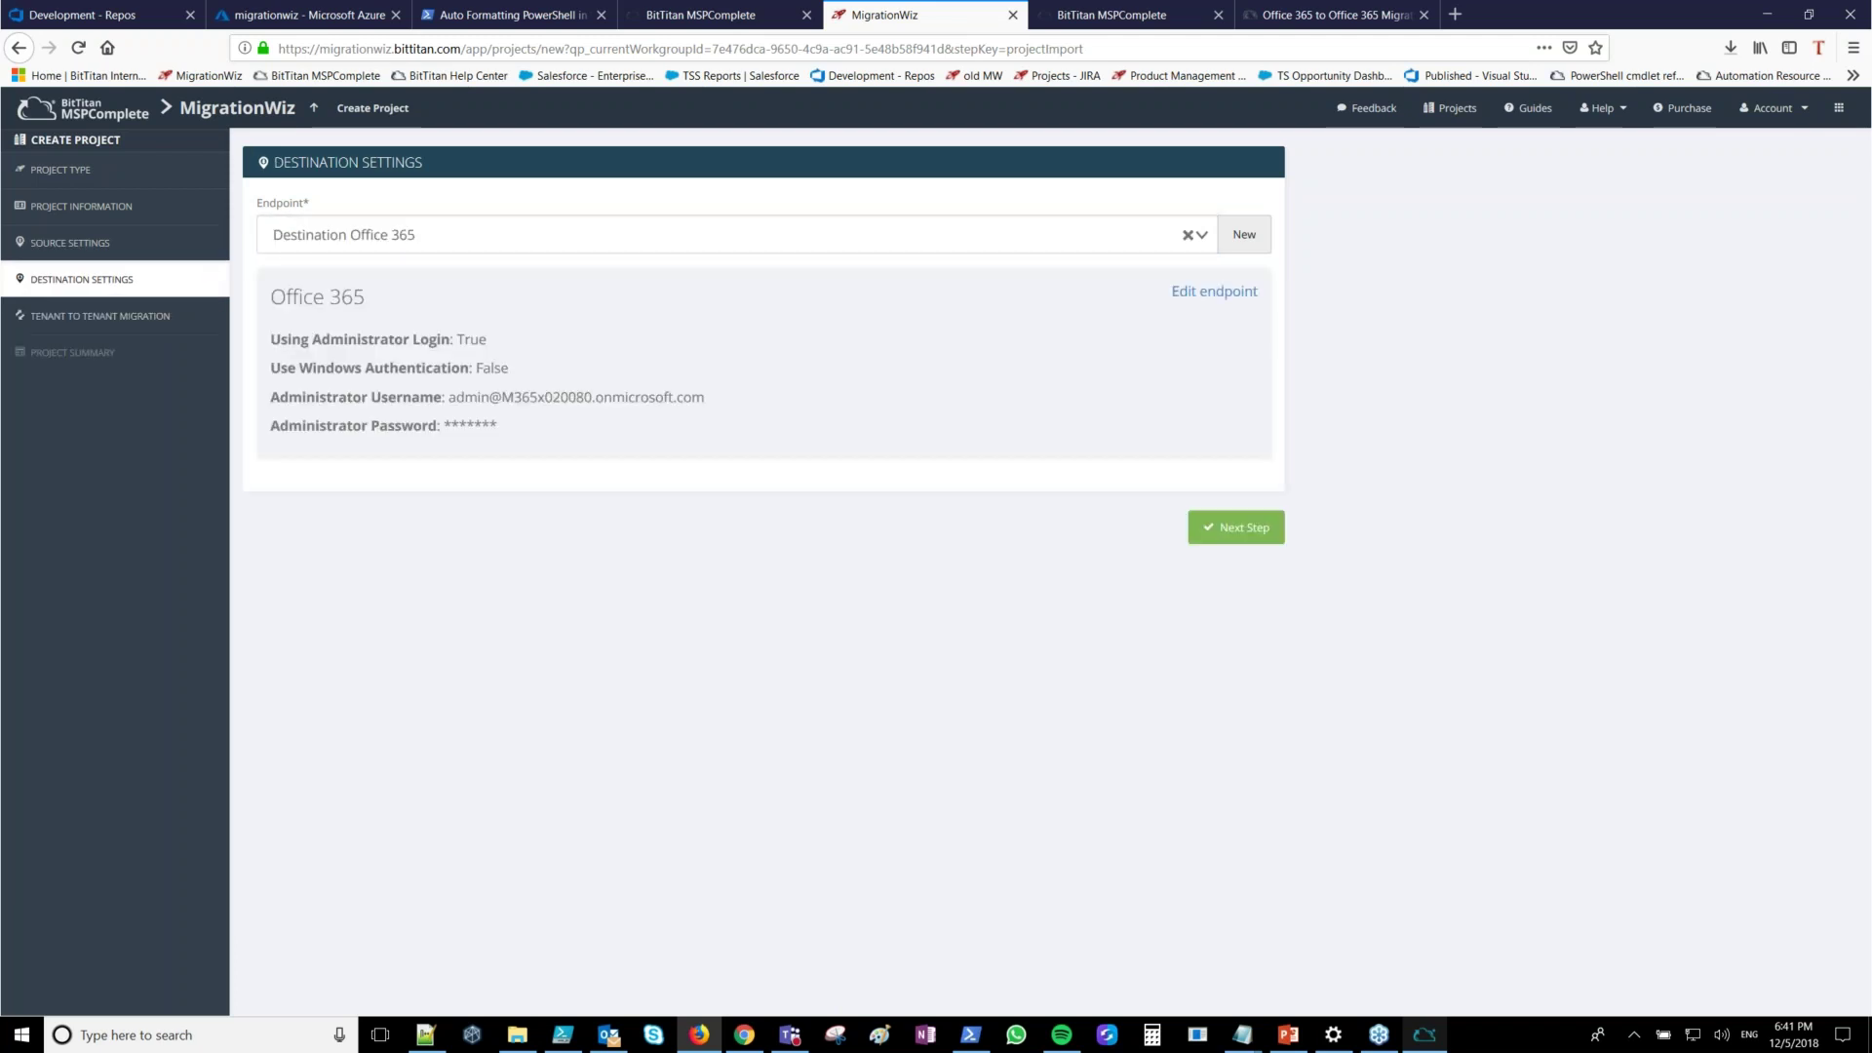
pyautogui.click(52, 319)
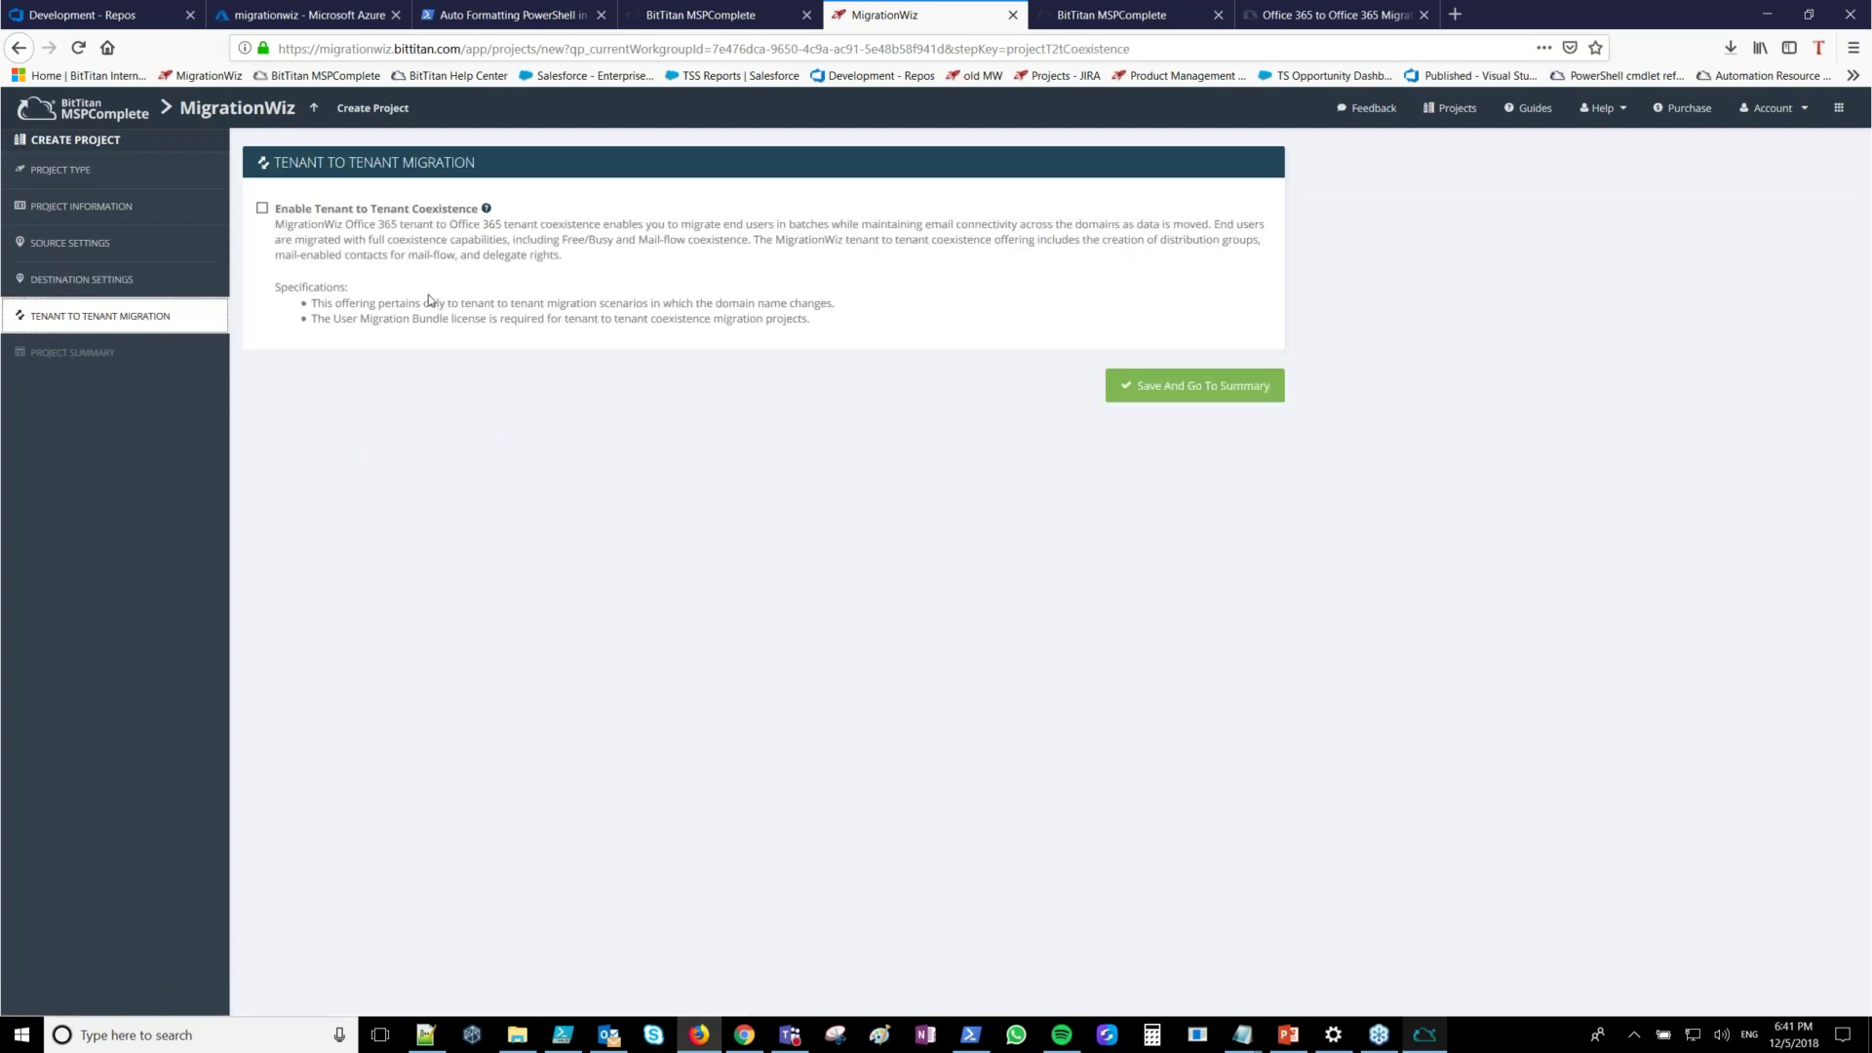
pyautogui.click(329, 219)
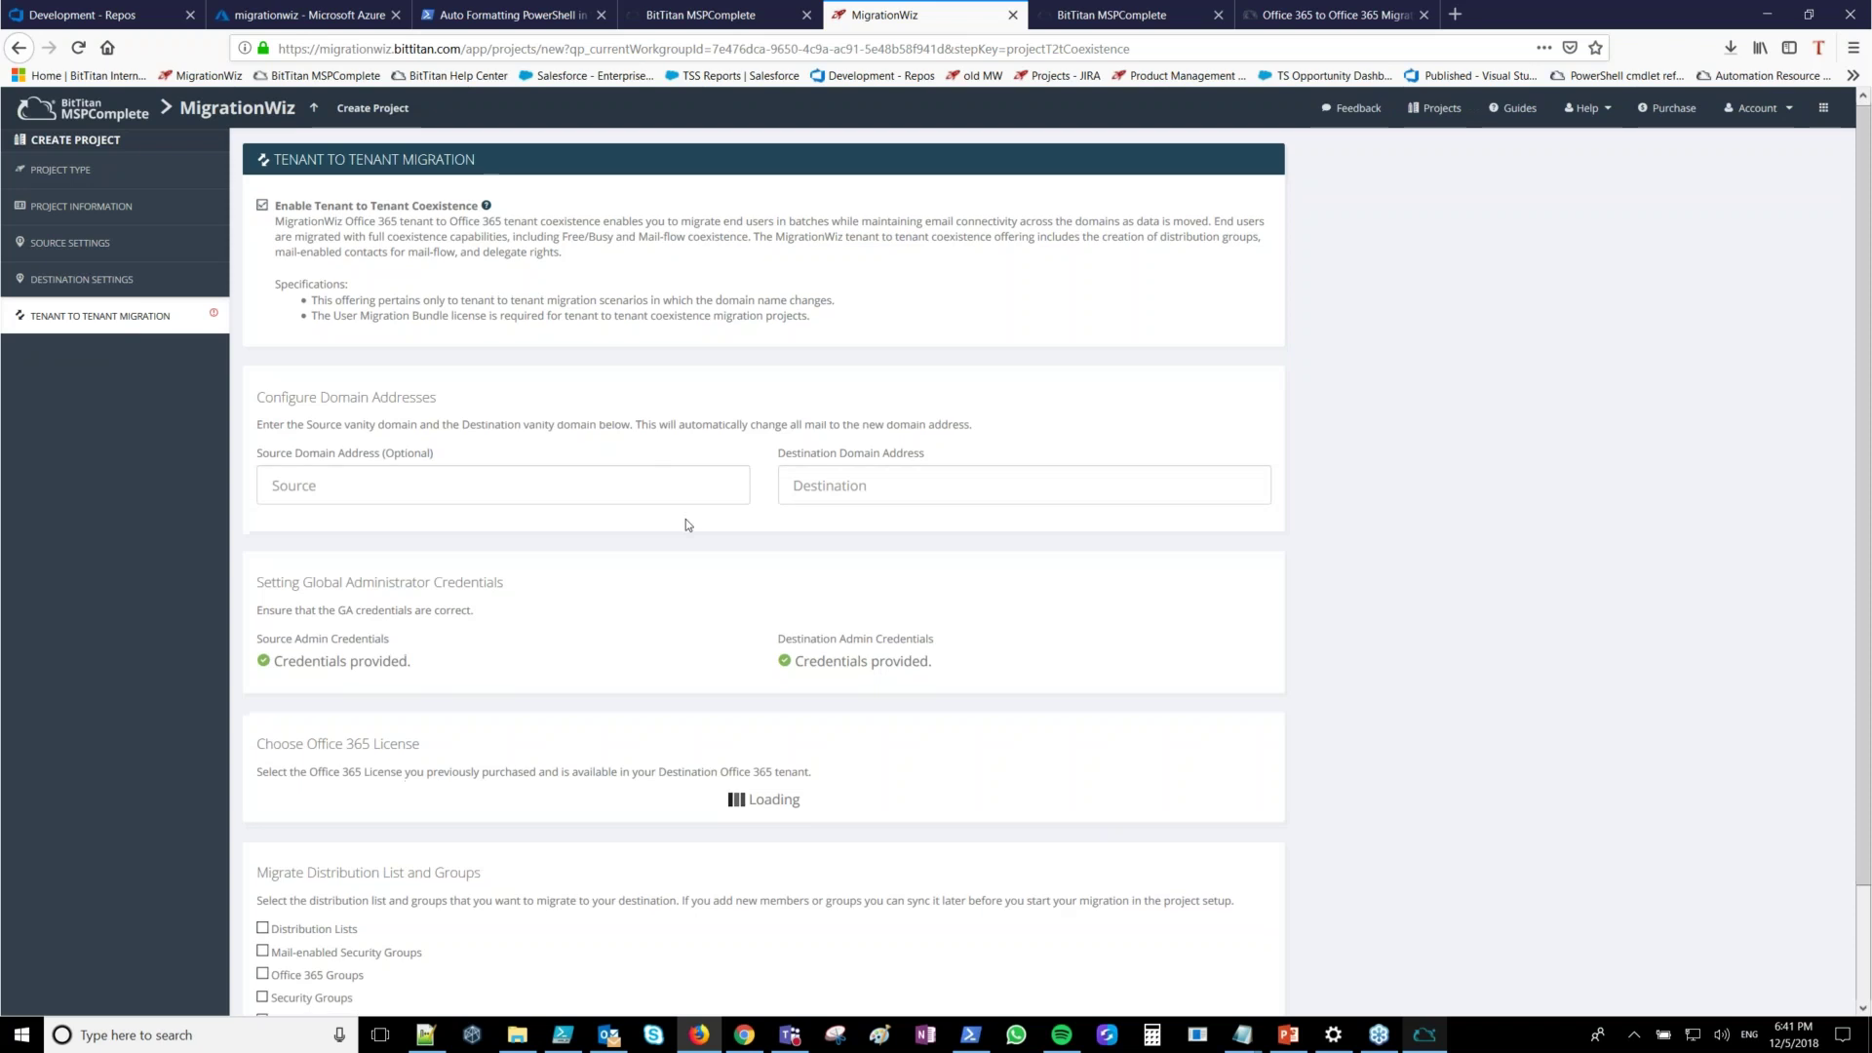
pyautogui.click(594, 502)
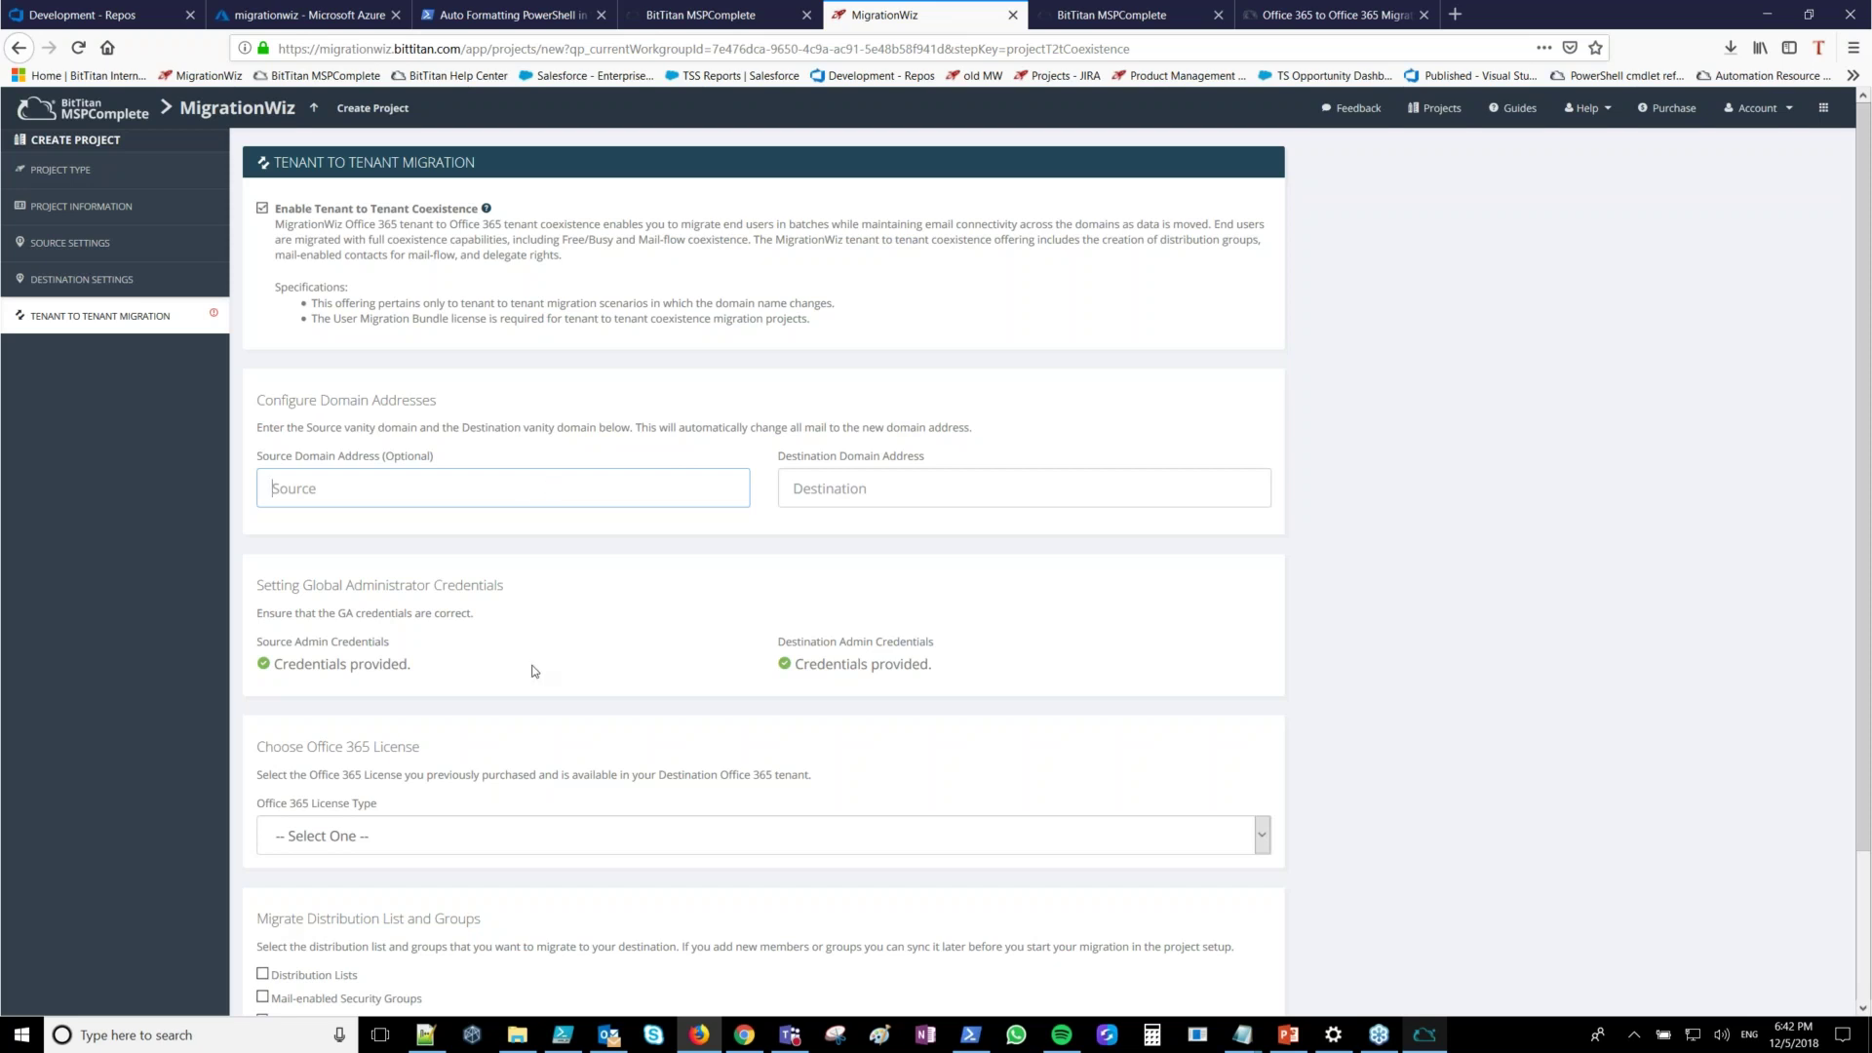
pyautogui.scroll(-1, 534, 671)
pyautogui.scroll(-2, 534, 671)
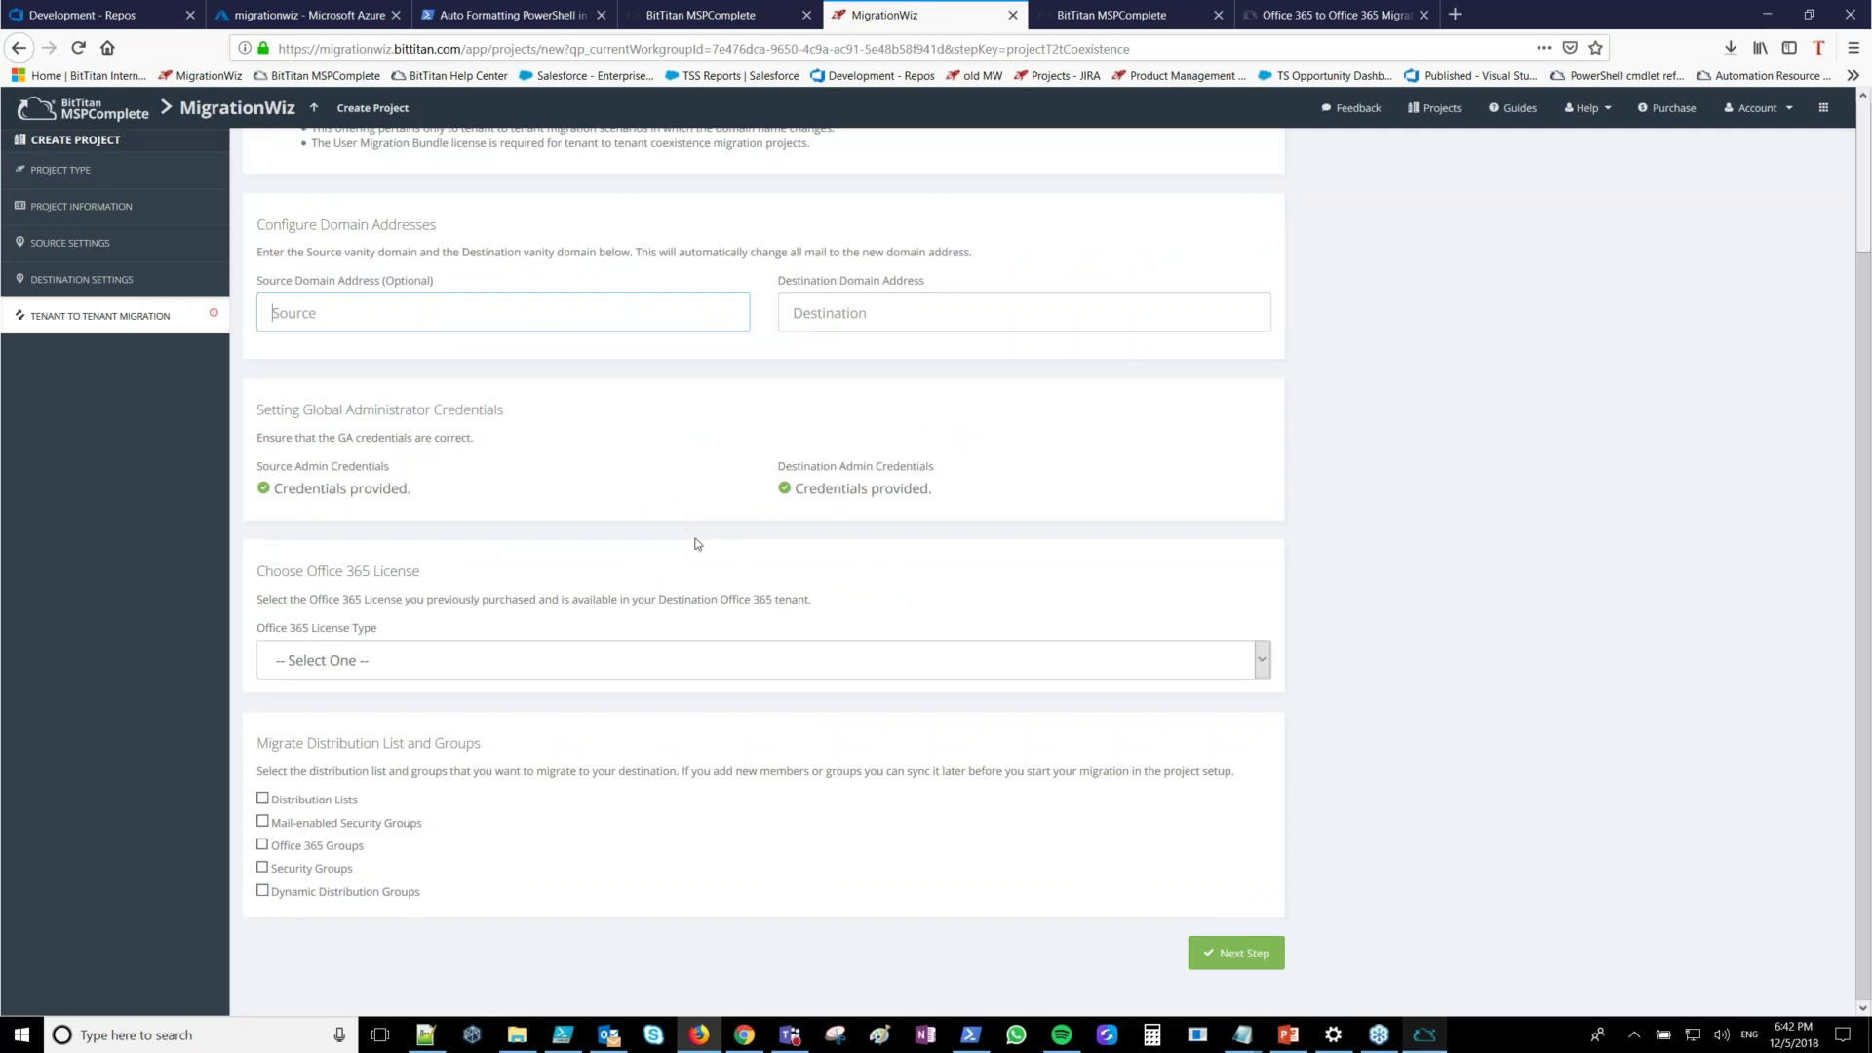
pyautogui.scroll(2, 698, 543)
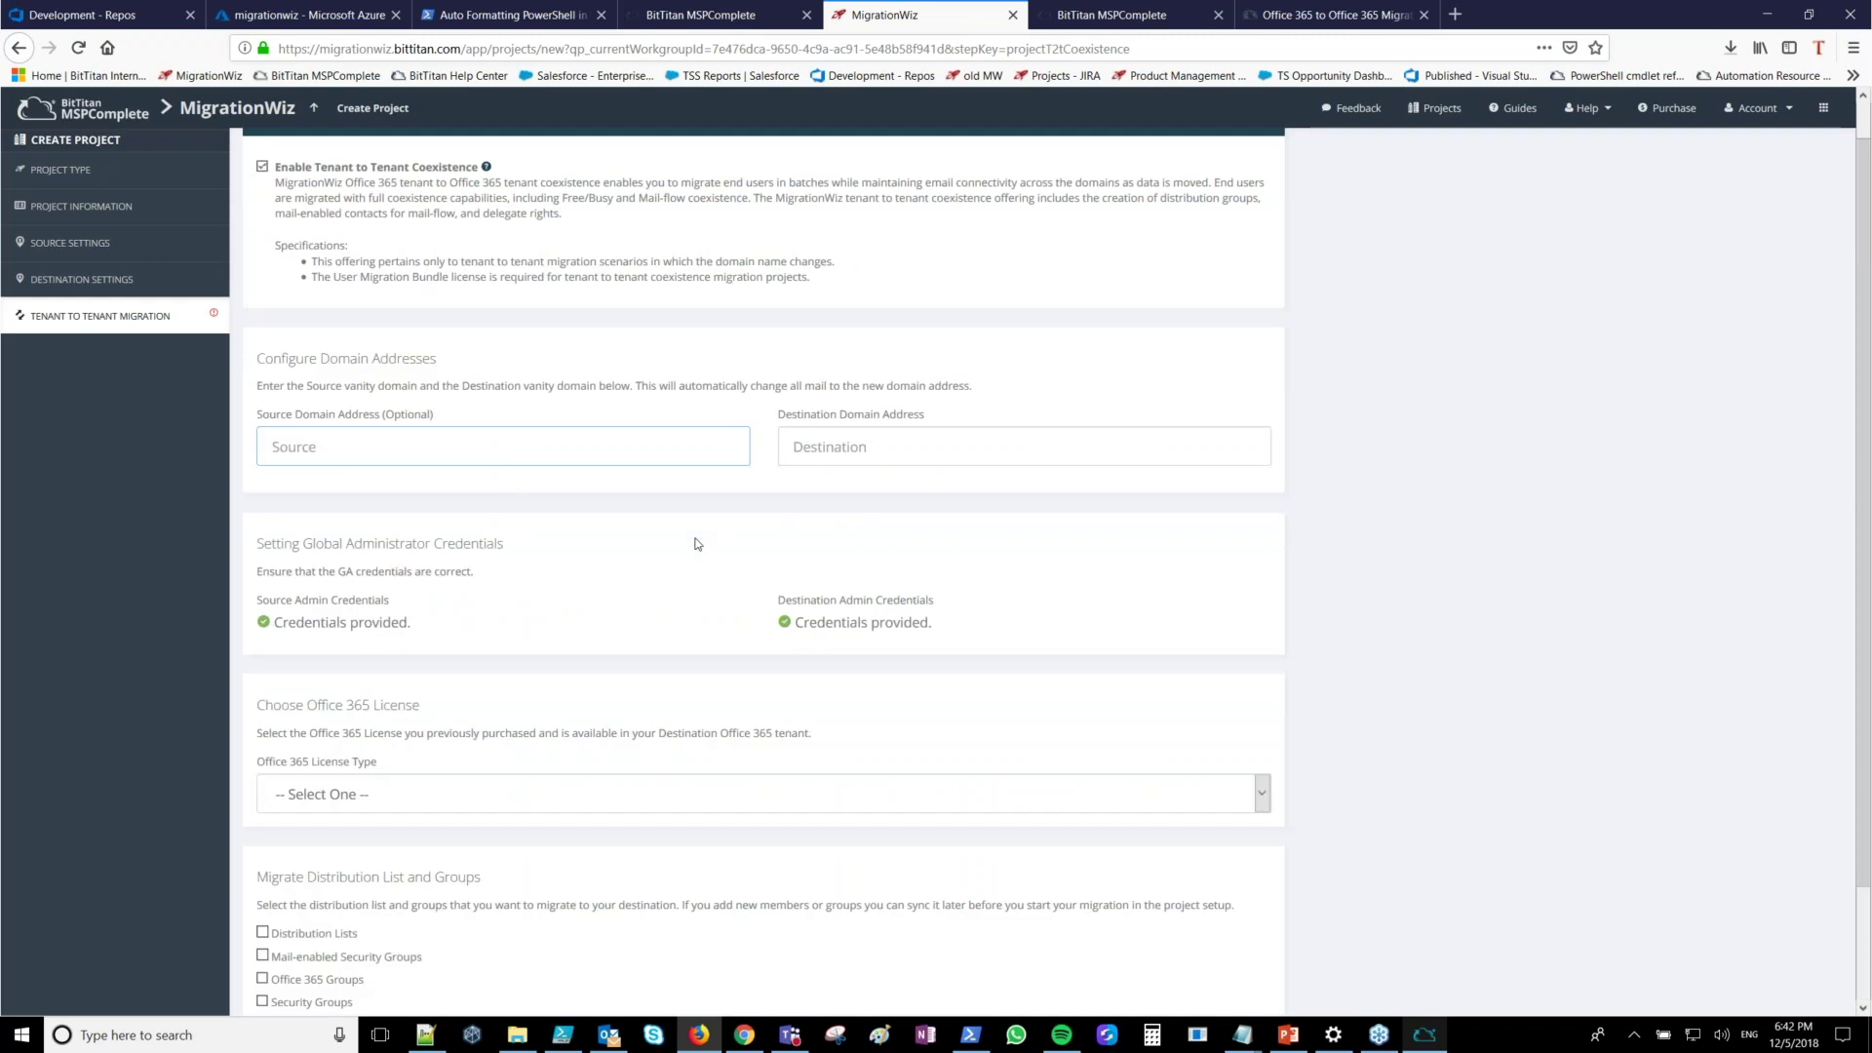
pyautogui.scroll(1, 724, 302)
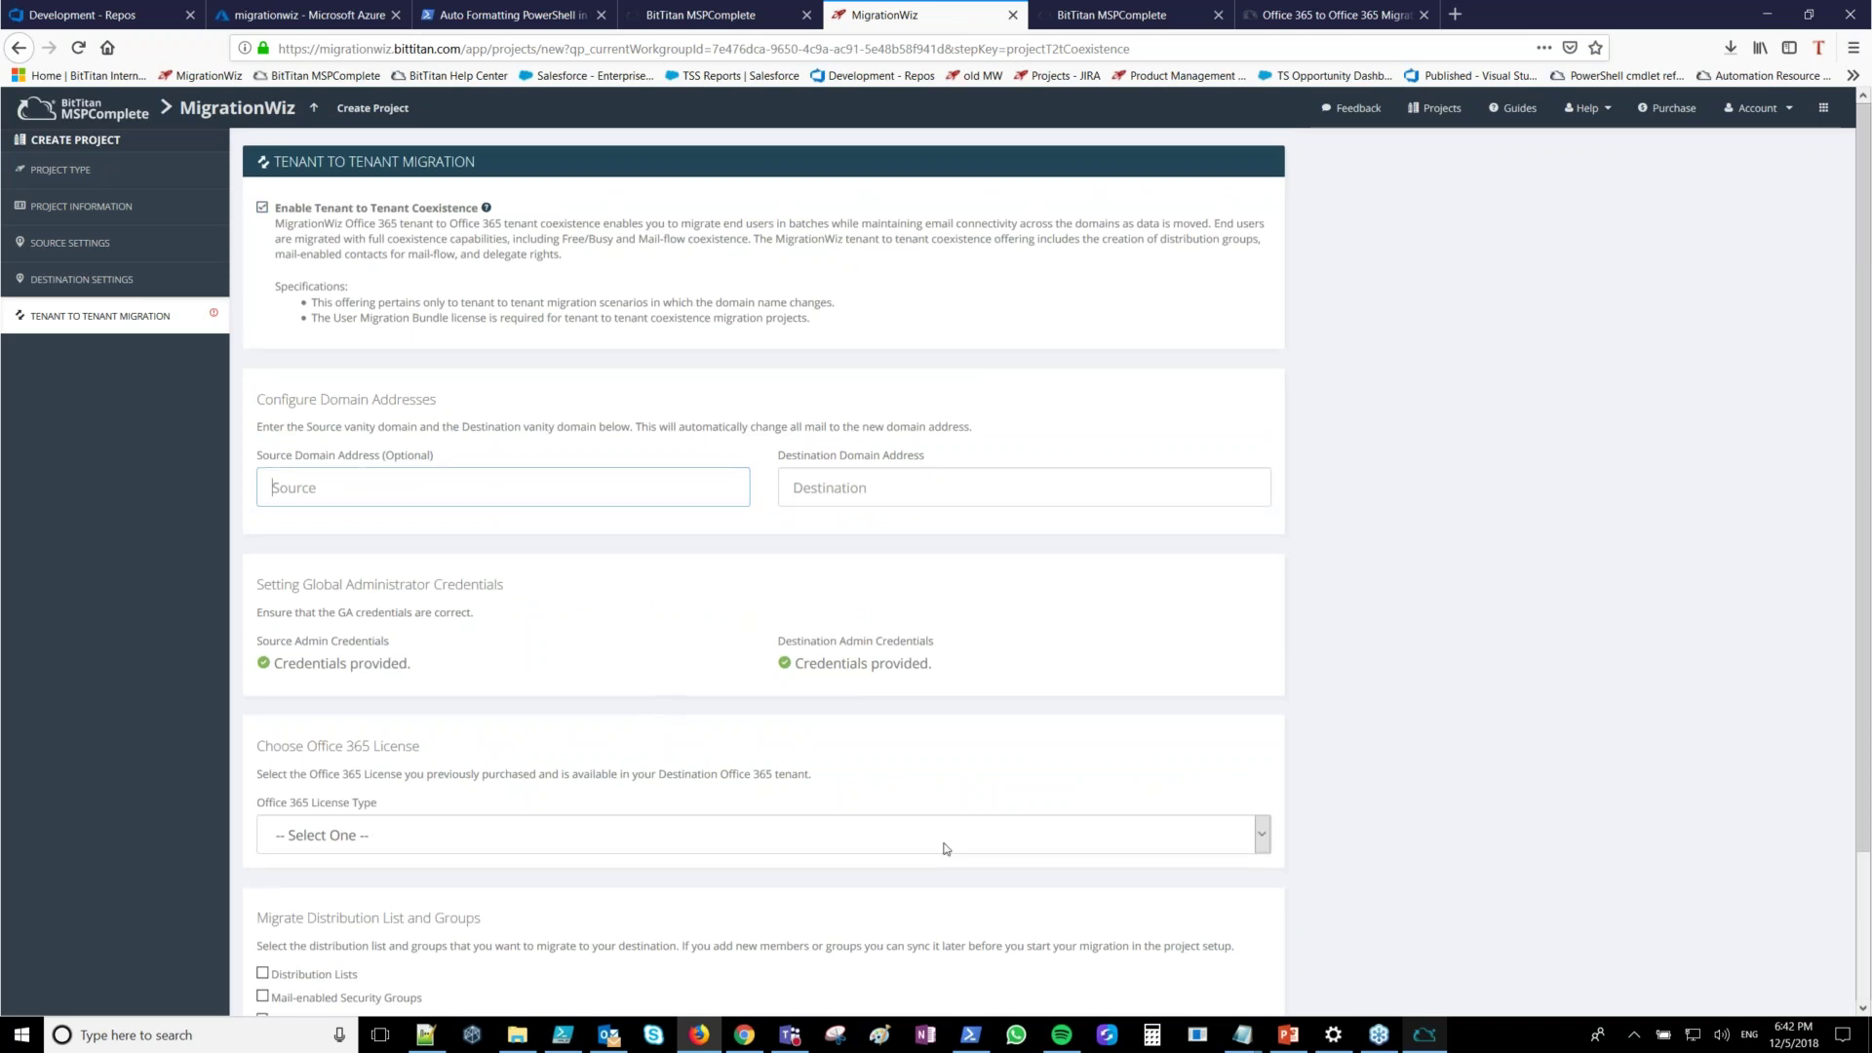
pyautogui.click(261, 208)
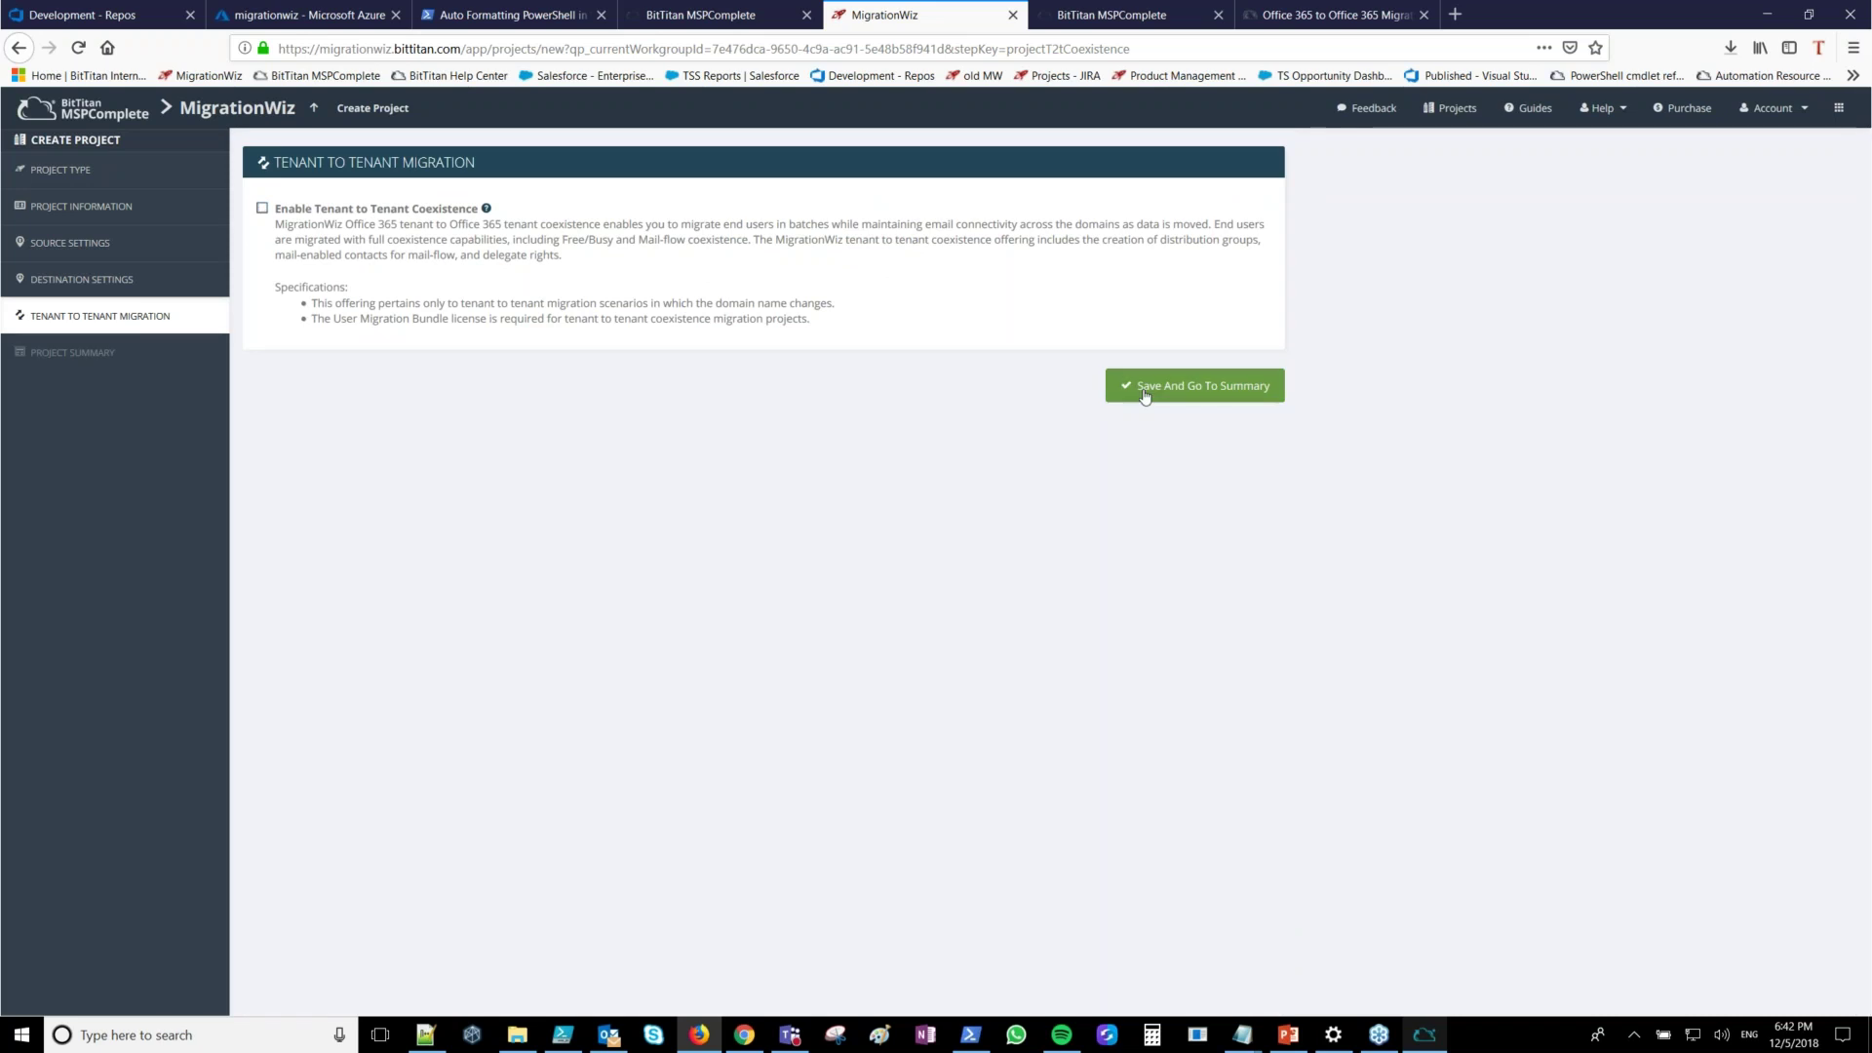
# On the project summary, highlight Microsoft Office 365 source/destination and the Calendars, Mail, Journals item types
pyautogui.click(1145, 387)
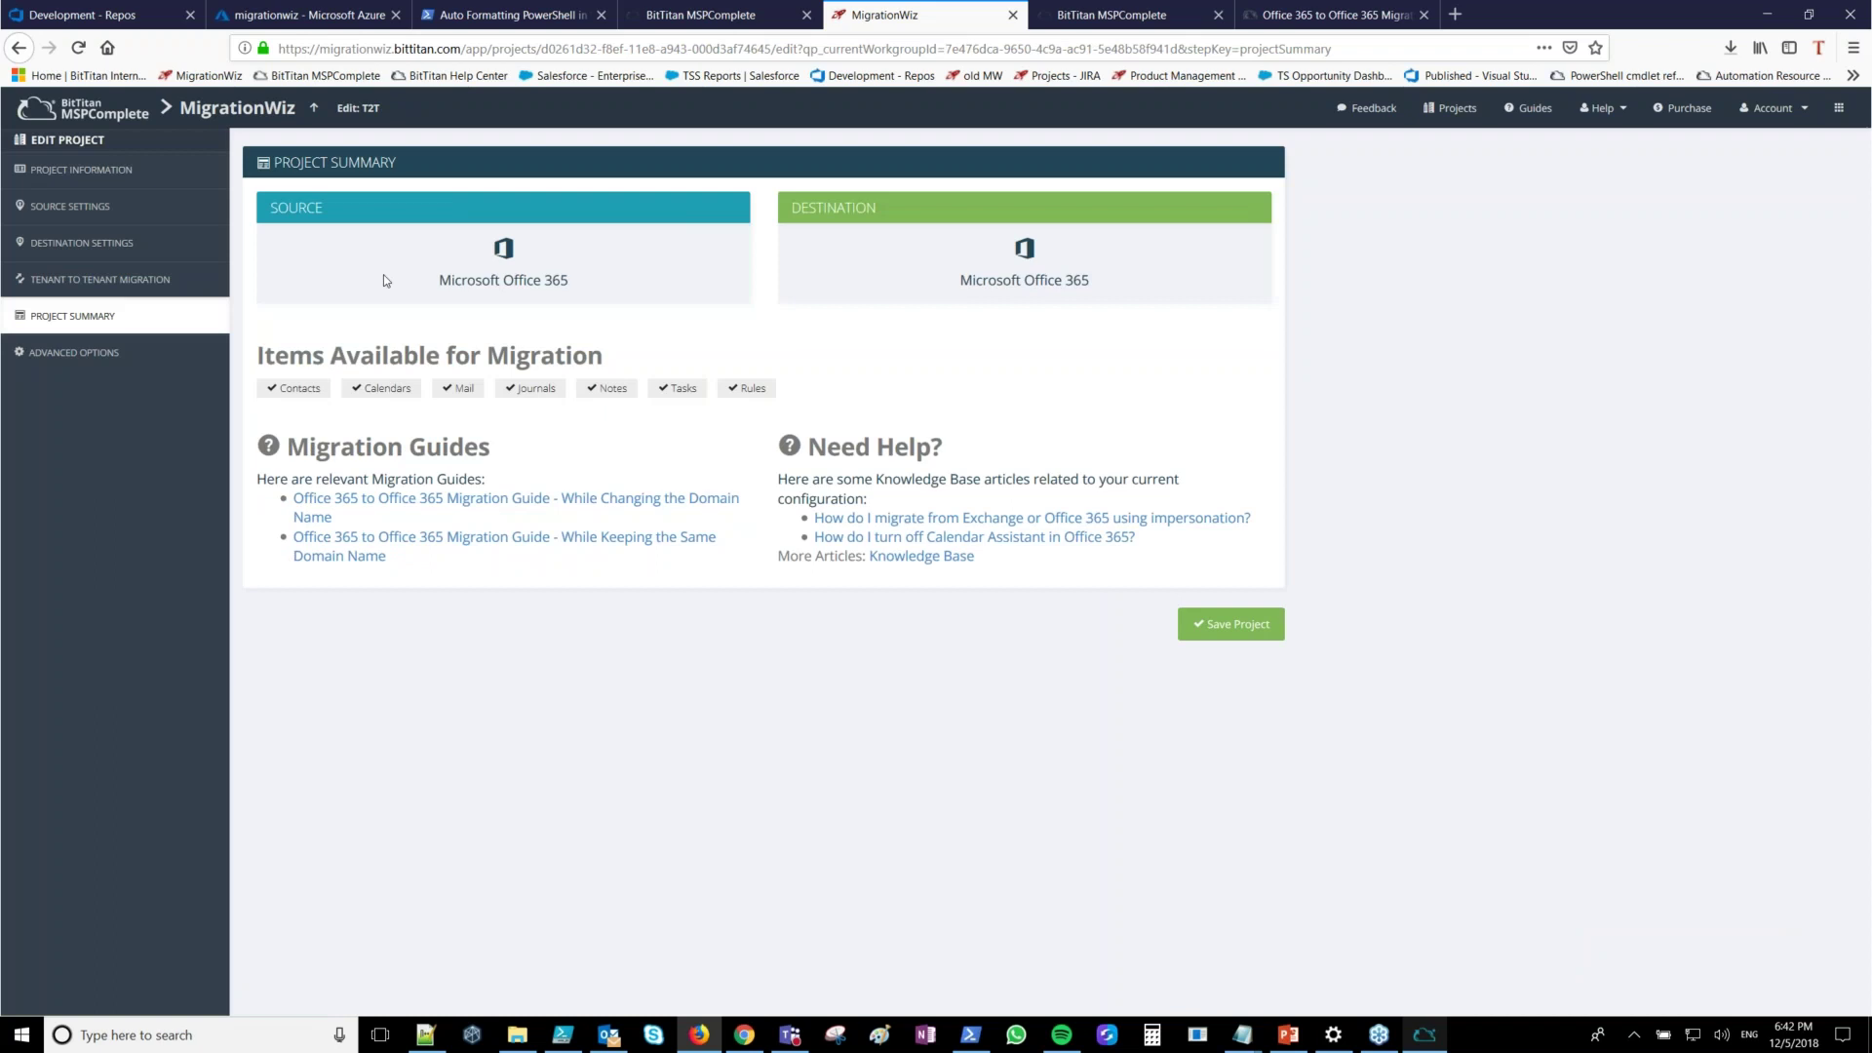
pyautogui.moveTo(451, 282); pyautogui.dragTo(593, 290)
pyautogui.click(493, 281)
pyautogui.moveTo(437, 281); pyautogui.dragTo(570, 282)
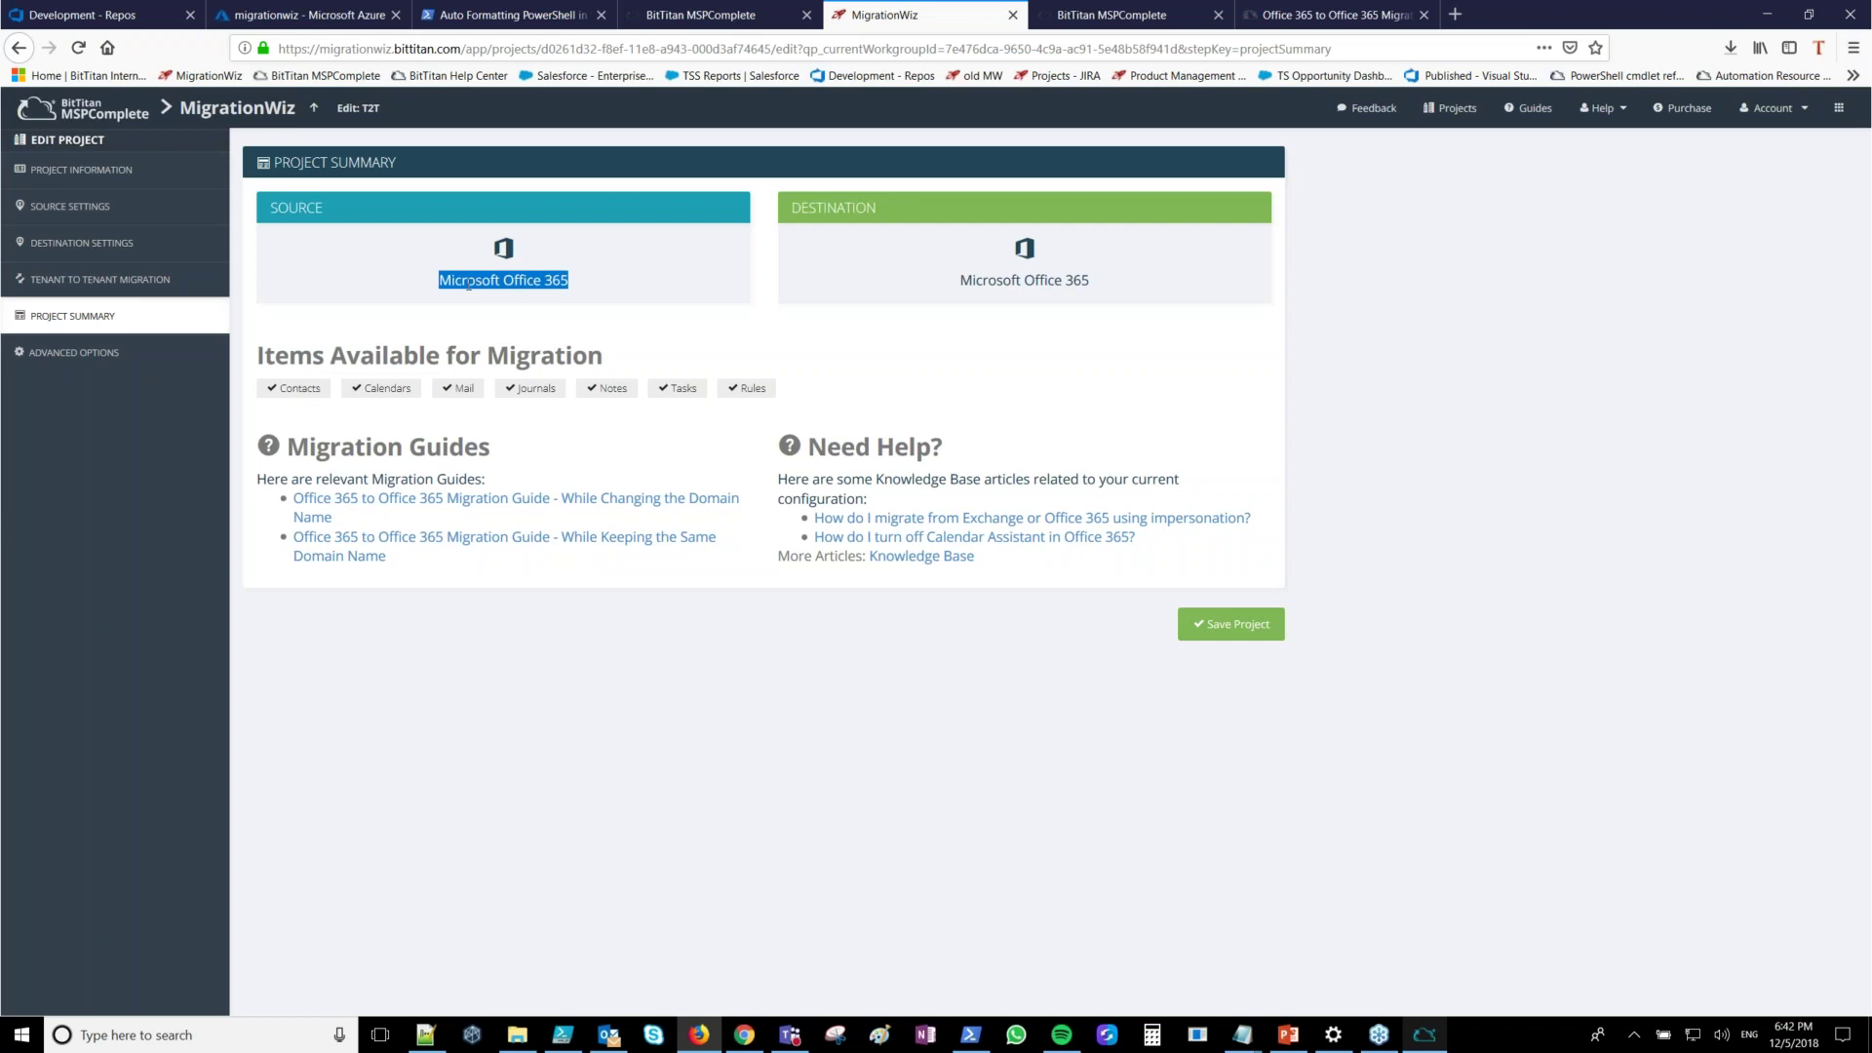
pyautogui.moveTo(961, 282); pyautogui.dragTo(1090, 282)
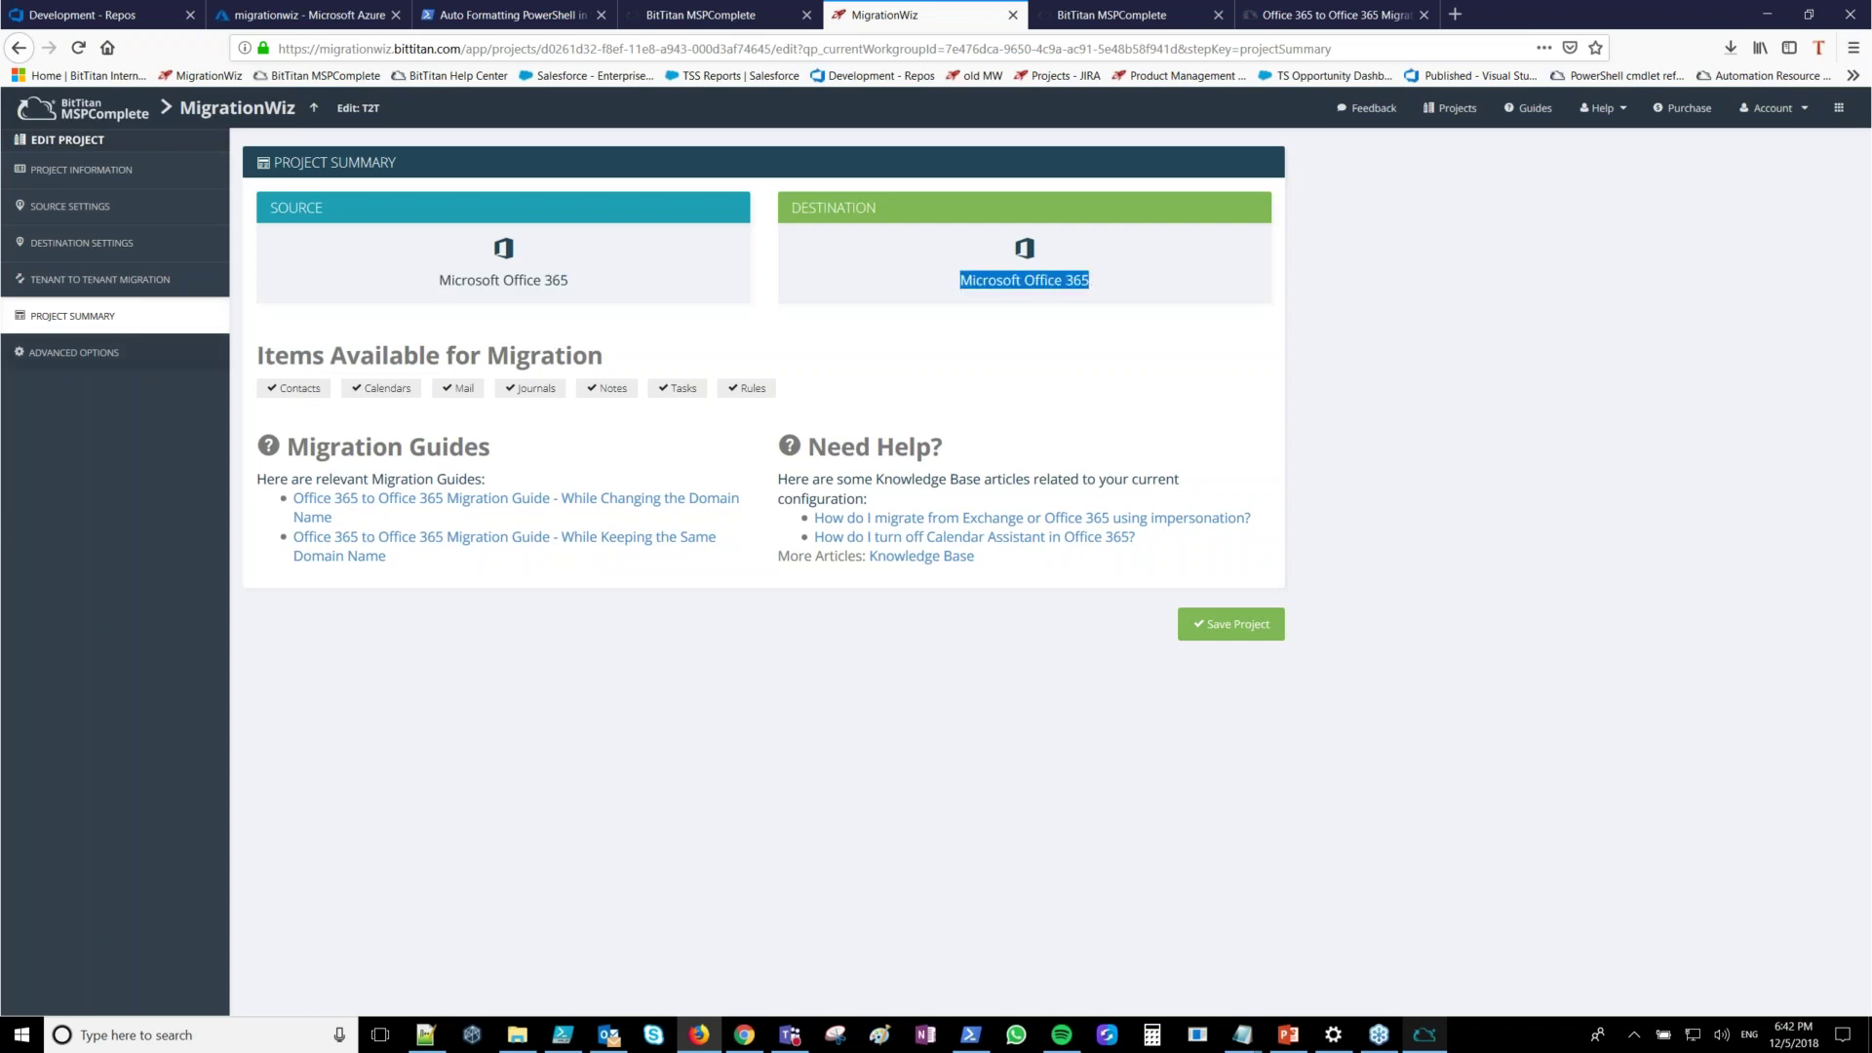
pyautogui.doubleClick(300, 388)
pyautogui.doubleClick(406, 387)
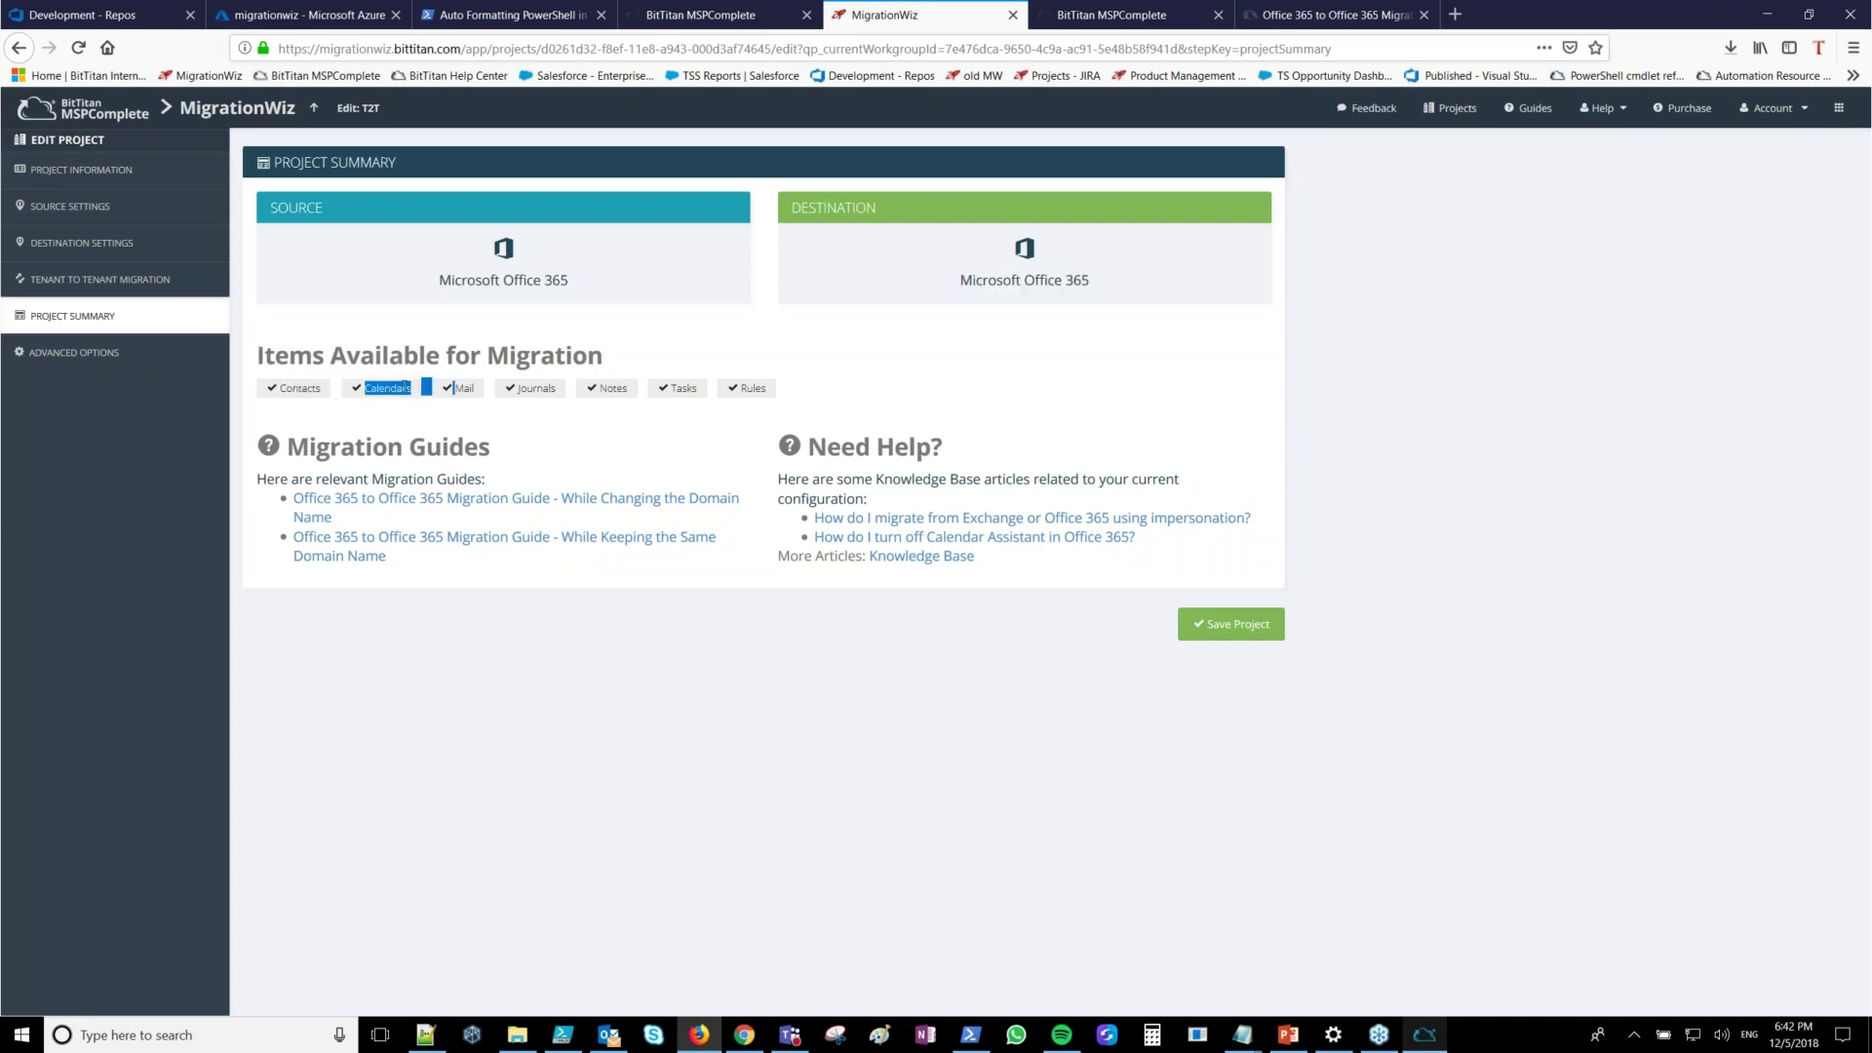
pyautogui.doubleClick(465, 388)
pyautogui.doubleClick(536, 388)
pyautogui.click(312, 390)
pyautogui.doubleClick(371, 390)
# Open the same-domain migration guide in a new tab, then save the T2T project
pyautogui.rightClick(588, 537)
pyautogui.click(673, 549)
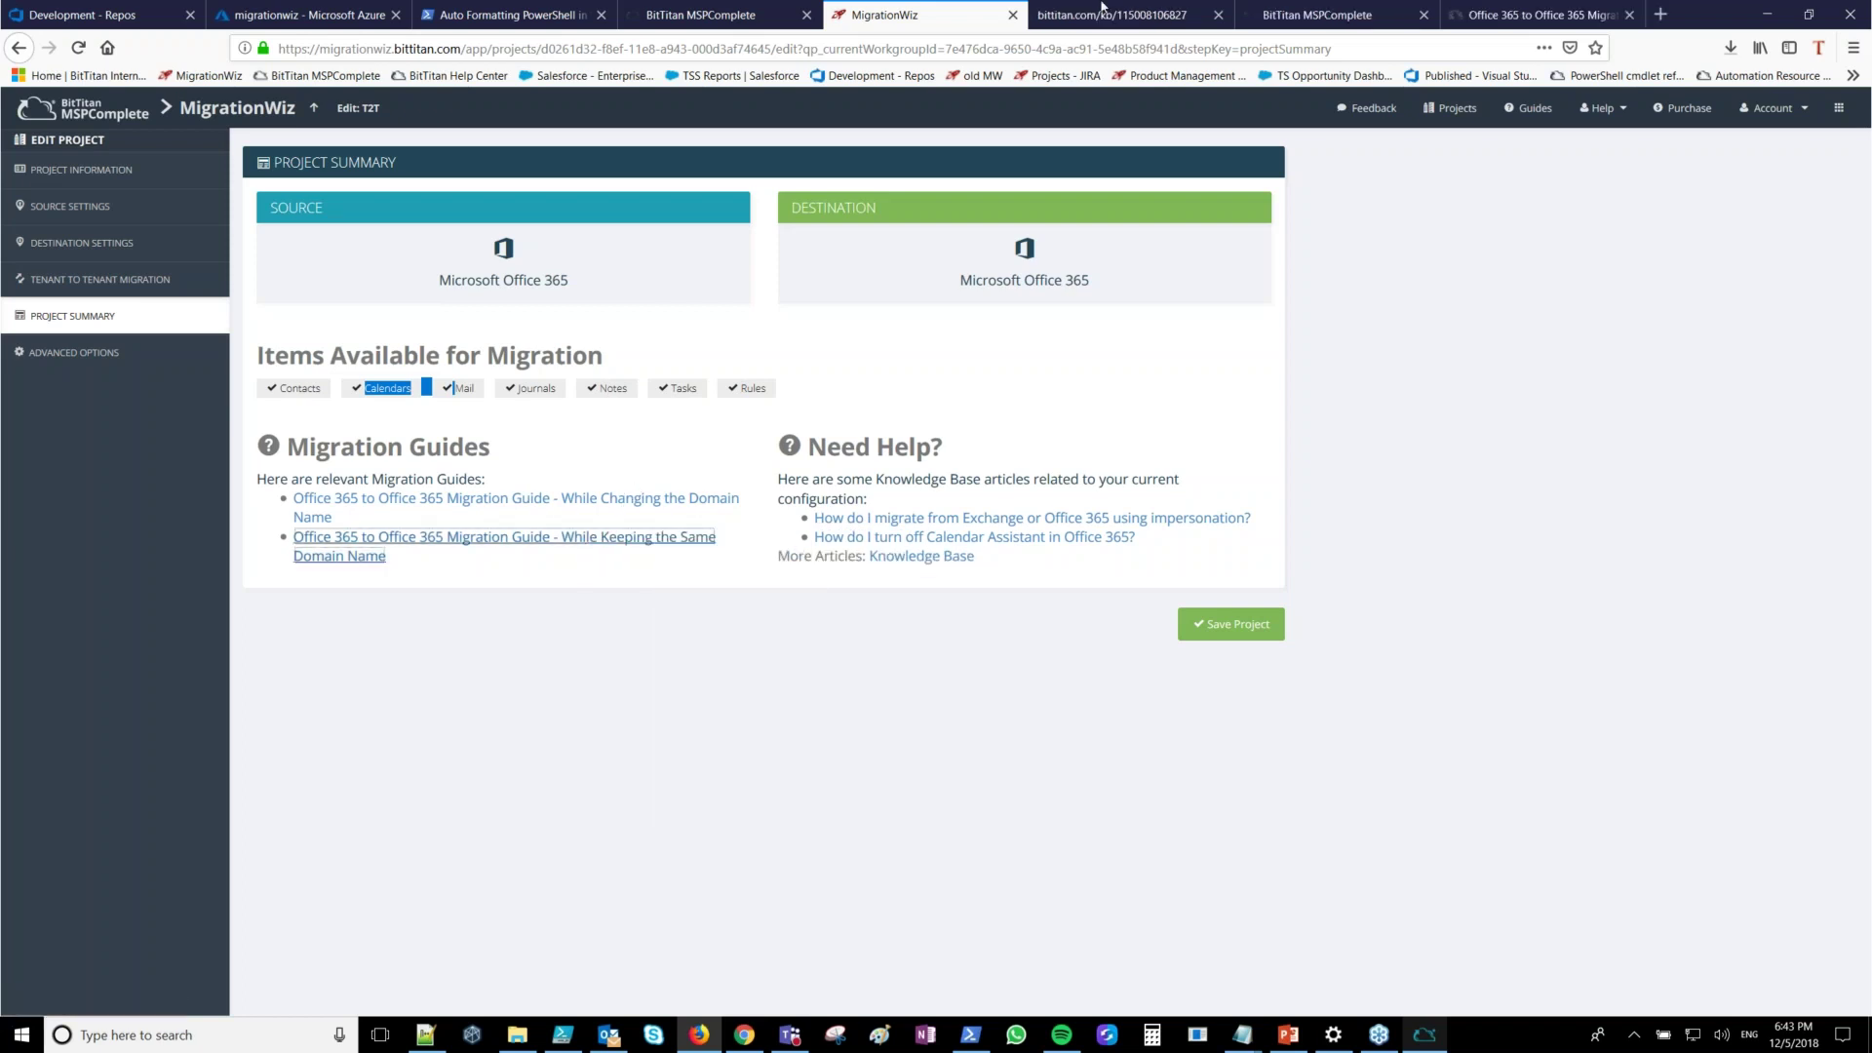
pyautogui.click(1112, 14)
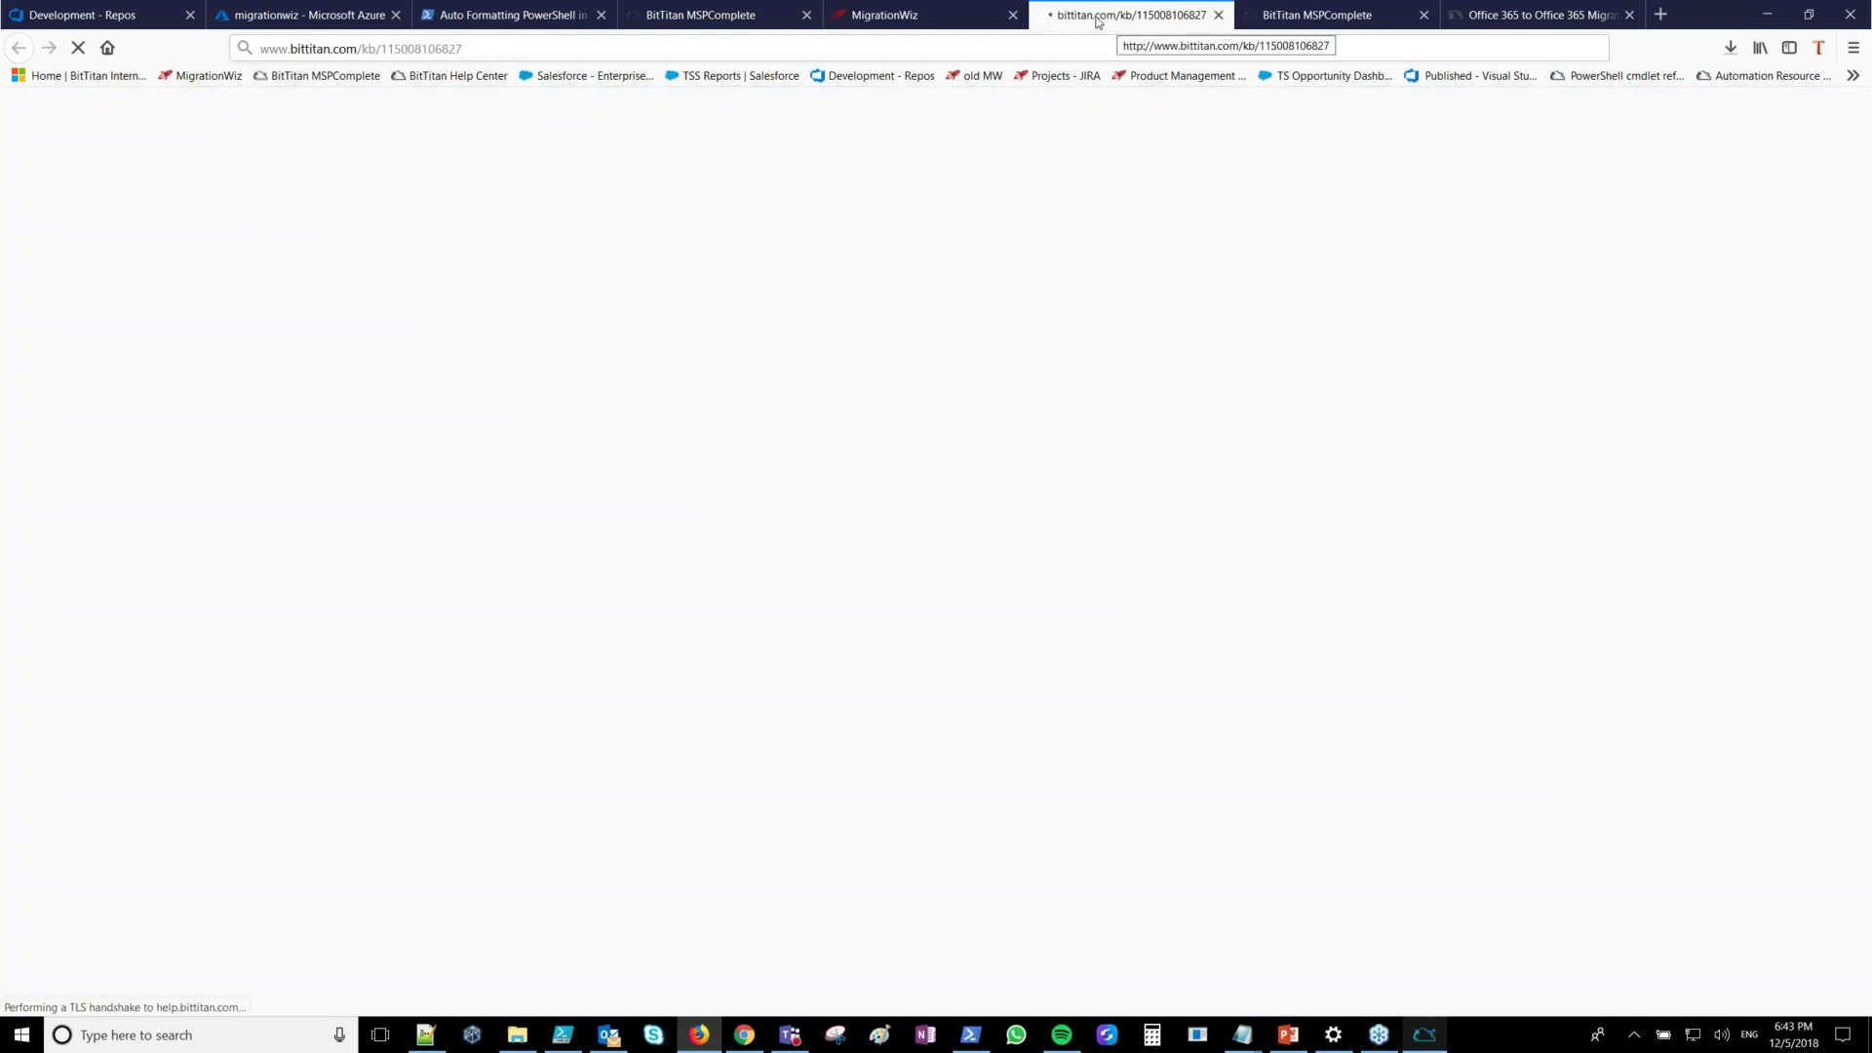
pyautogui.click(929, 17)
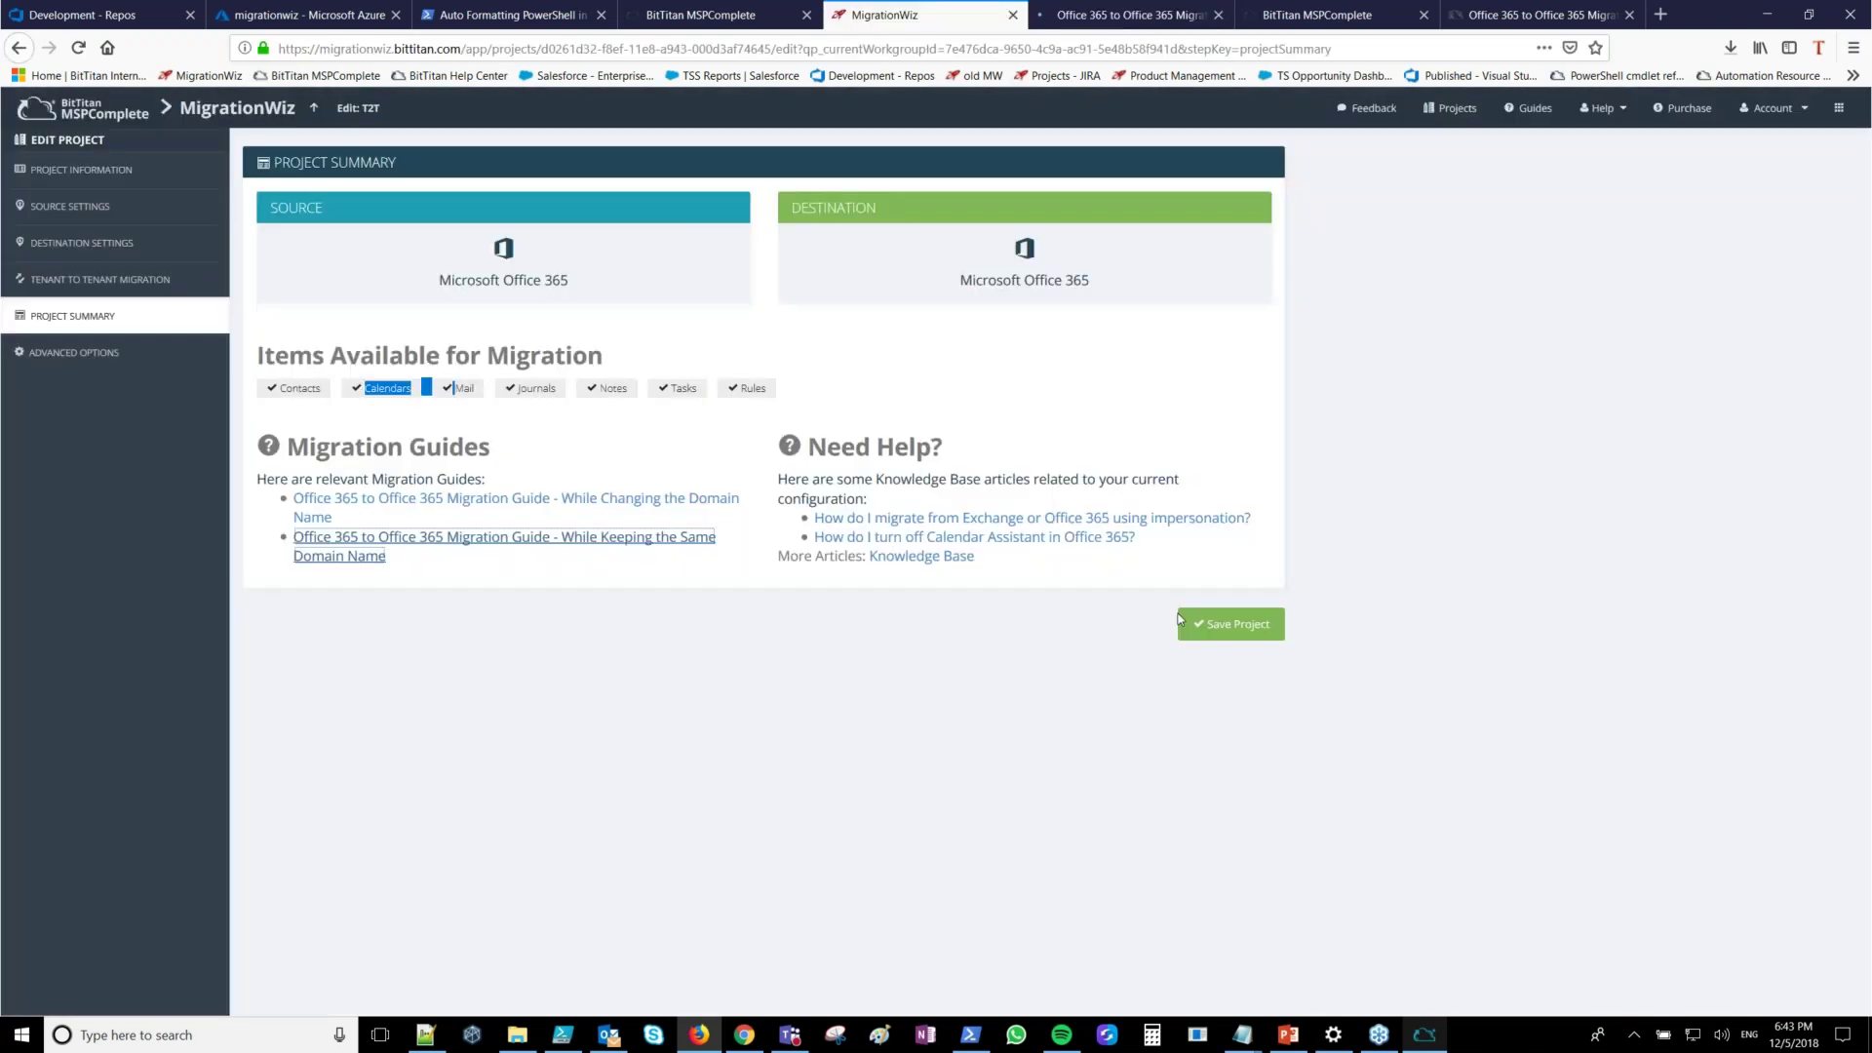
pyautogui.click(1180, 618)
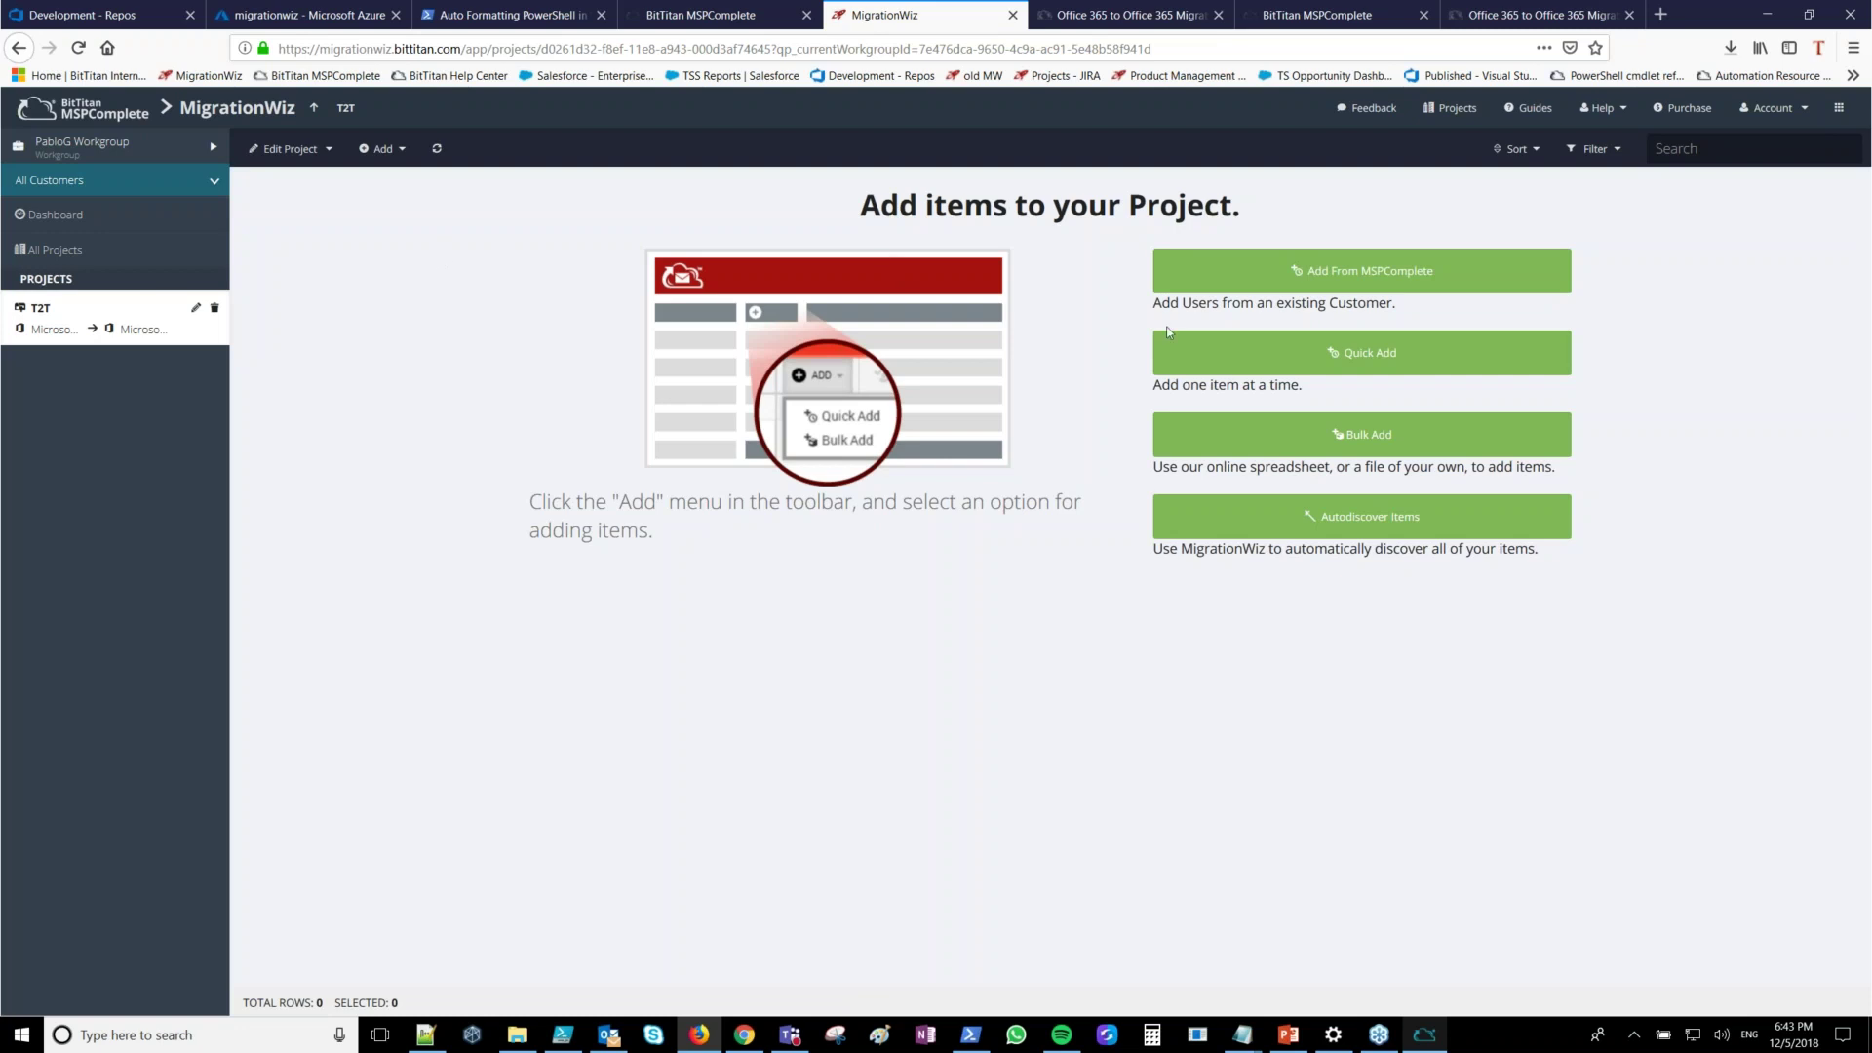
# Import MSPComplete users except the admin and bittitan.com accounts, then delete the leftover tenant admin row
pyautogui.click(1322, 283)
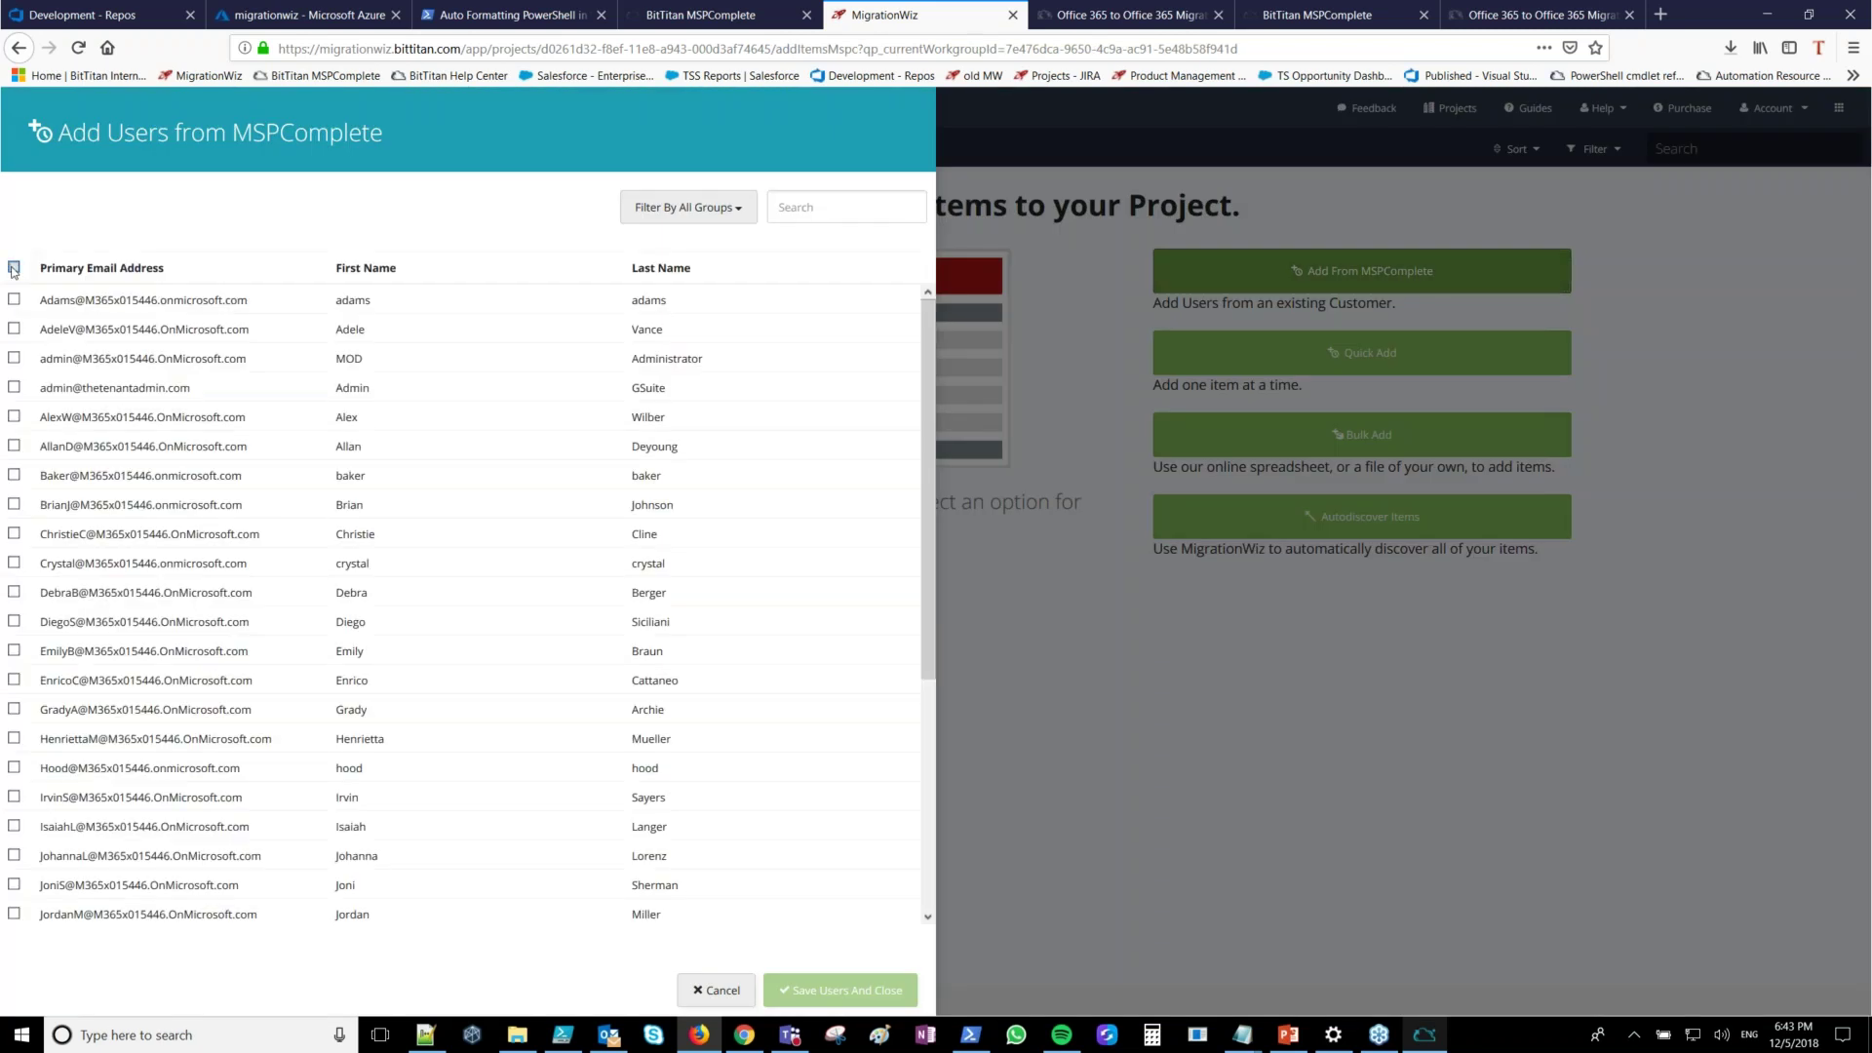
pyautogui.click(13, 267)
pyautogui.click(13, 387)
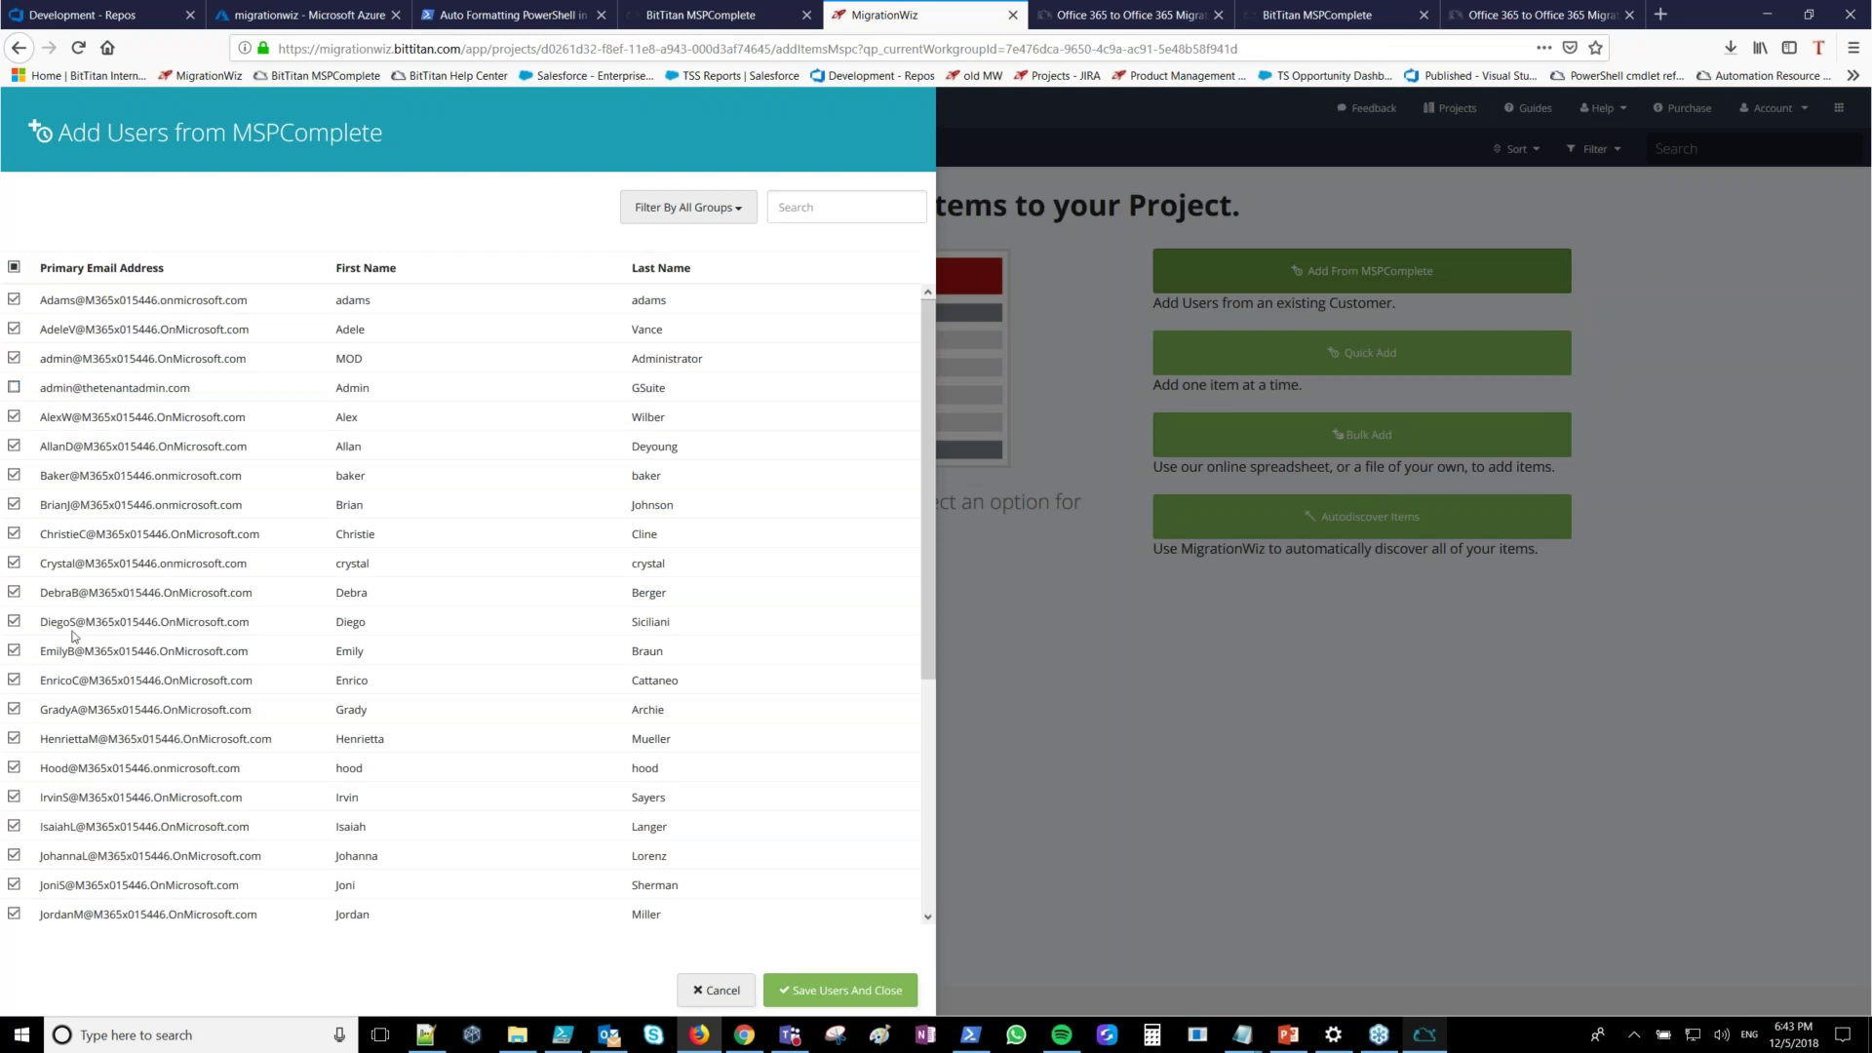
pyautogui.scroll(-5, 13, 762)
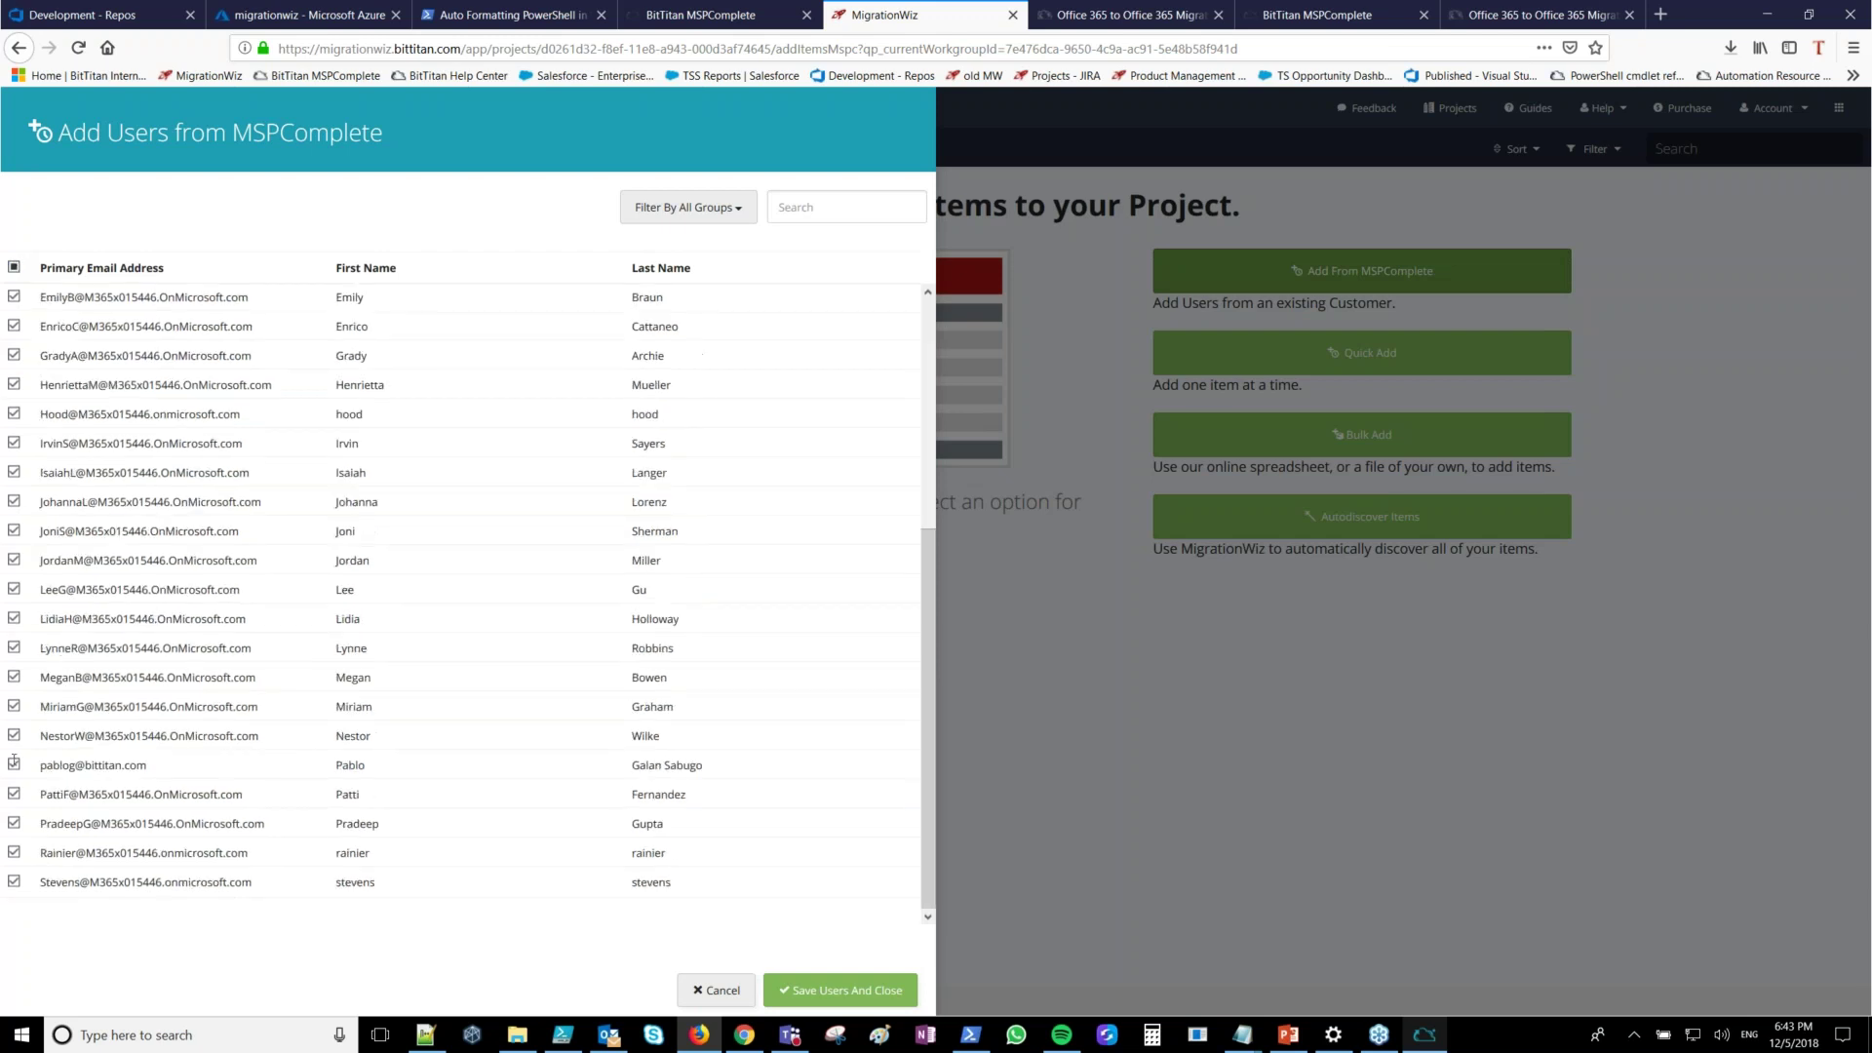
pyautogui.click(14, 763)
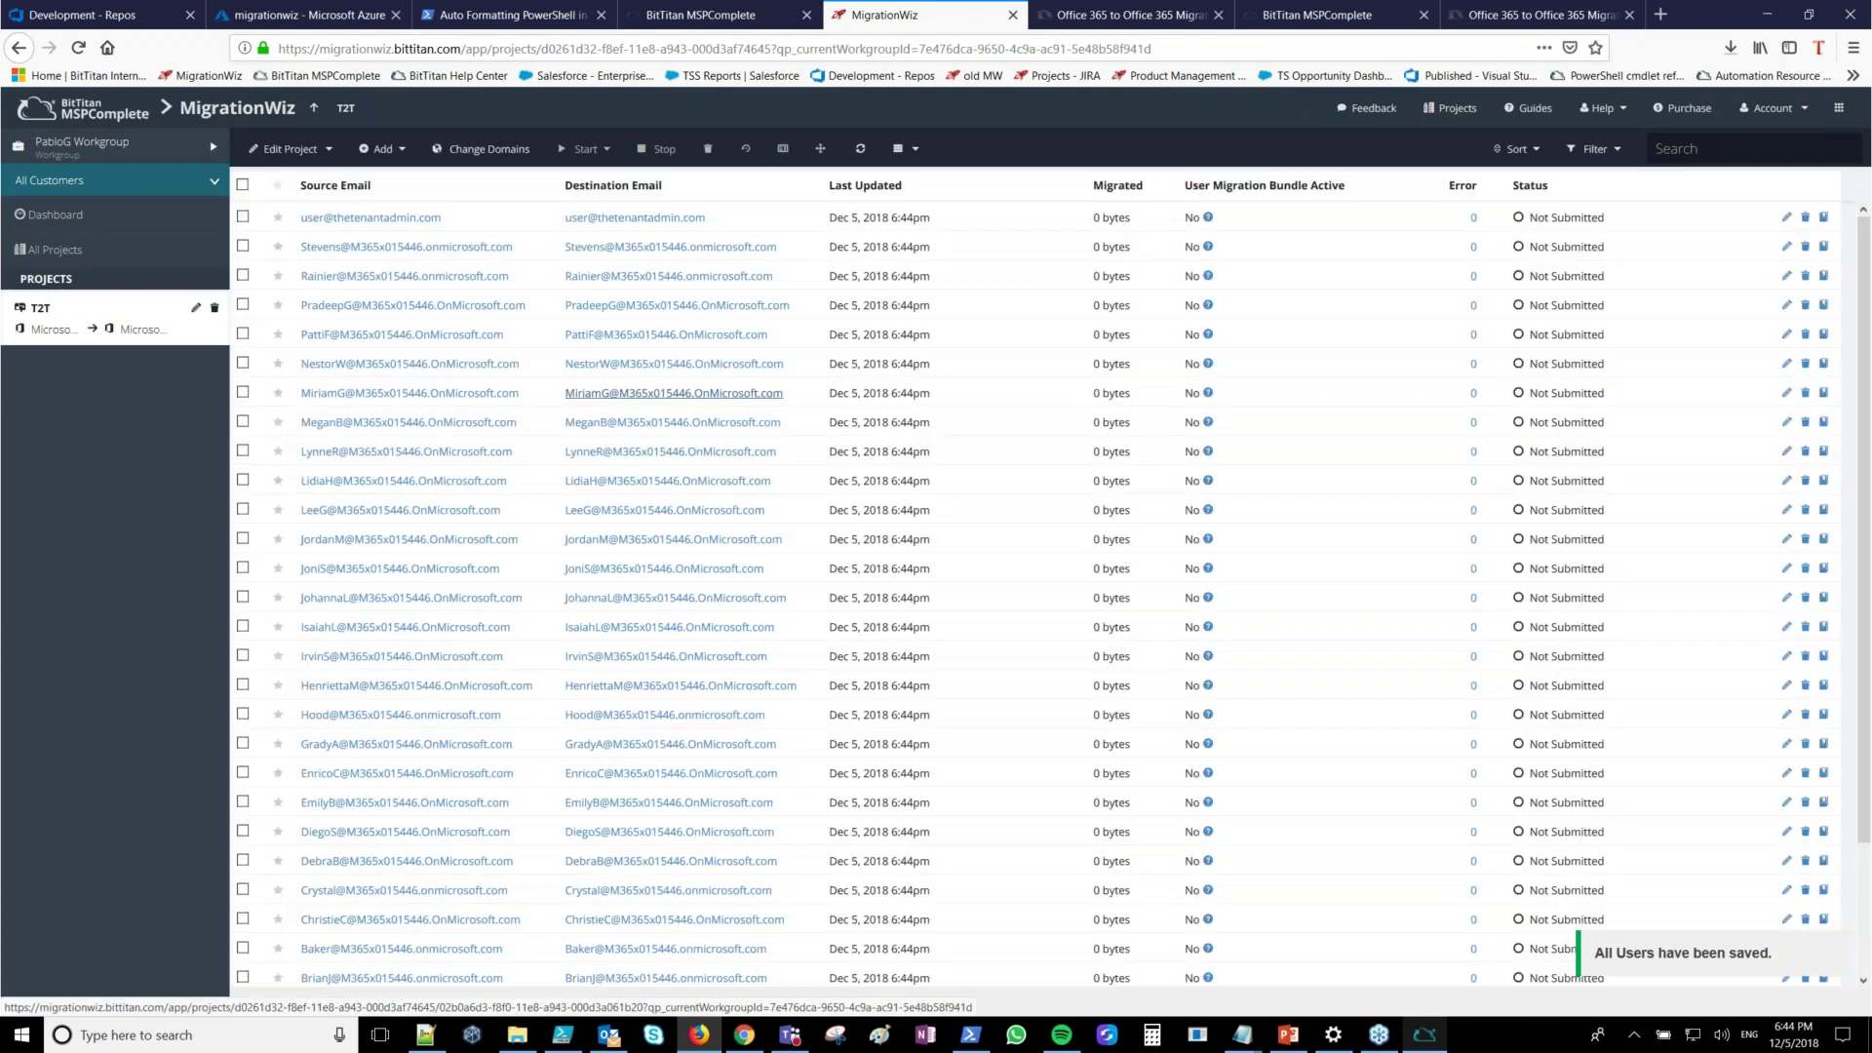
pyautogui.click(243, 216)
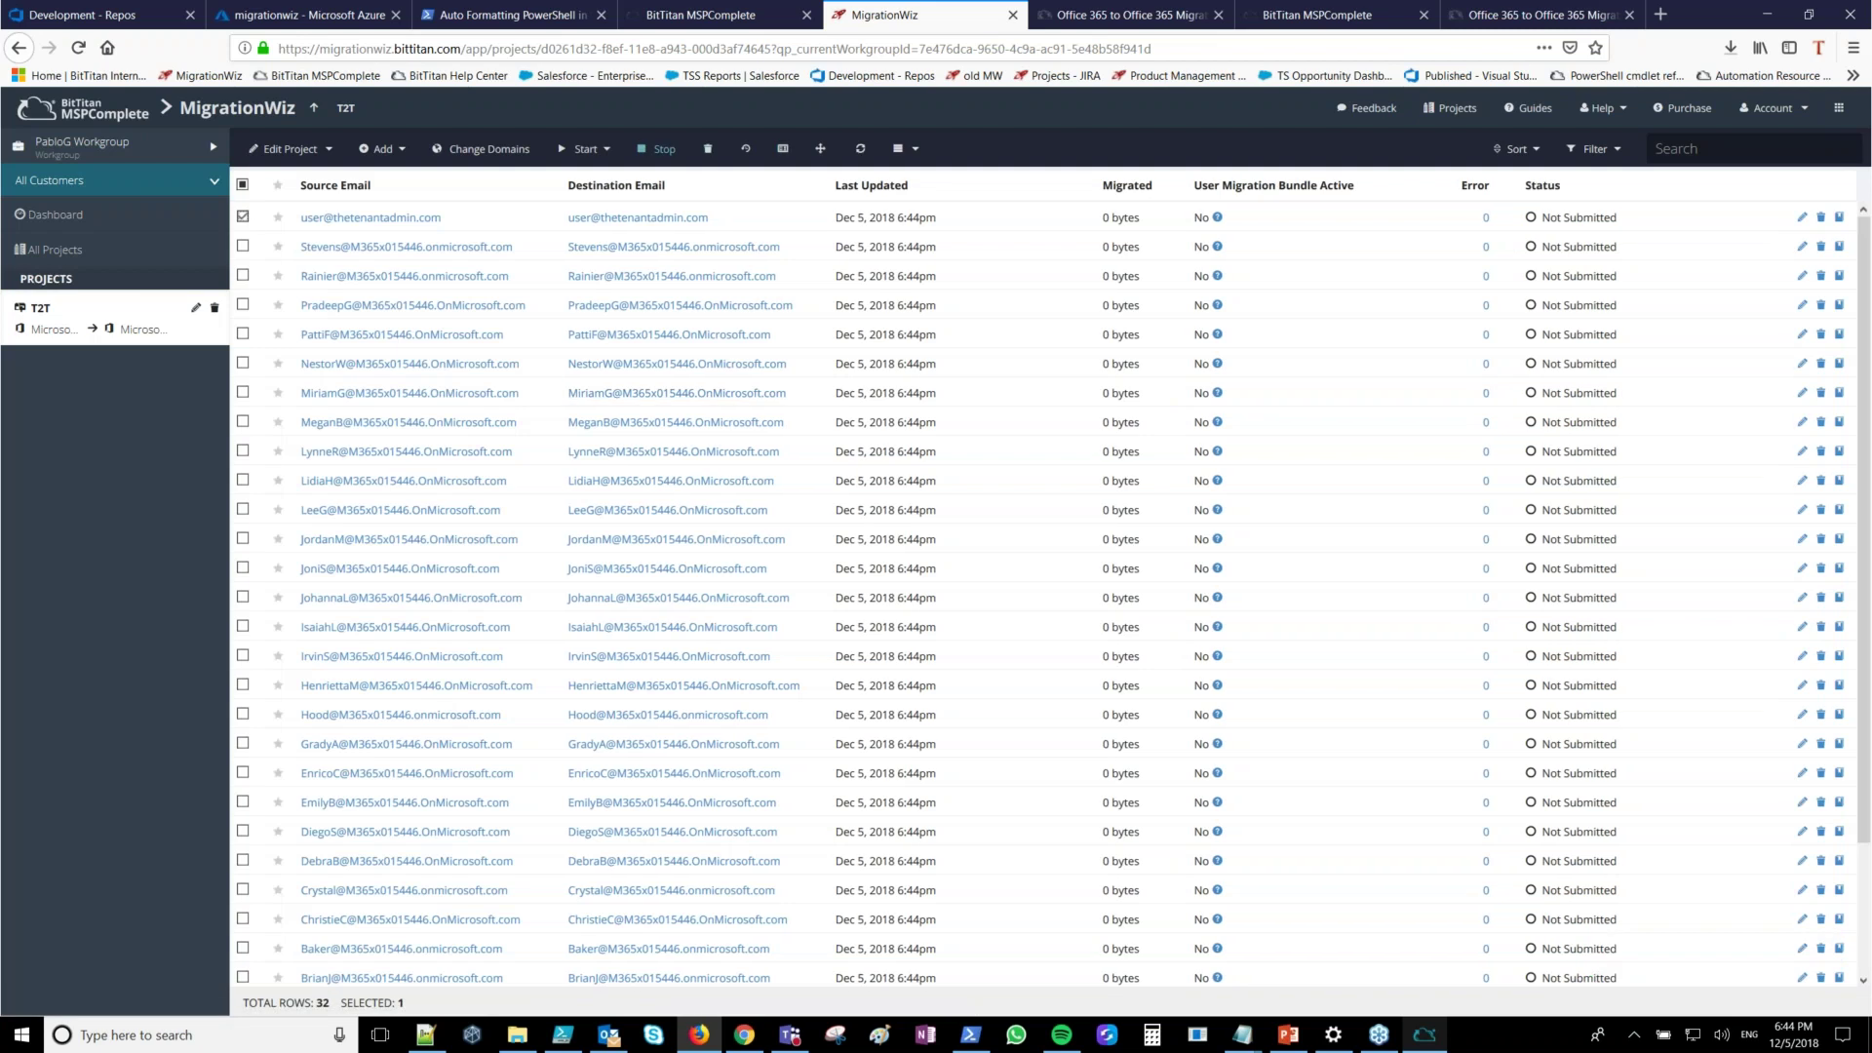
pyautogui.click(708, 148)
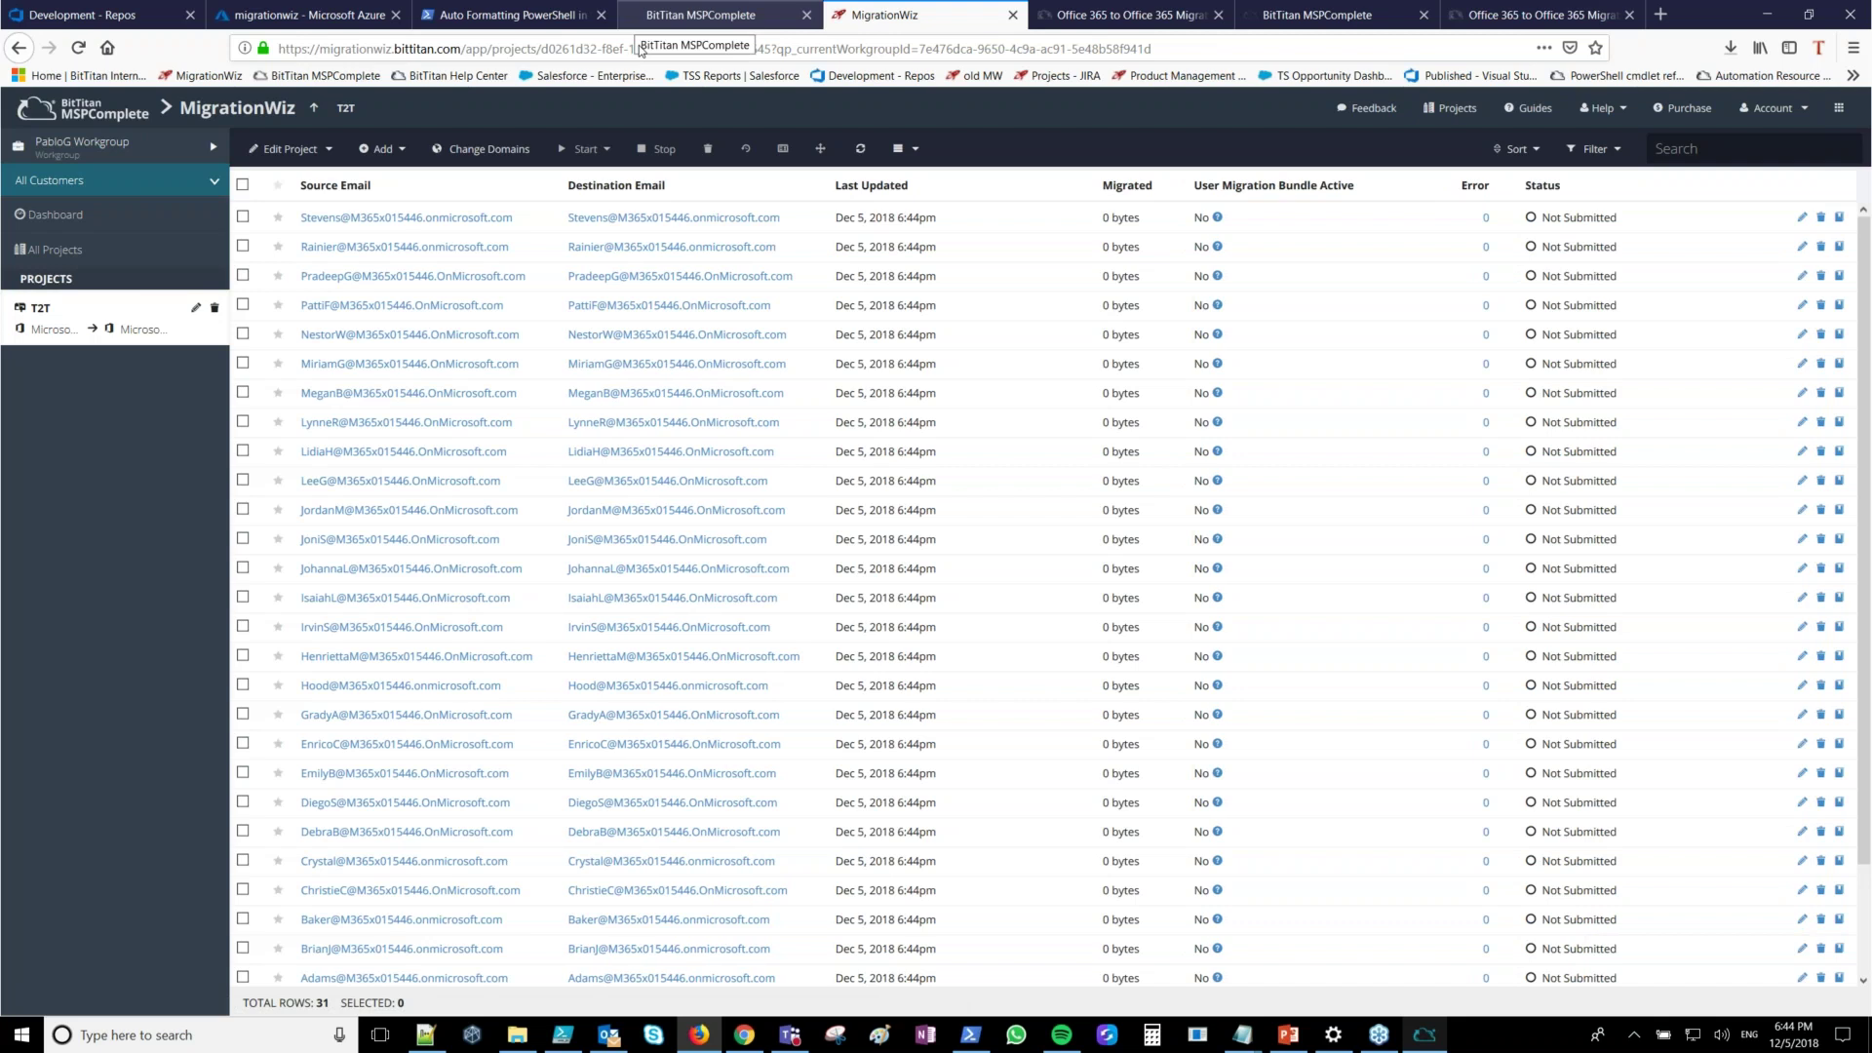
# Change all 31 users' destination domain to M365x015455.onmicrosoft.com
pyautogui.click(243, 184)
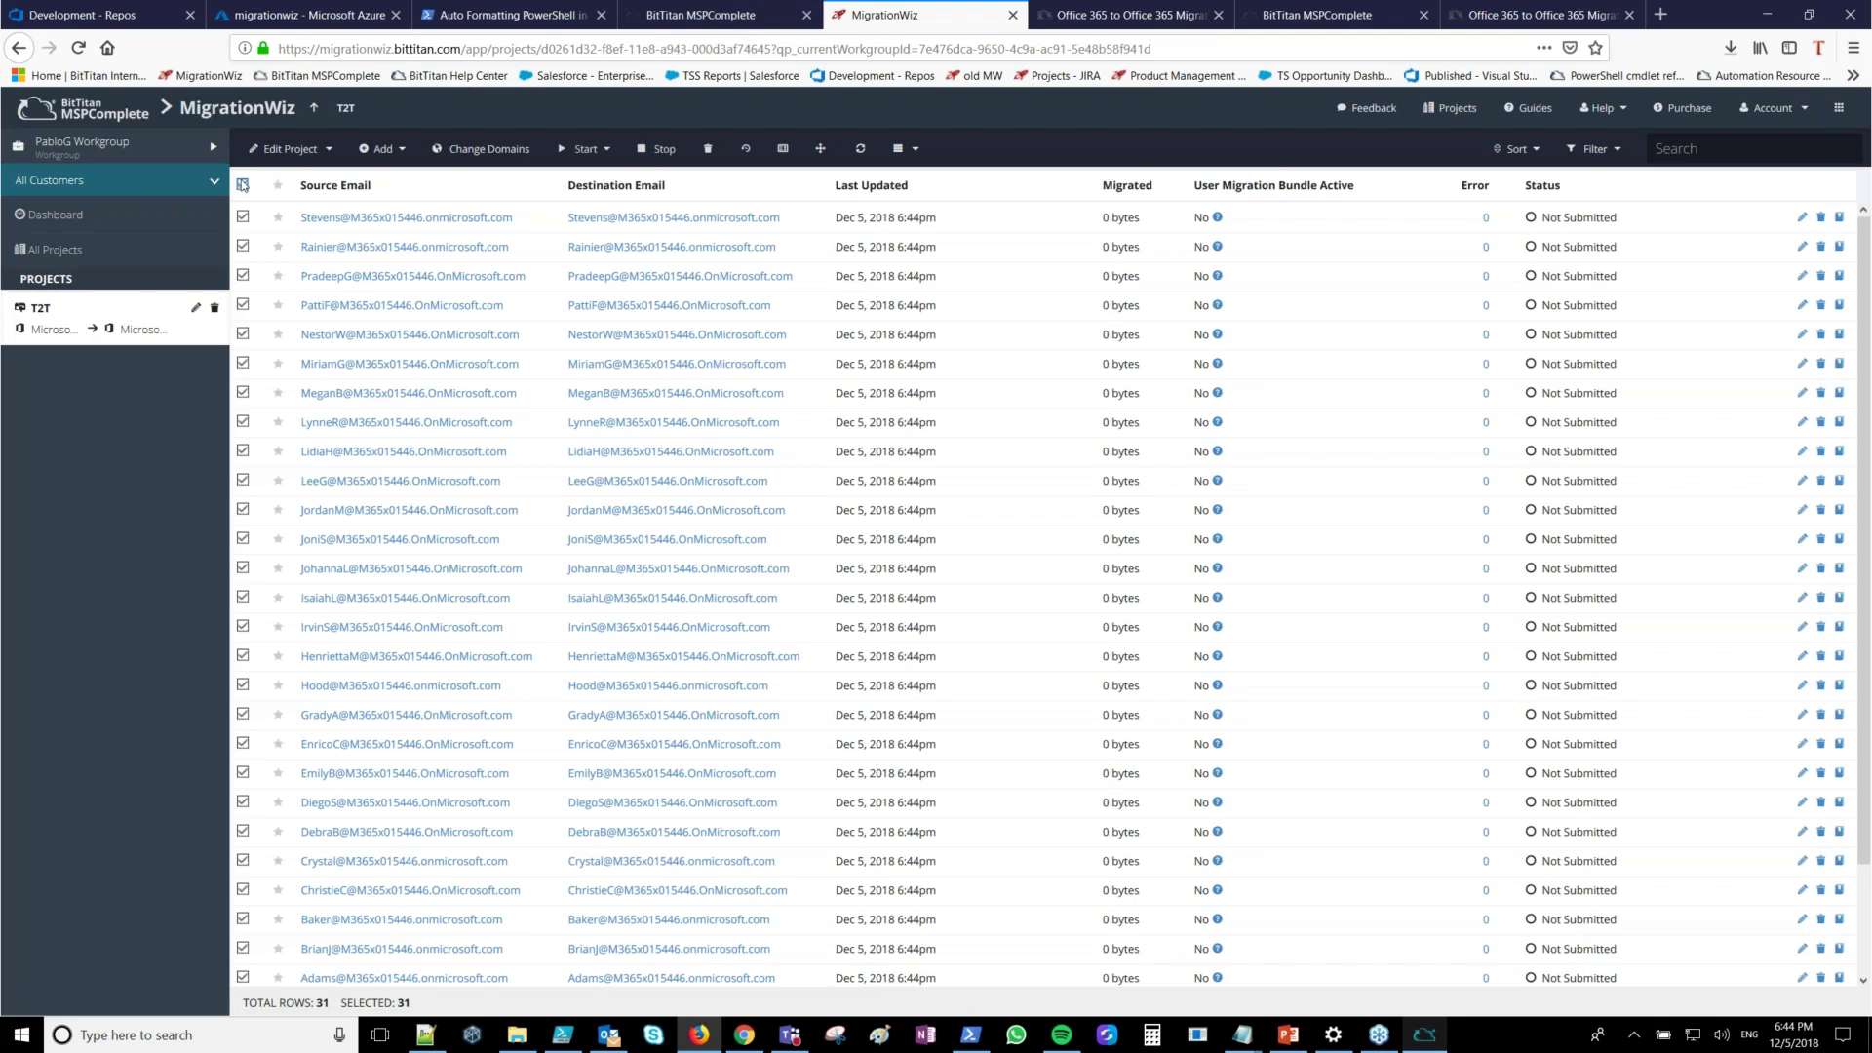
pyautogui.click(481, 148)
pyautogui.click(826, 312)
pyautogui.press('BackSpace')
pyautogui.press('BackSpace')
pyautogui.write('55')
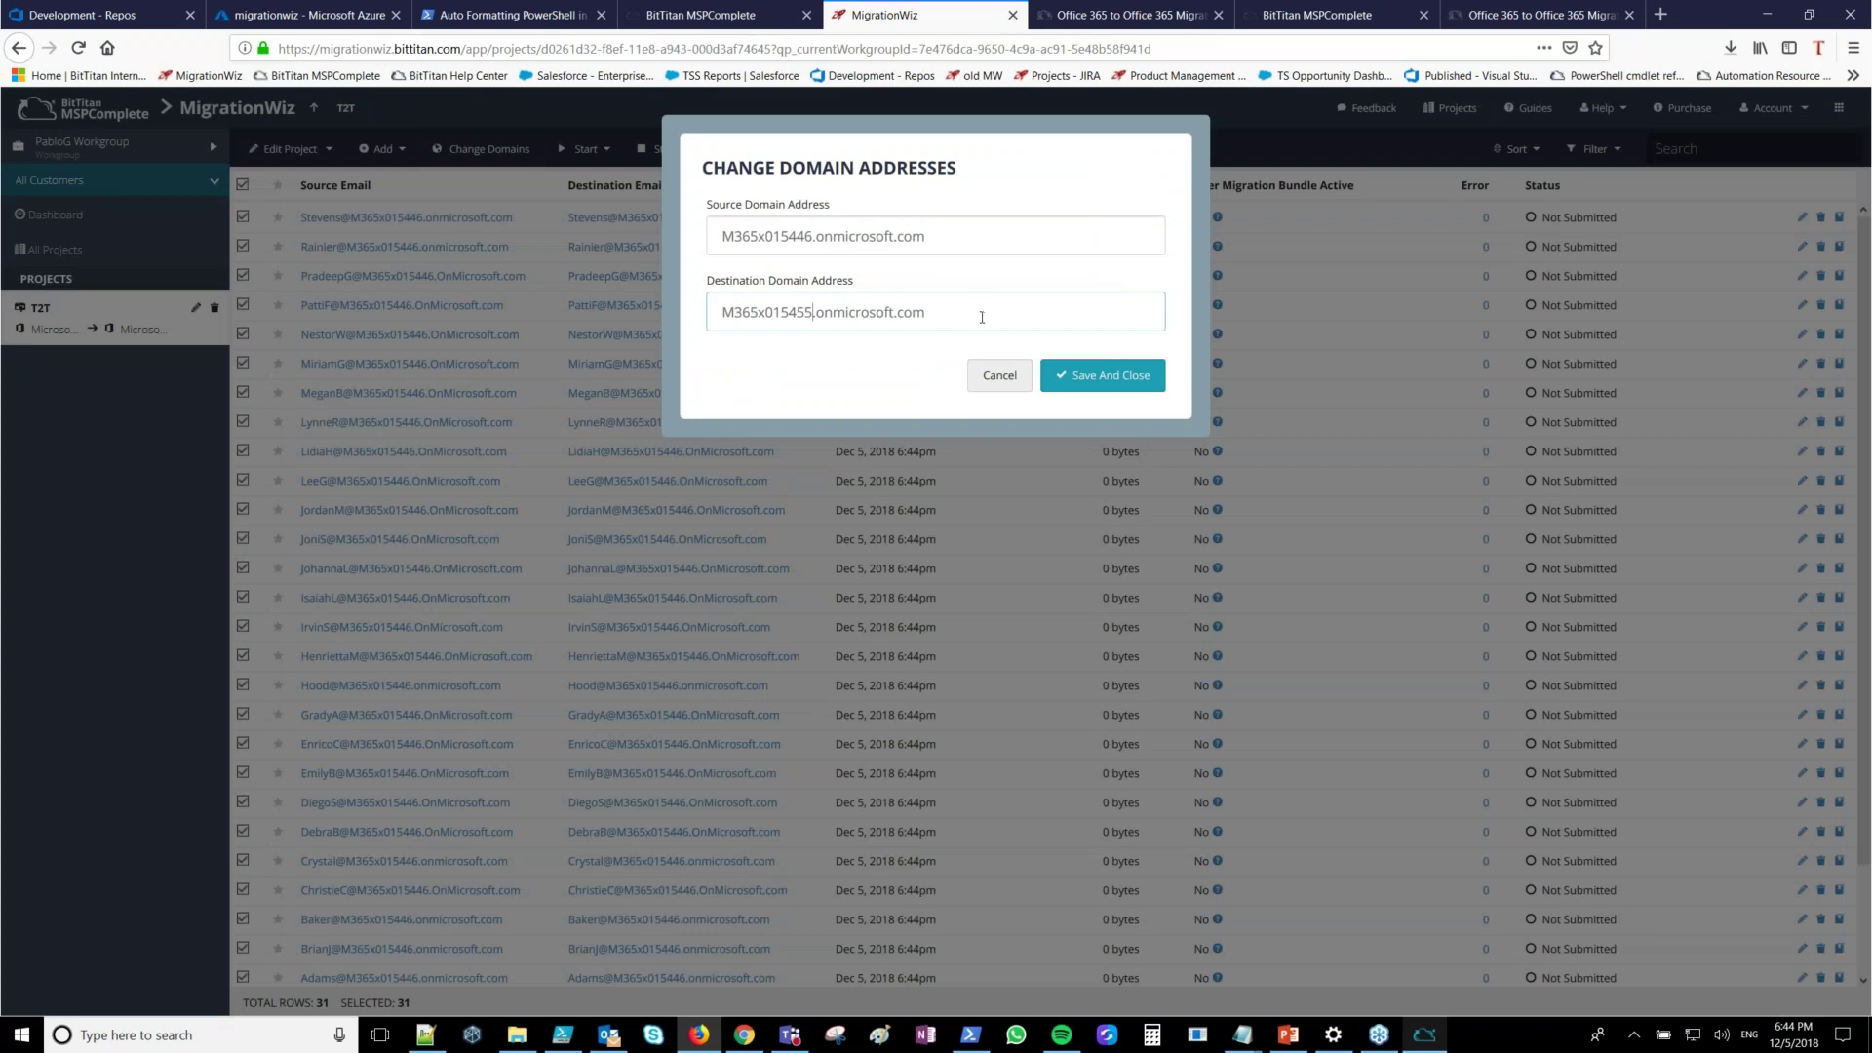
pyautogui.click(1069, 370)
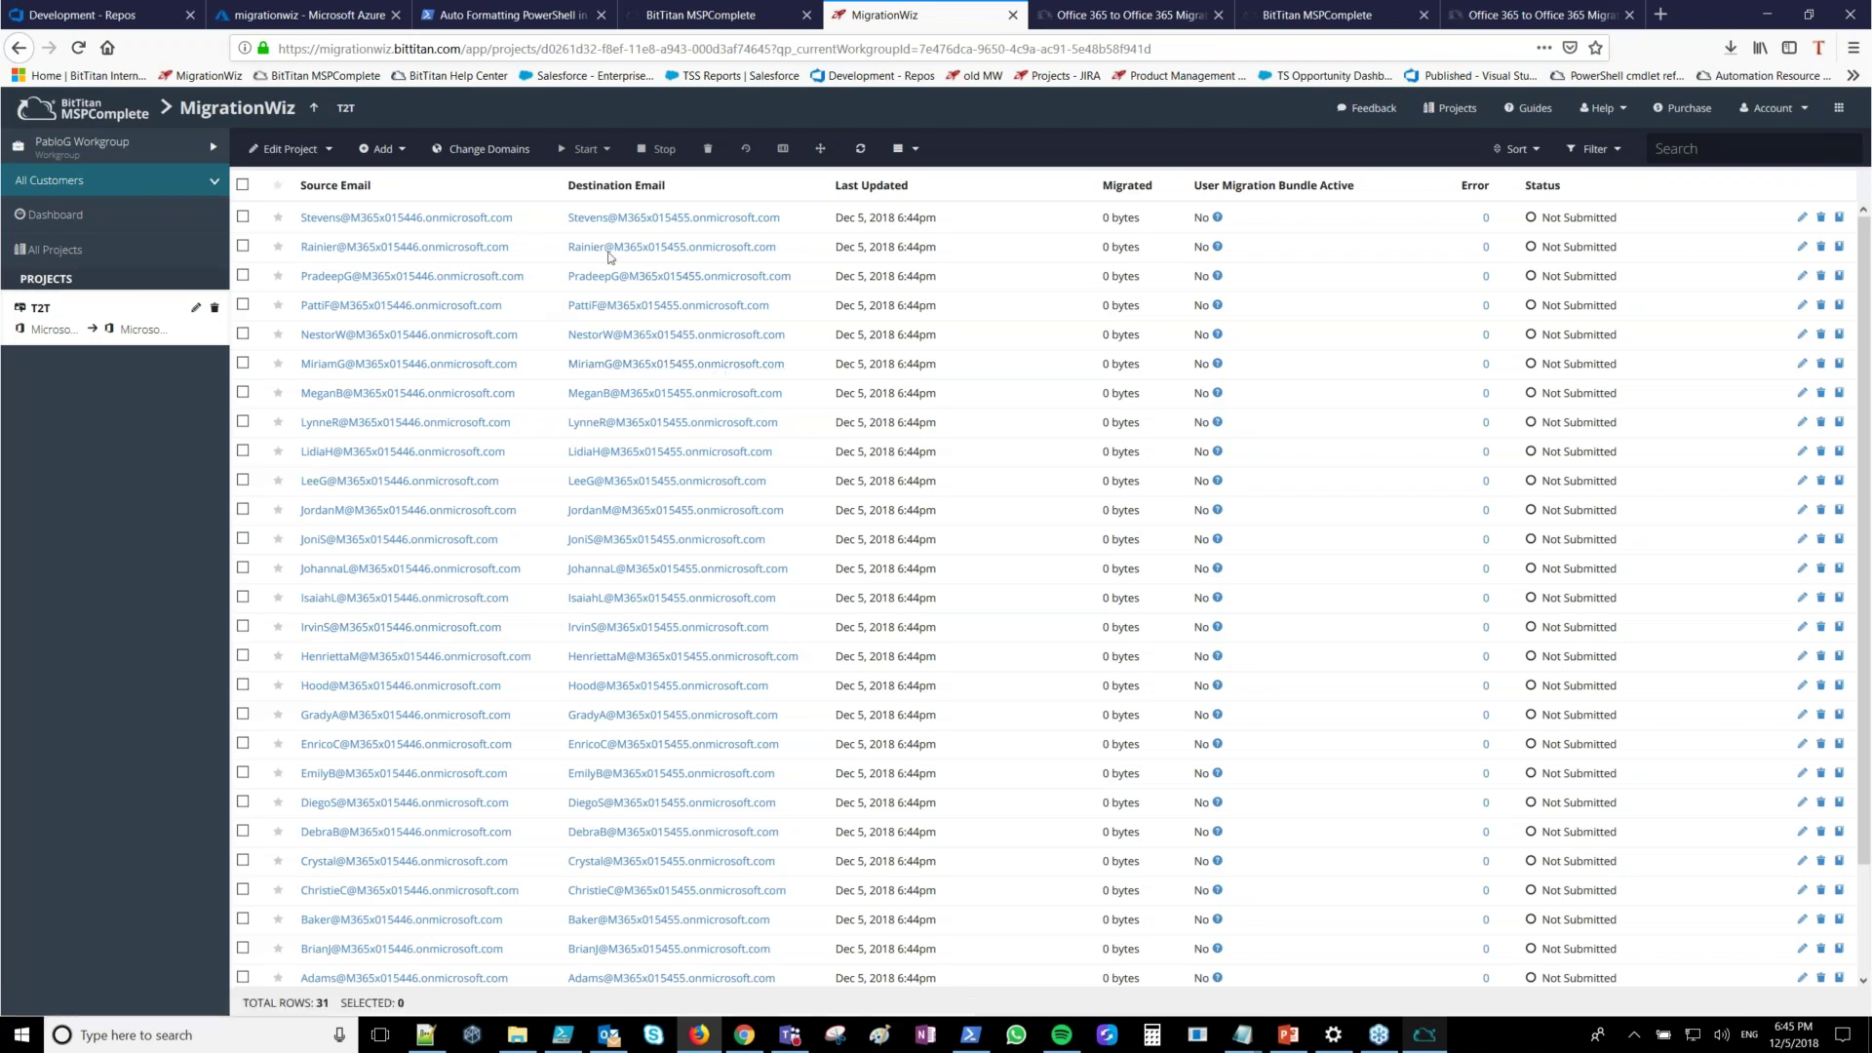
pyautogui.click(242, 185)
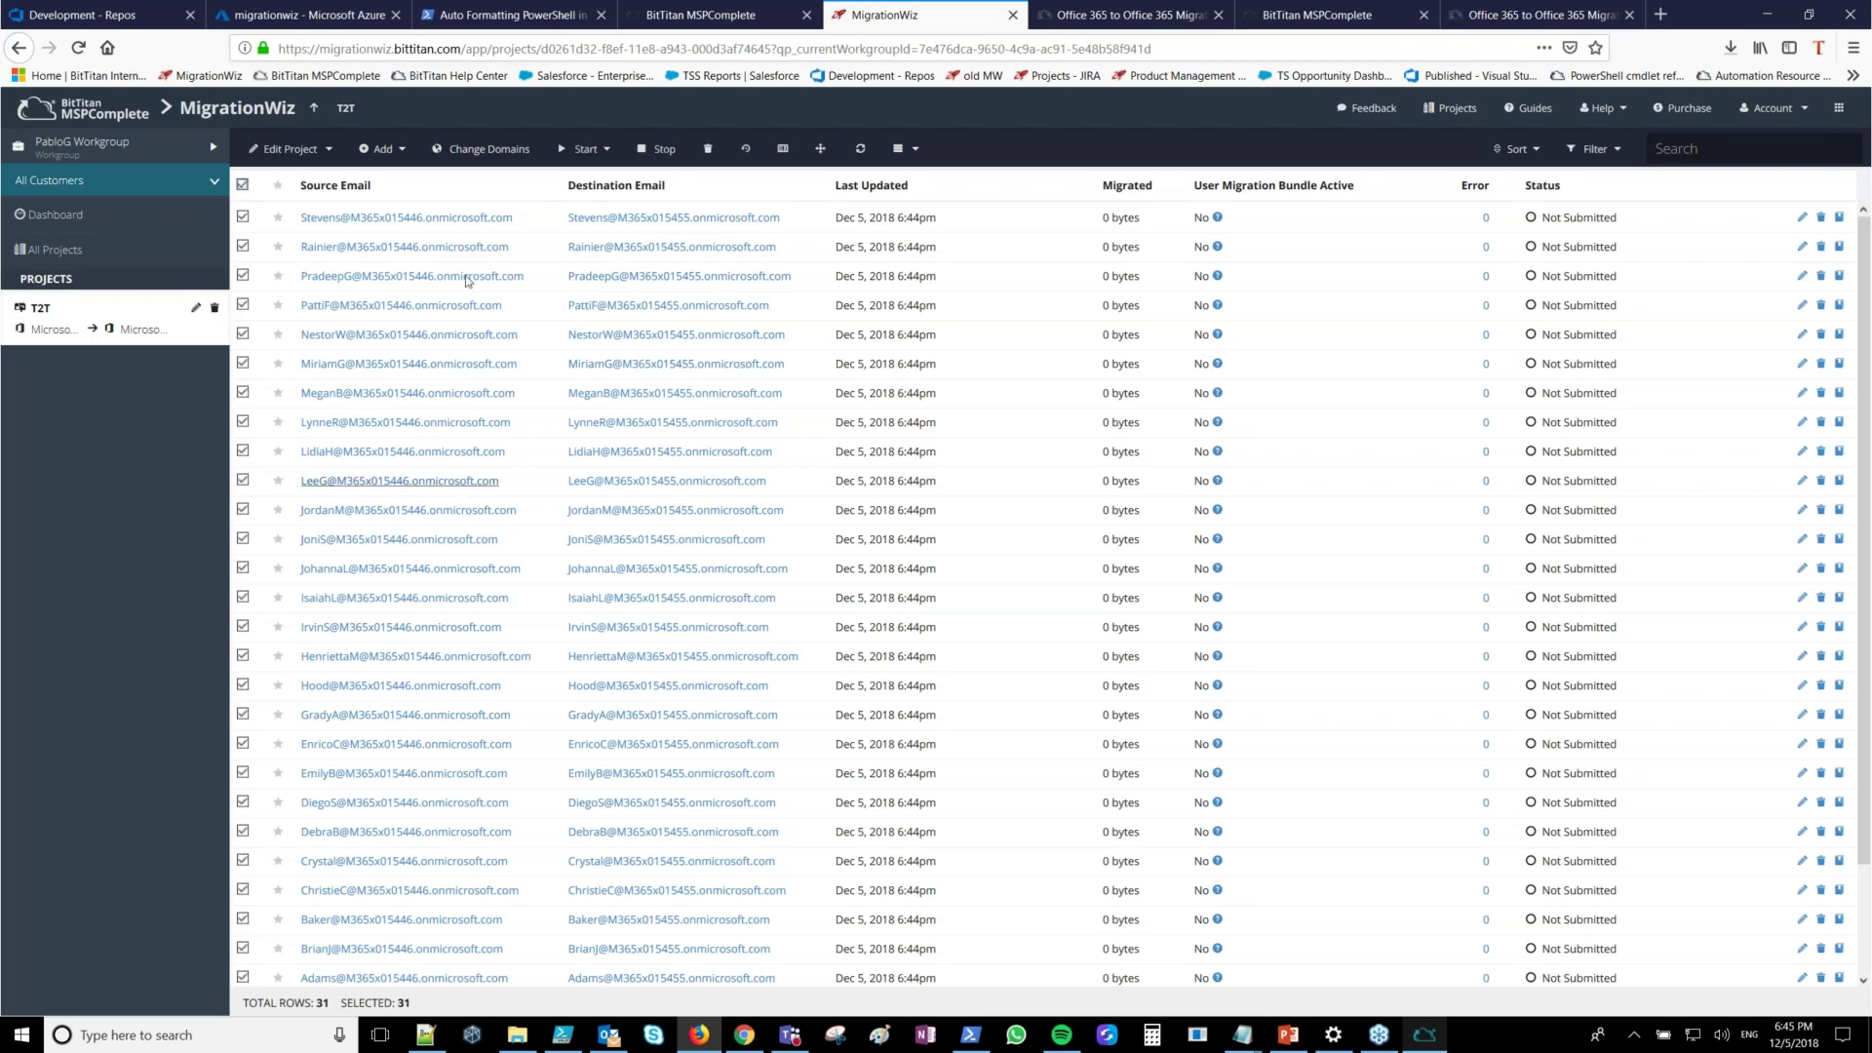
pyautogui.click(598, 156)
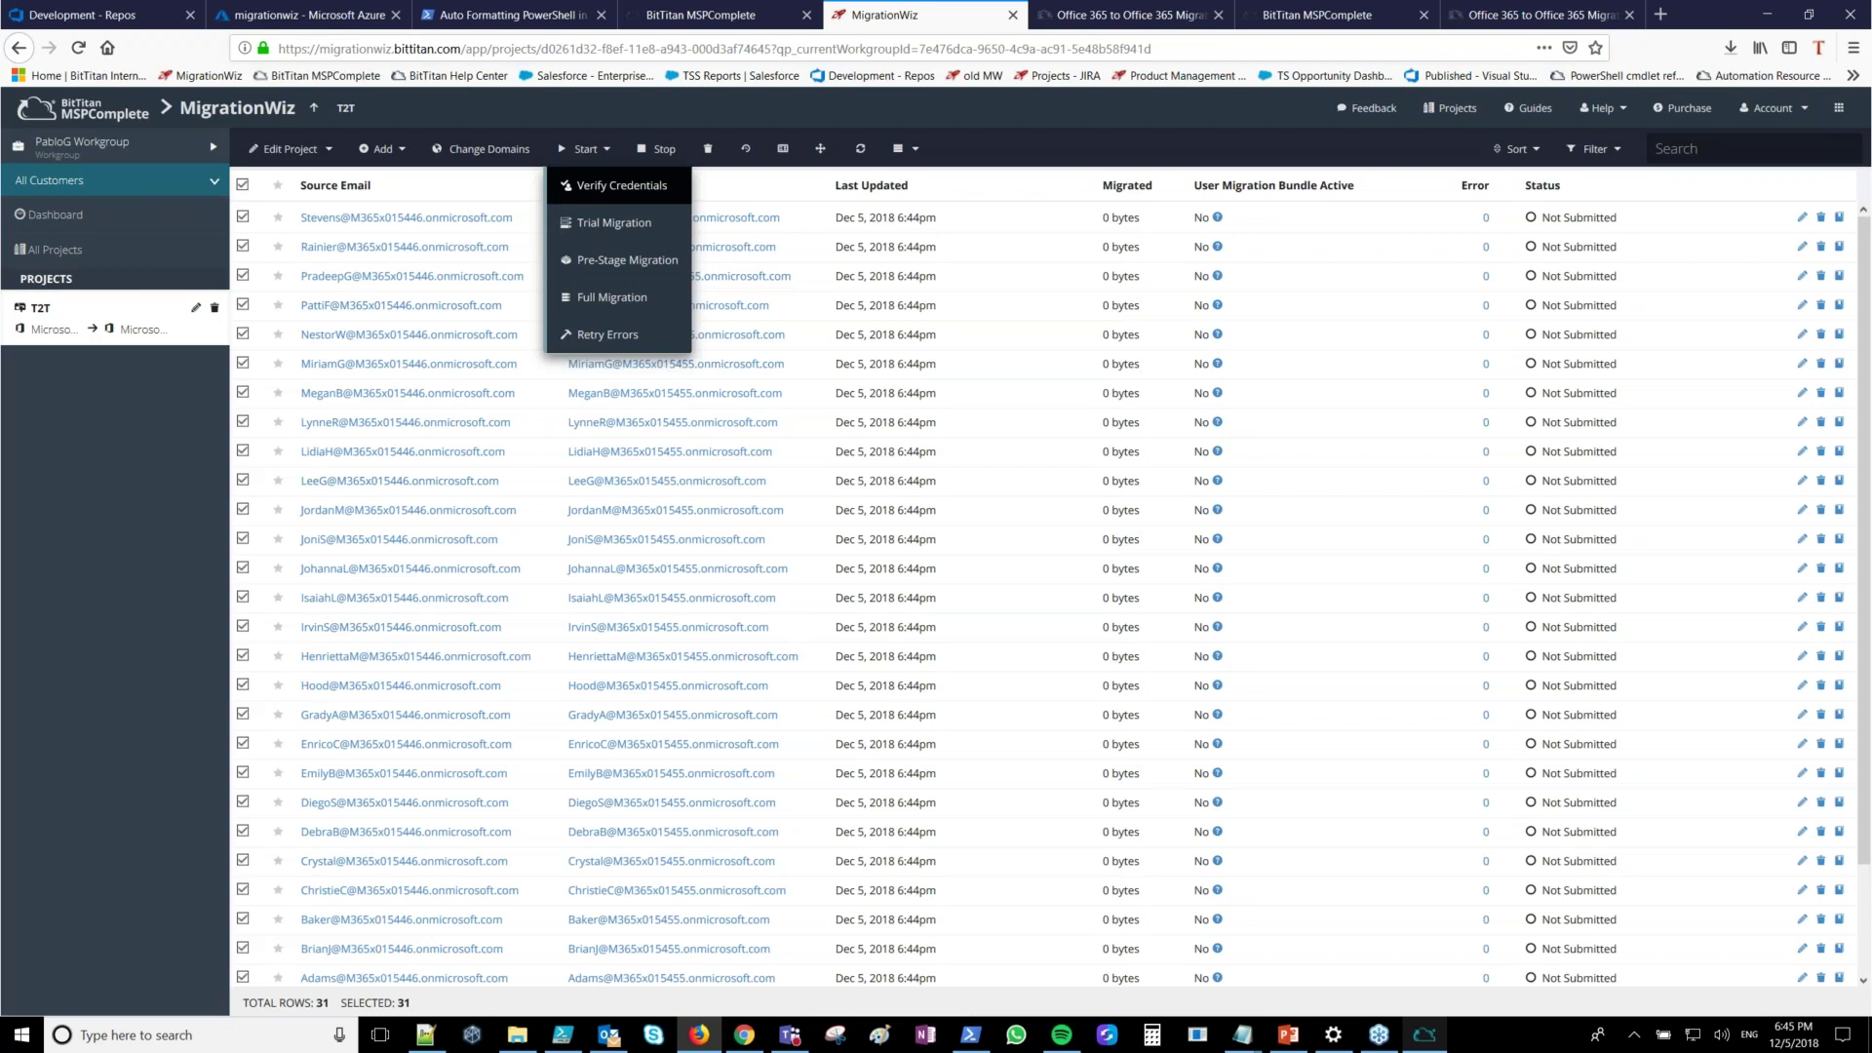
pyautogui.click(621, 185)
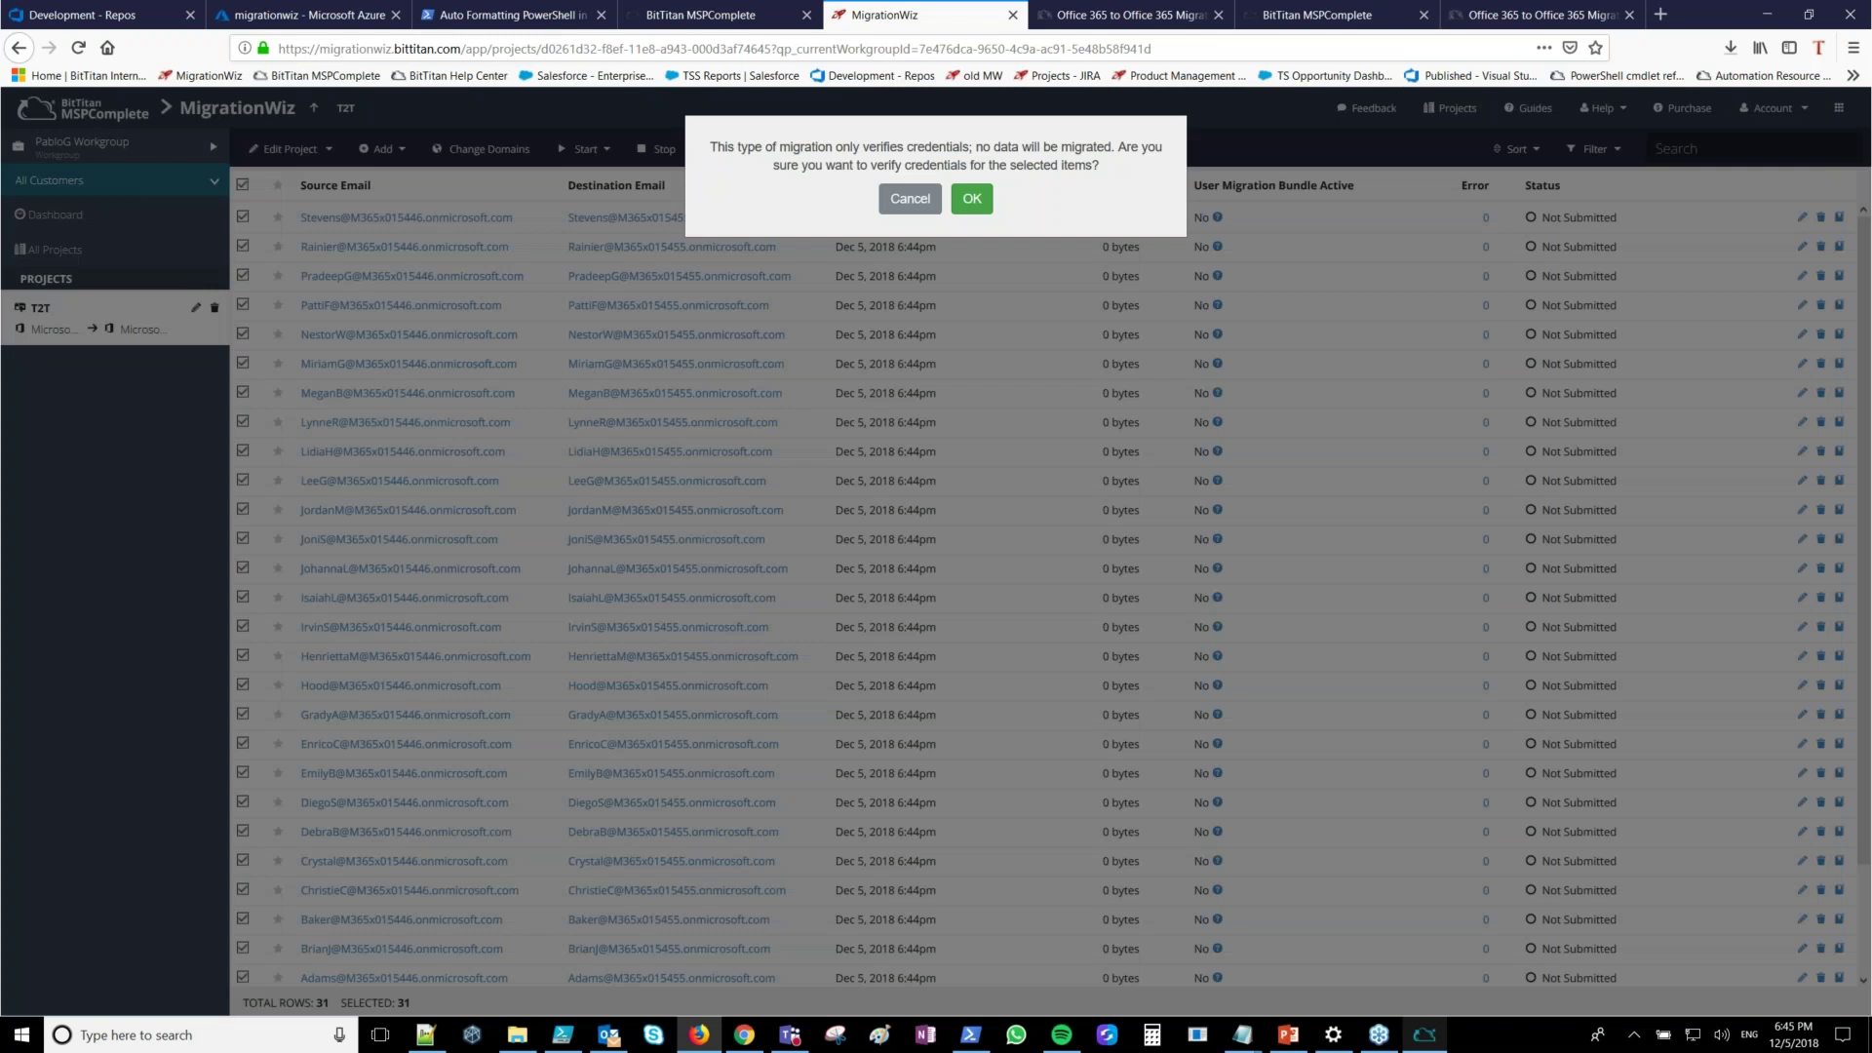
pyautogui.click(890, 202)
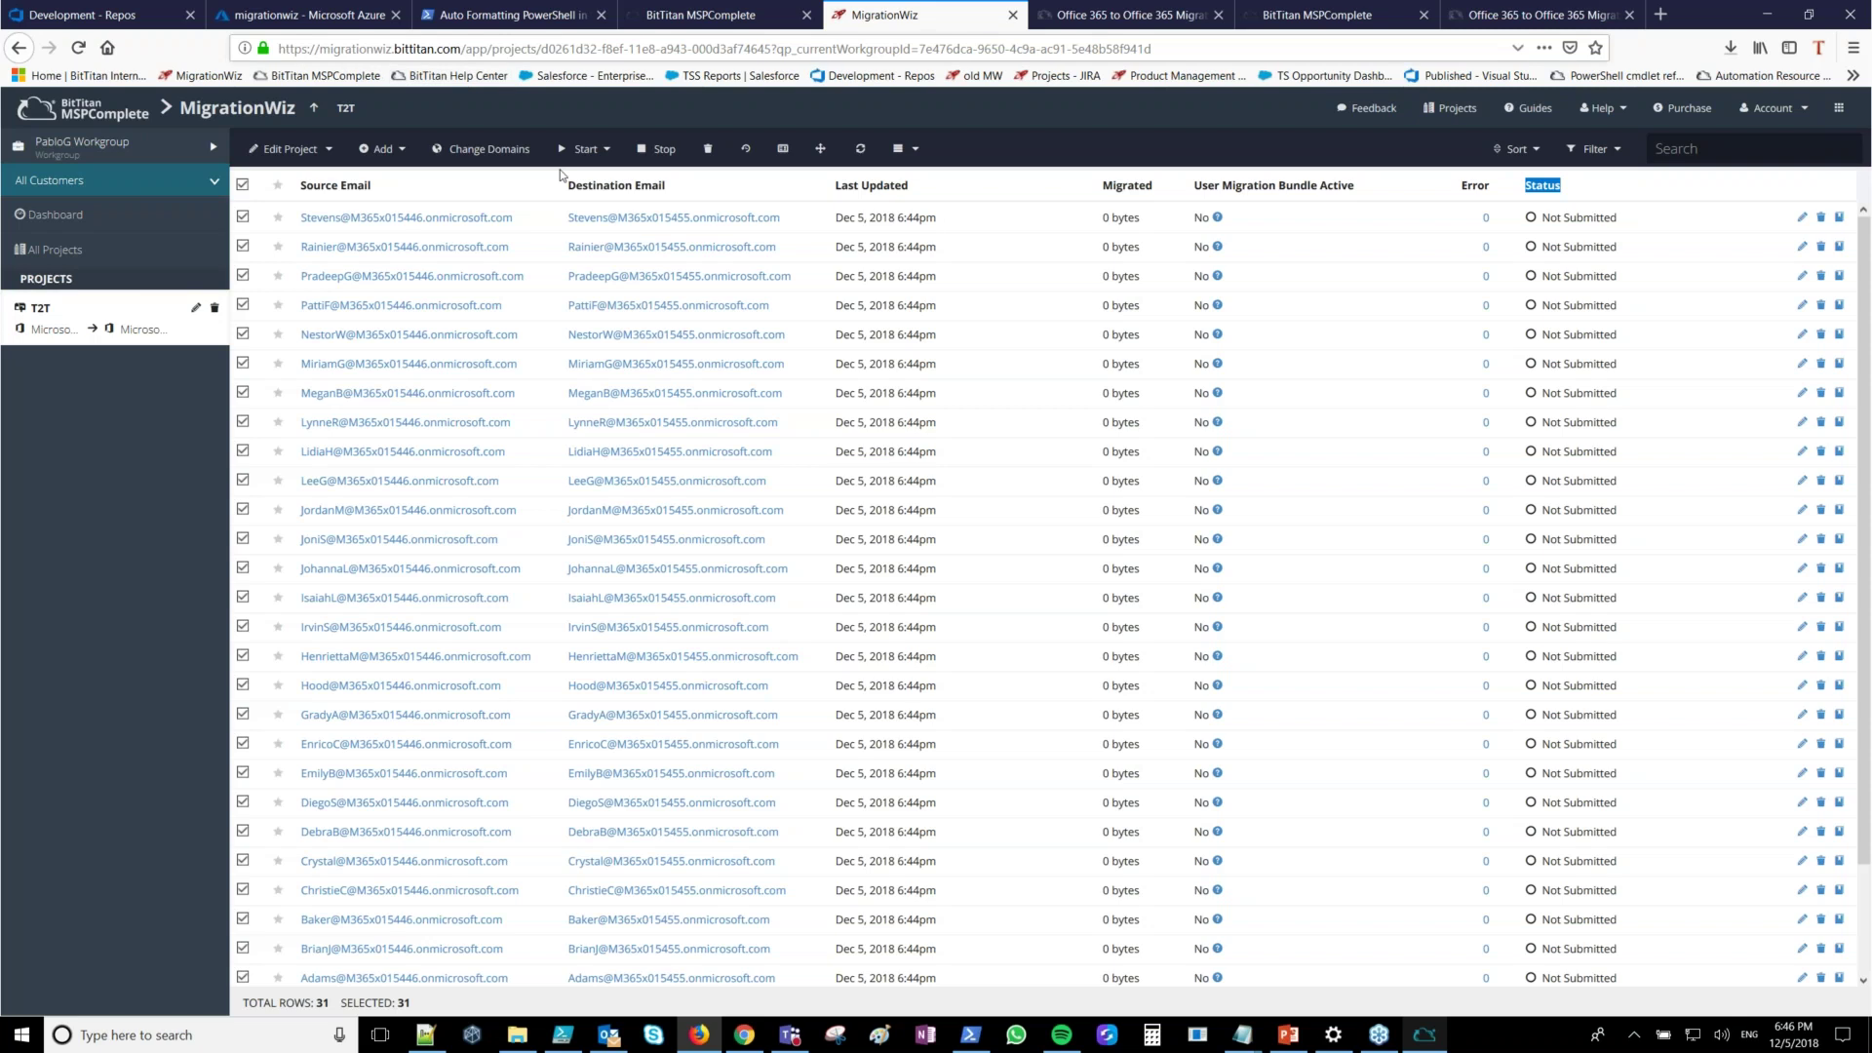
# Open Start Pre-Stage Migration for the selected users and review the Mail item and date cutoff choices
pyautogui.click(583, 148)
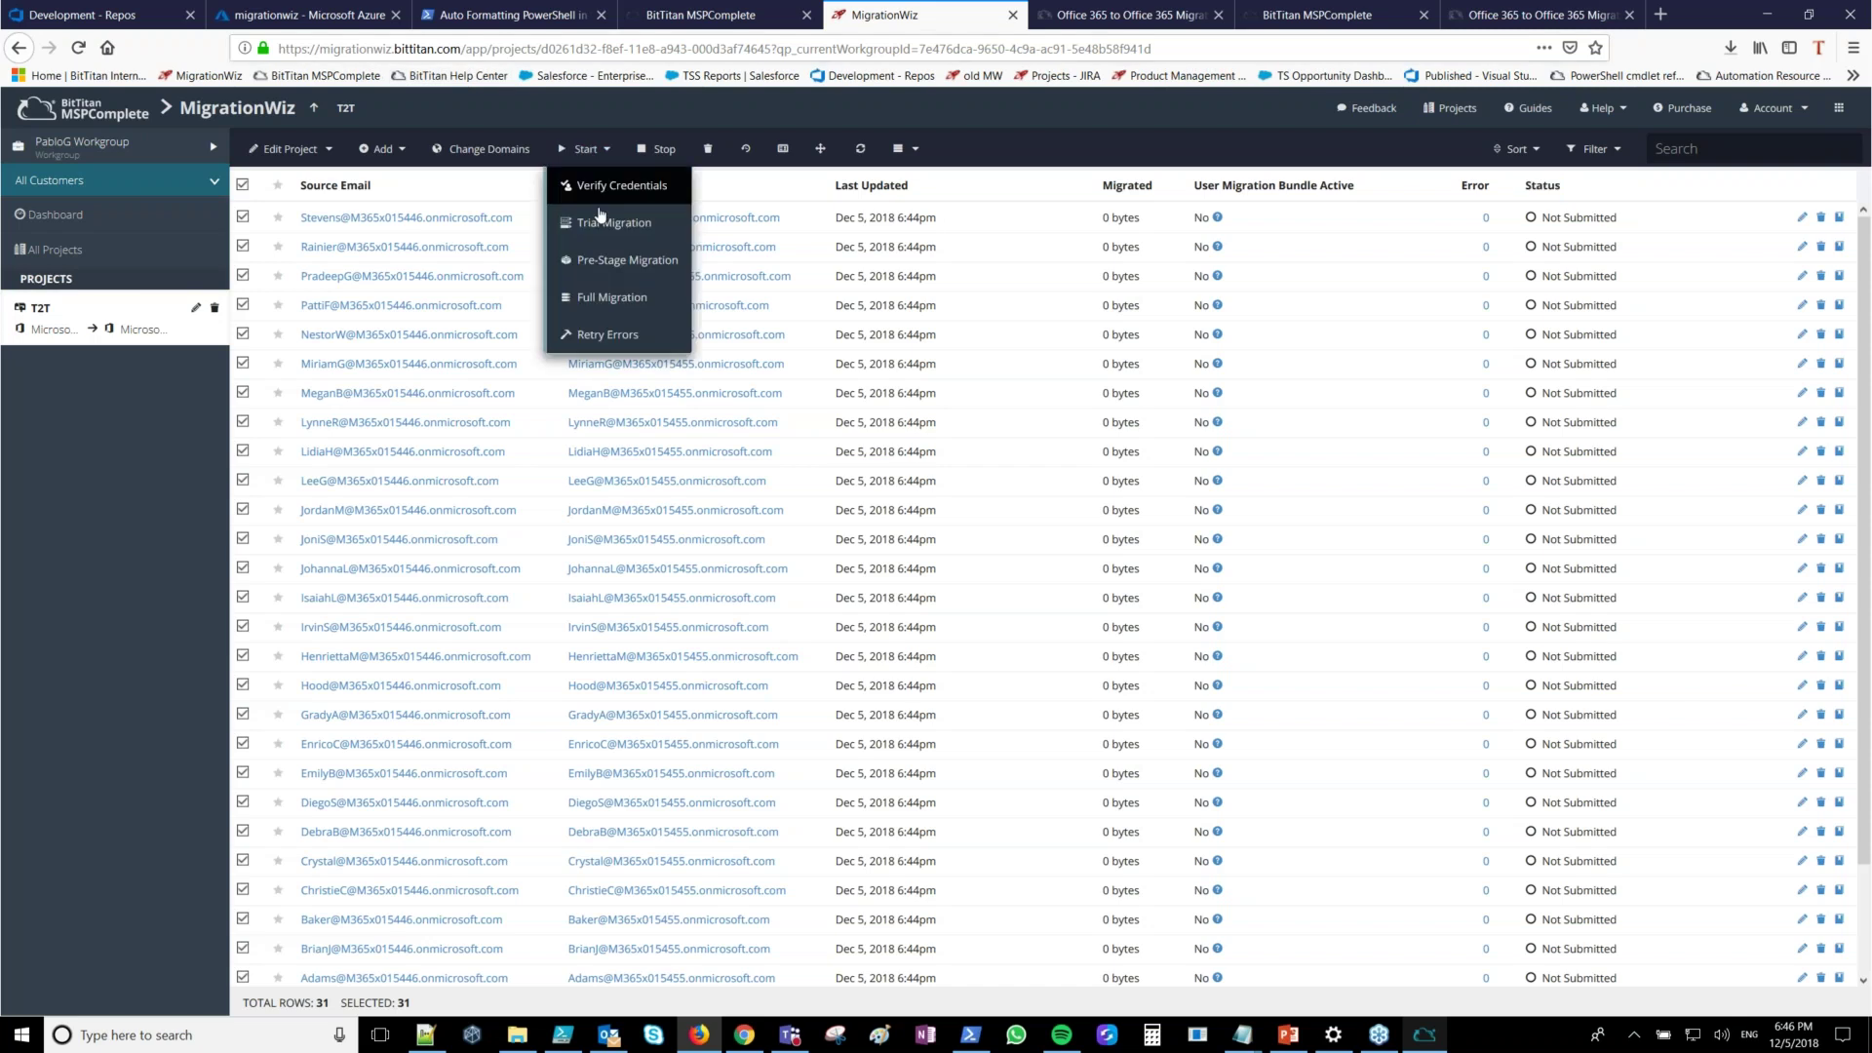
pyautogui.click(628, 272)
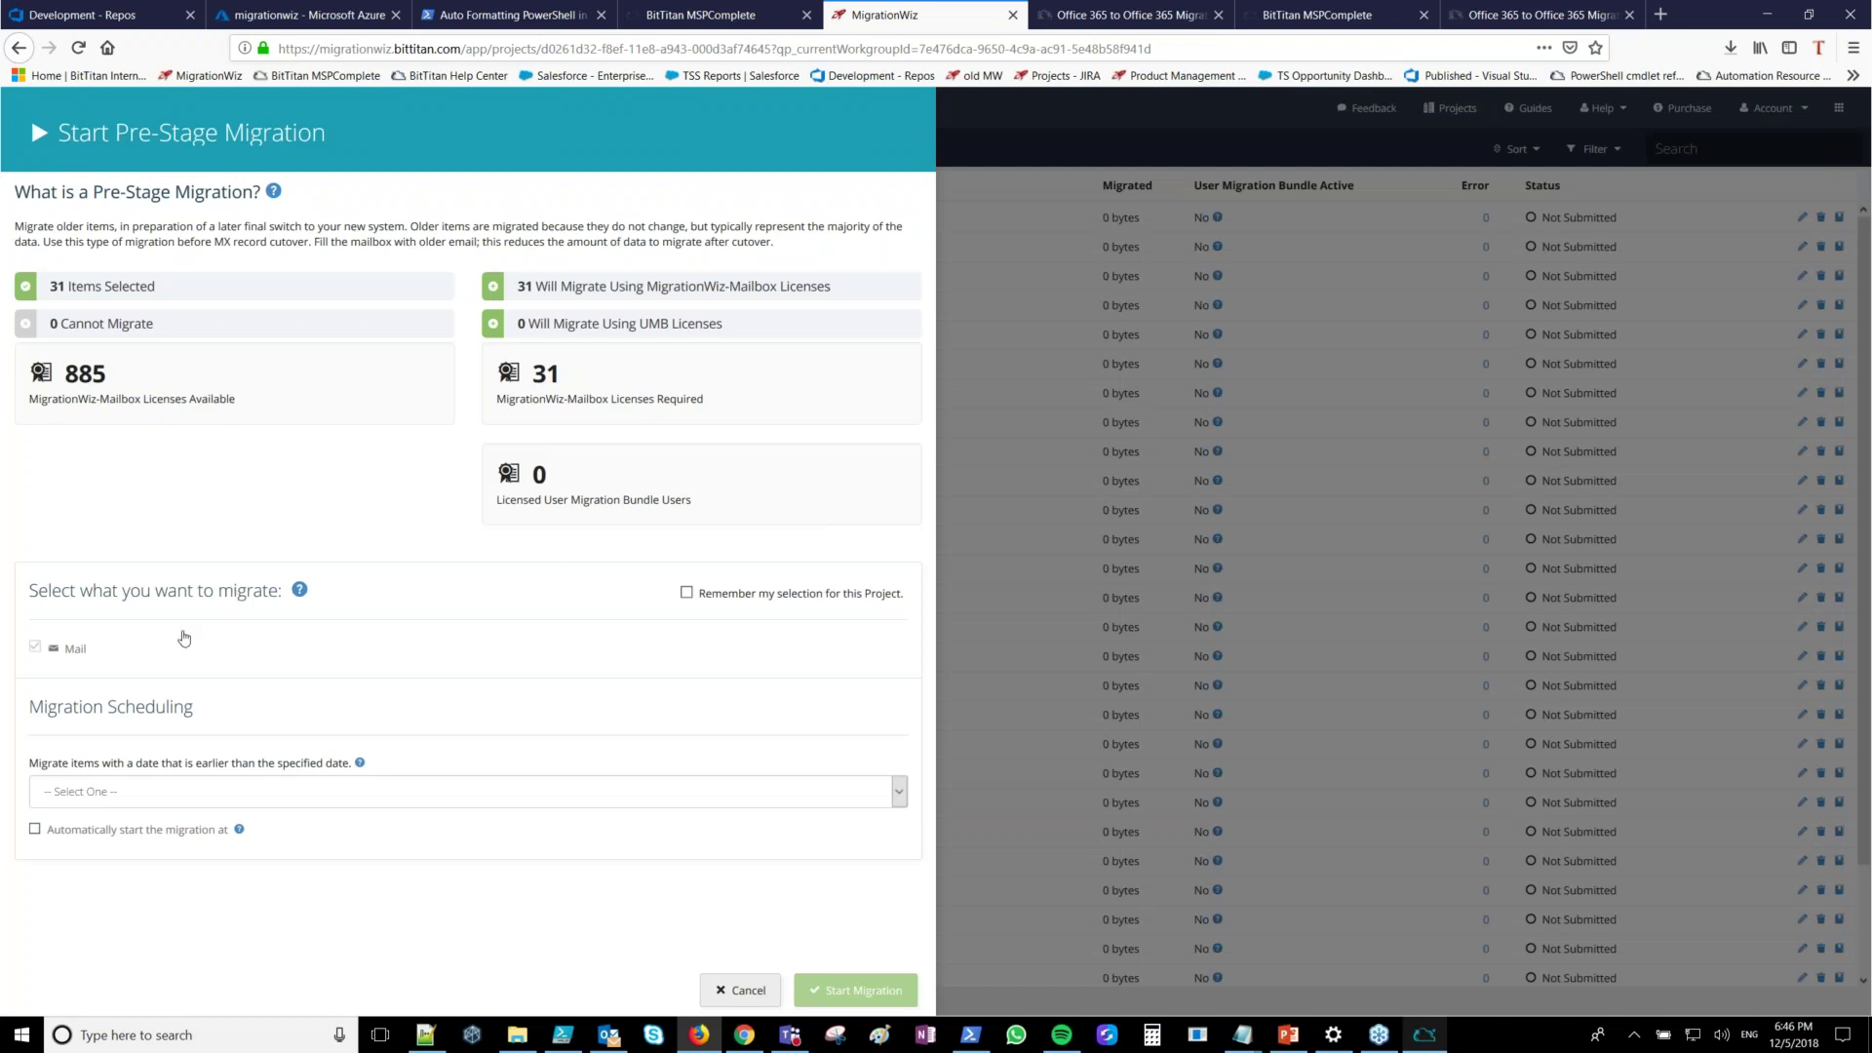
pyautogui.doubleClick(56, 654)
pyautogui.click(101, 795)
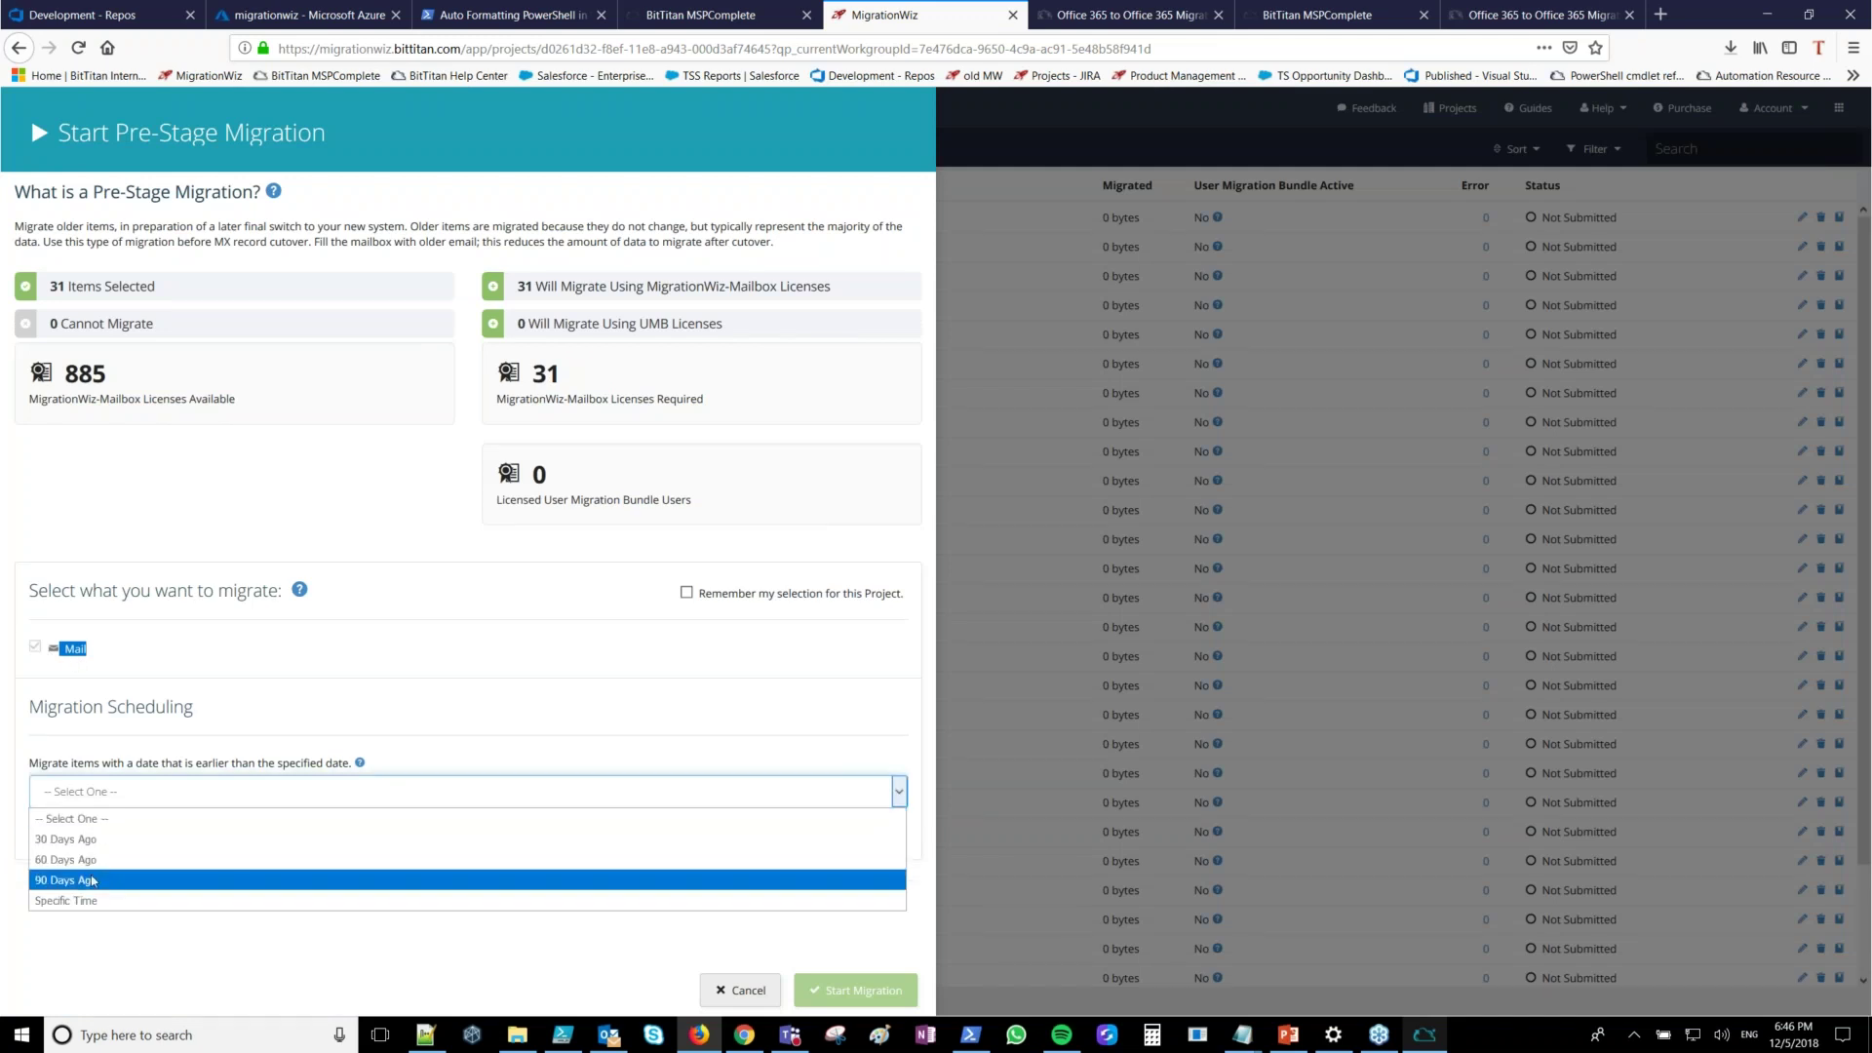
pyautogui.press('Escape')
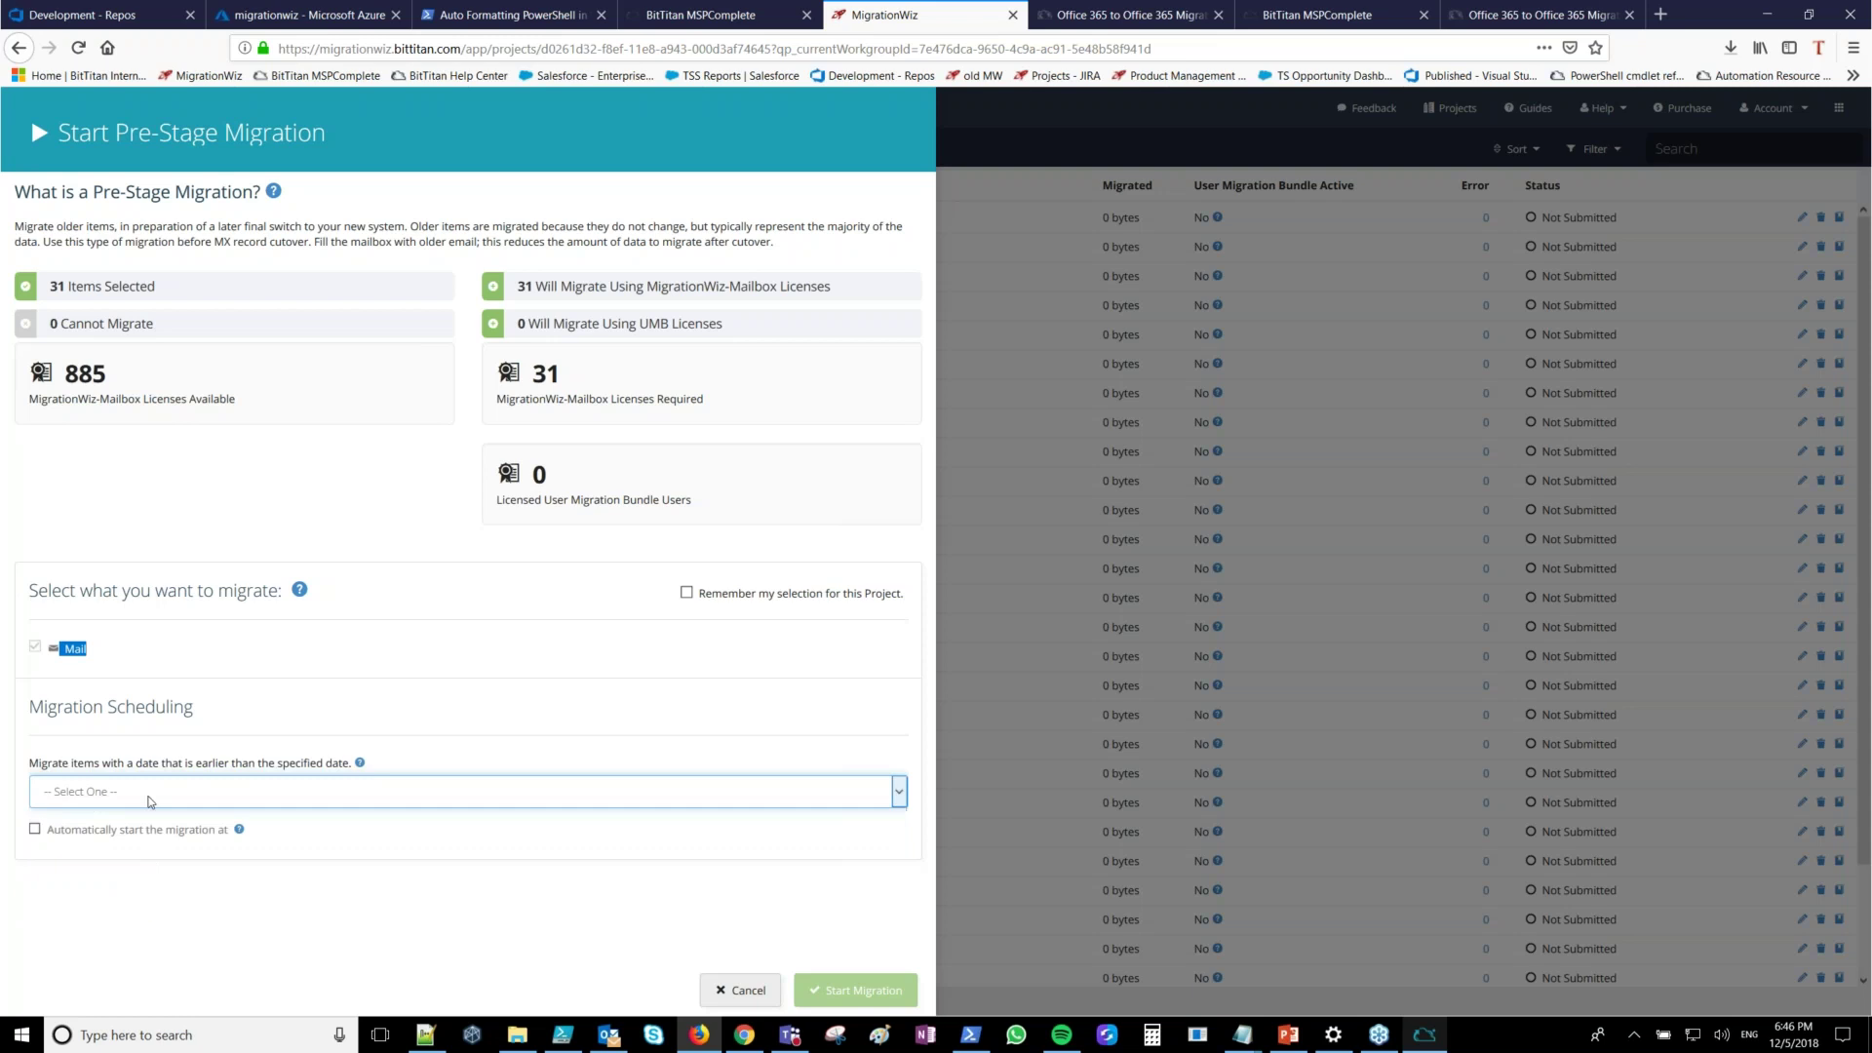
# Set the date cutoff to a specific time, then close the panel without starting
pyautogui.press('s')
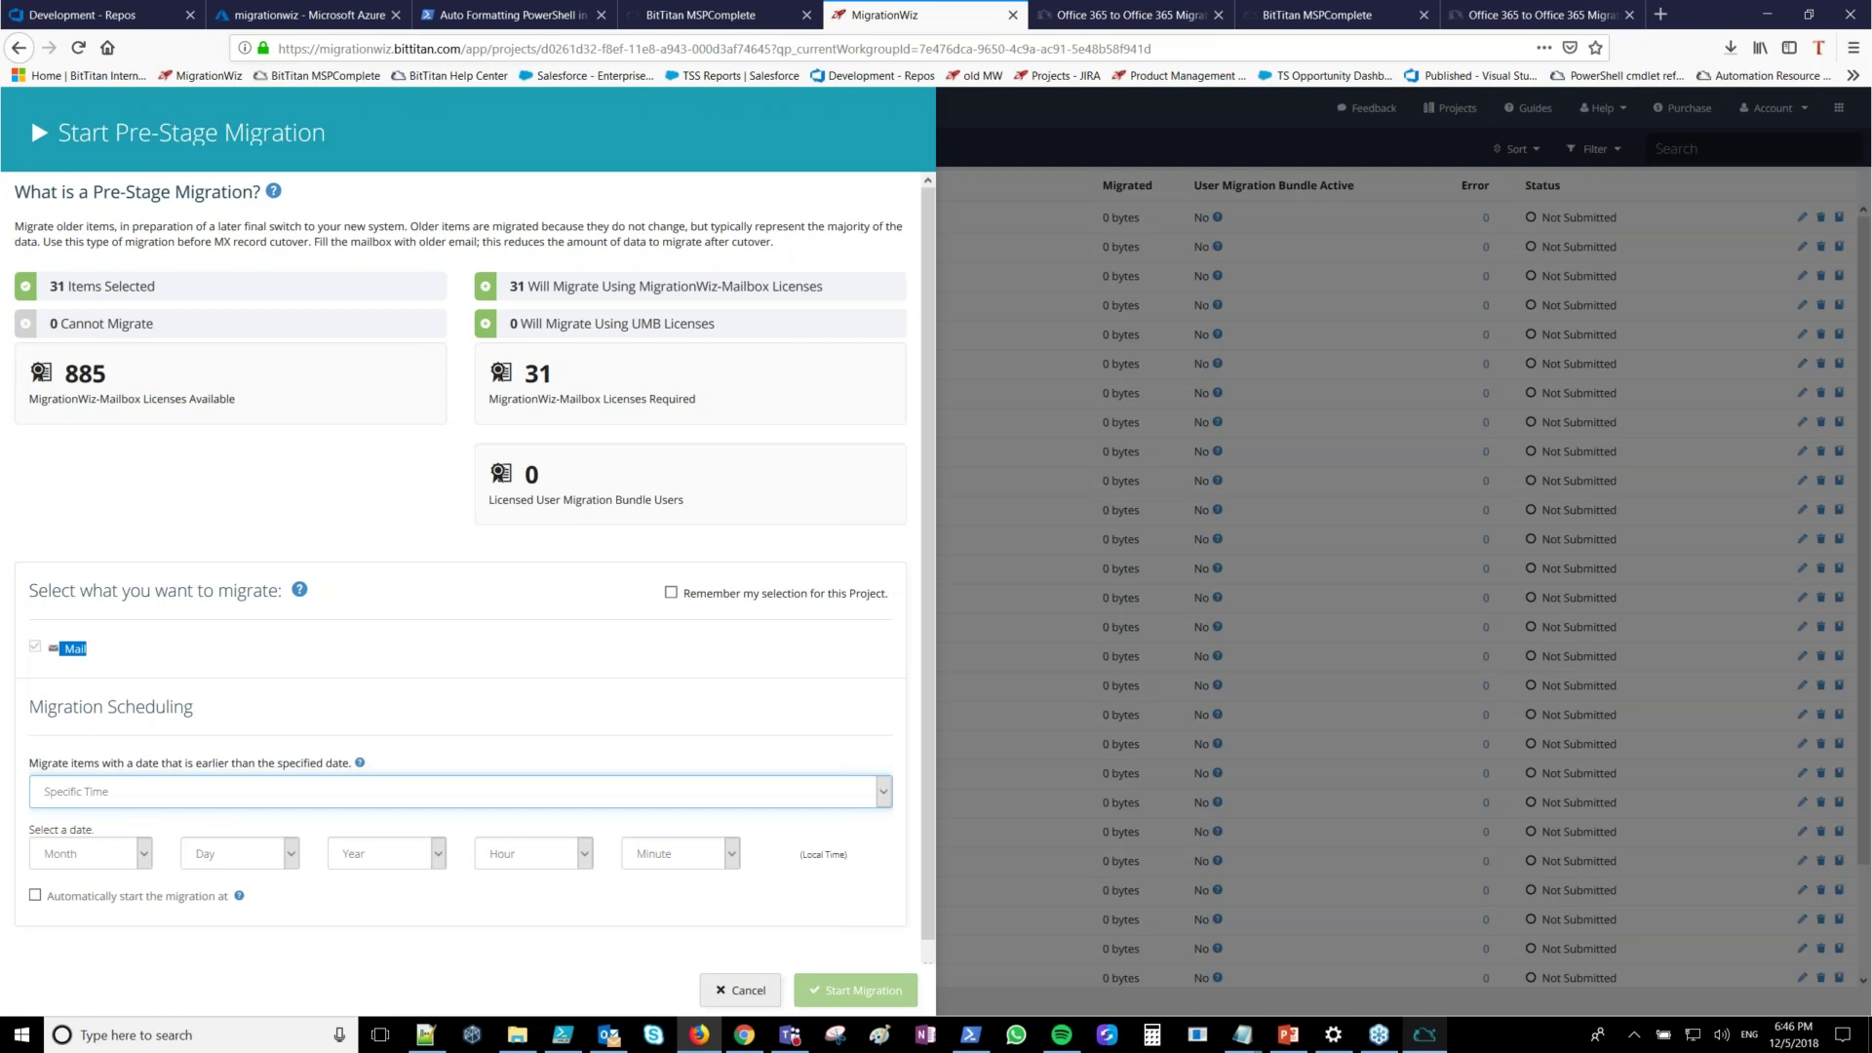
pyautogui.click(129, 826)
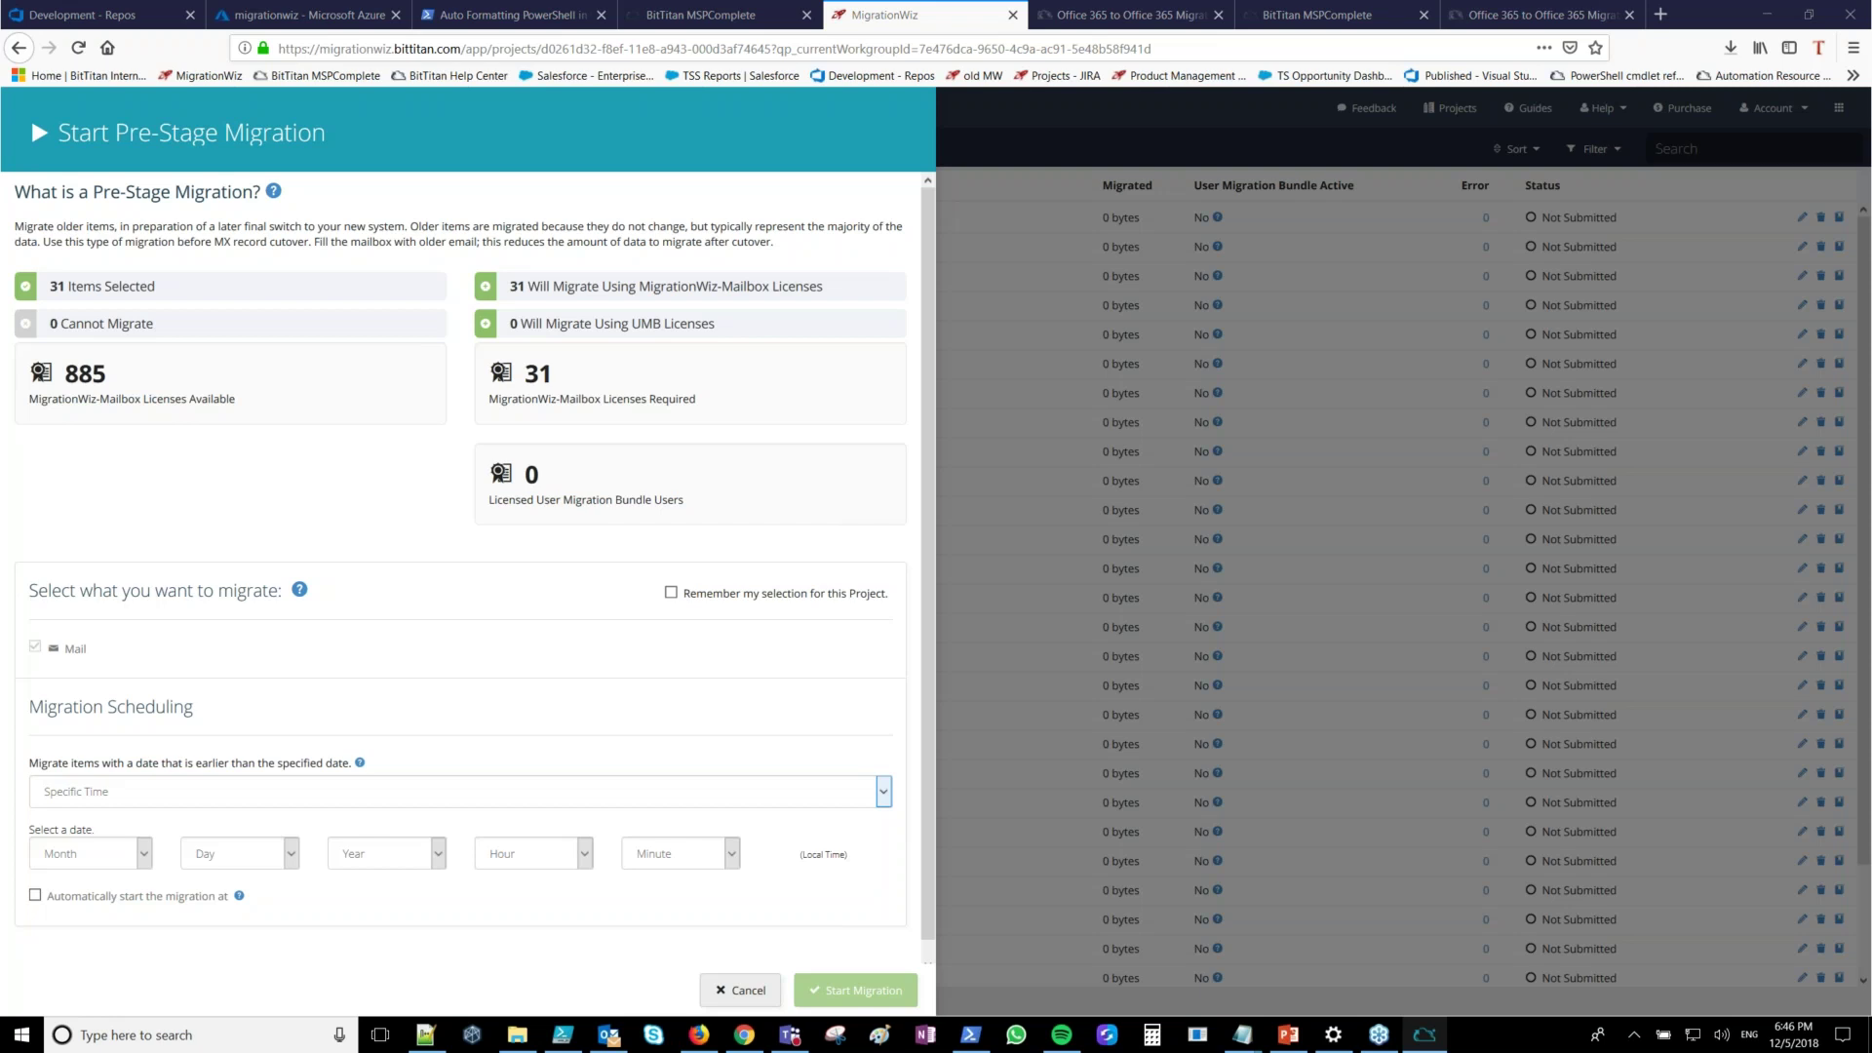
pyautogui.click(648, 953)
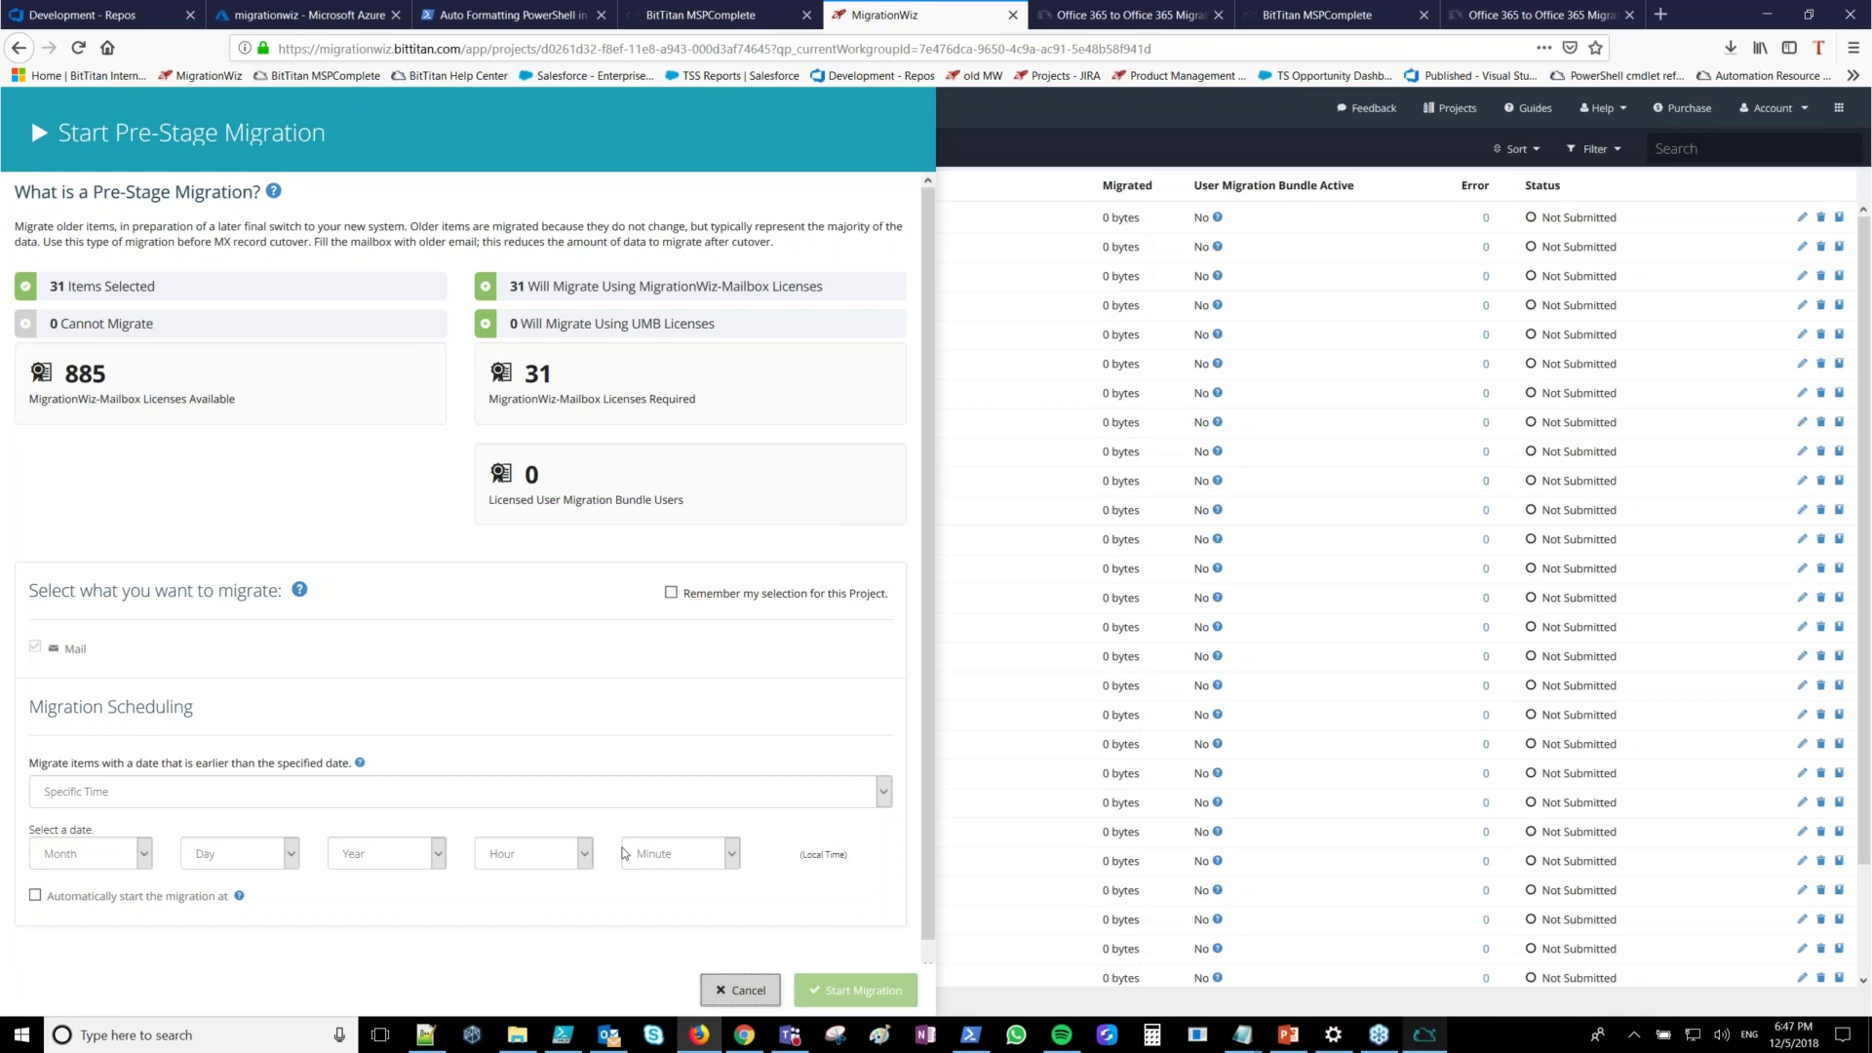
pyautogui.press('Escape')
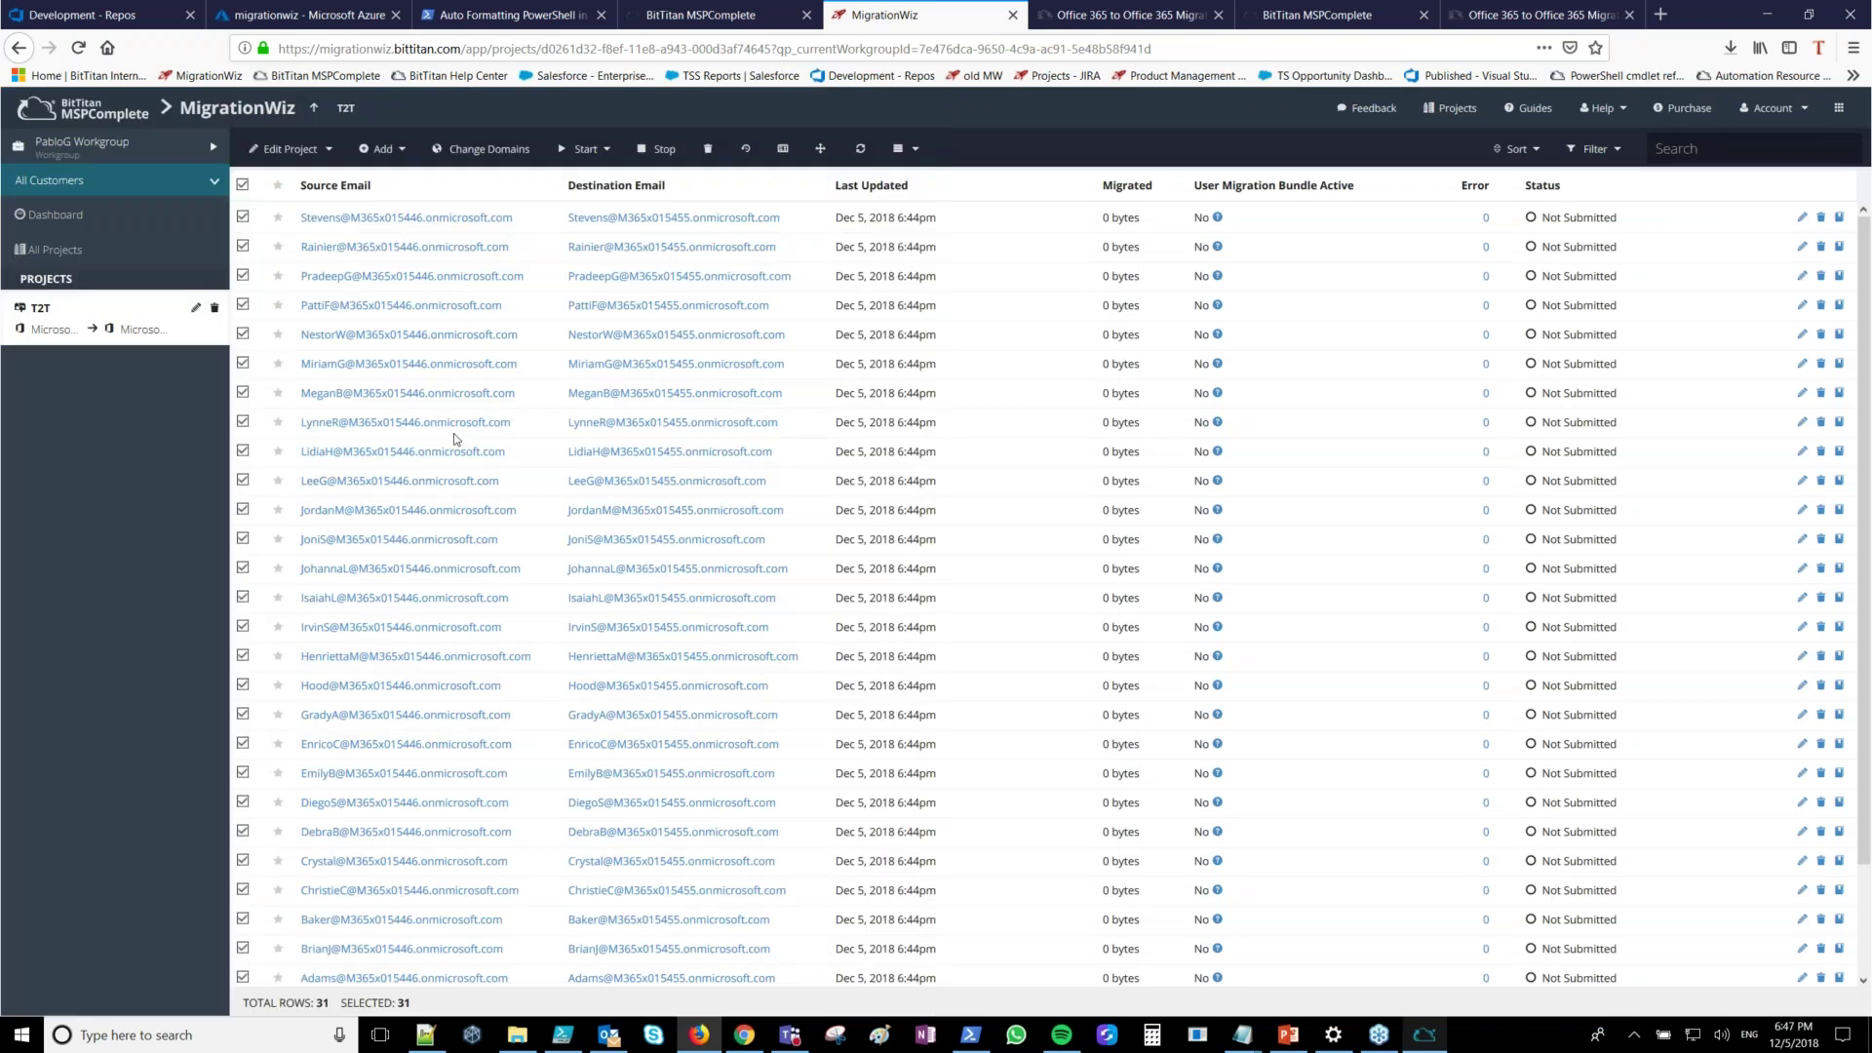
# Review the Full Migration options for the 31 users and cancel without starting
pyautogui.click(583, 149)
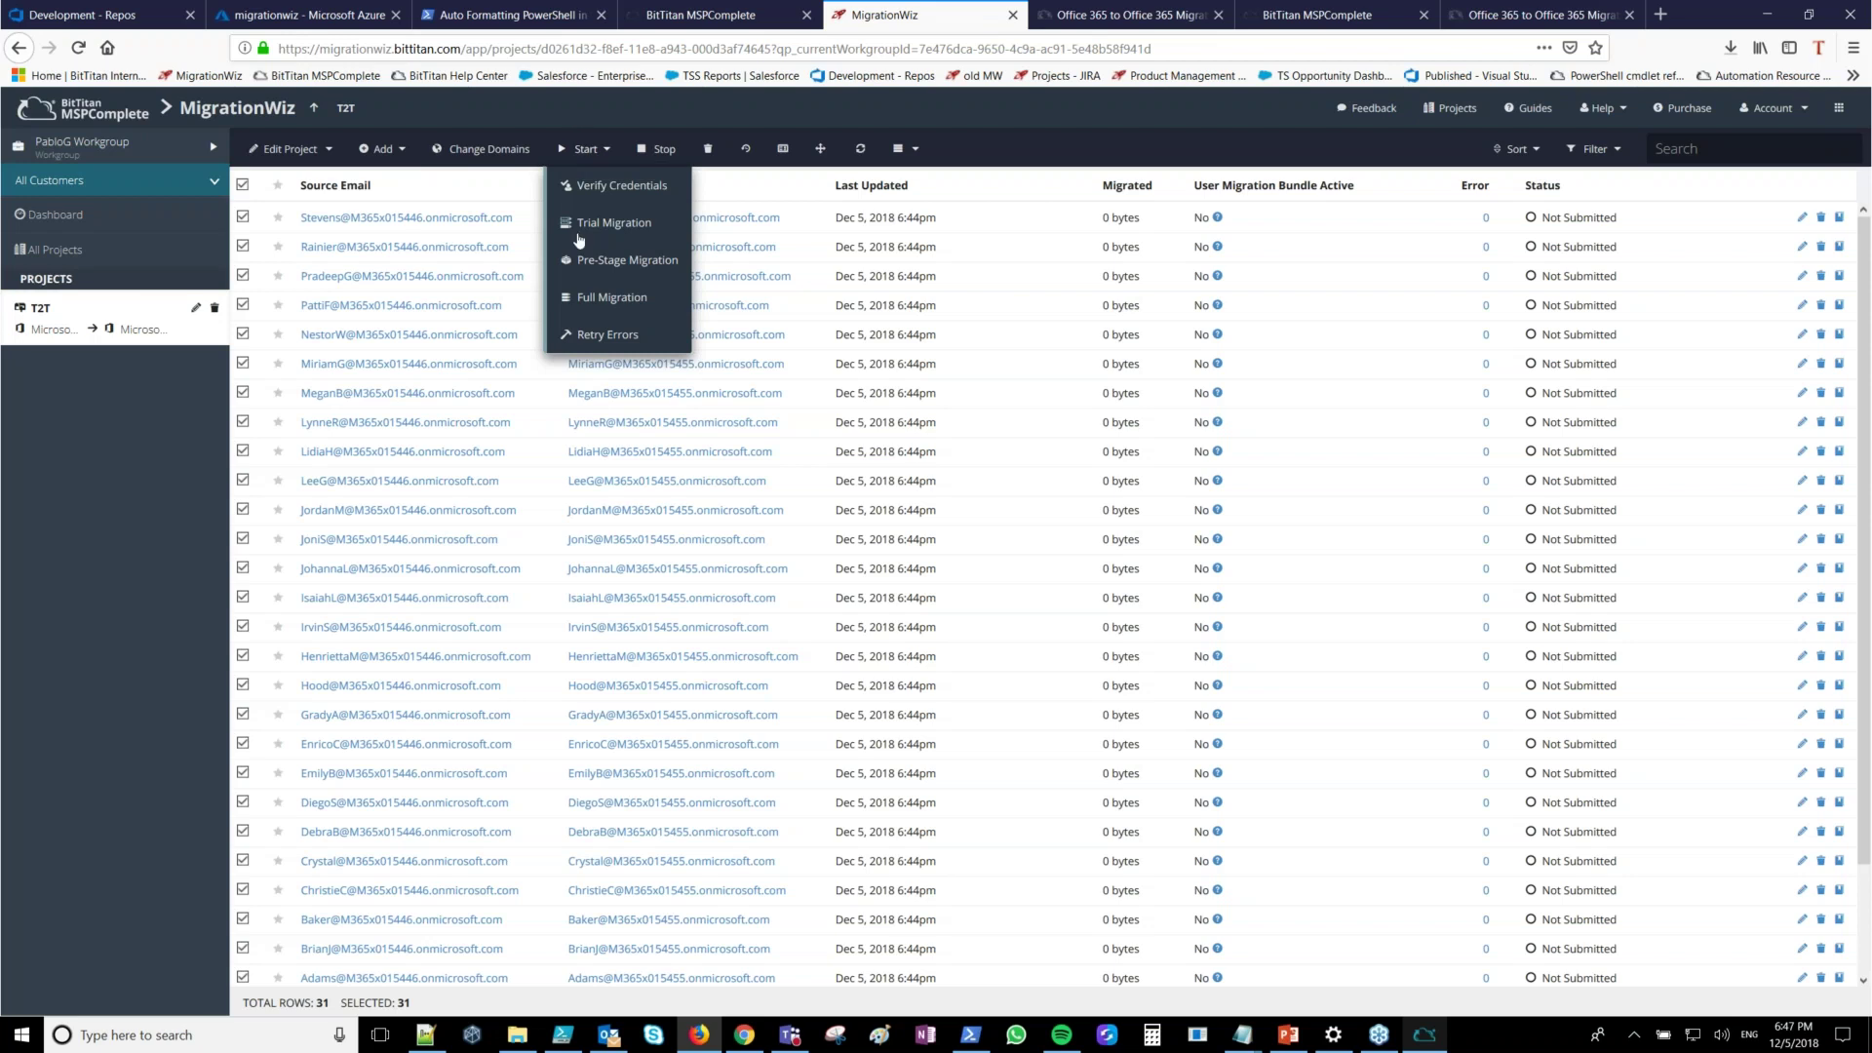
pyautogui.click(590, 297)
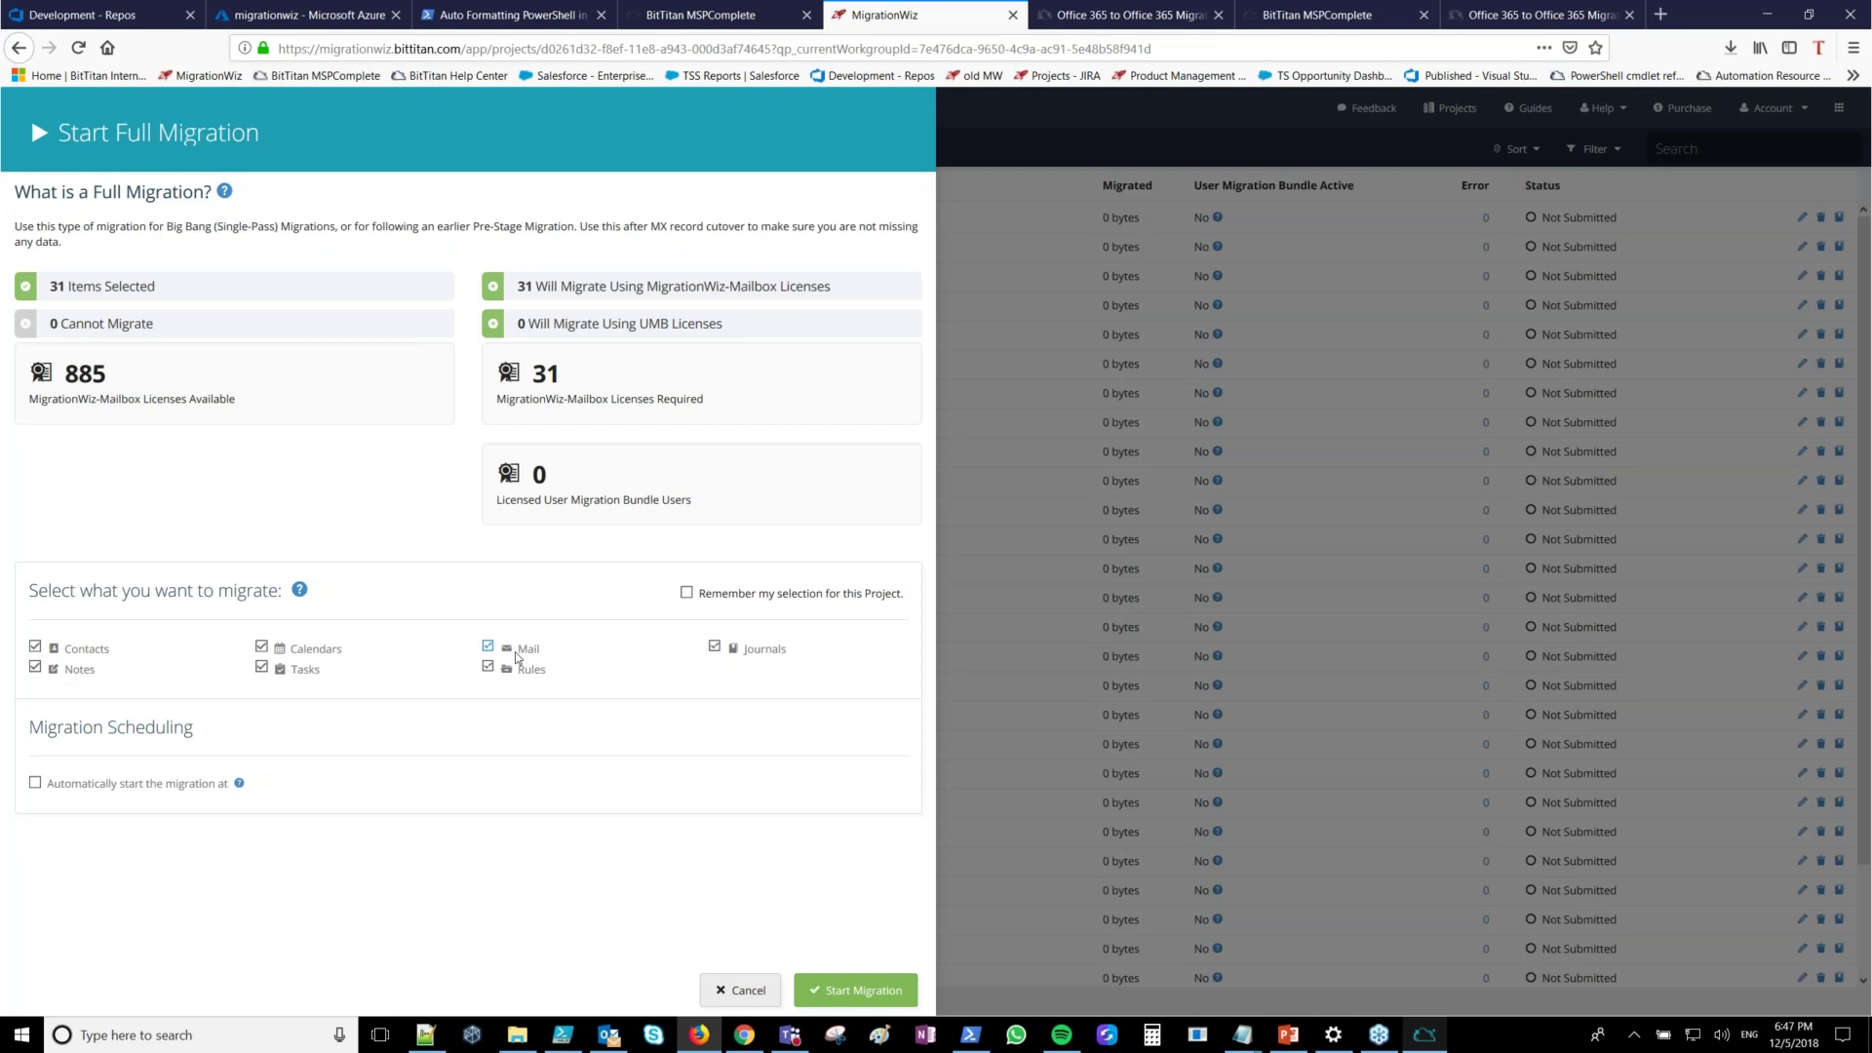
pyautogui.click(724, 990)
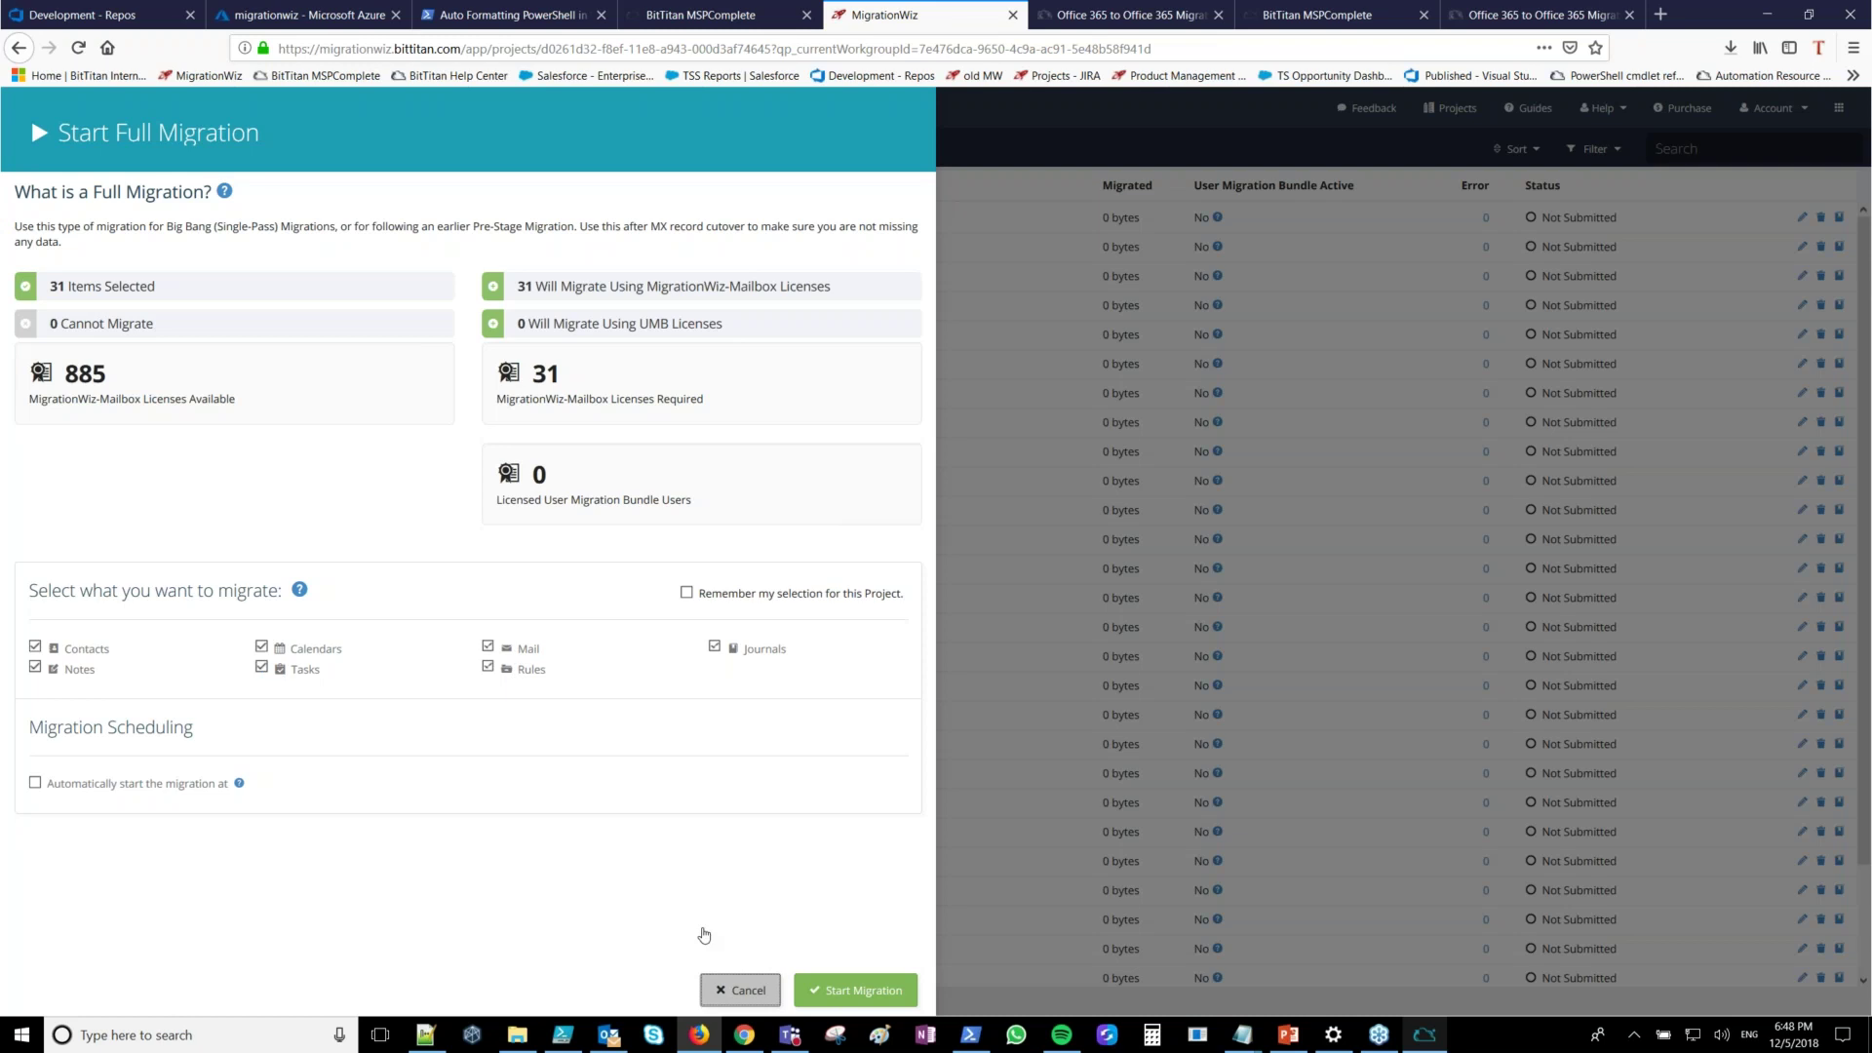
pyautogui.click(740, 989)
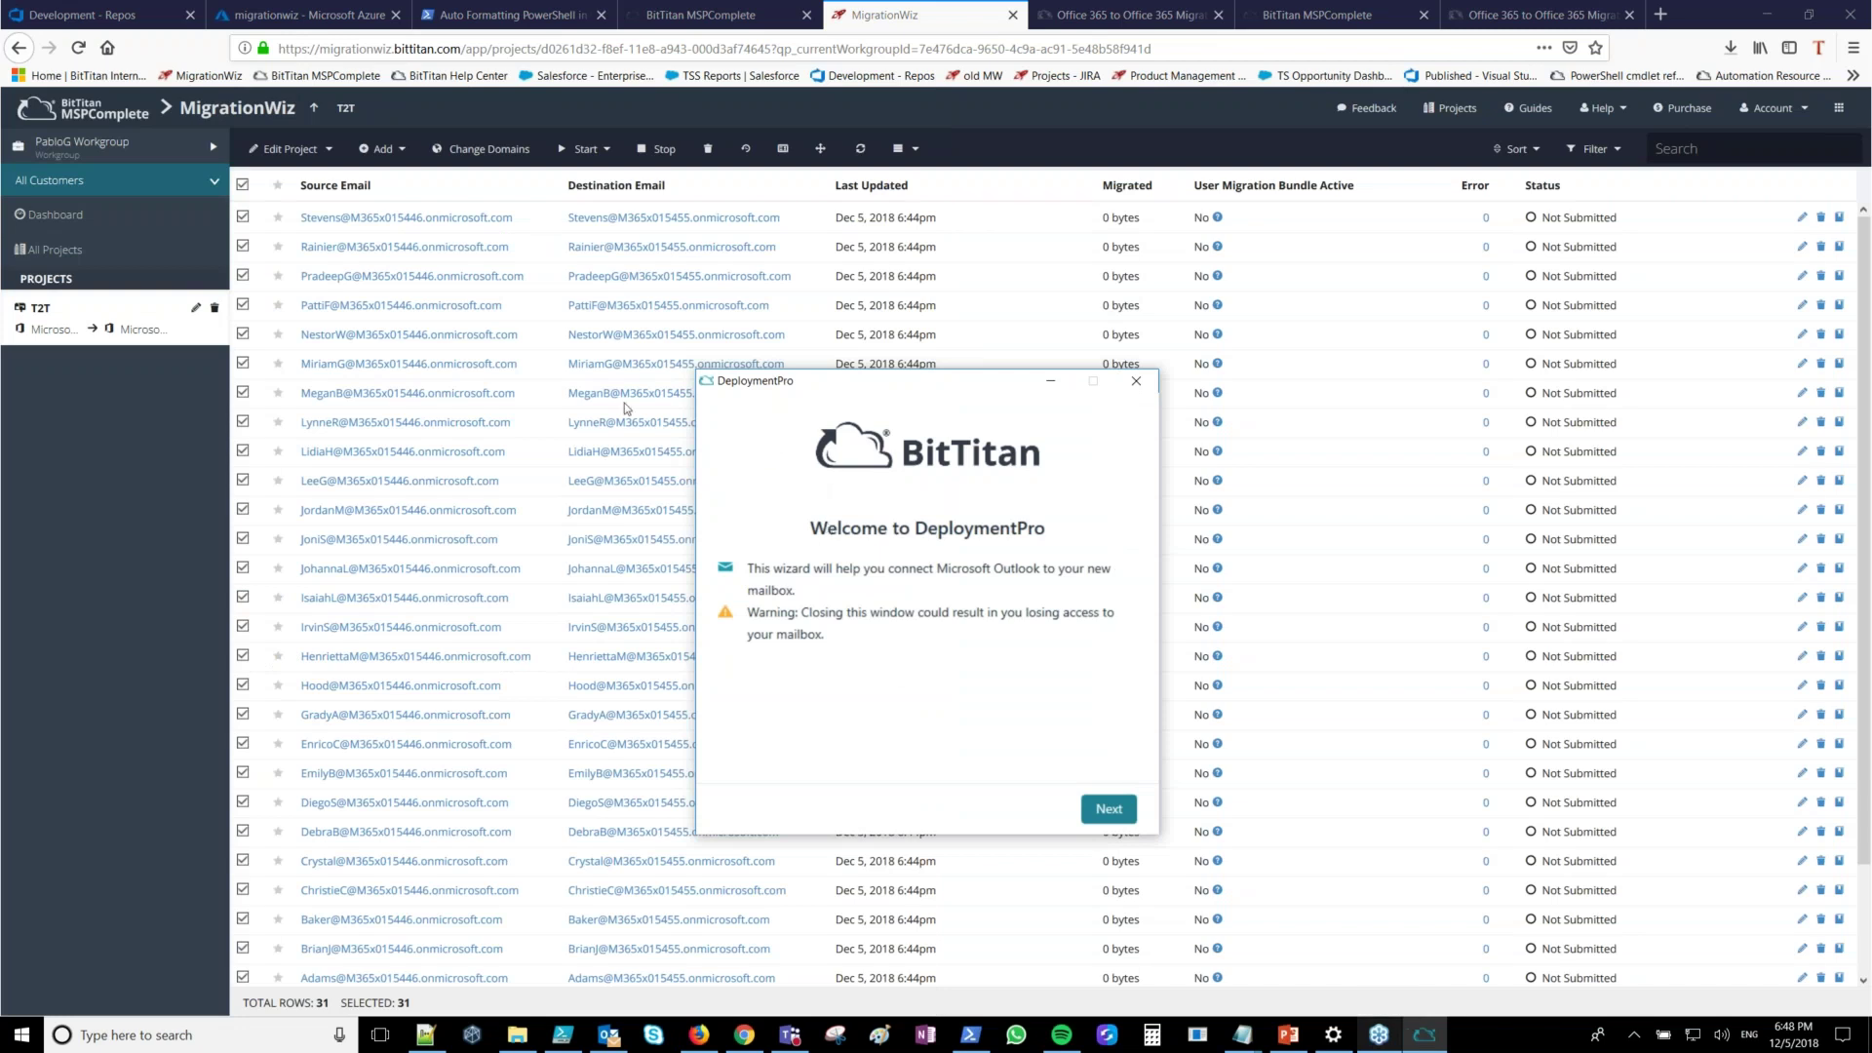
# Advance DeploymentPro to Provide Outlook Credentials, then return to the MigrationWiz browser window
pyautogui.click(1109, 813)
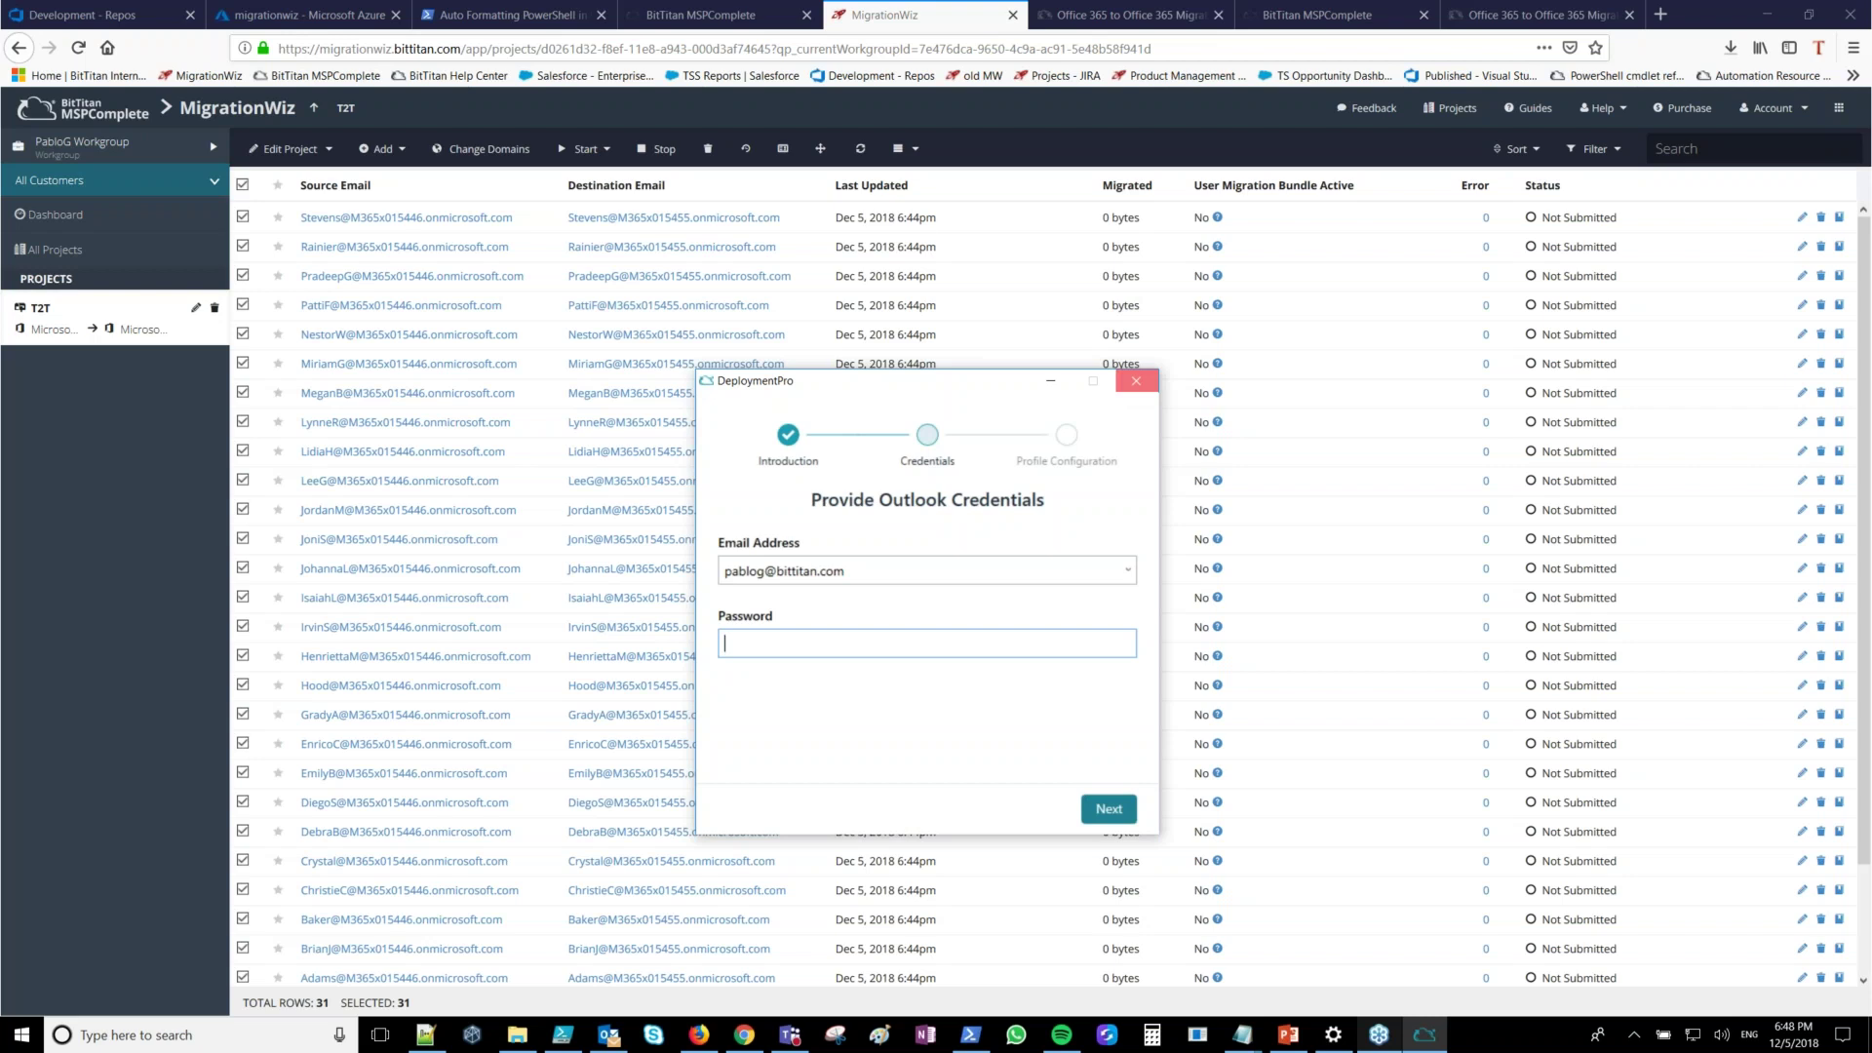
pyautogui.click(714, 352)
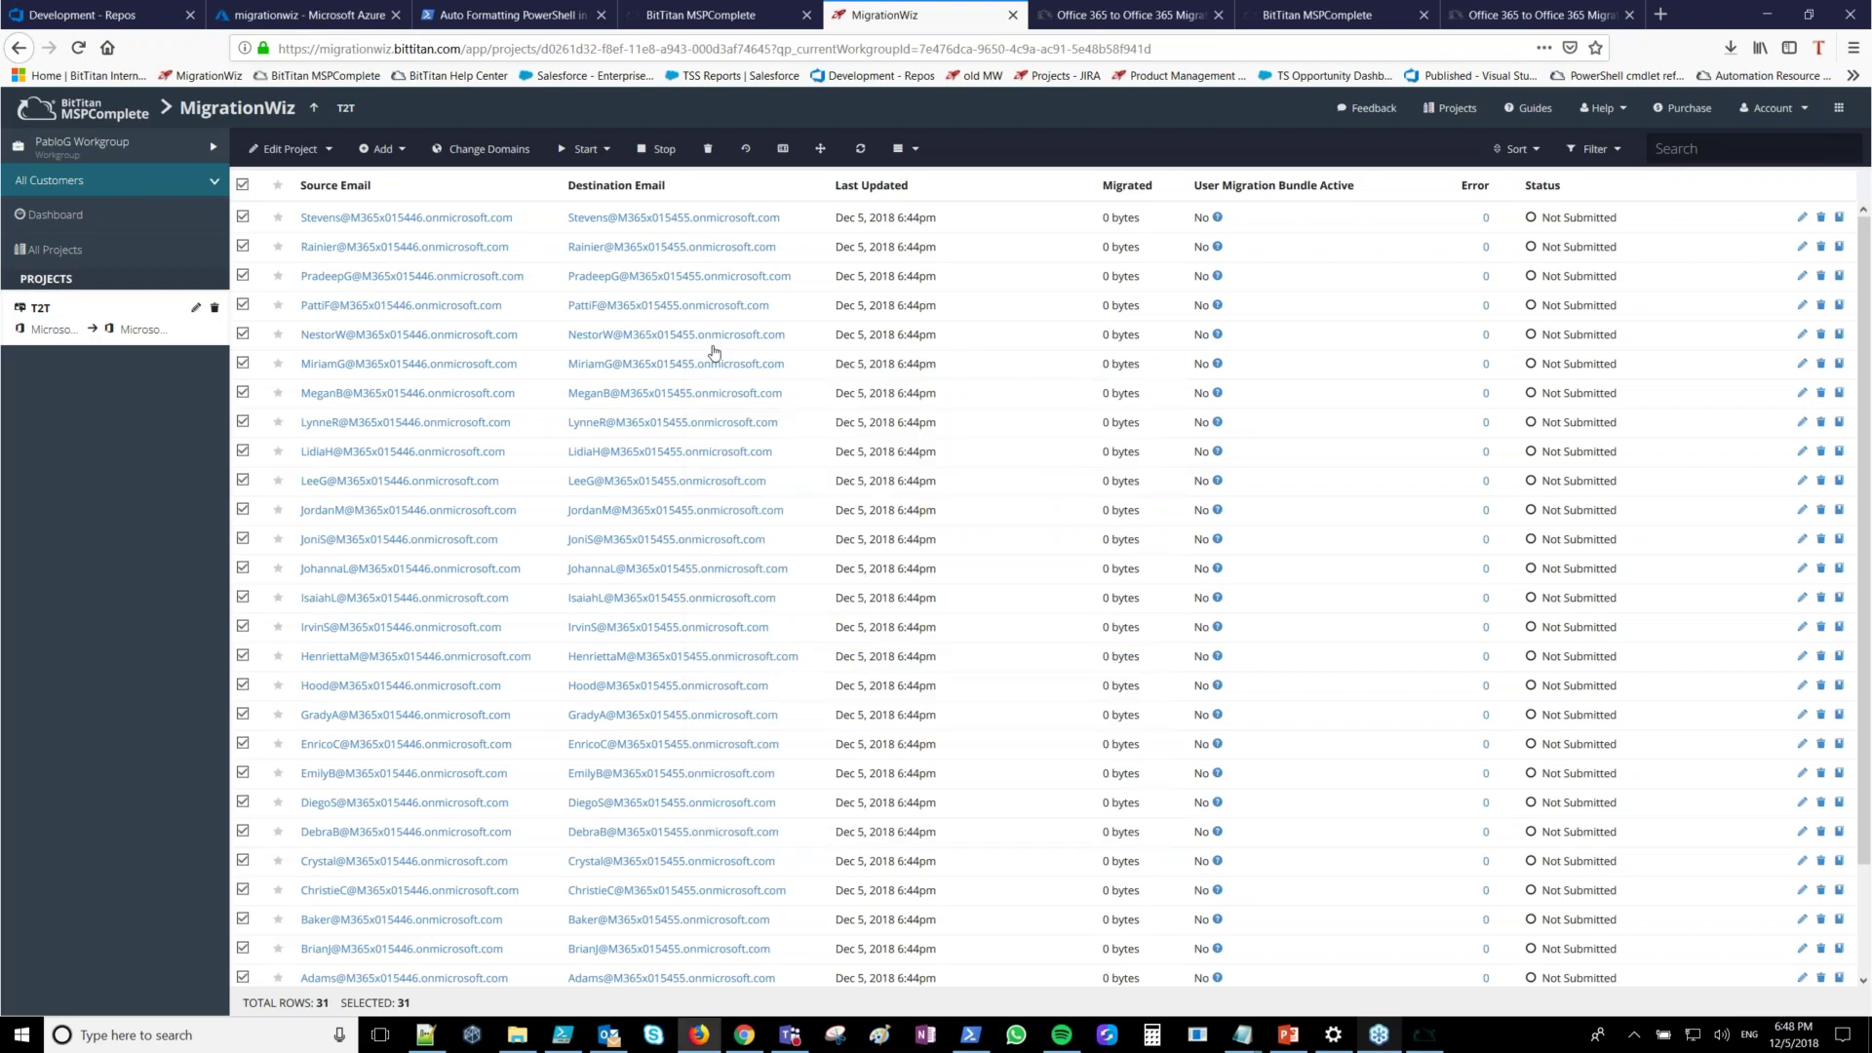
# Open the T2T project's Advanced Options and look through Destination, Performance and Support settings
pyautogui.click(291, 149)
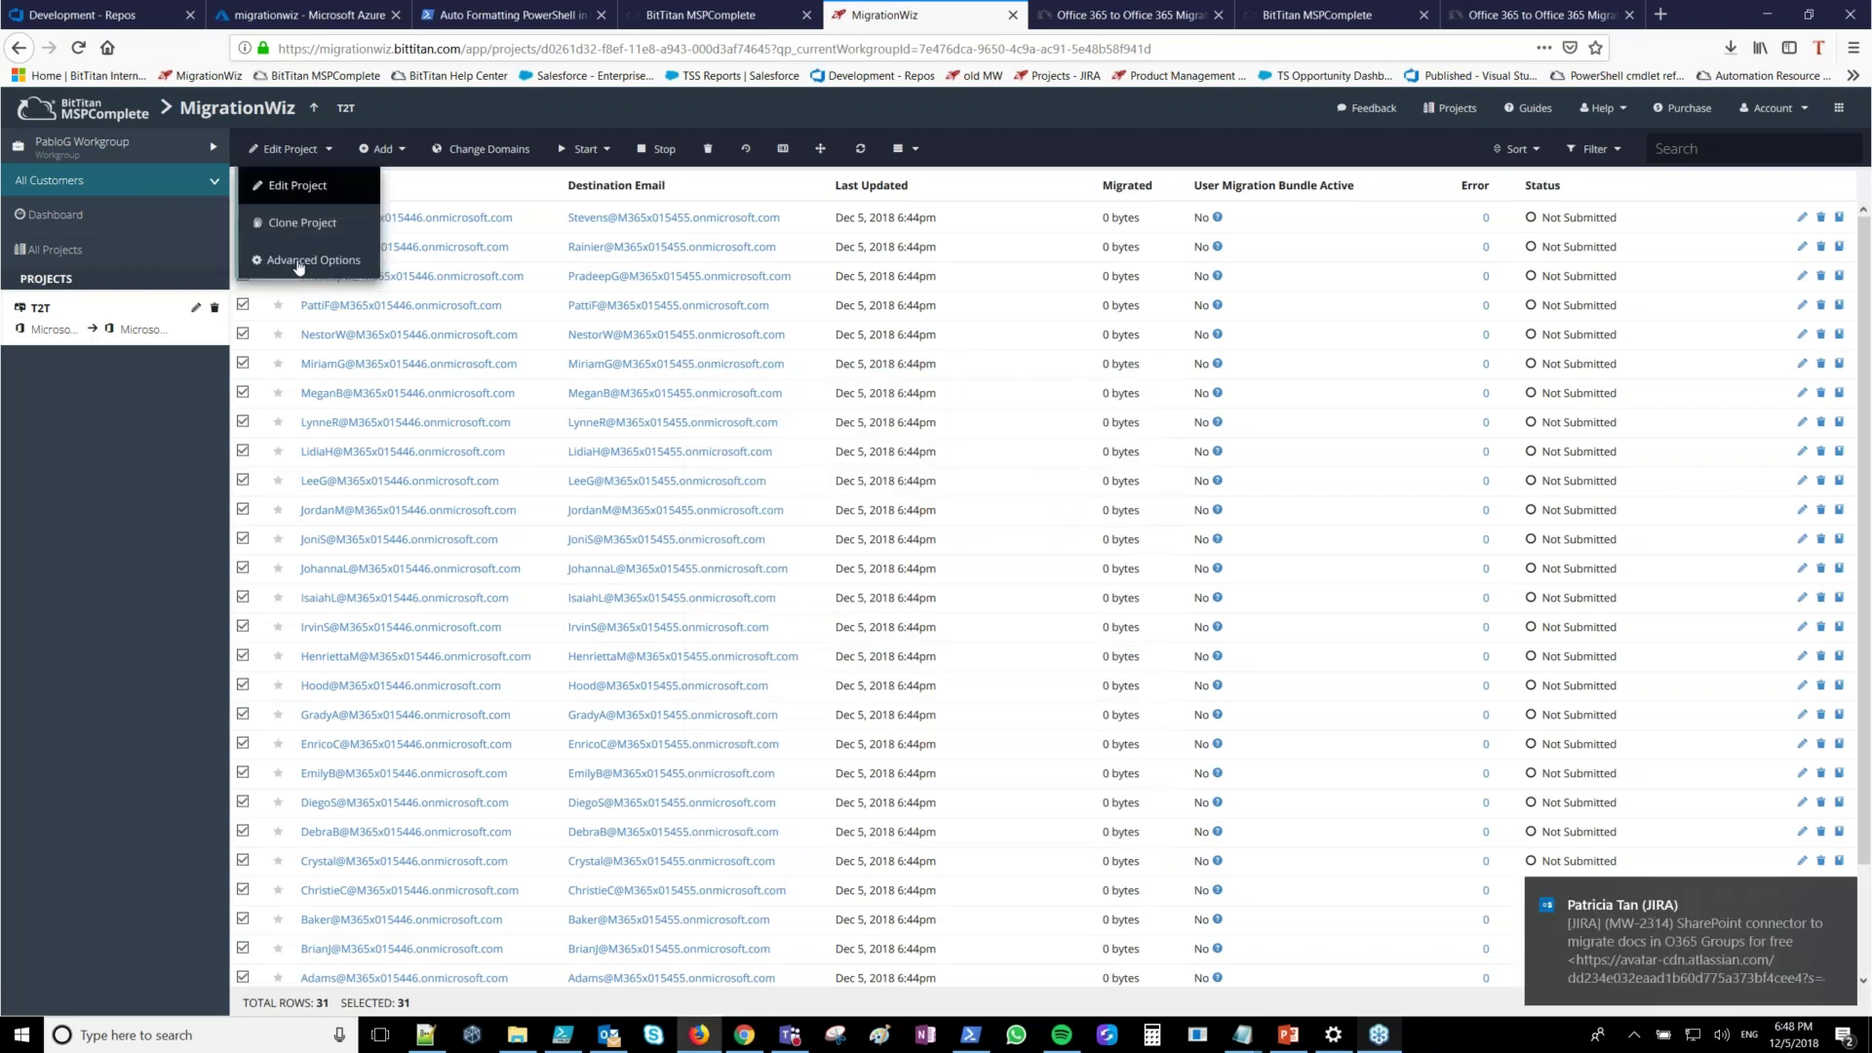
pyautogui.click(298, 261)
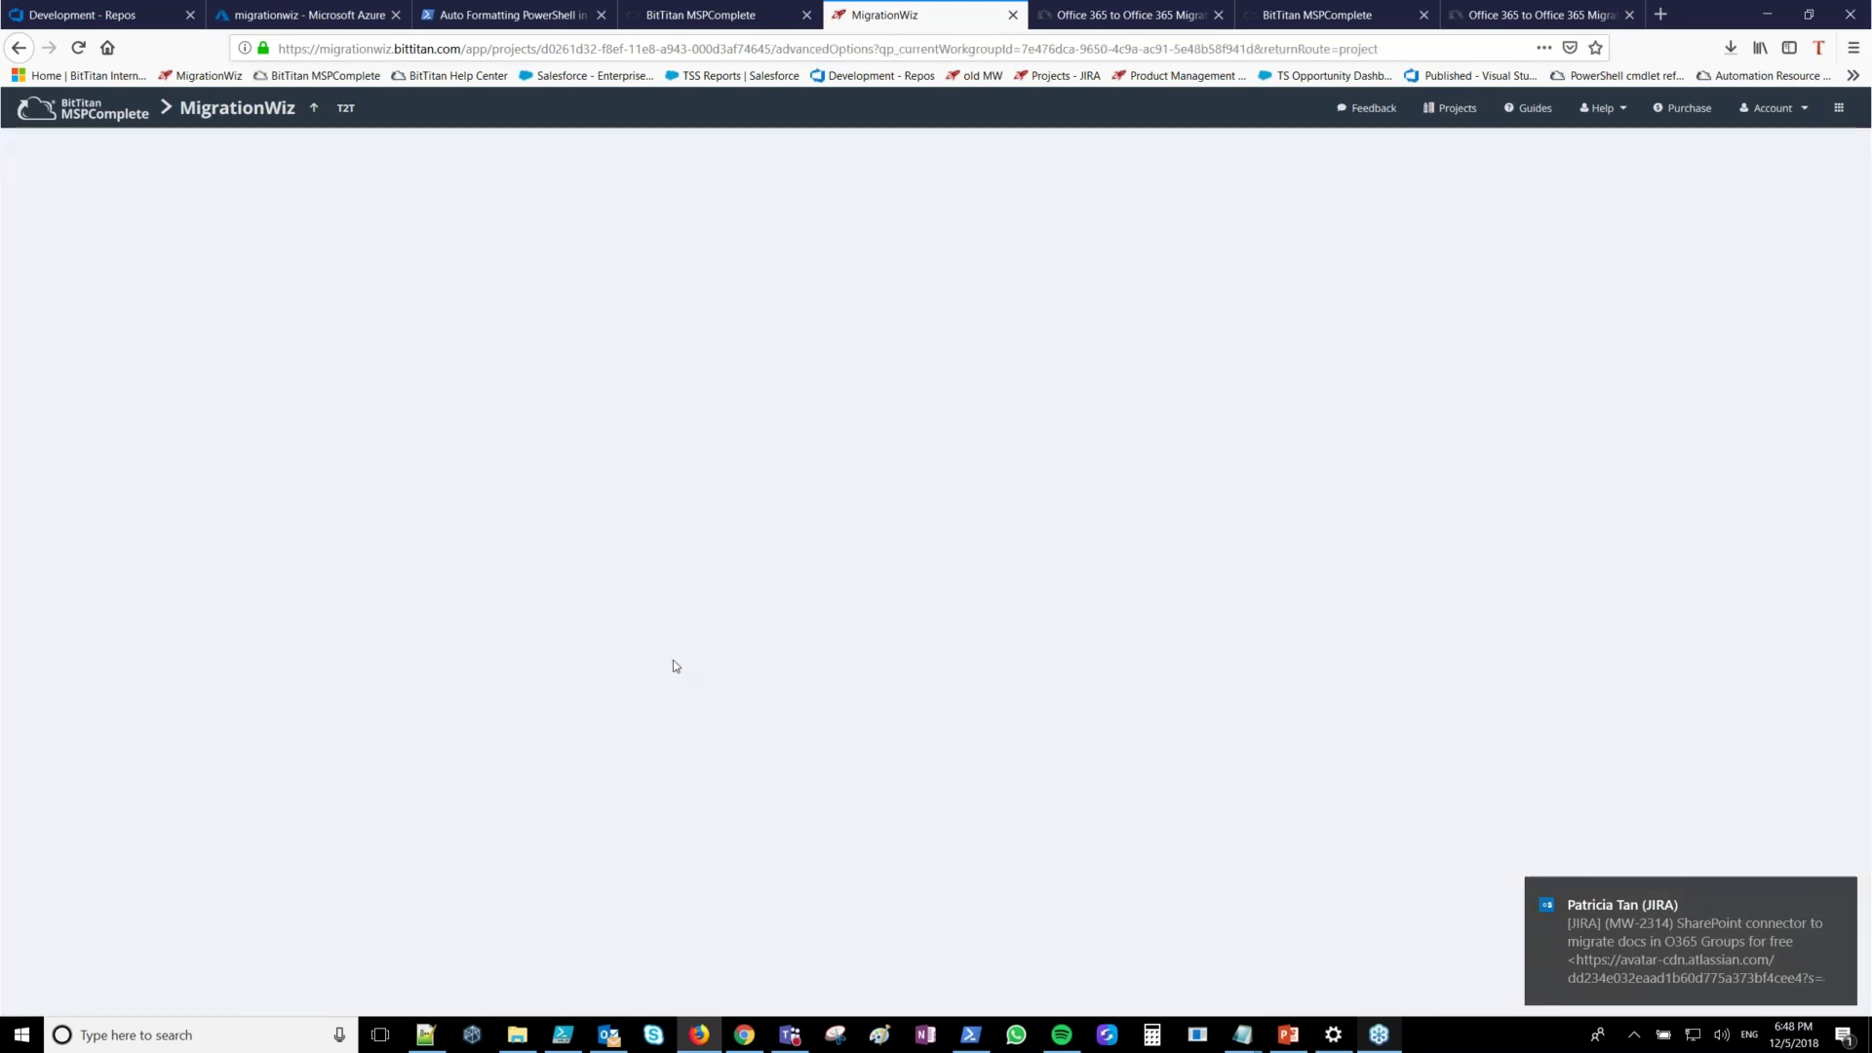
pyautogui.scroll(-1, 680, 666)
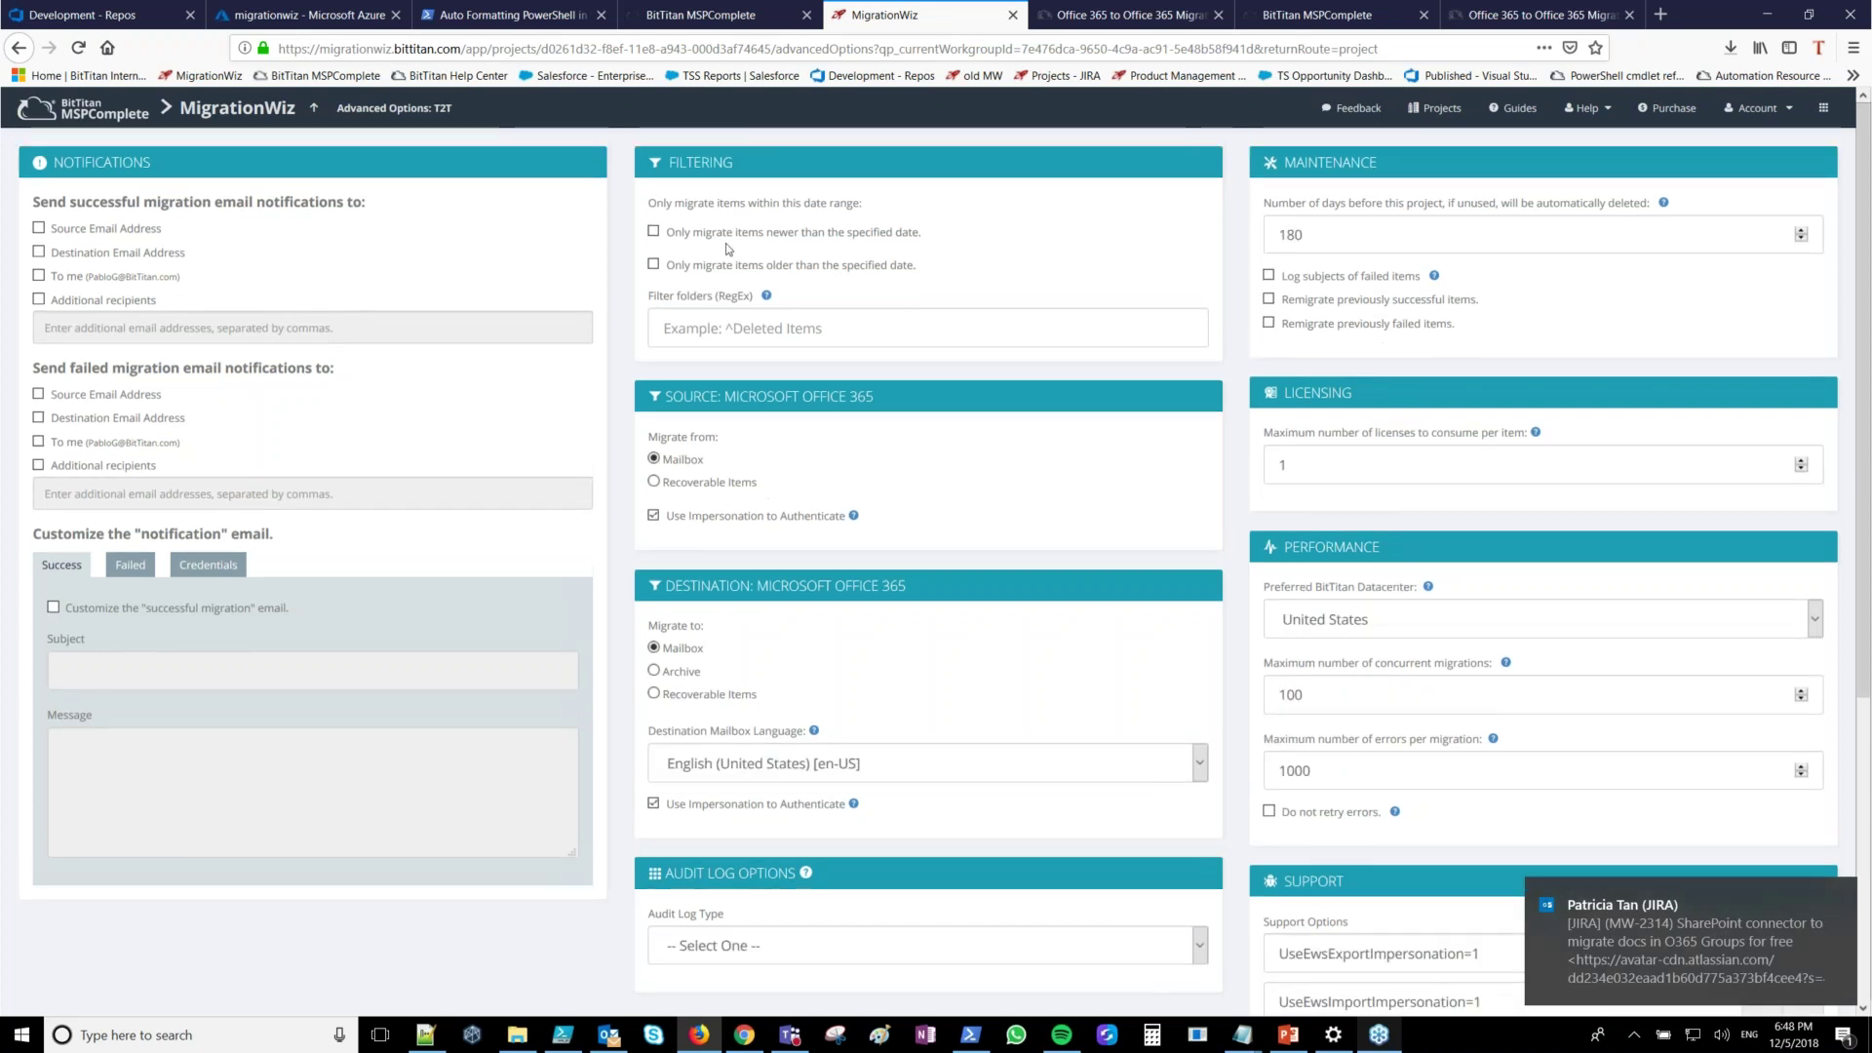
pyautogui.scroll(-3, 767, 525)
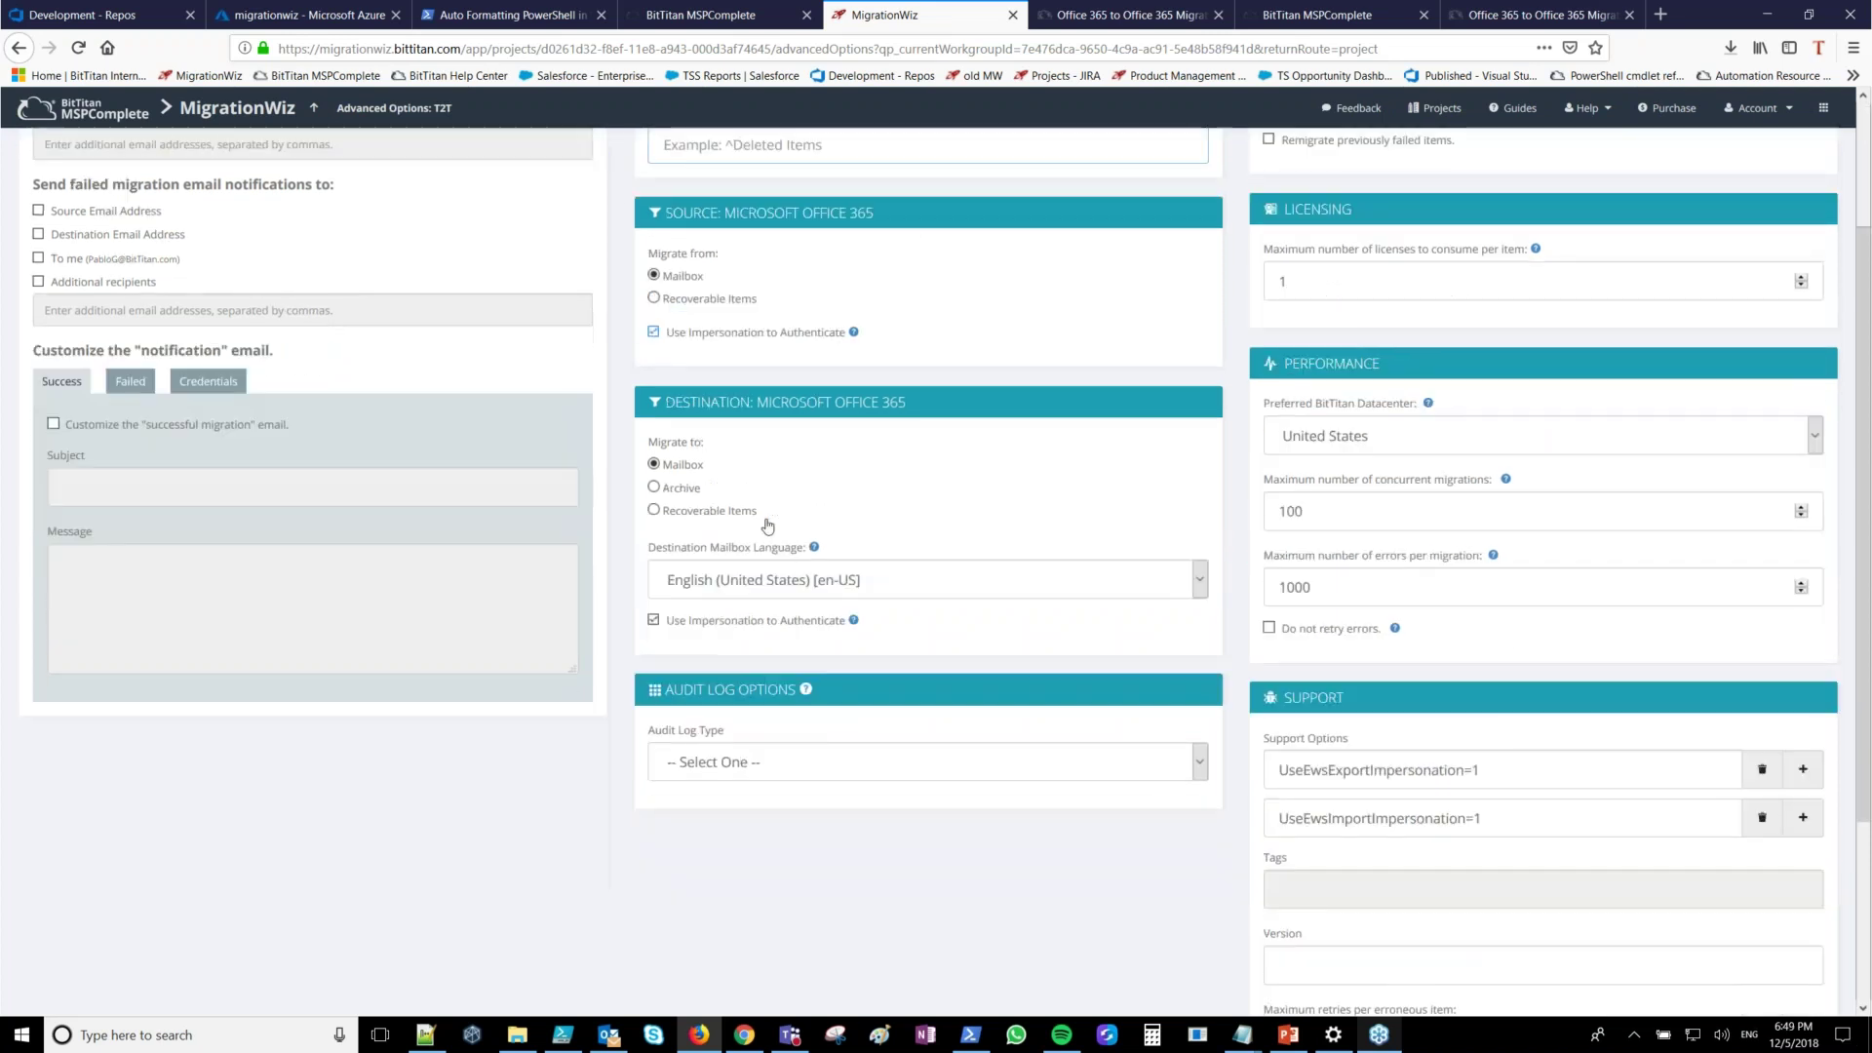
pyautogui.scroll(-2, 767, 525)
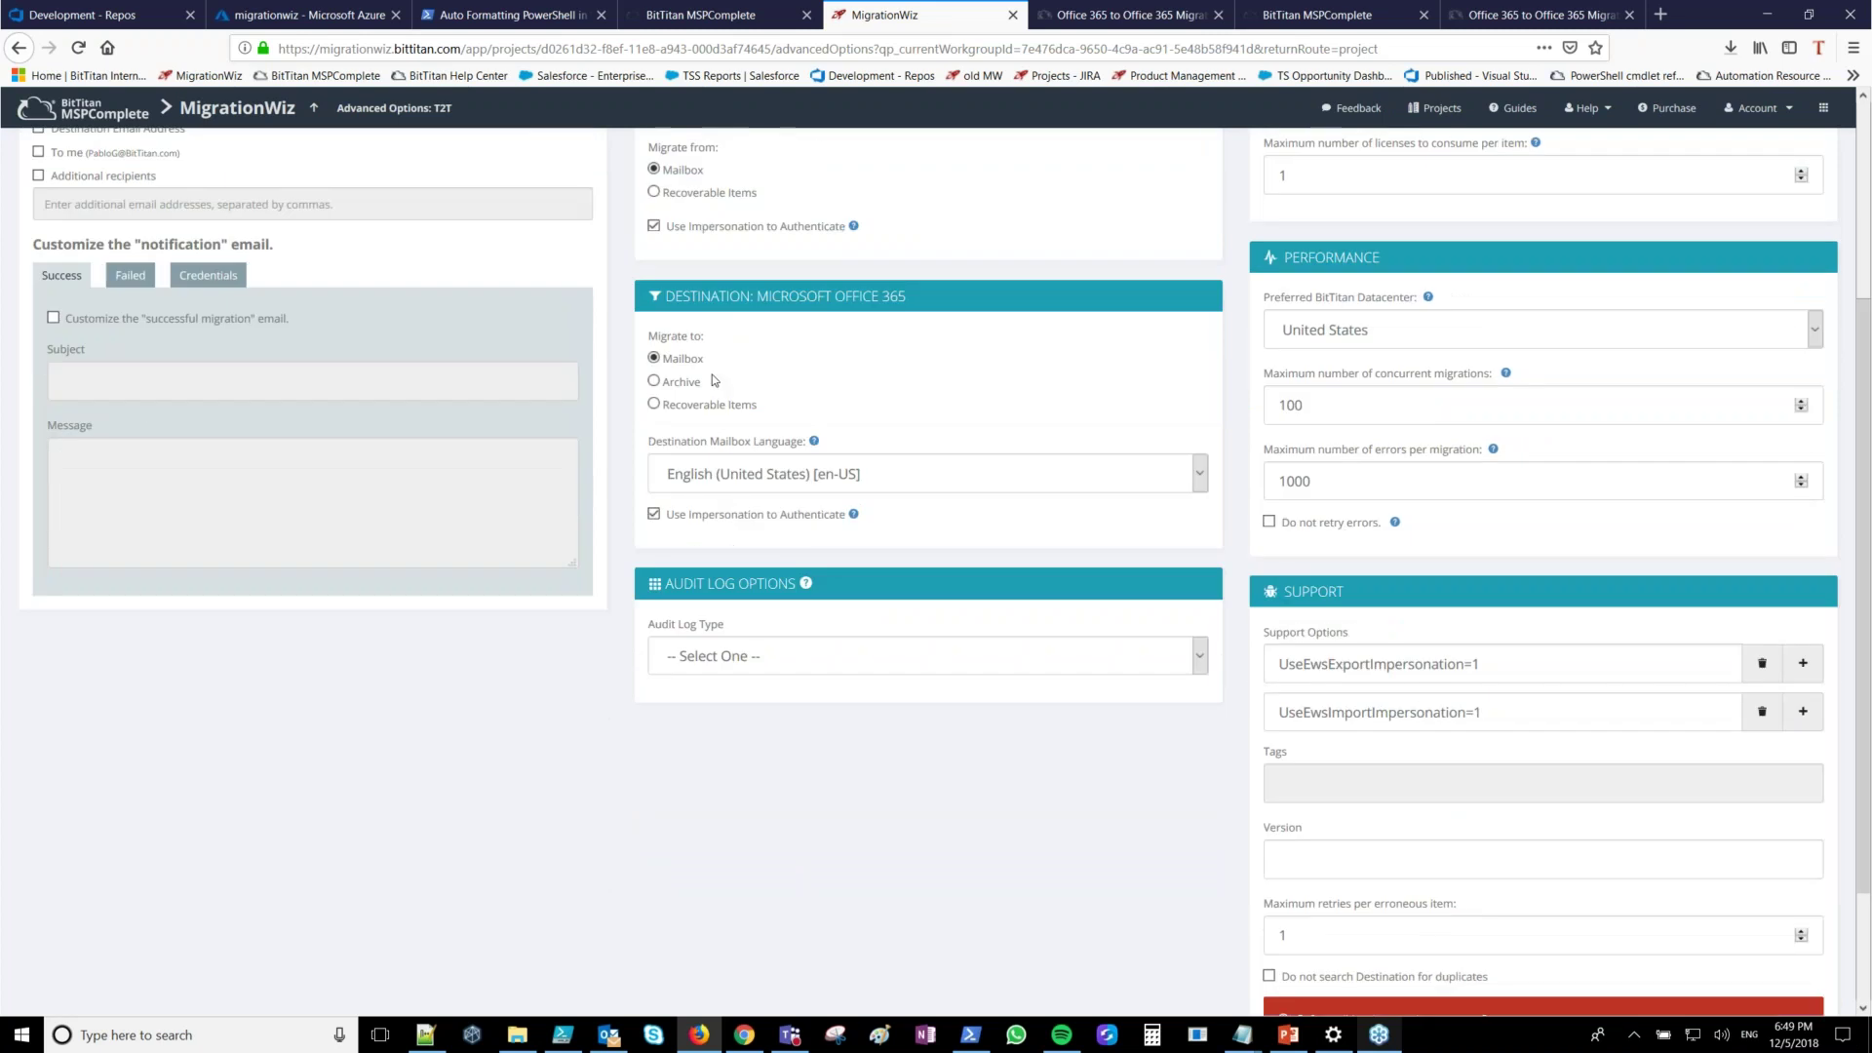
pyautogui.scroll(2, 714, 381)
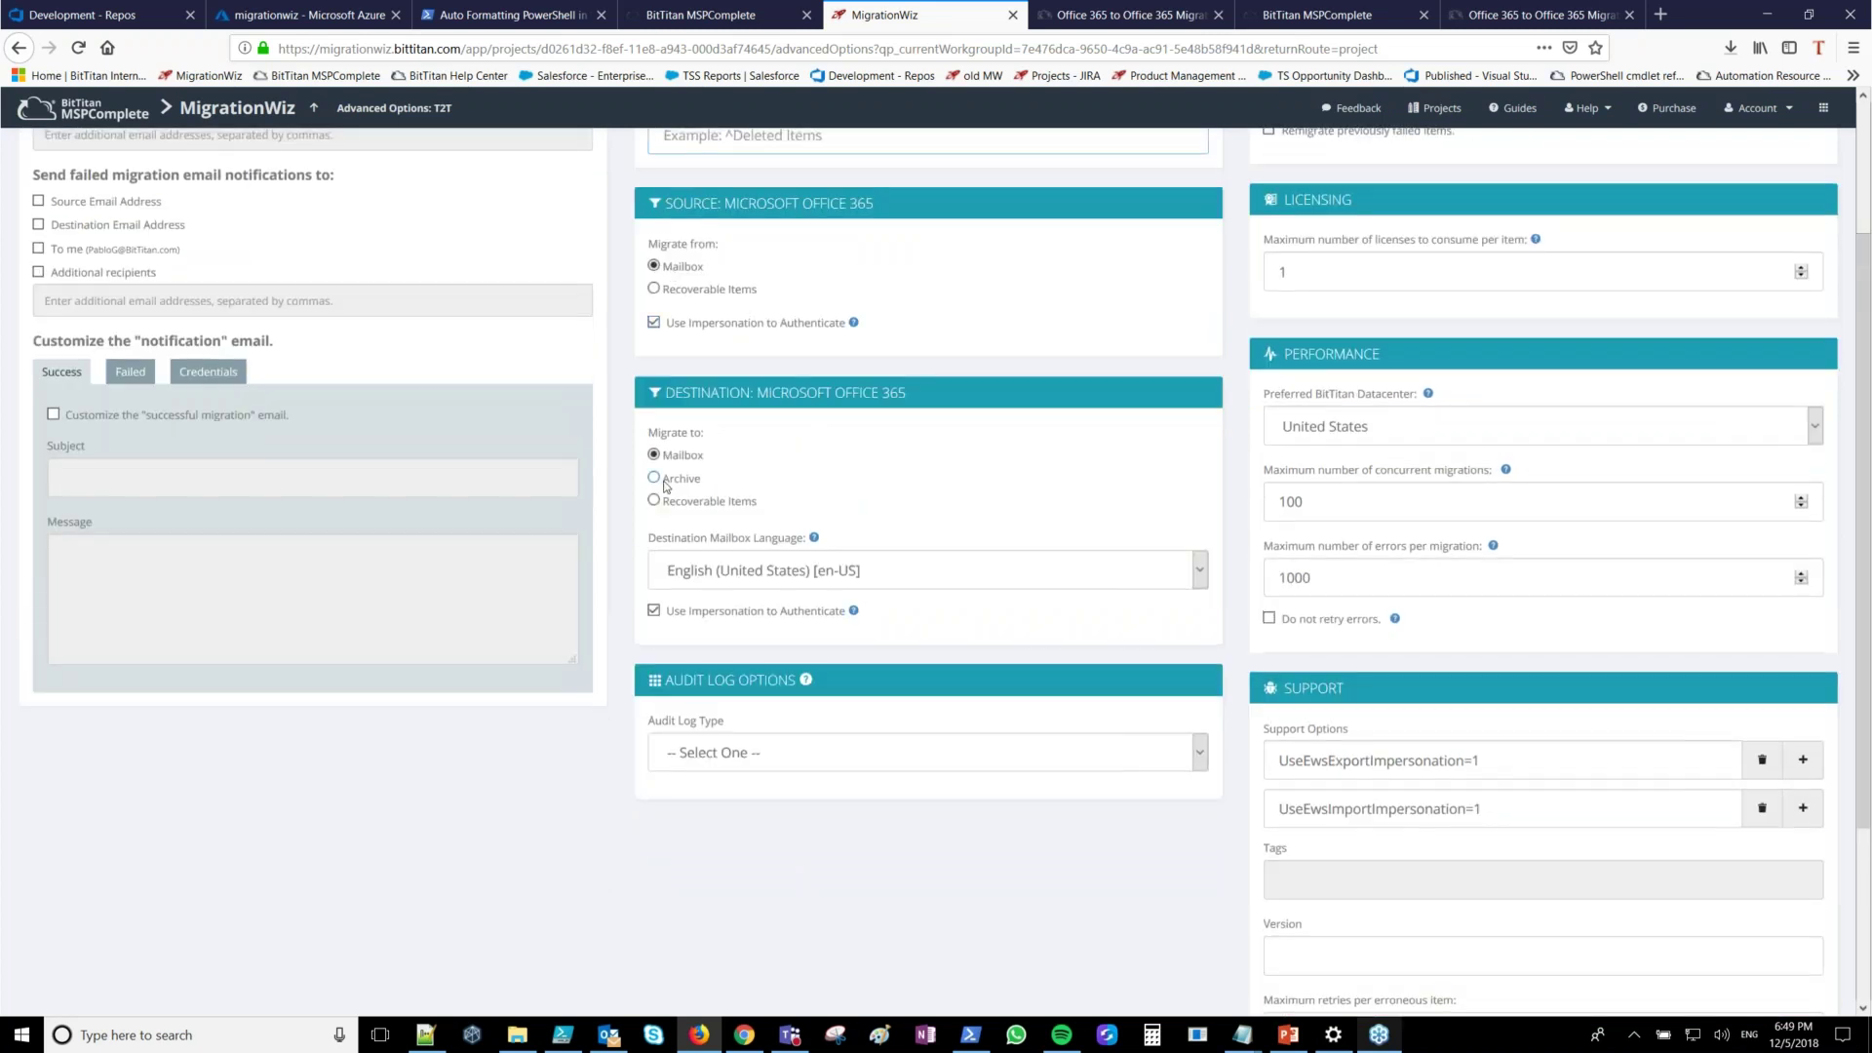
pyautogui.click(968, 670)
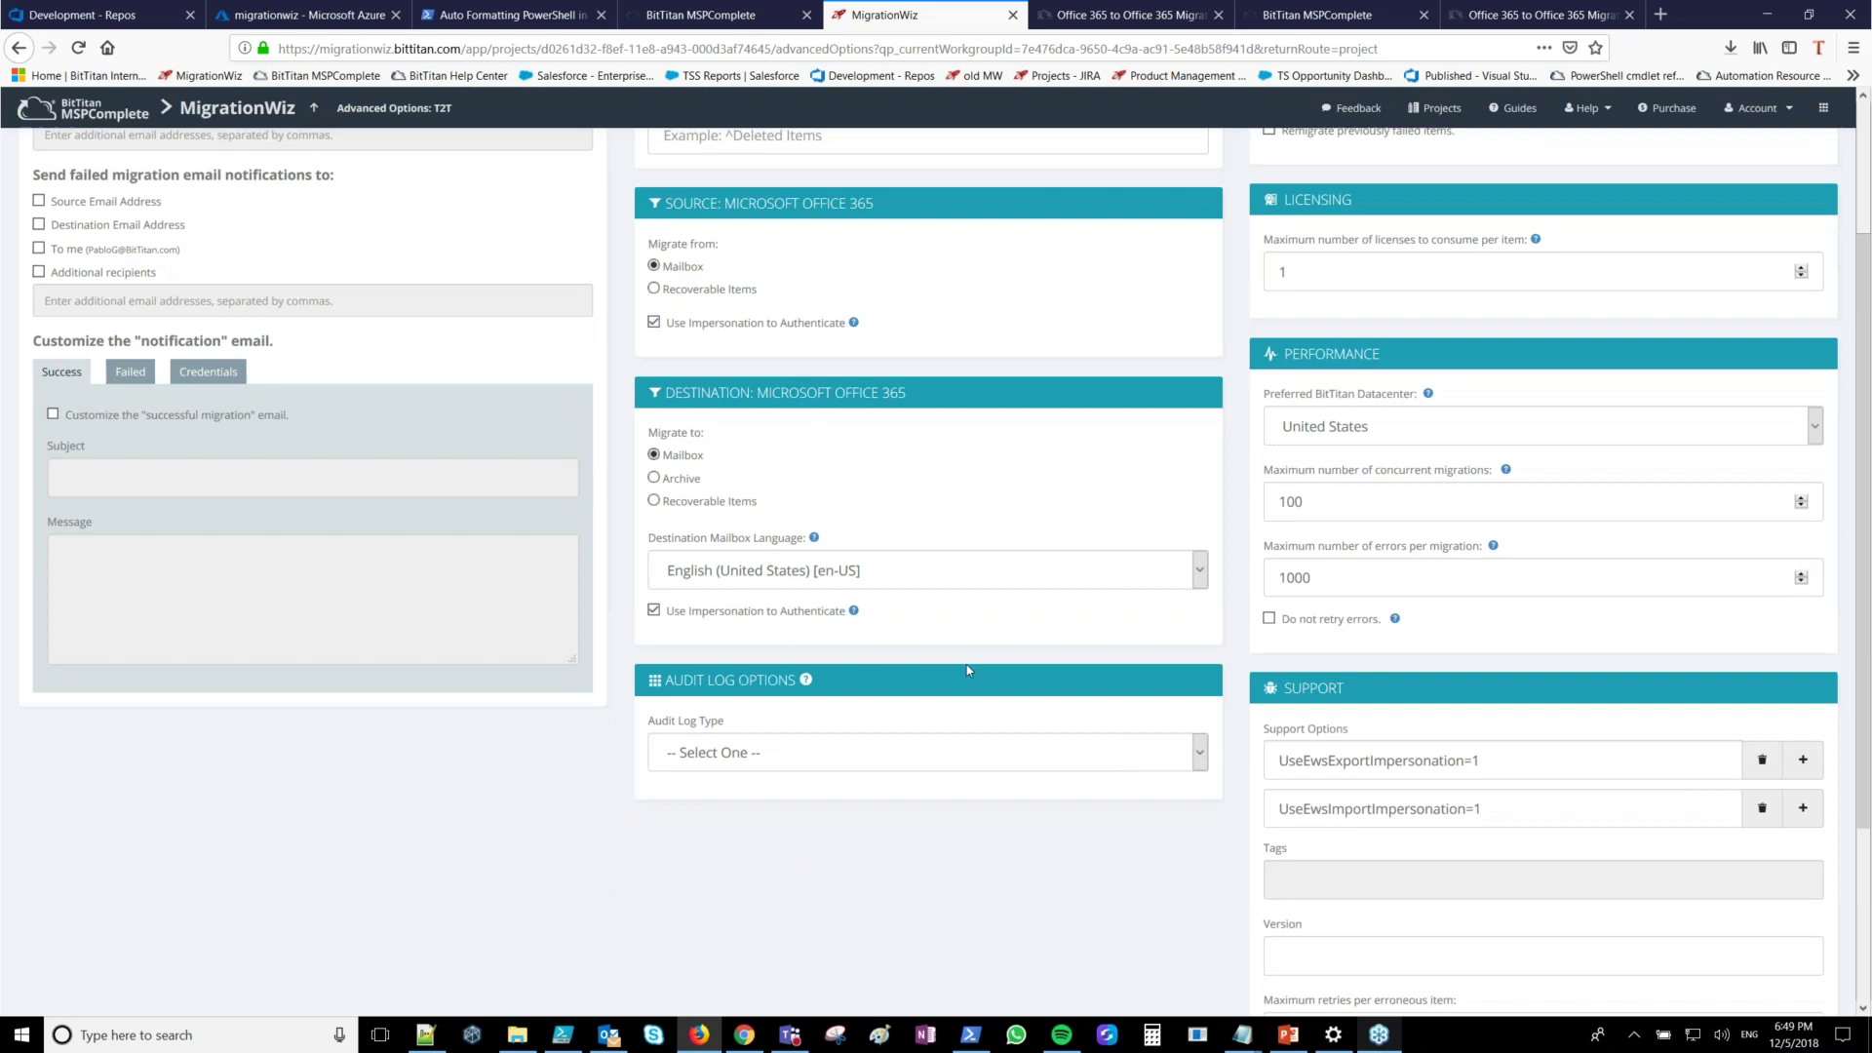
pyautogui.scroll(-1, 968, 670)
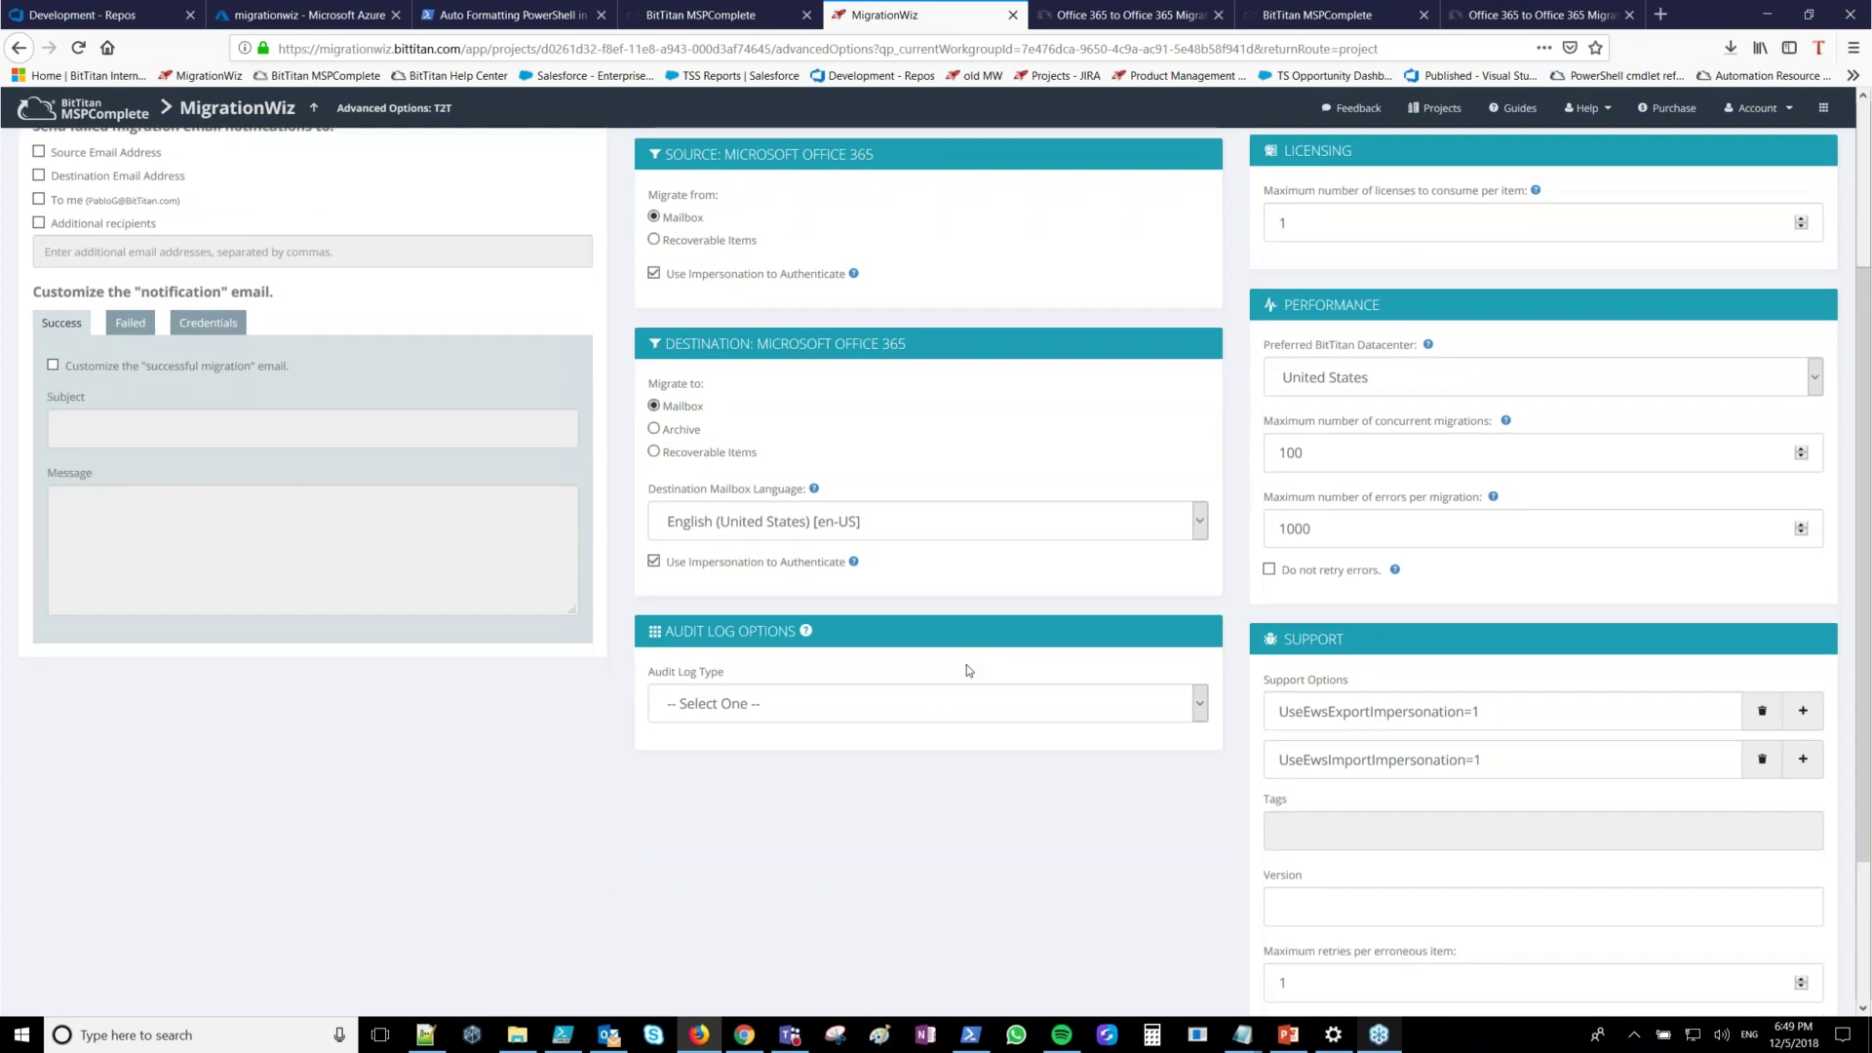
pyautogui.scroll(-3, 1229, 309)
pyautogui.press('Tab')
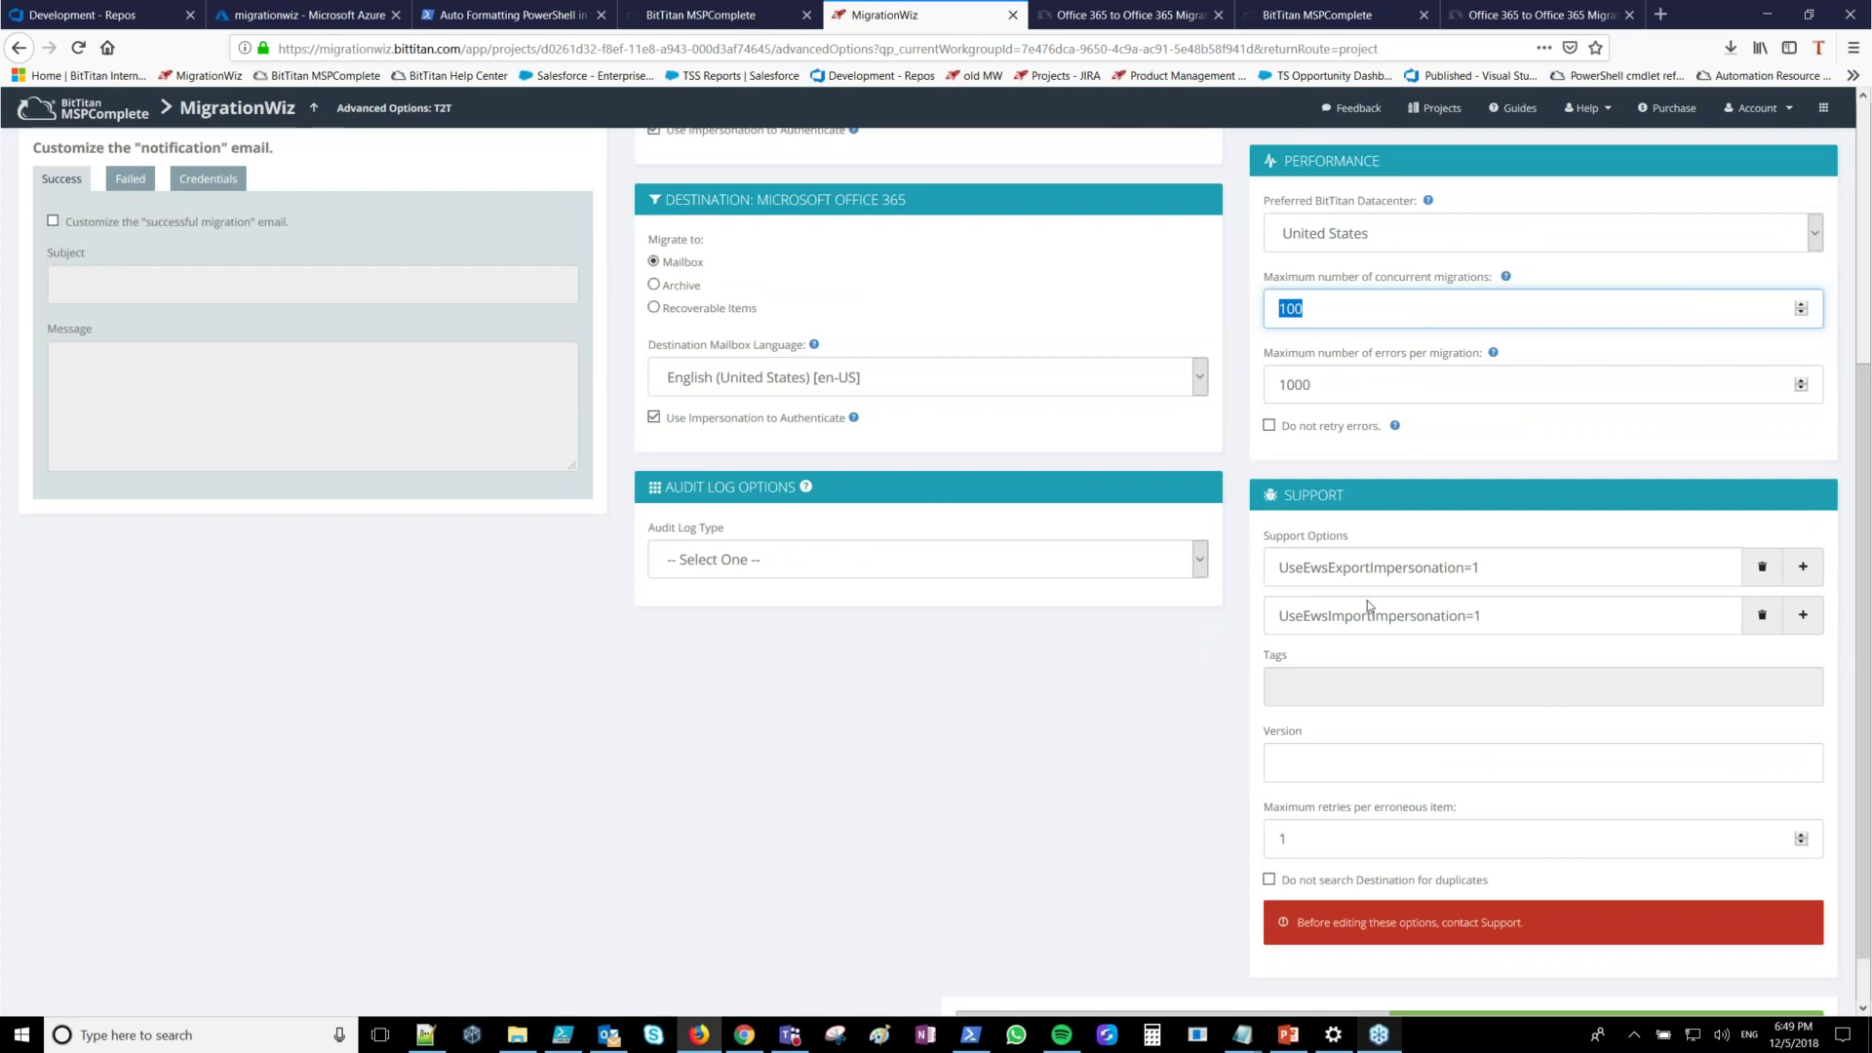
pyautogui.scroll(-1, 1366, 599)
# Save the support option RecipientMapping sourcetenant.onmicrosoft.com->vanity.com, then switch to PowerPoint
pyautogui.click(1803, 571)
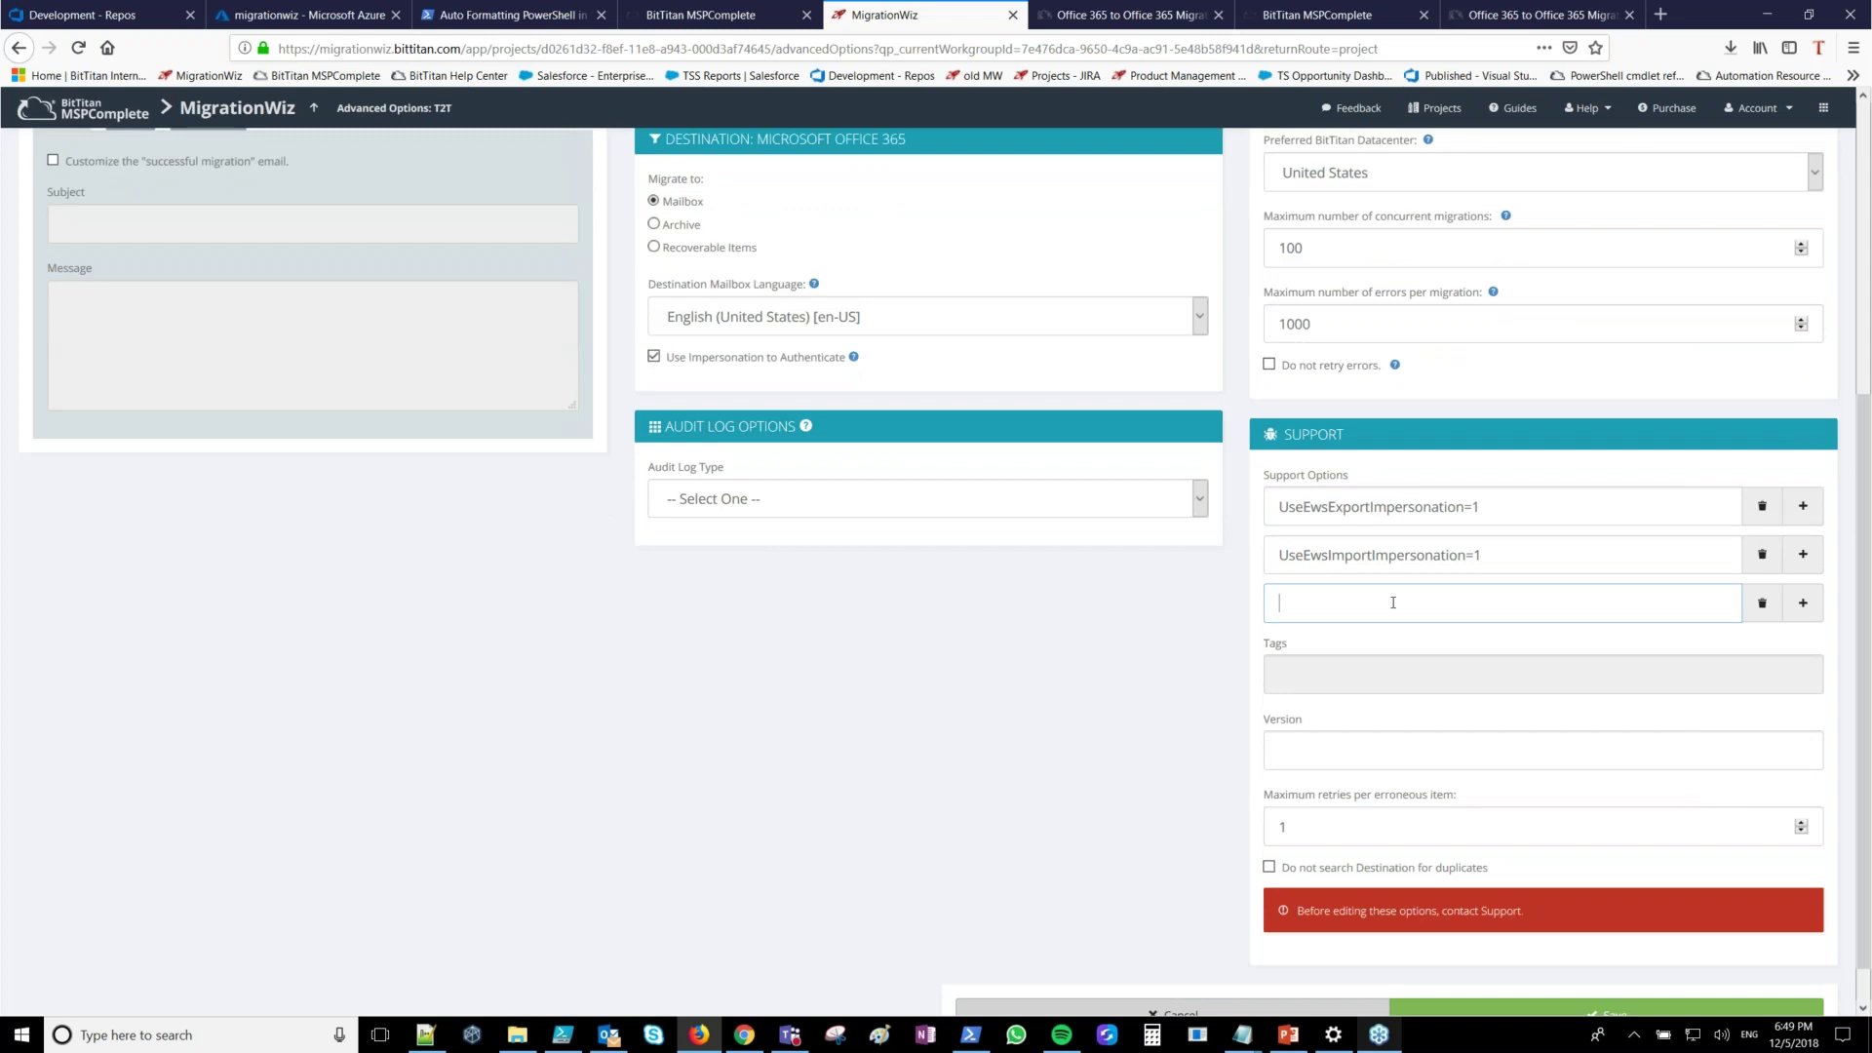
pyautogui.write('RecipientMap')
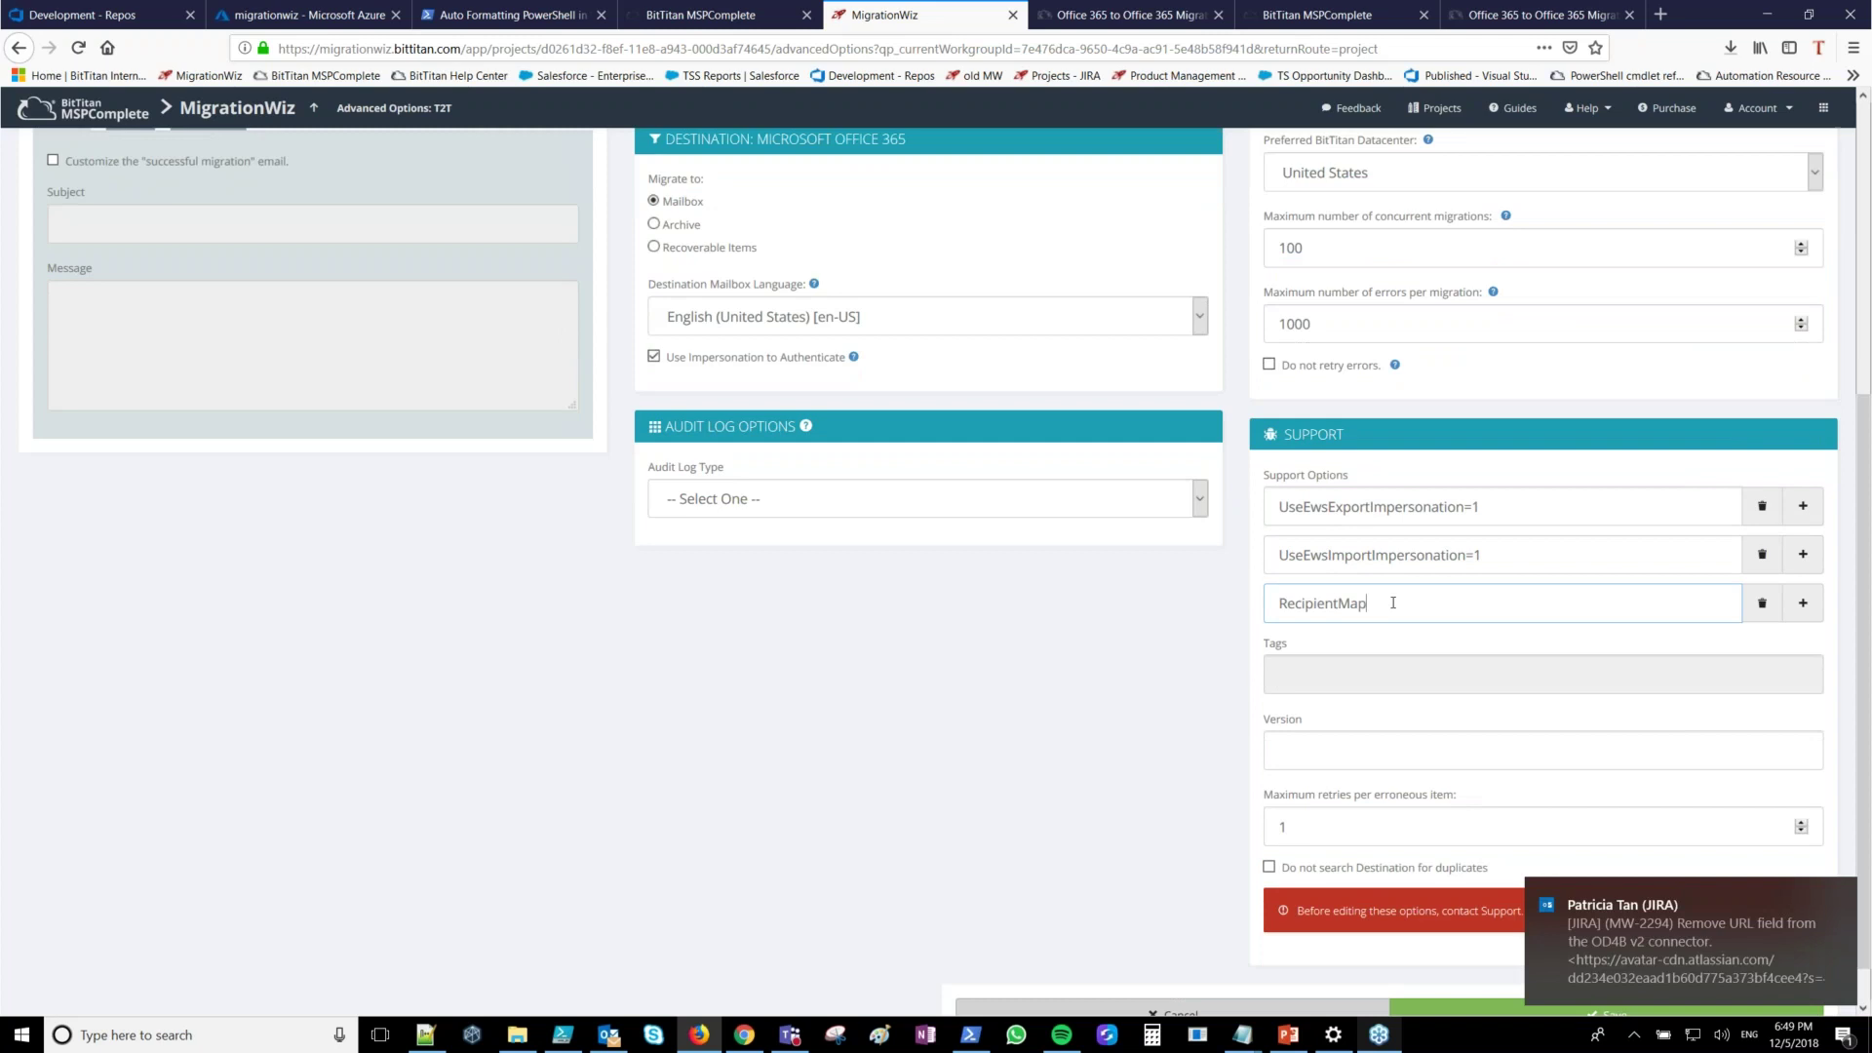
pyautogui.write('ping=""')
pyautogui.write('sourcet')
pyautogui.write('enant')
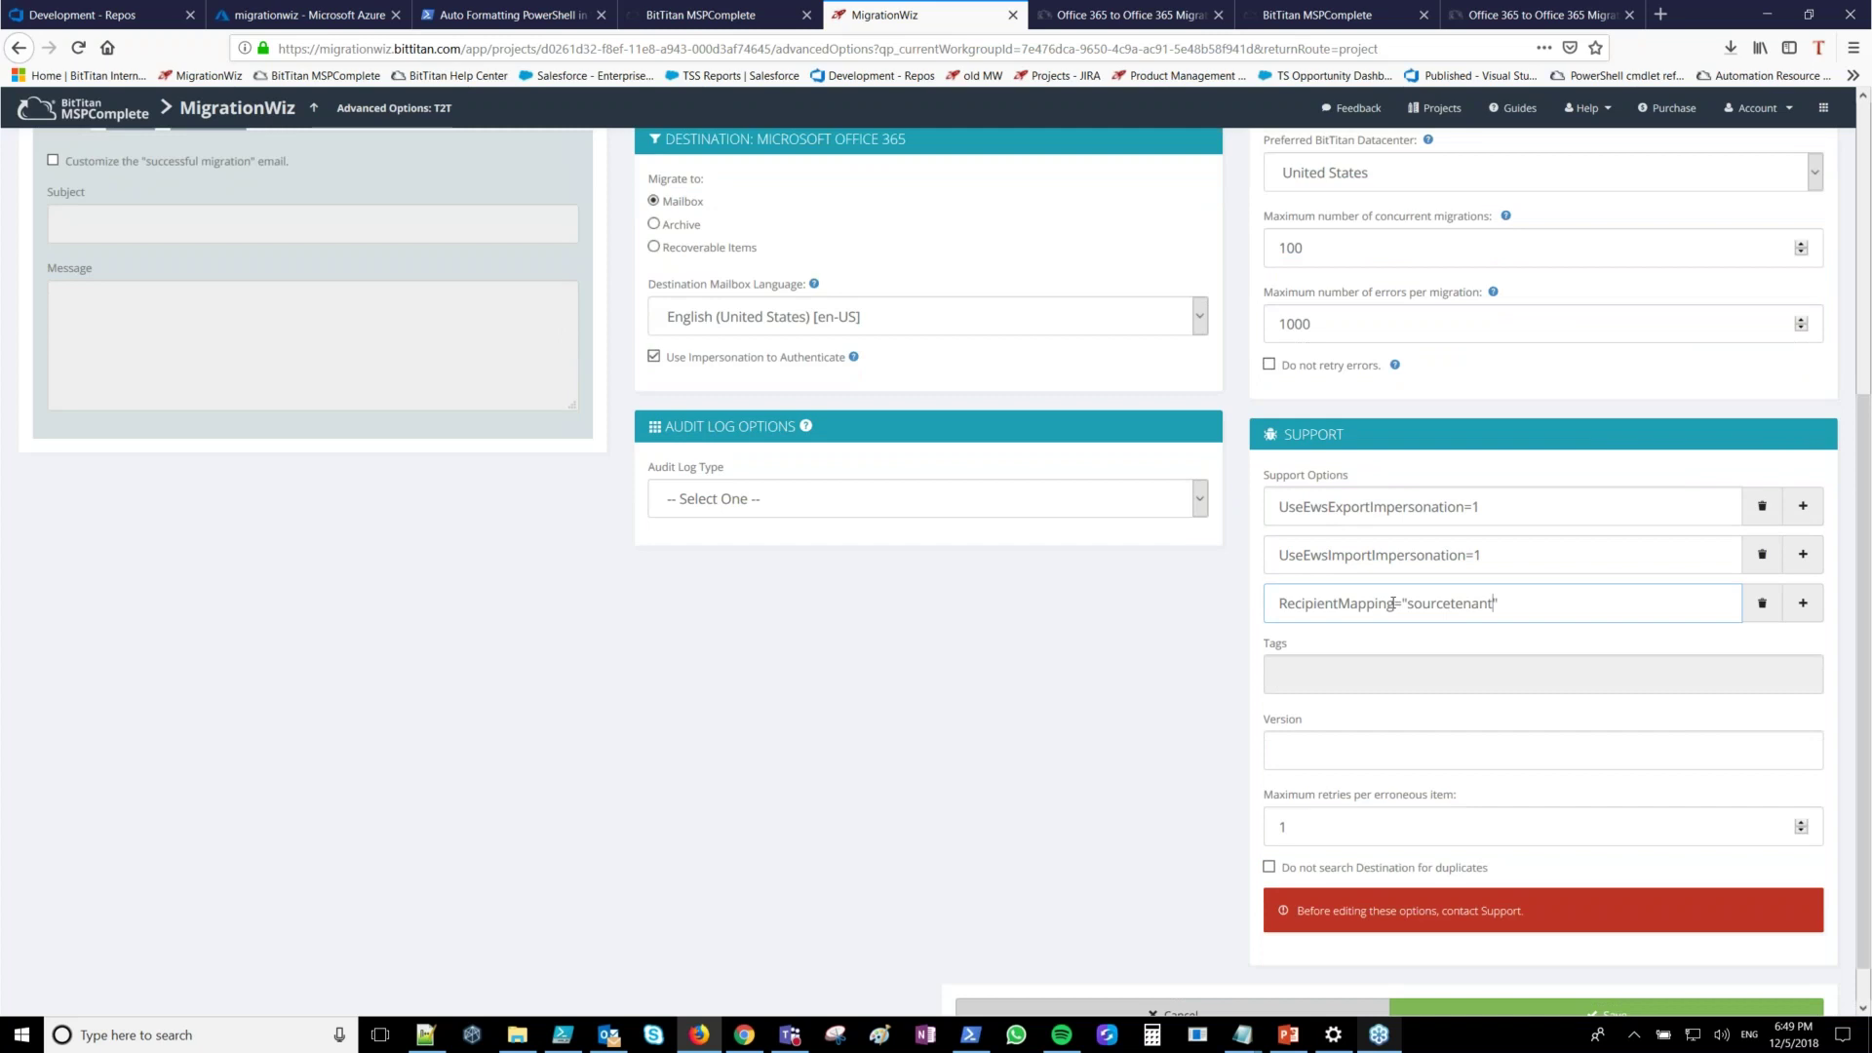
pyautogui.write('.onmicro')
pyautogui.write('ft.com')
pyautogui.write('->')
pyautogui.write('vanty.com')
pyautogui.write('i')
pyautogui.hotkey('ctrl', 'a')
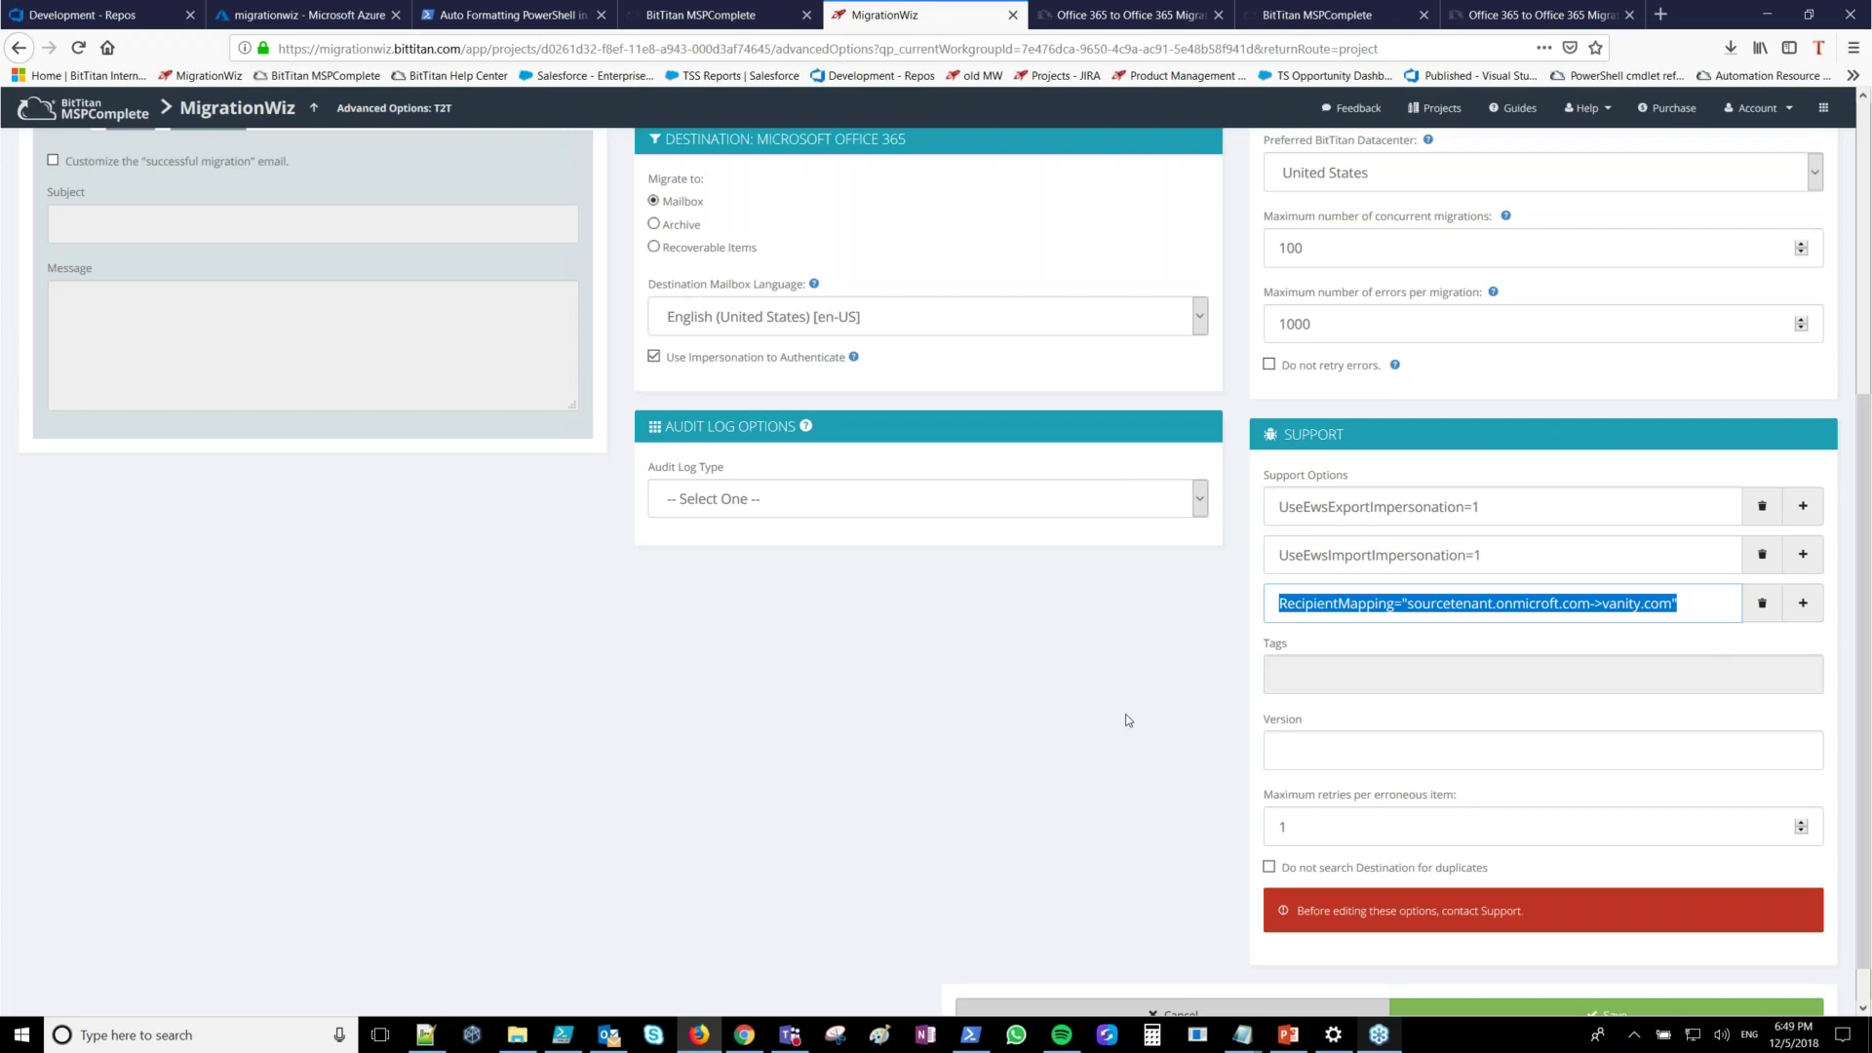
pyautogui.scroll(-1, 1128, 720)
pyautogui.click(1401, 460)
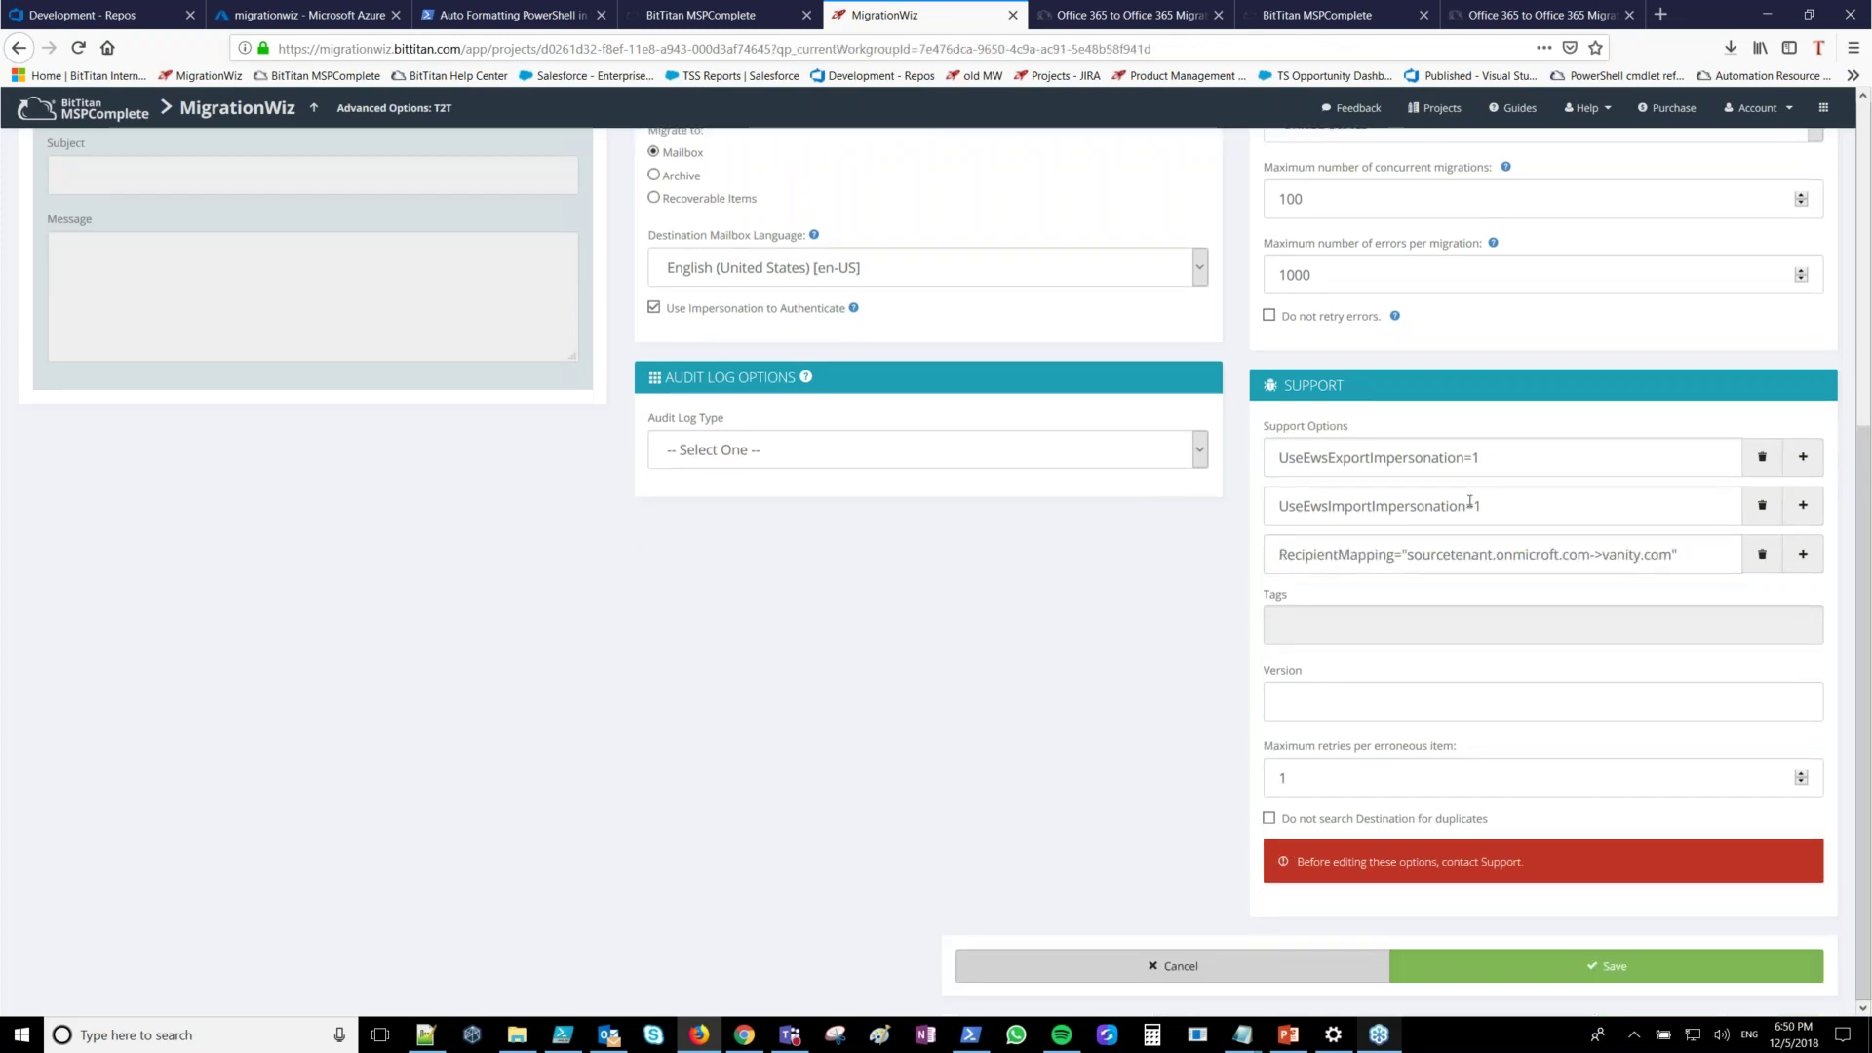
pyautogui.press('Return')
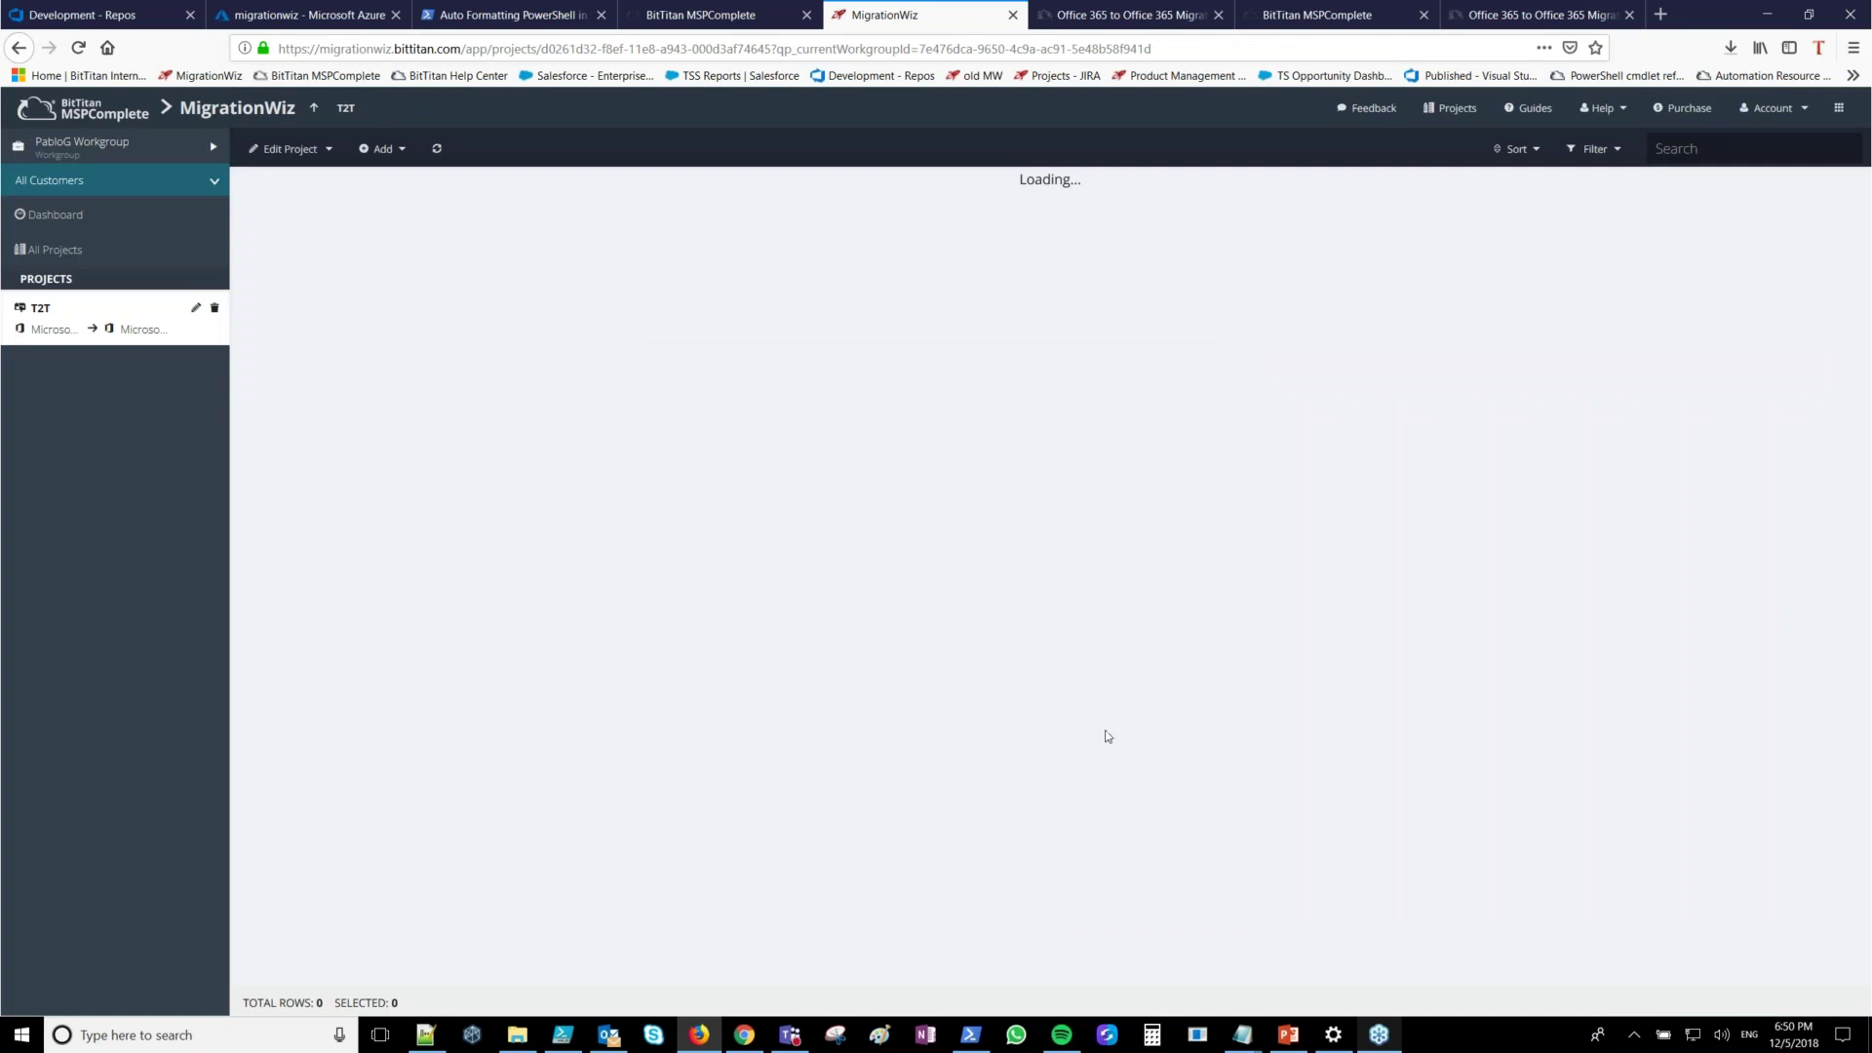
pyautogui.click(1284, 1035)
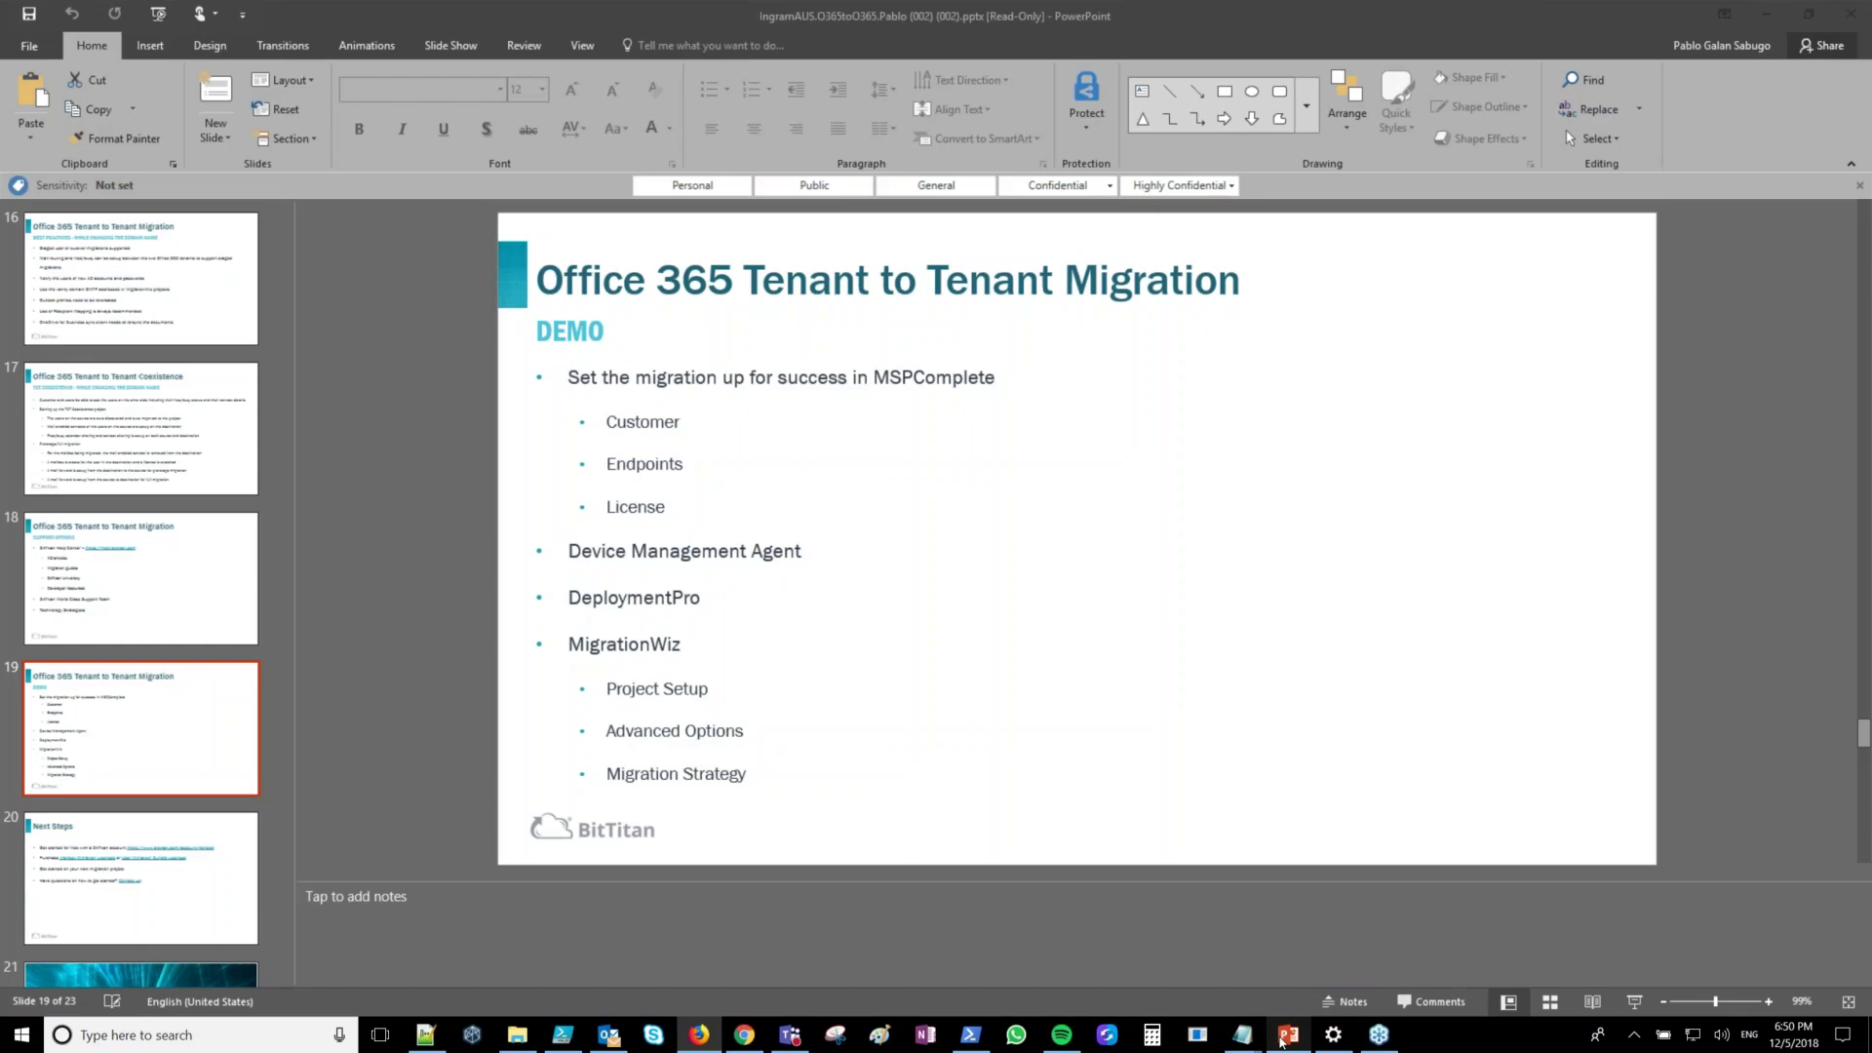